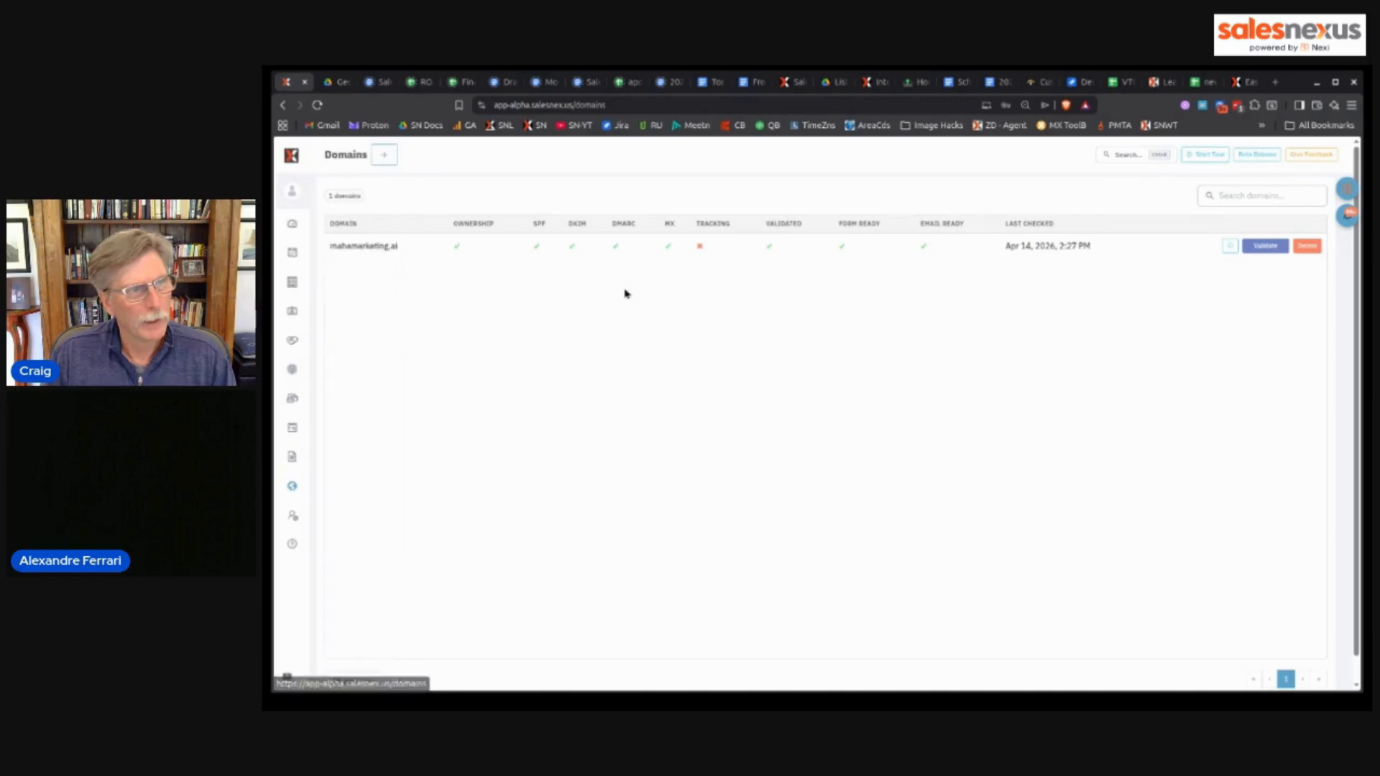
# - Look over the form for adding a new domain, and review the DNS records and notes of mahamarketing.ai
pyautogui.click(385, 157)
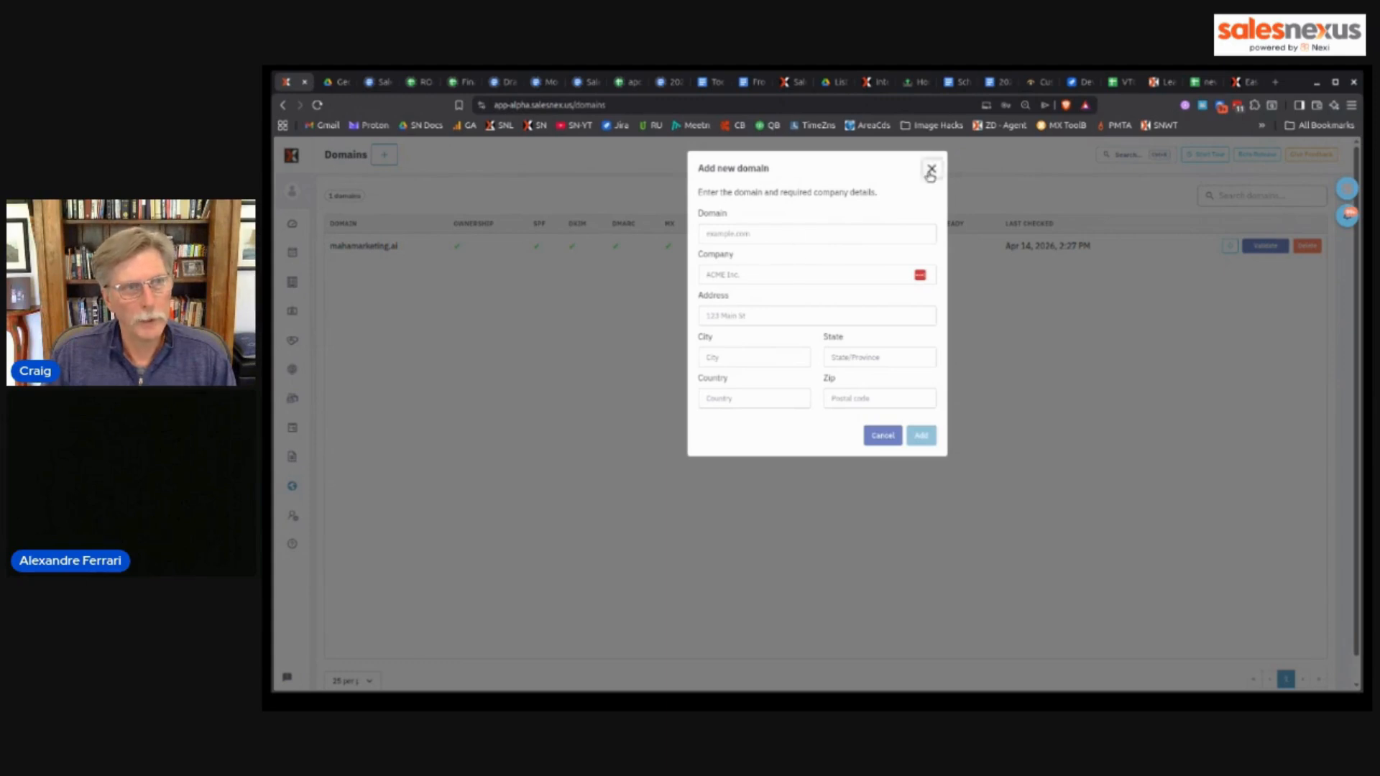
pyautogui.click(931, 171)
pyautogui.click(1230, 246)
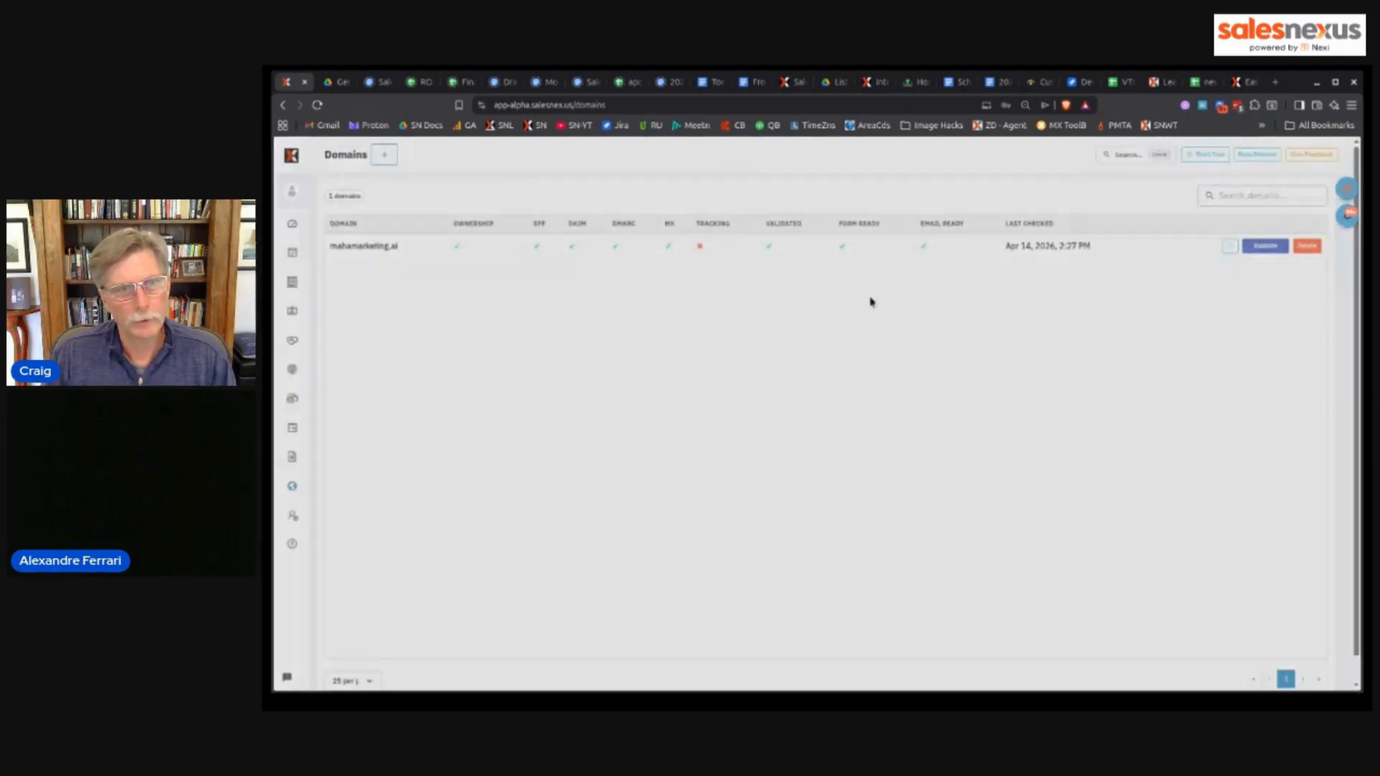
pyautogui.scroll(-10, 828, 396)
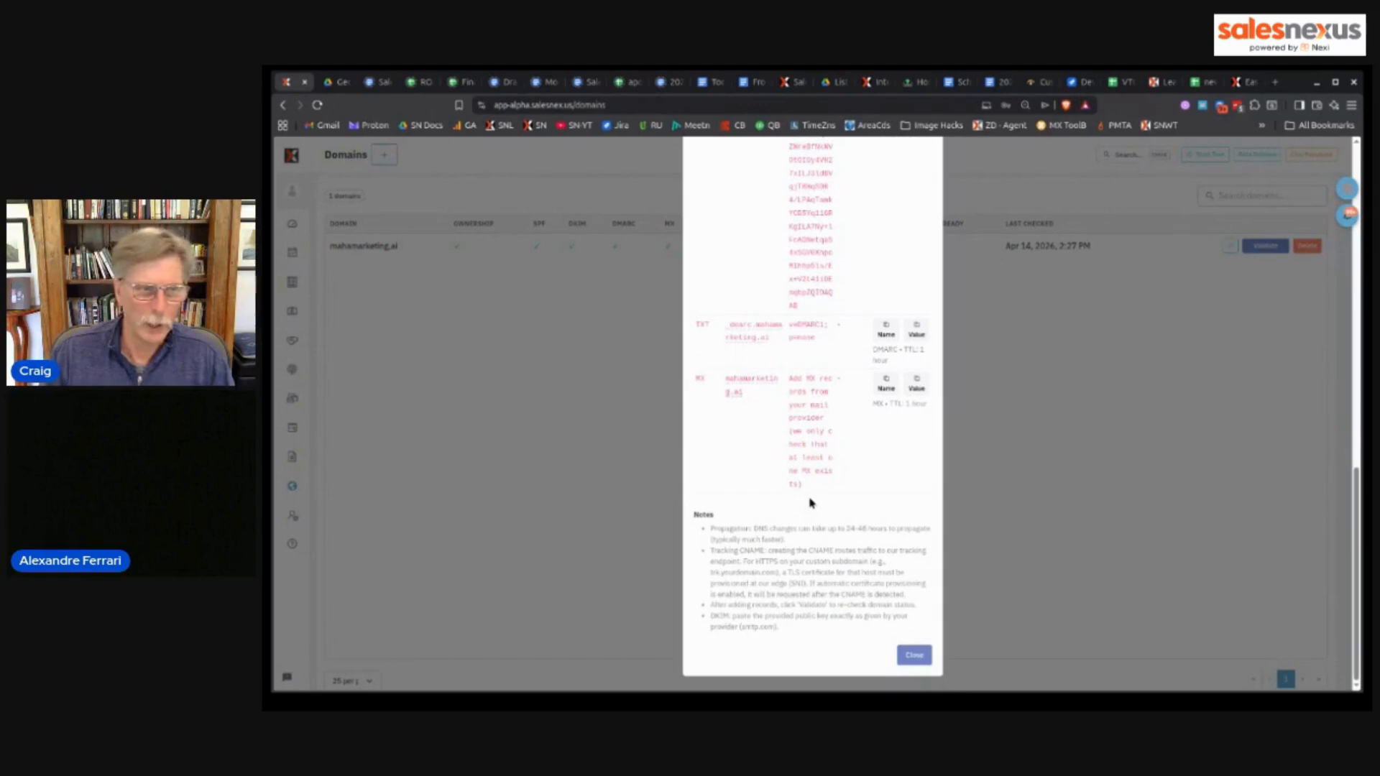
pyautogui.click(913, 655)
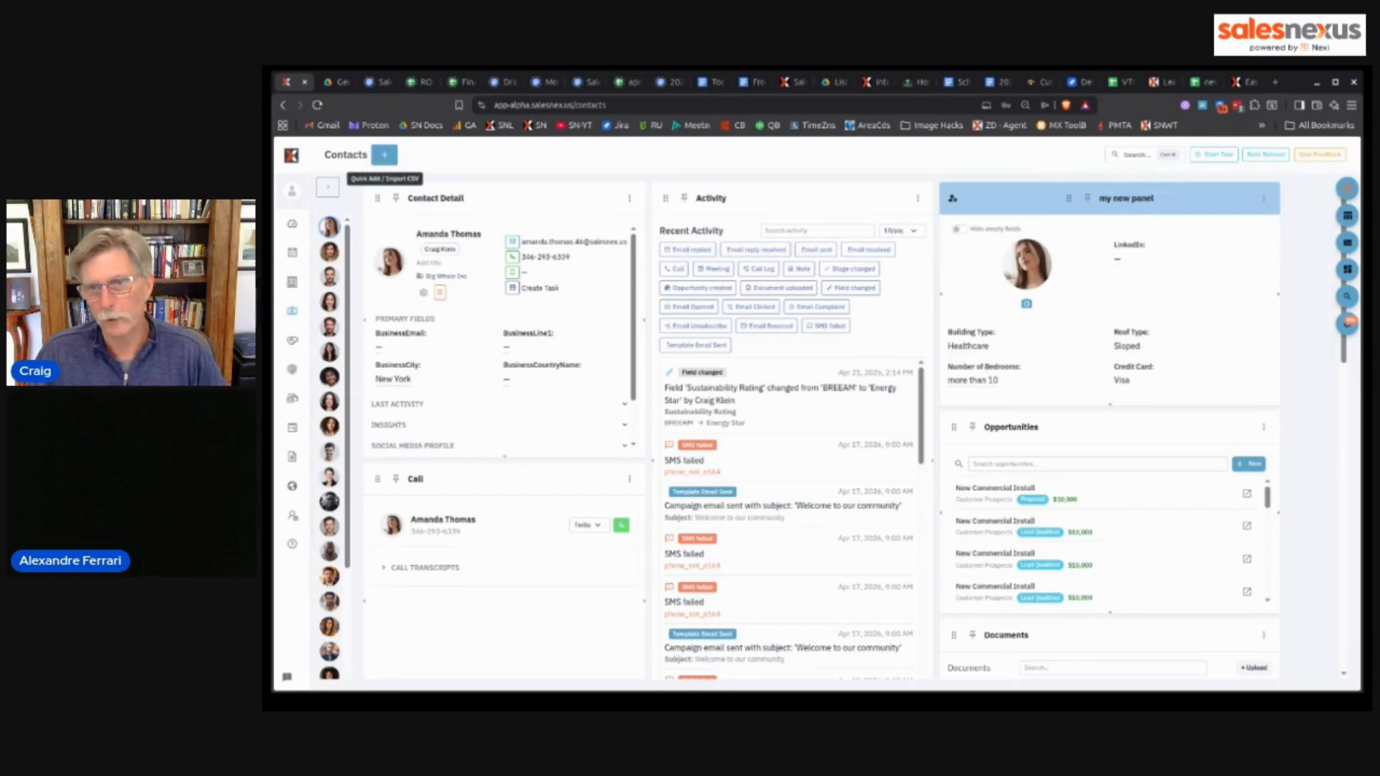
# - Start a CSV import of contacts and load the docupace marketing CSV file
pyautogui.moveTo(304, 323)
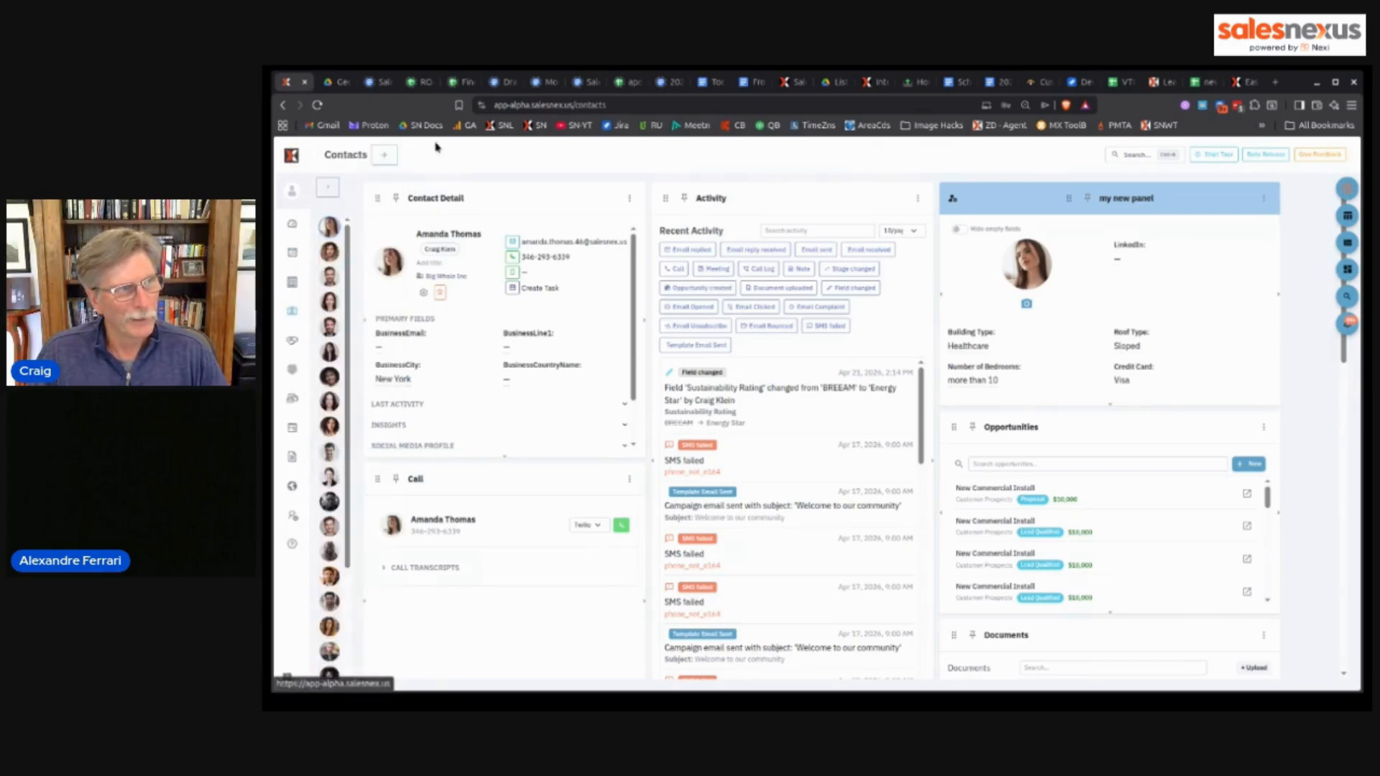
pyautogui.click(384, 159)
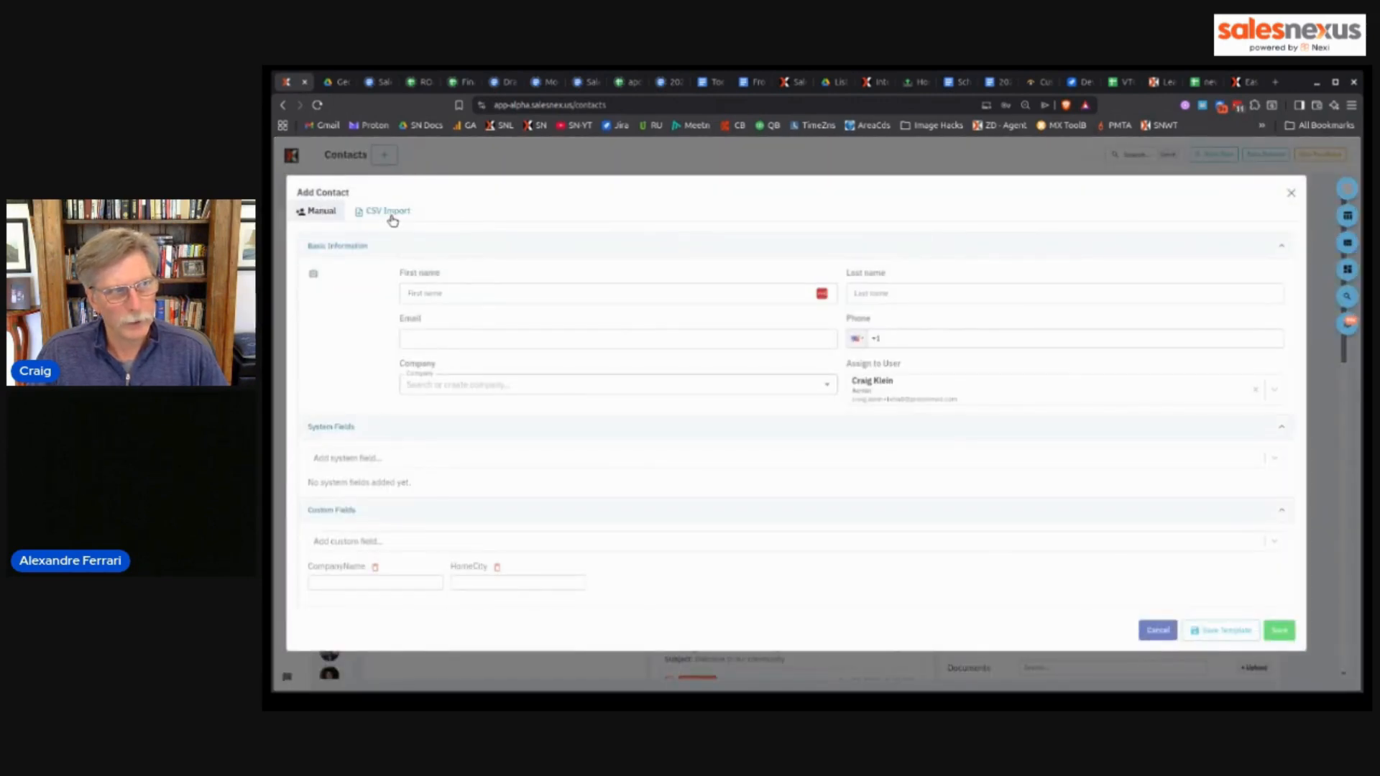
pyautogui.click(391, 216)
pyautogui.click(336, 385)
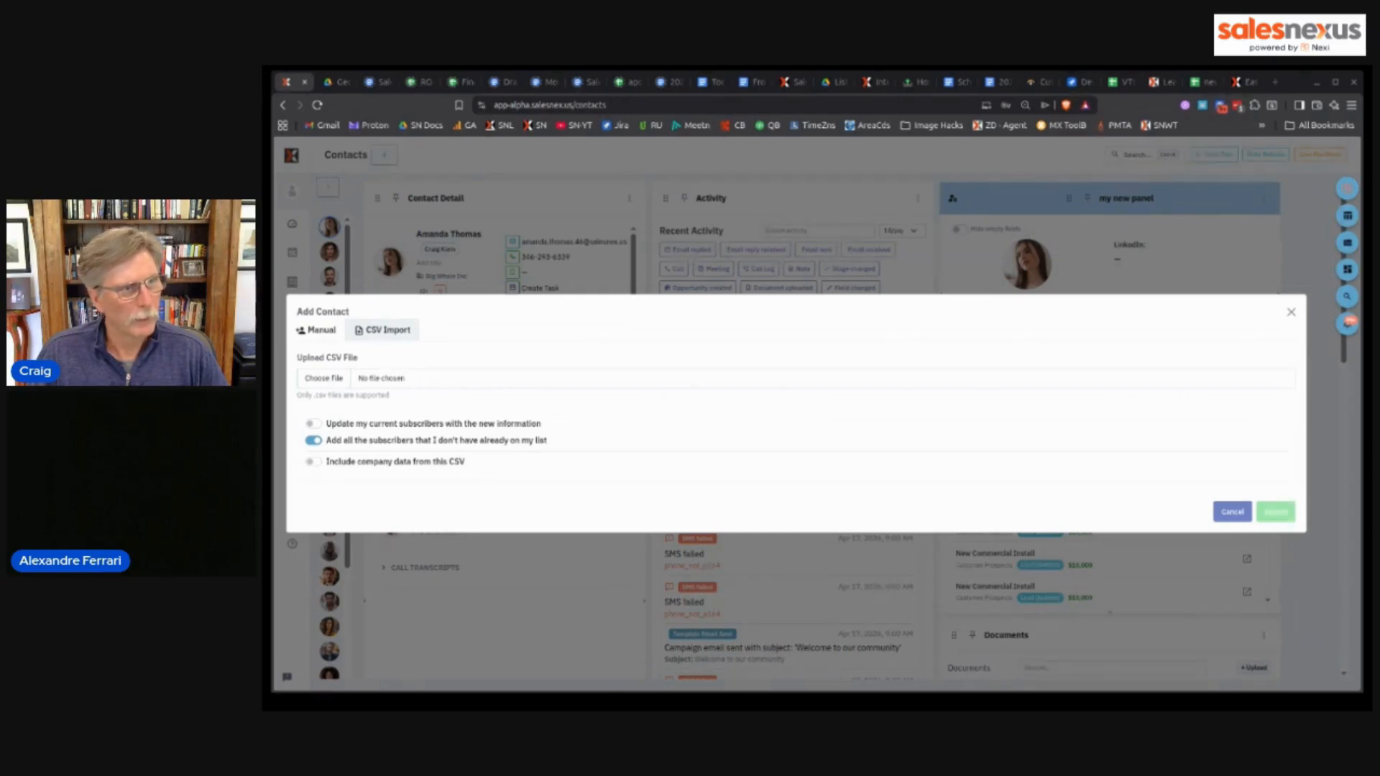
pyautogui.click(1205, 429)
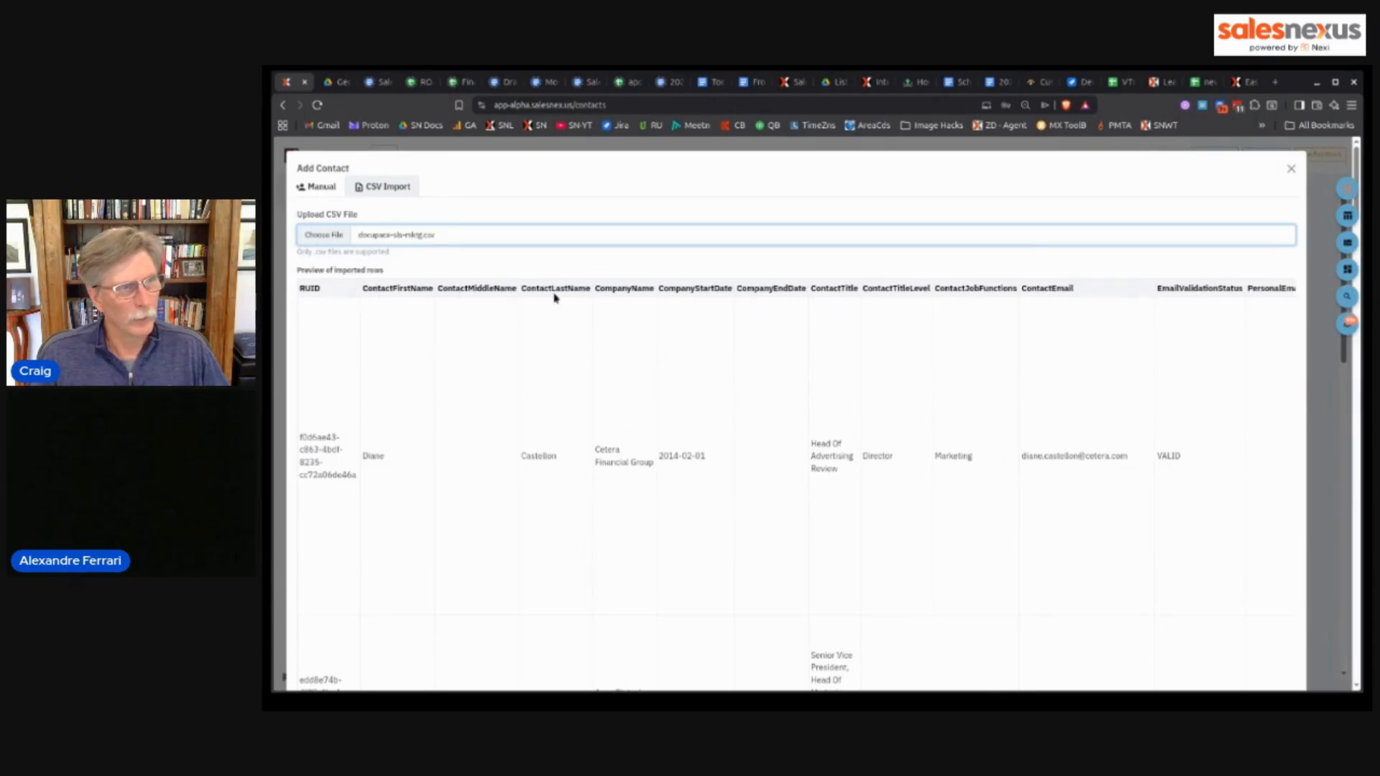
# - Examine the preview of the rows in the uploaded contact file down to the column mapping
pyautogui.scroll(-4, 930, 382)
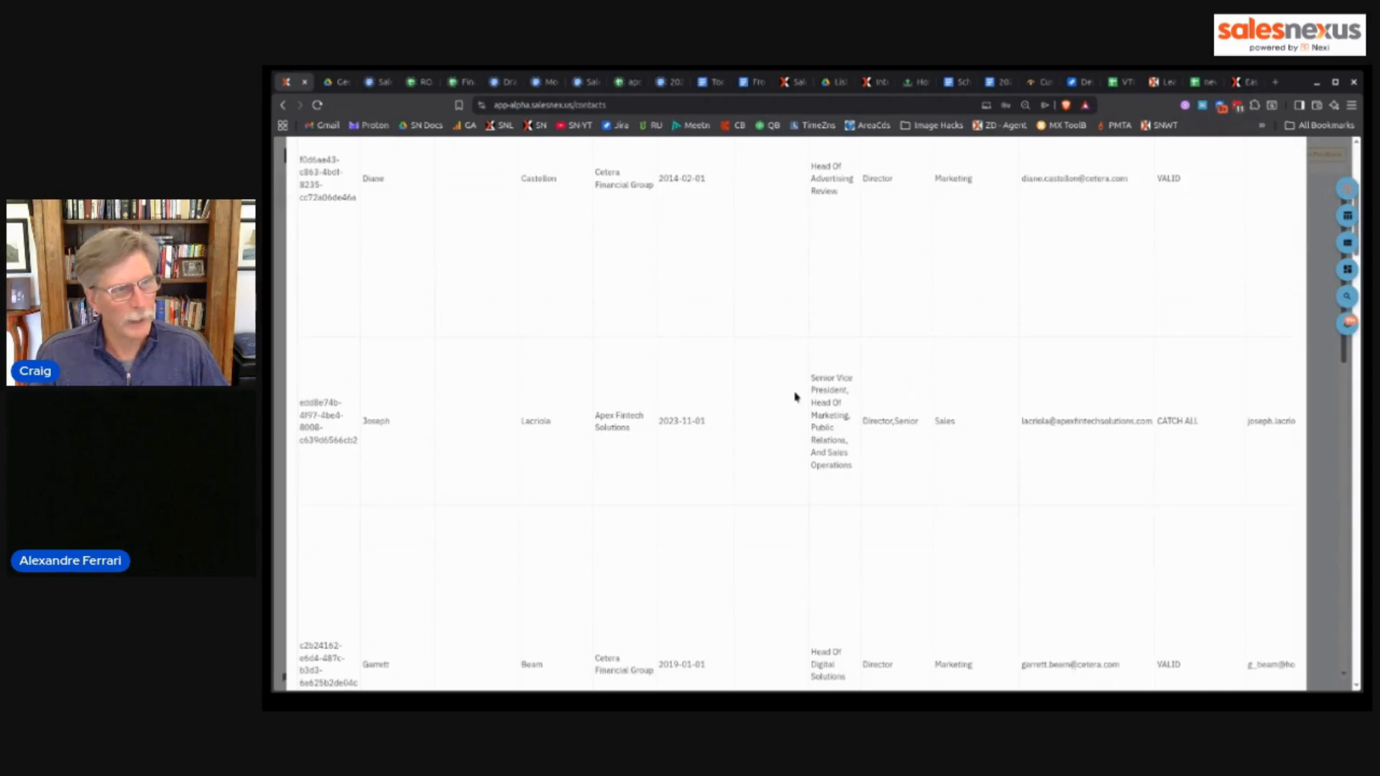
pyautogui.scroll(-3, 1078, 435)
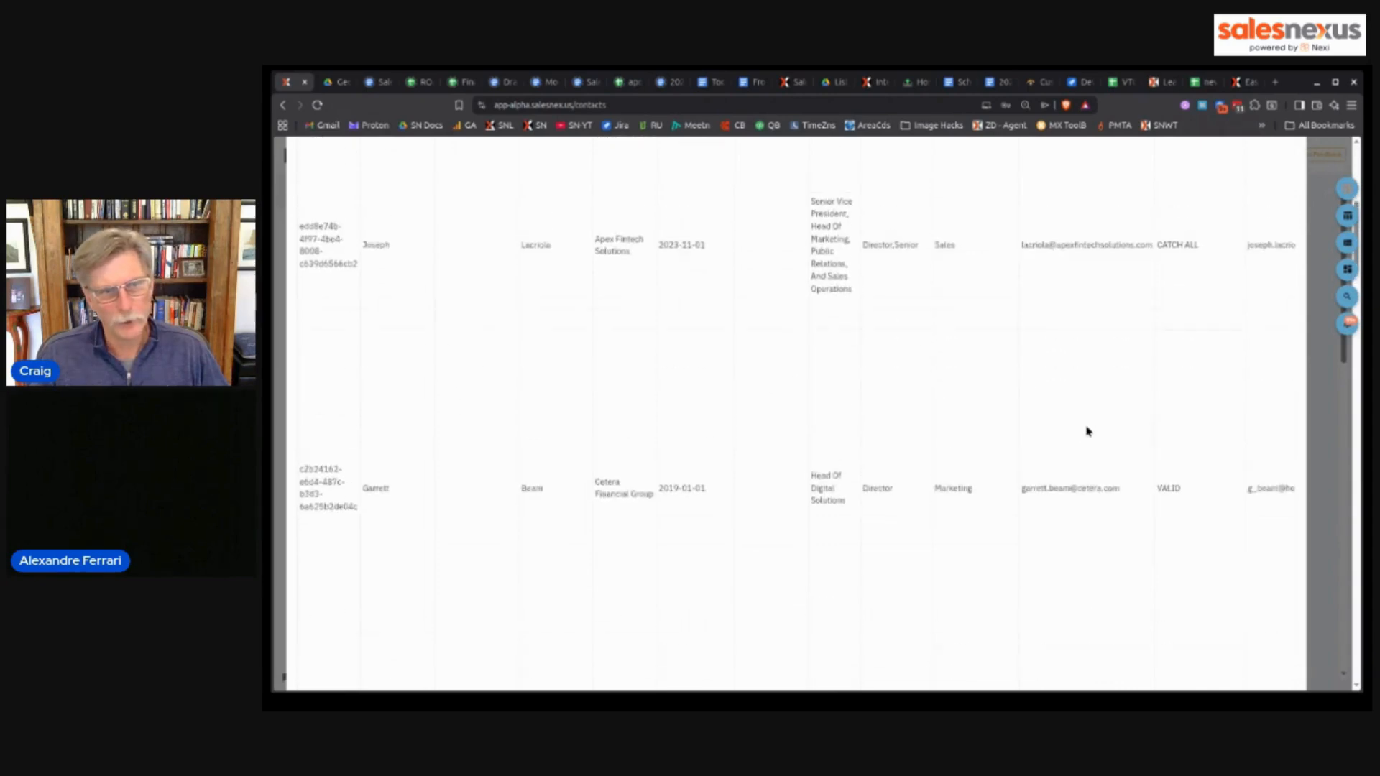
pyautogui.scroll(8, 1087, 430)
pyautogui.scroll(-8, 1097, 424)
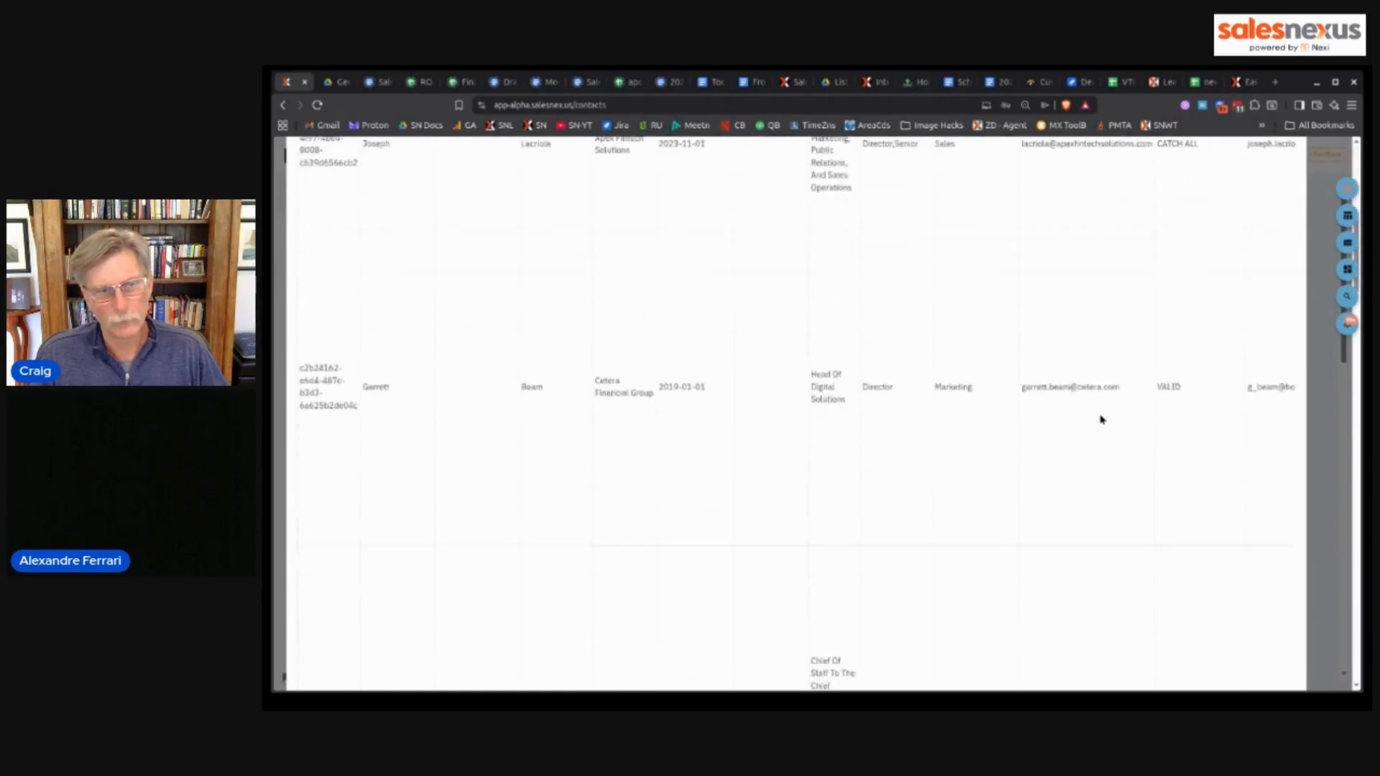
pyautogui.scroll(-10, 1102, 418)
pyautogui.scroll(8, 1106, 415)
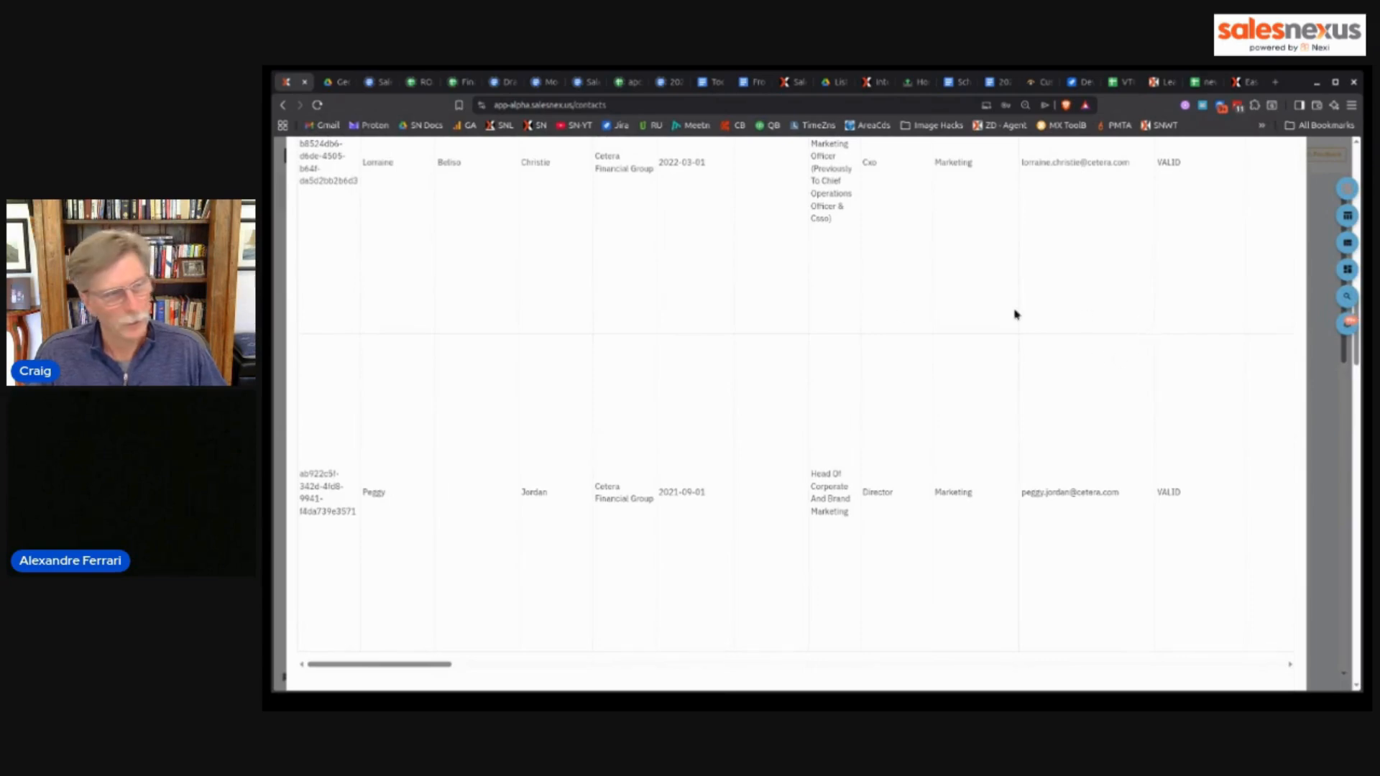
pyautogui.scroll(-2, 798, 316)
pyautogui.scroll(-6, 813, 338)
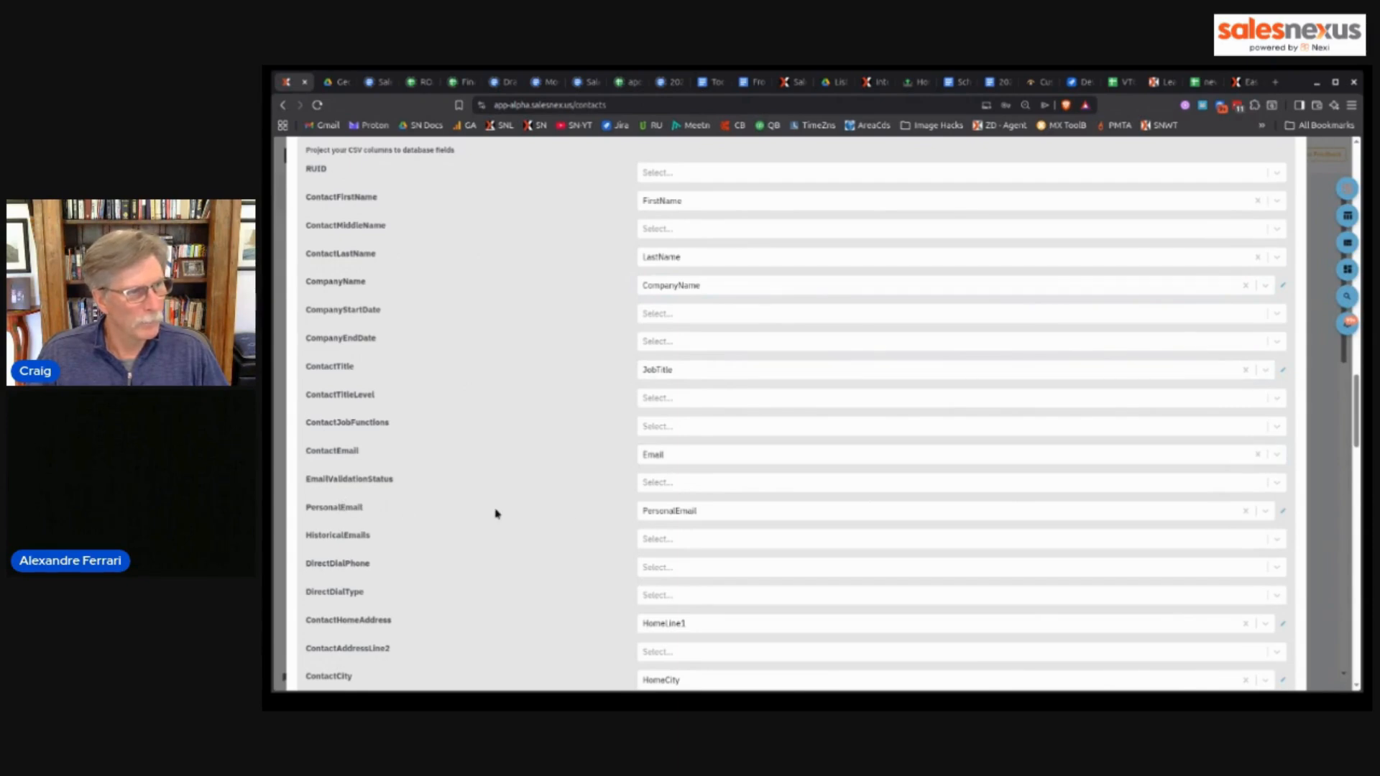
# - Replace the database field mapped to the ContactOfficeCity column with the company field Address1
pyautogui.scroll(-4, 707, 511)
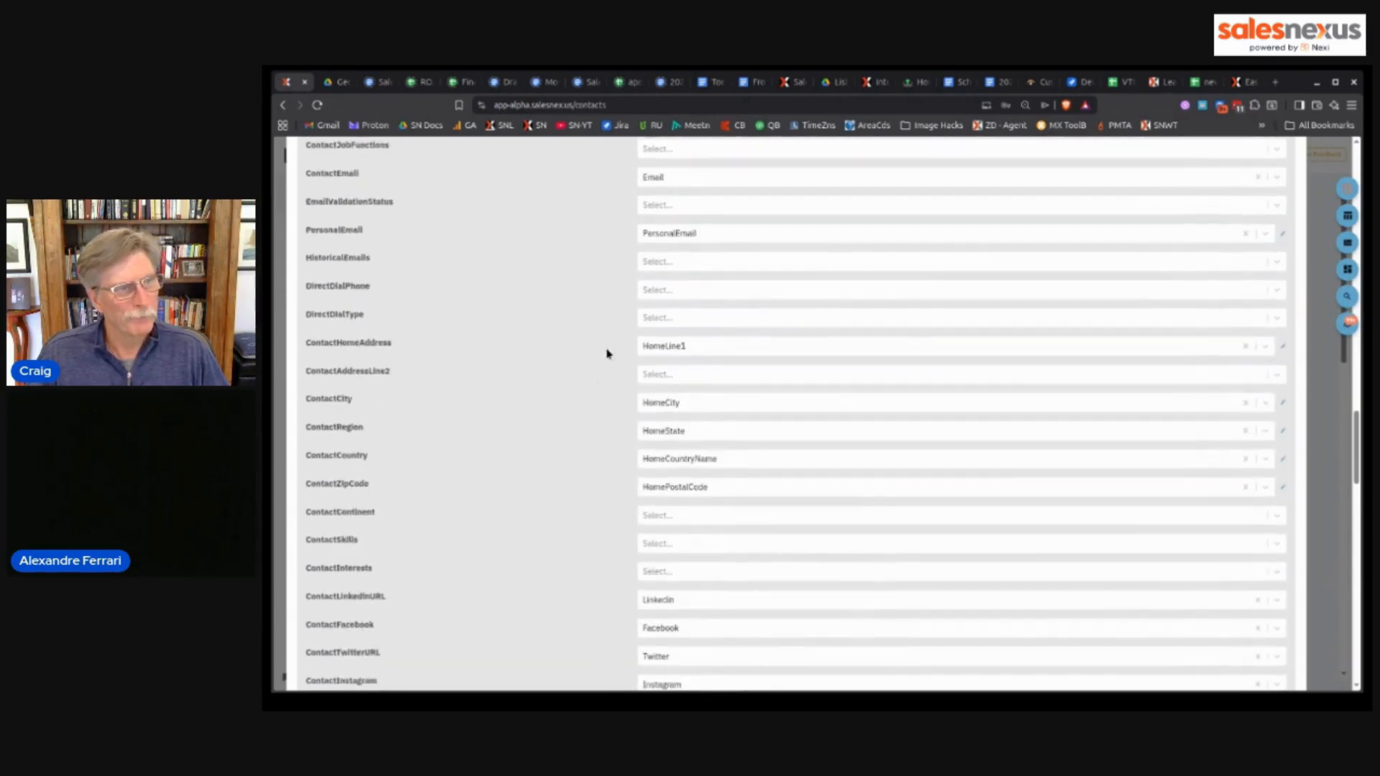
pyautogui.scroll(-2, 696, 477)
pyautogui.scroll(-2, 694, 473)
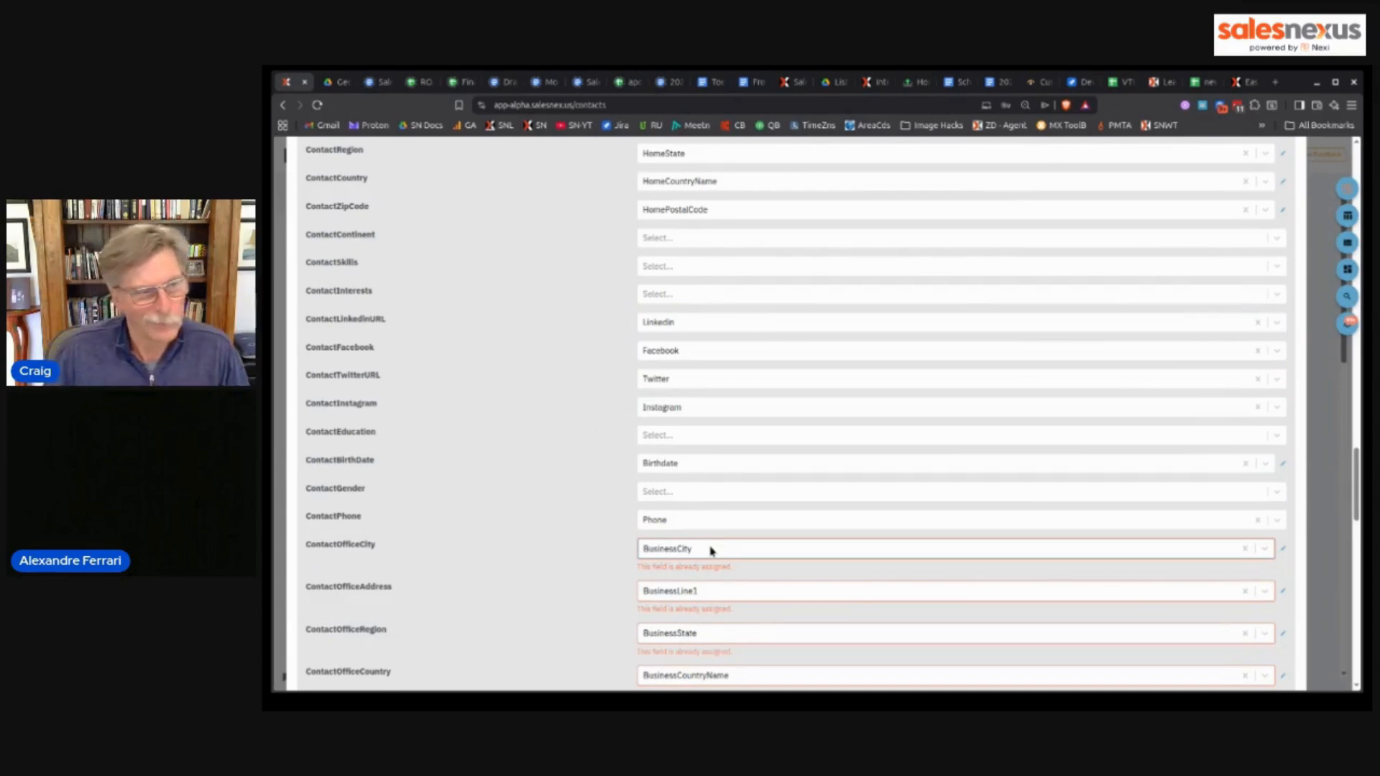
pyautogui.click(1243, 550)
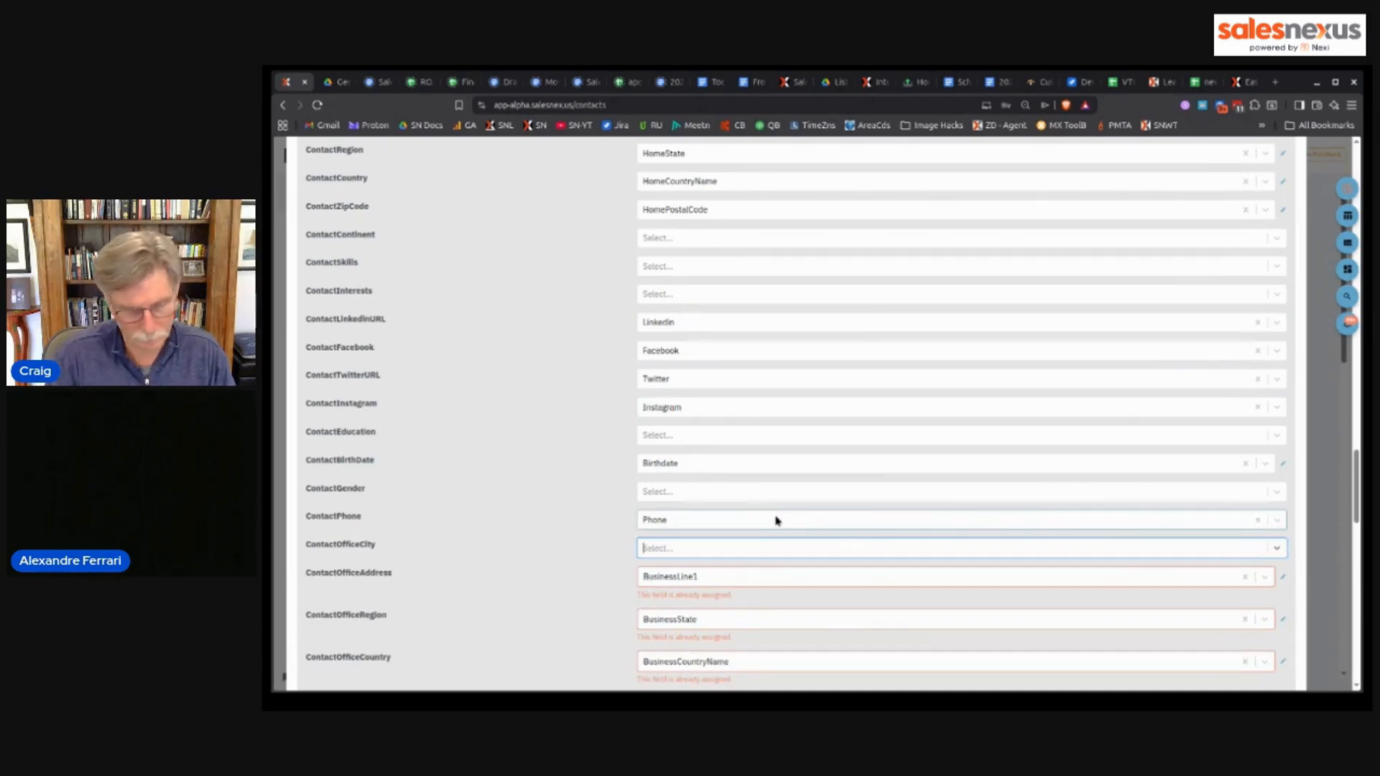
pyautogui.write('addres')
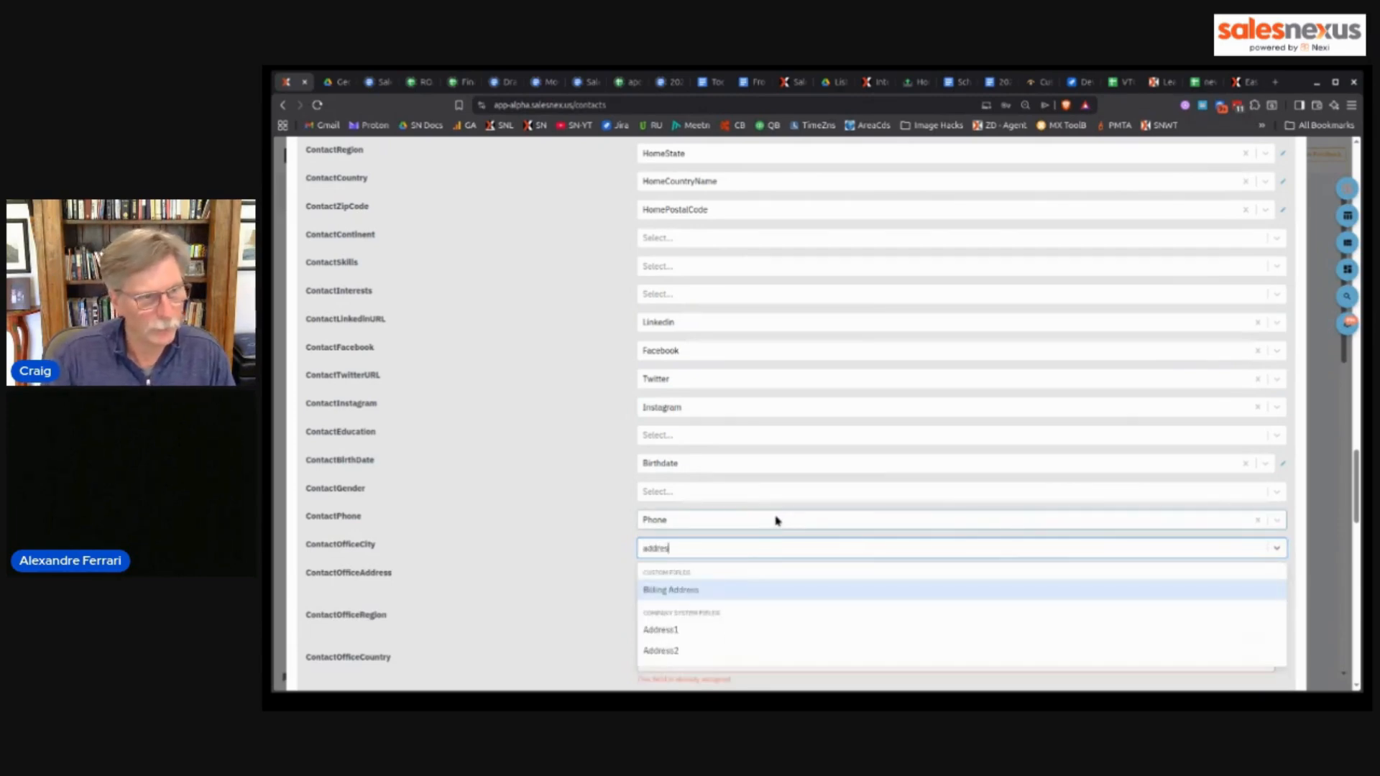
pyautogui.click(696, 632)
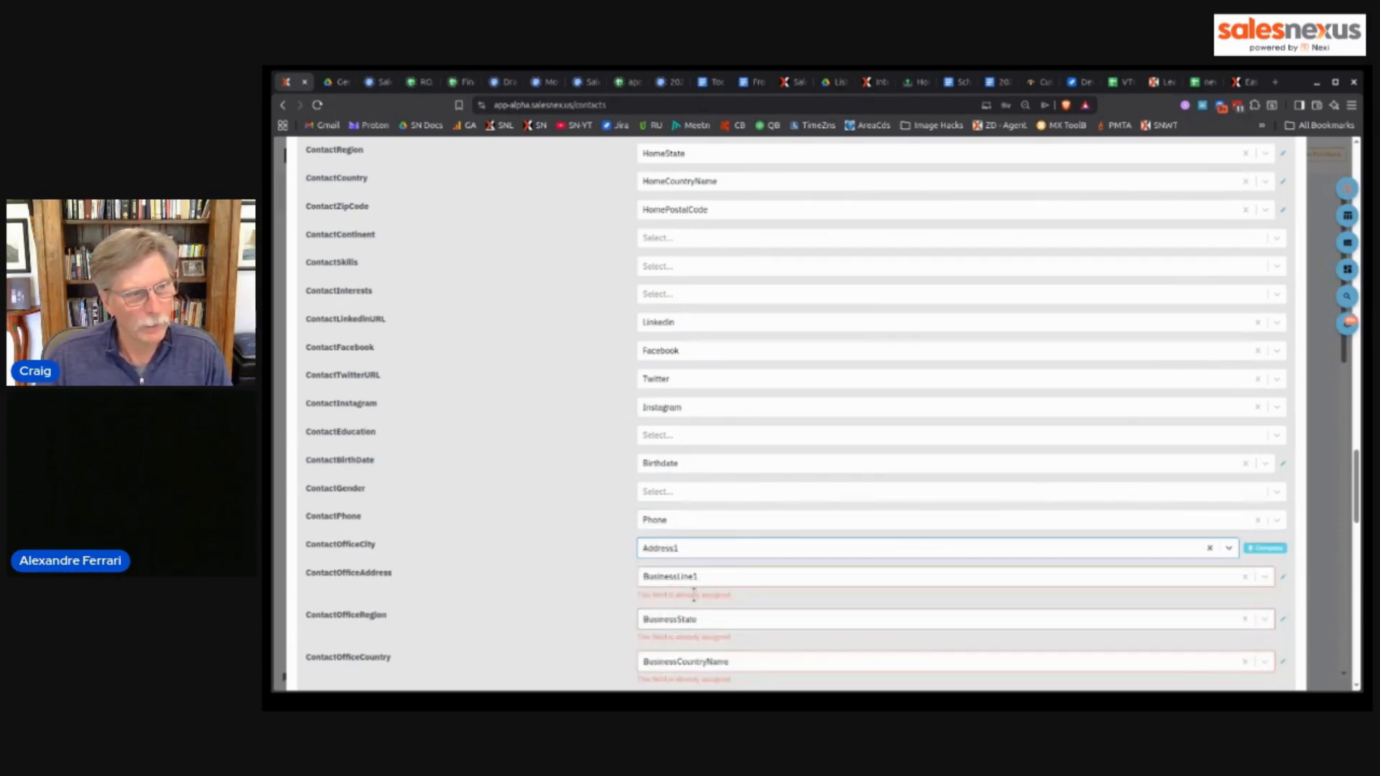
# - Clear the field mappings of the ContactOfficeAddress, ContactOfficeRegion, ContactOfficeCountry and ContactOfficeZipCode columns
pyautogui.click(1247, 578)
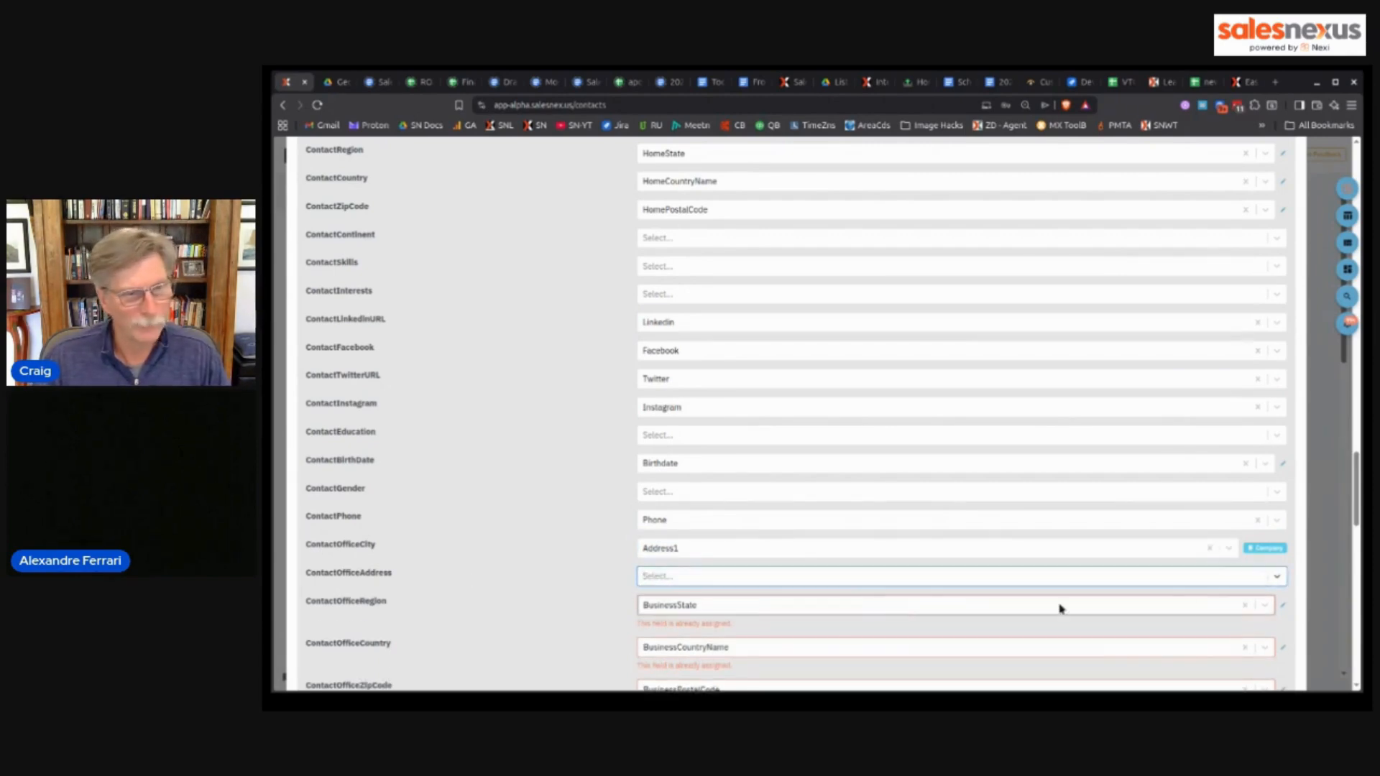
pyautogui.click(1244, 606)
pyautogui.click(1246, 631)
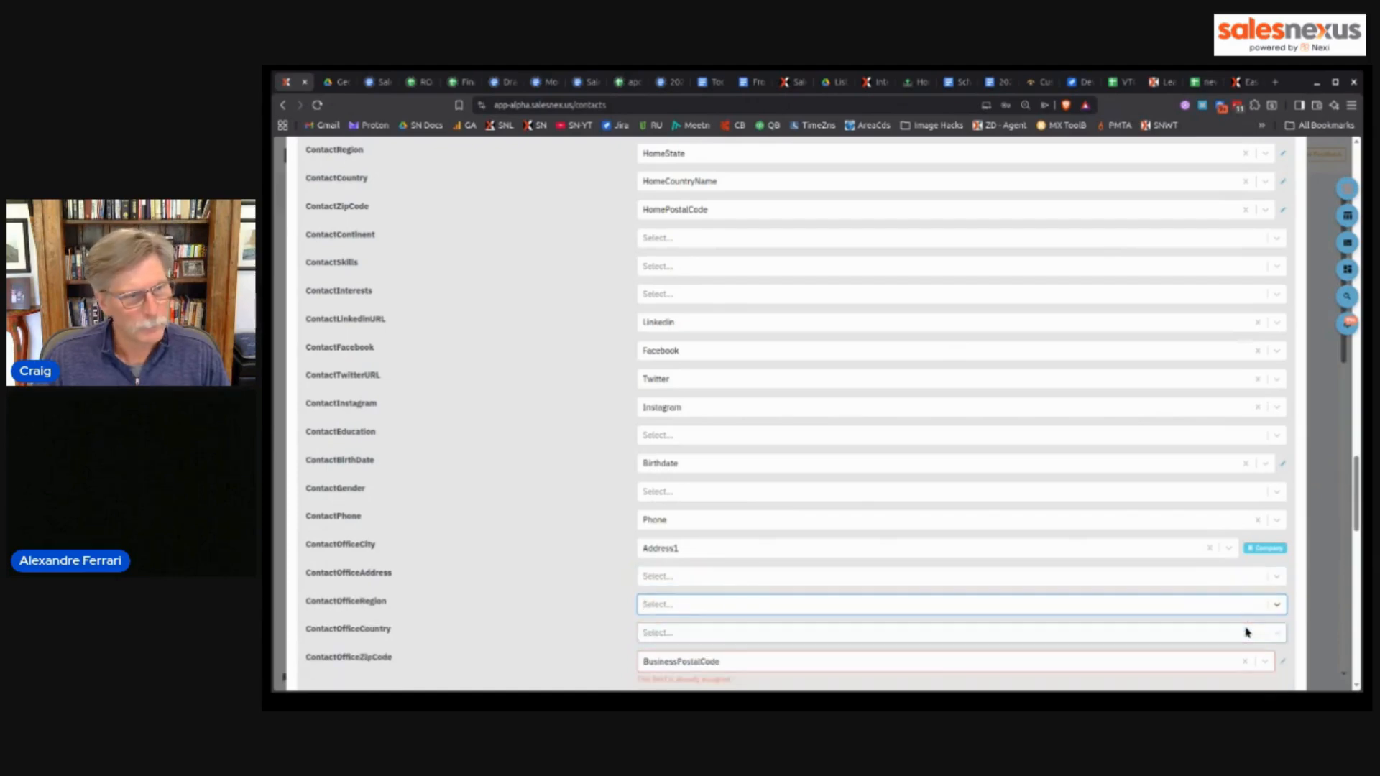
pyautogui.scroll(-3, 1047, 552)
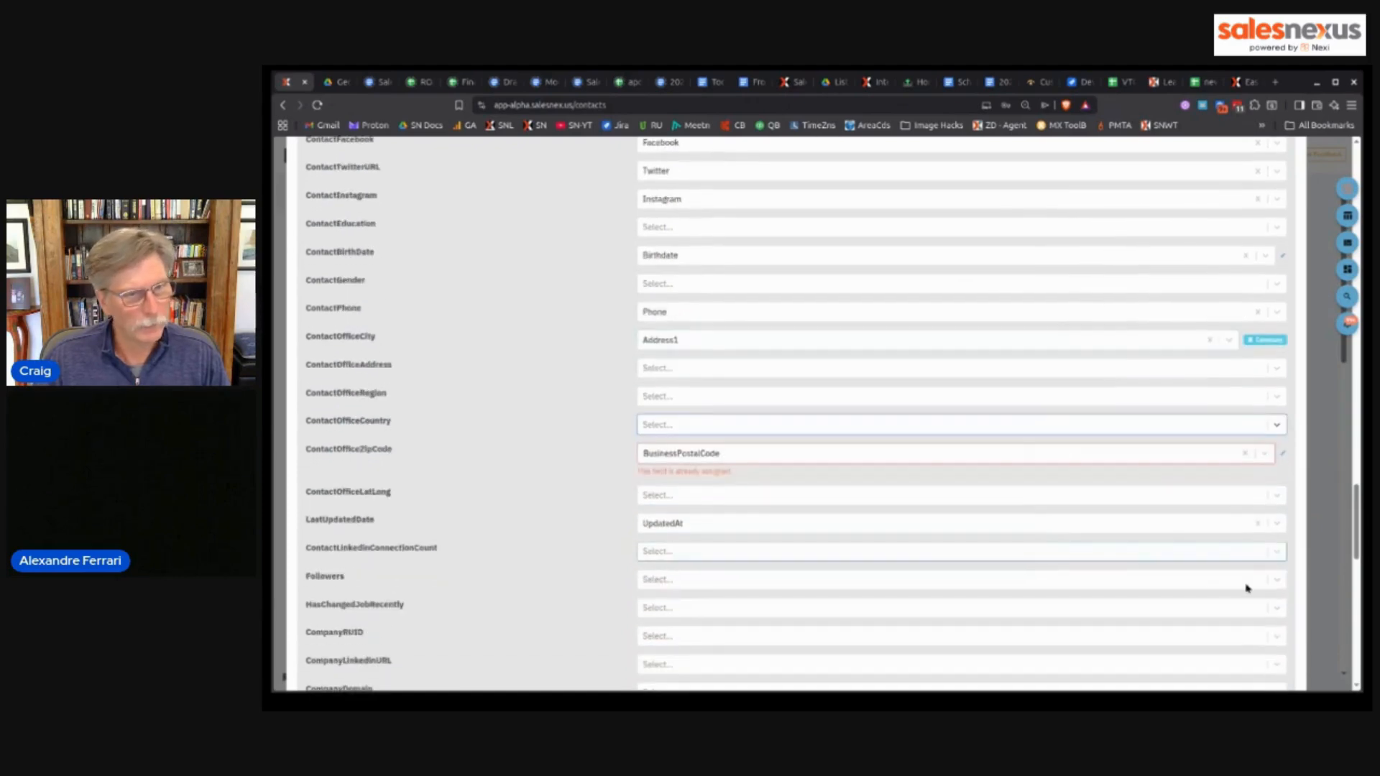
pyautogui.click(1244, 454)
# - Open the form for creating a new custom field for the CompanyEmployees column, and dismiss it without saving
pyautogui.scroll(-5, 771, 496)
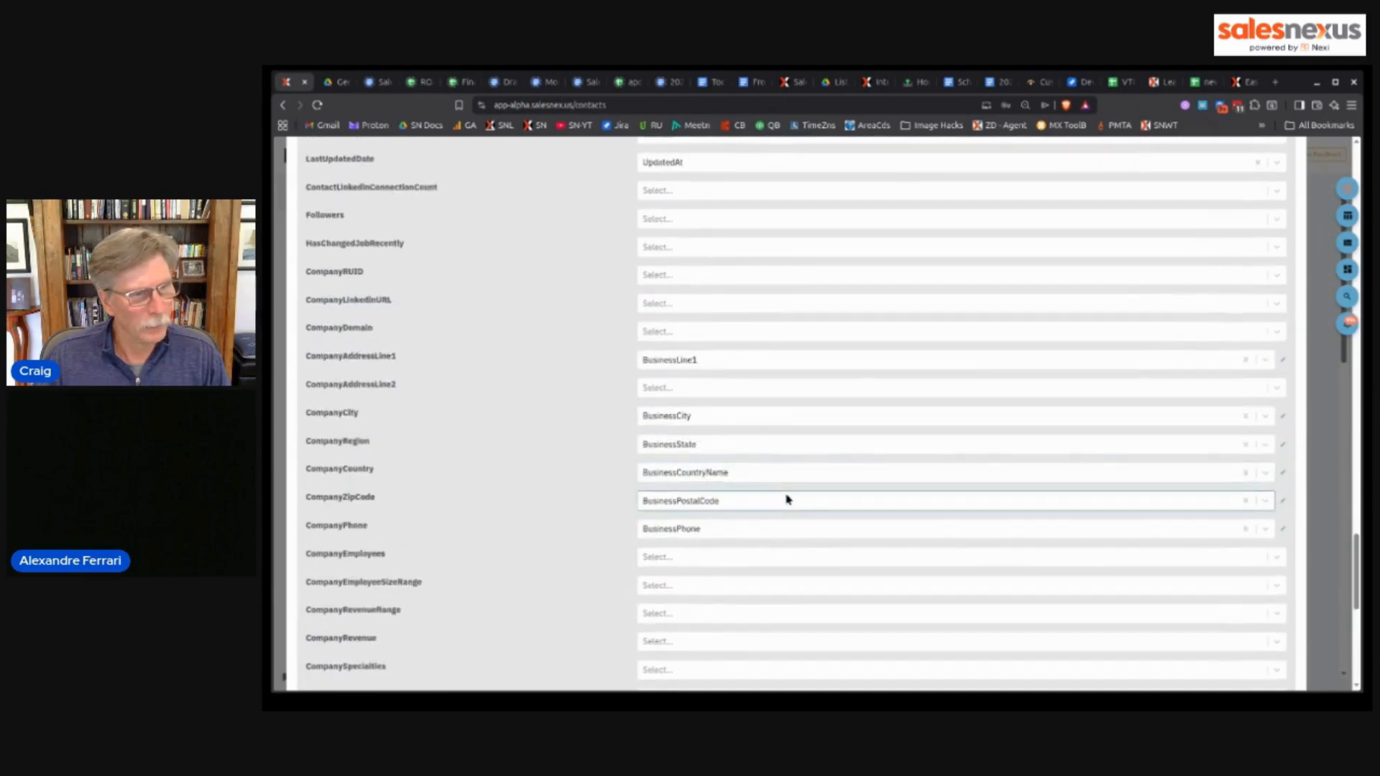
pyautogui.scroll(5, 791, 498)
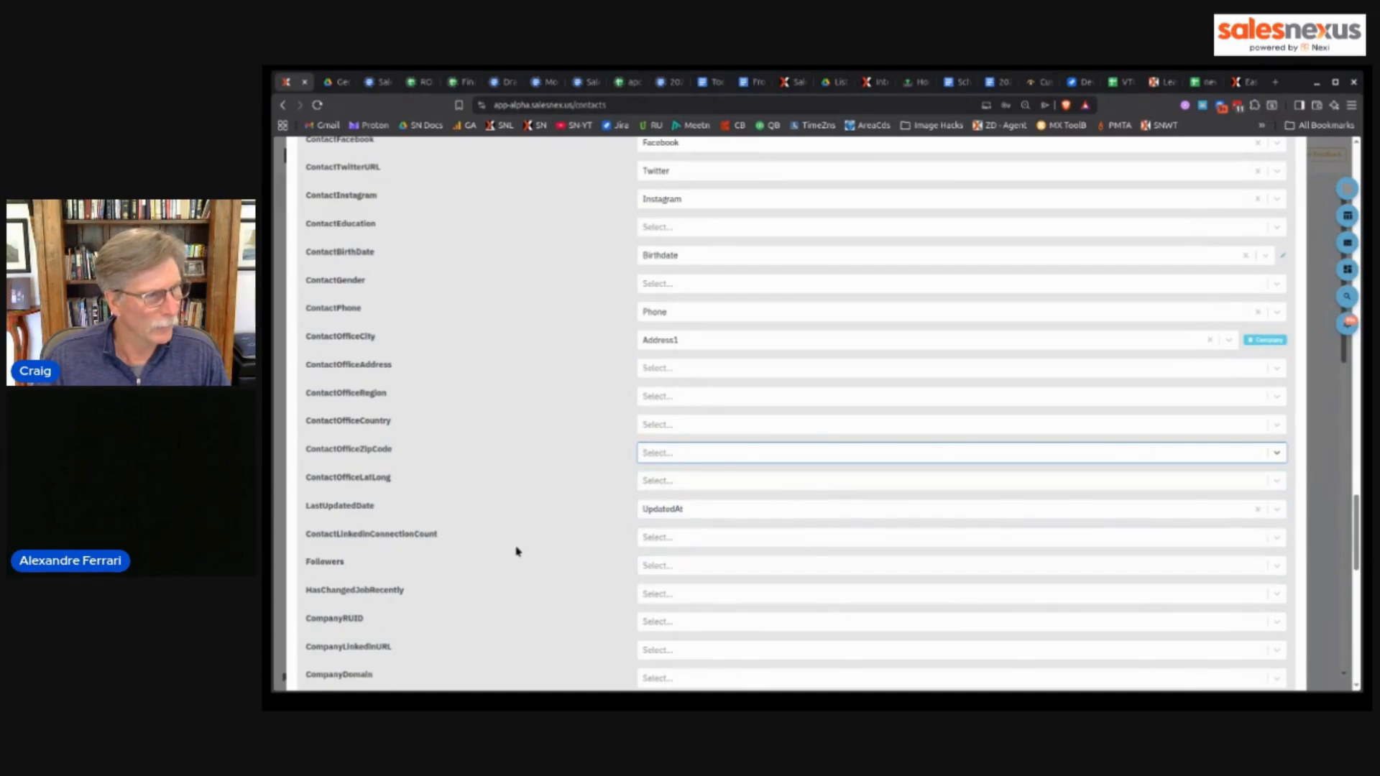
pyautogui.scroll(-6, 513, 551)
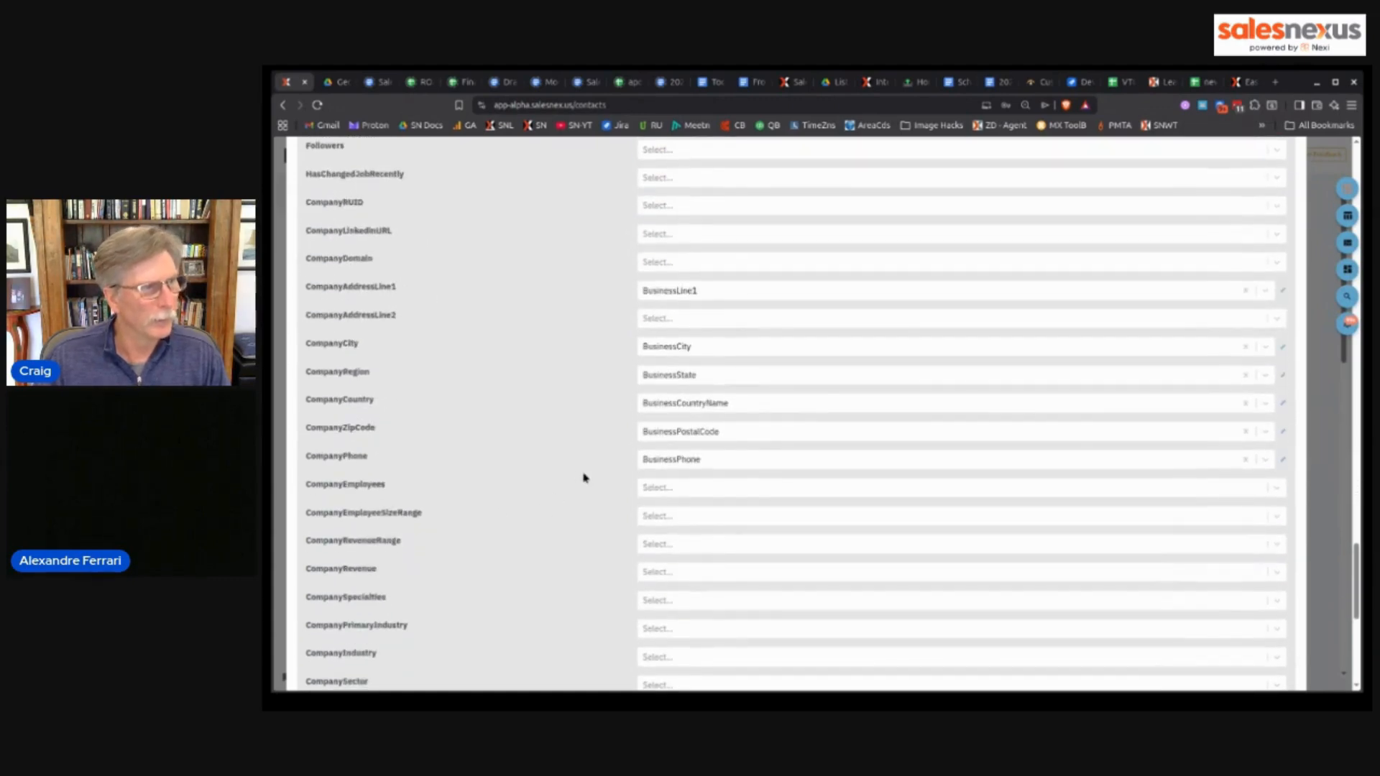
pyautogui.click(719, 493)
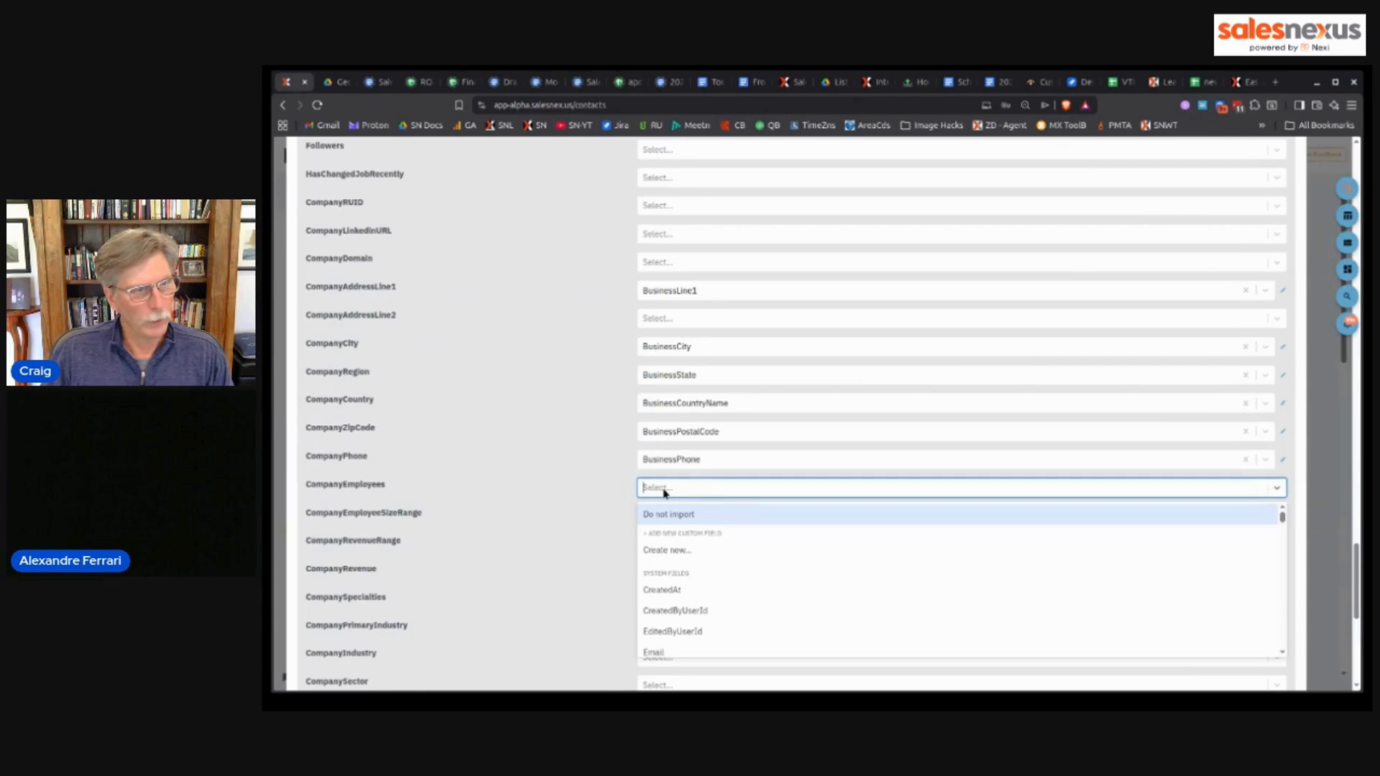
pyautogui.click(671, 550)
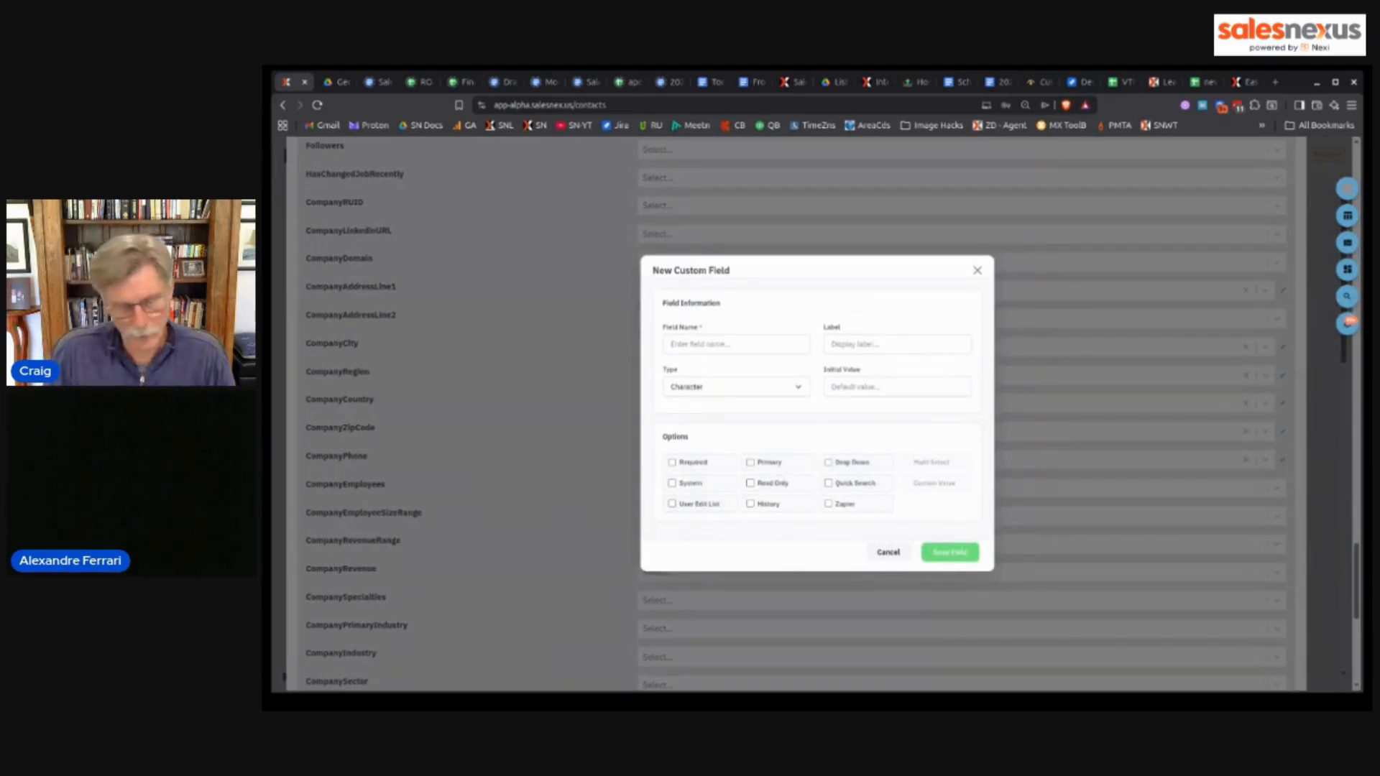
pyautogui.click(977, 270)
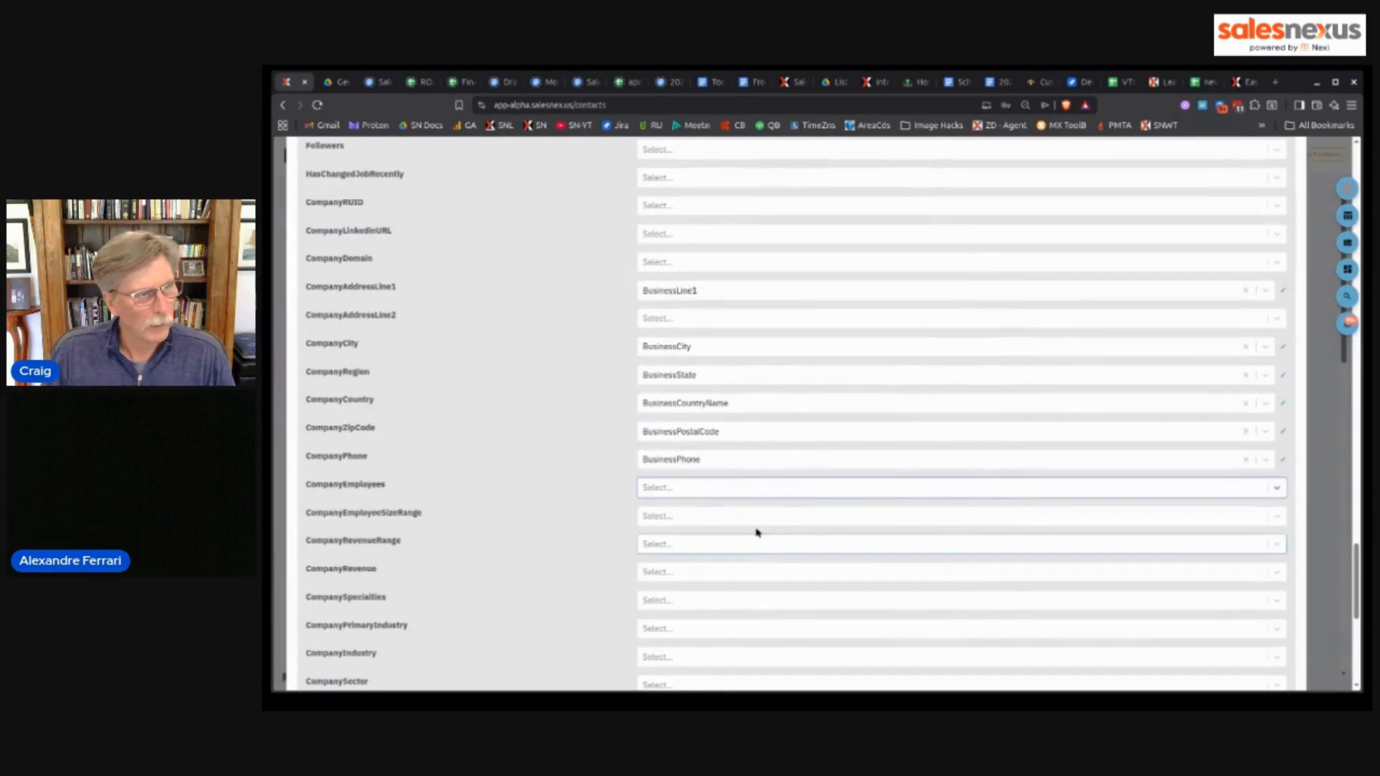
# - Look through the remaining column mappings and close the contact import without importing the file
pyautogui.scroll(-5, 934, 561)
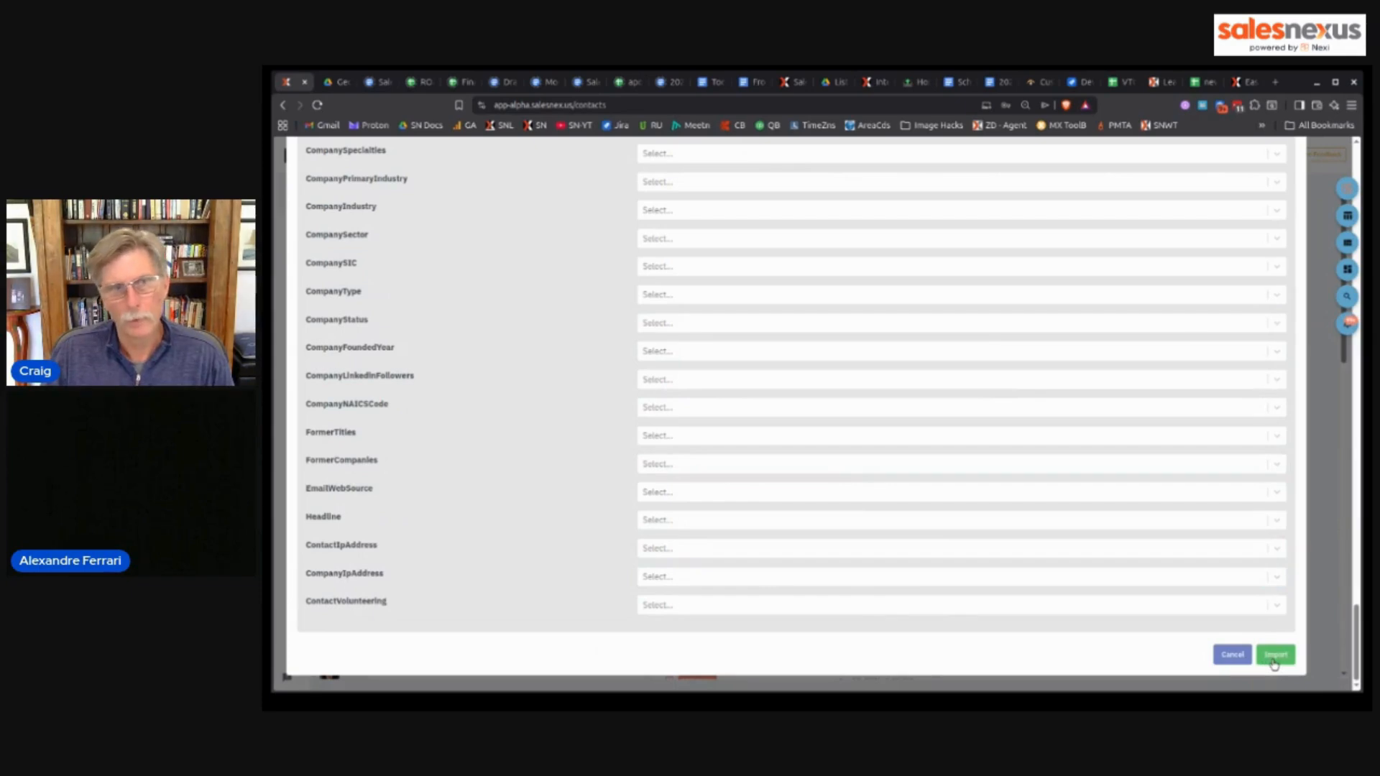
pyautogui.scroll(15, 1257, 662)
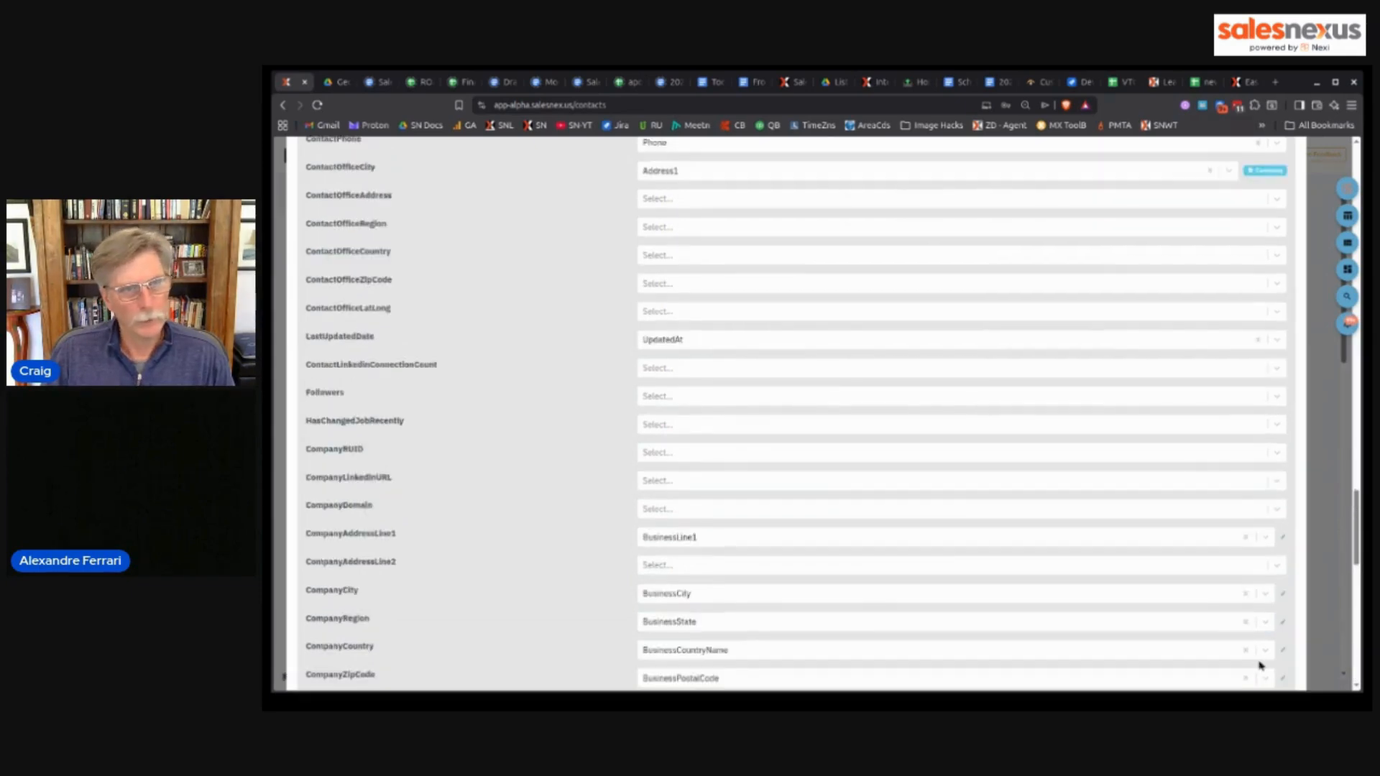
pyautogui.scroll(6, 1267, 216)
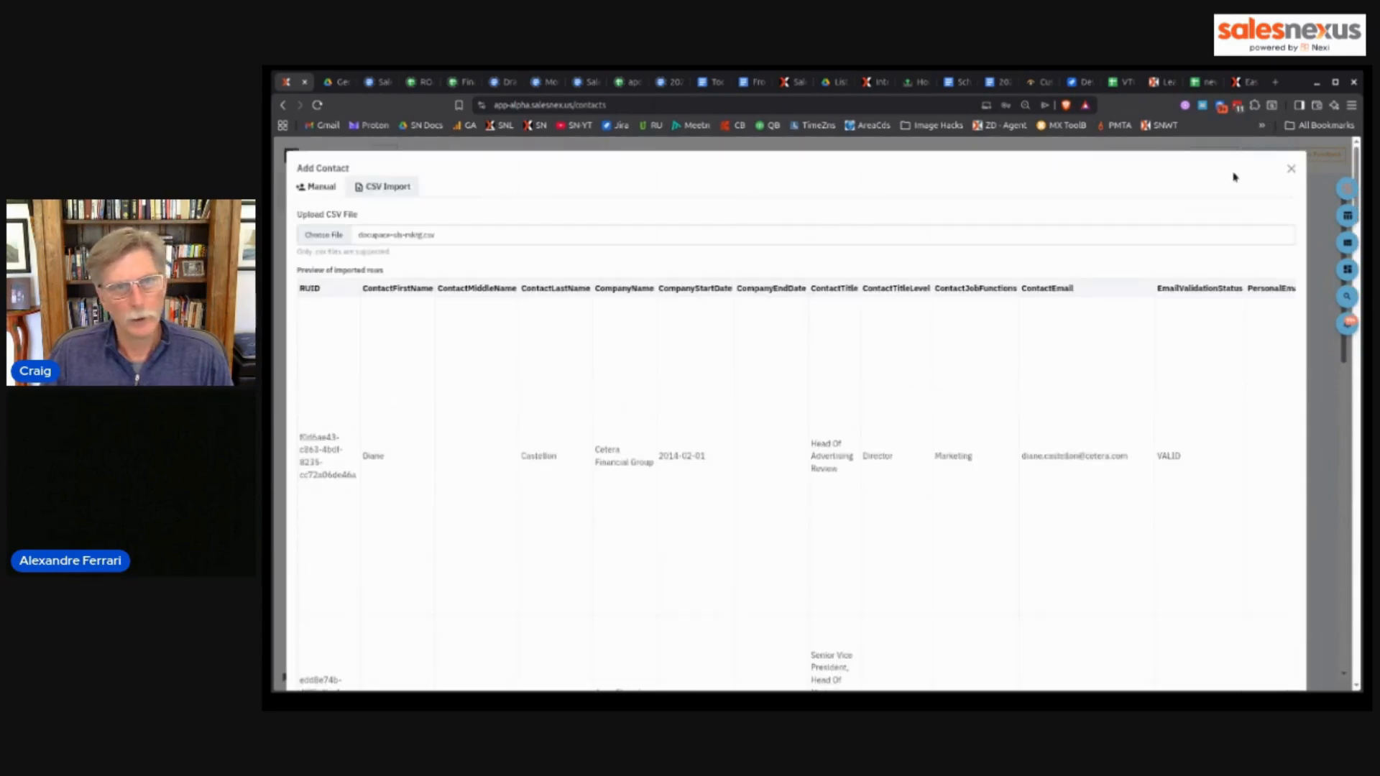
pyautogui.click(1291, 168)
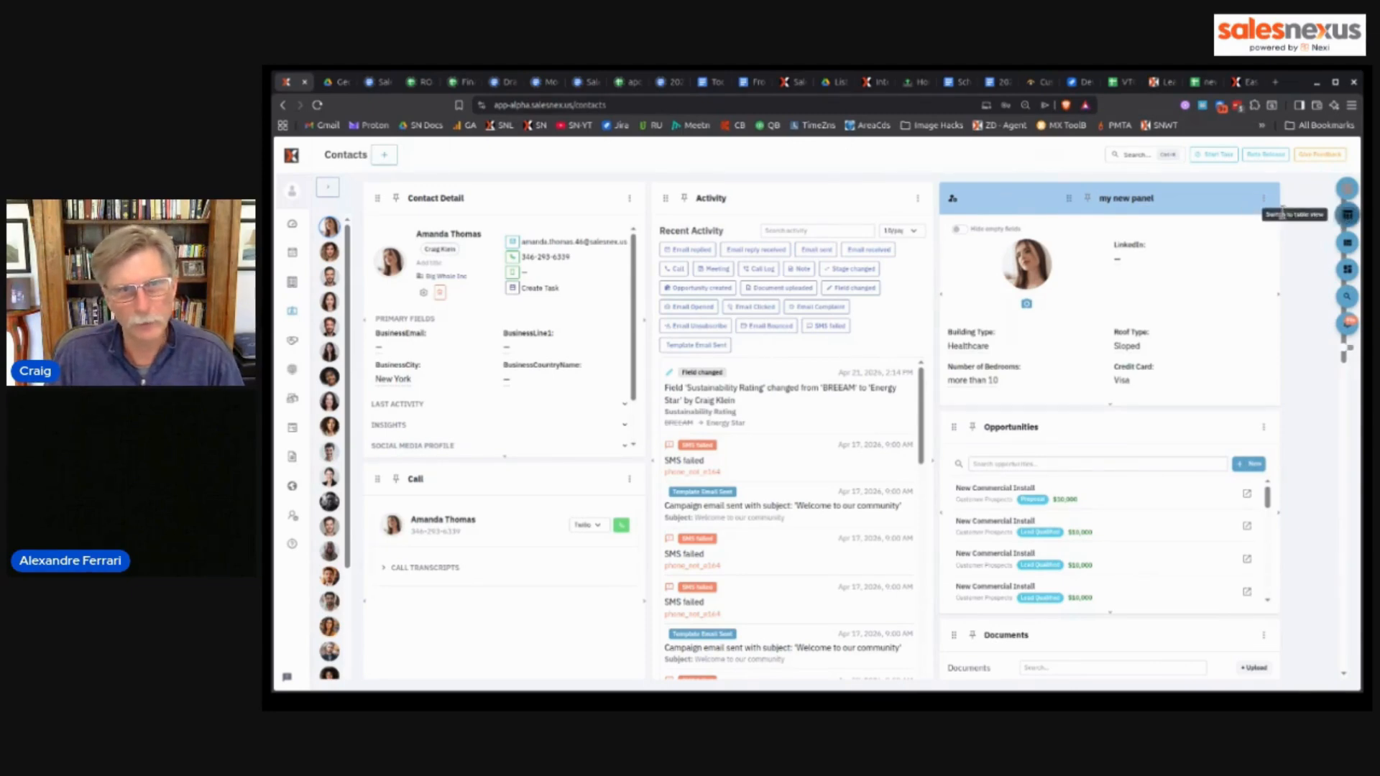
# - Switch the contacts to the table view and look through the contact list
pyautogui.click(1347, 215)
pyautogui.scroll(-4, 826, 548)
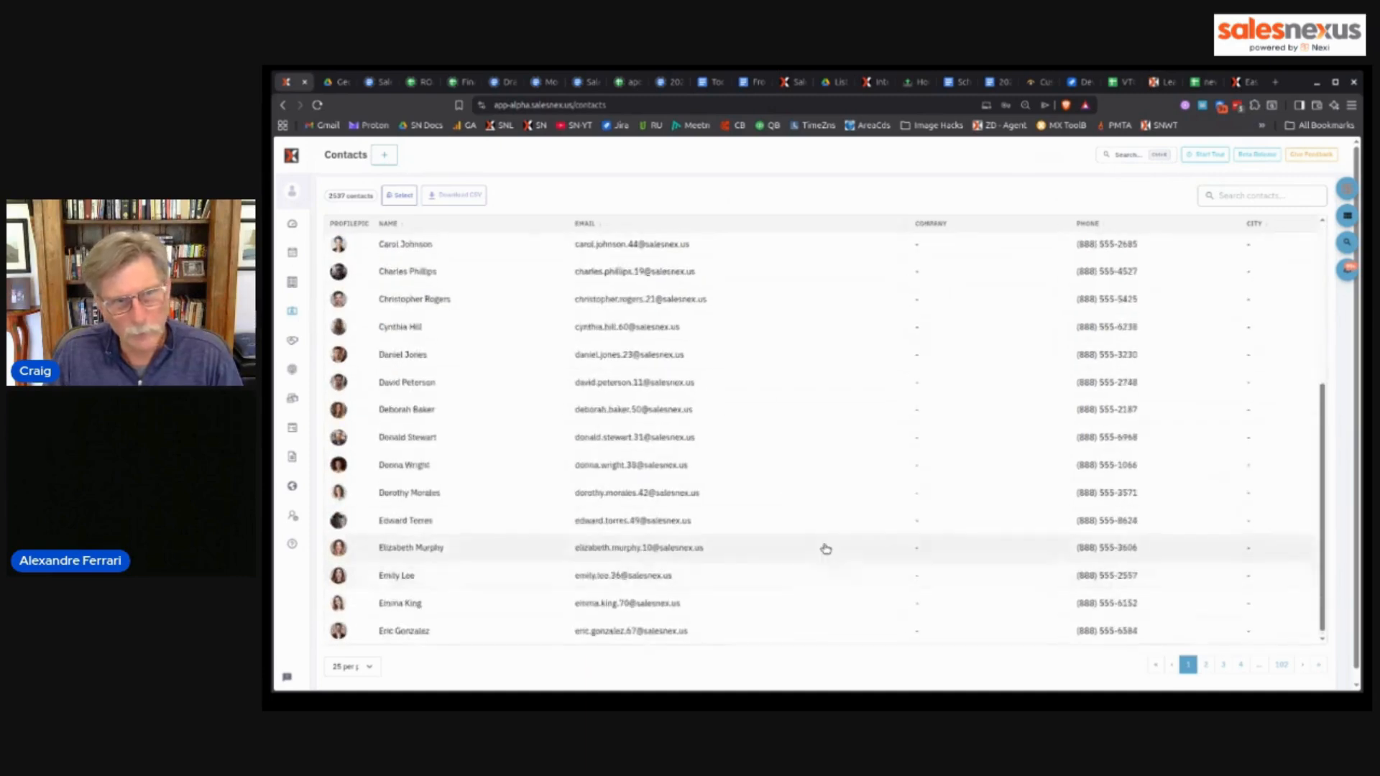
pyautogui.scroll(4, 834, 456)
pyautogui.scroll(-2, 875, 468)
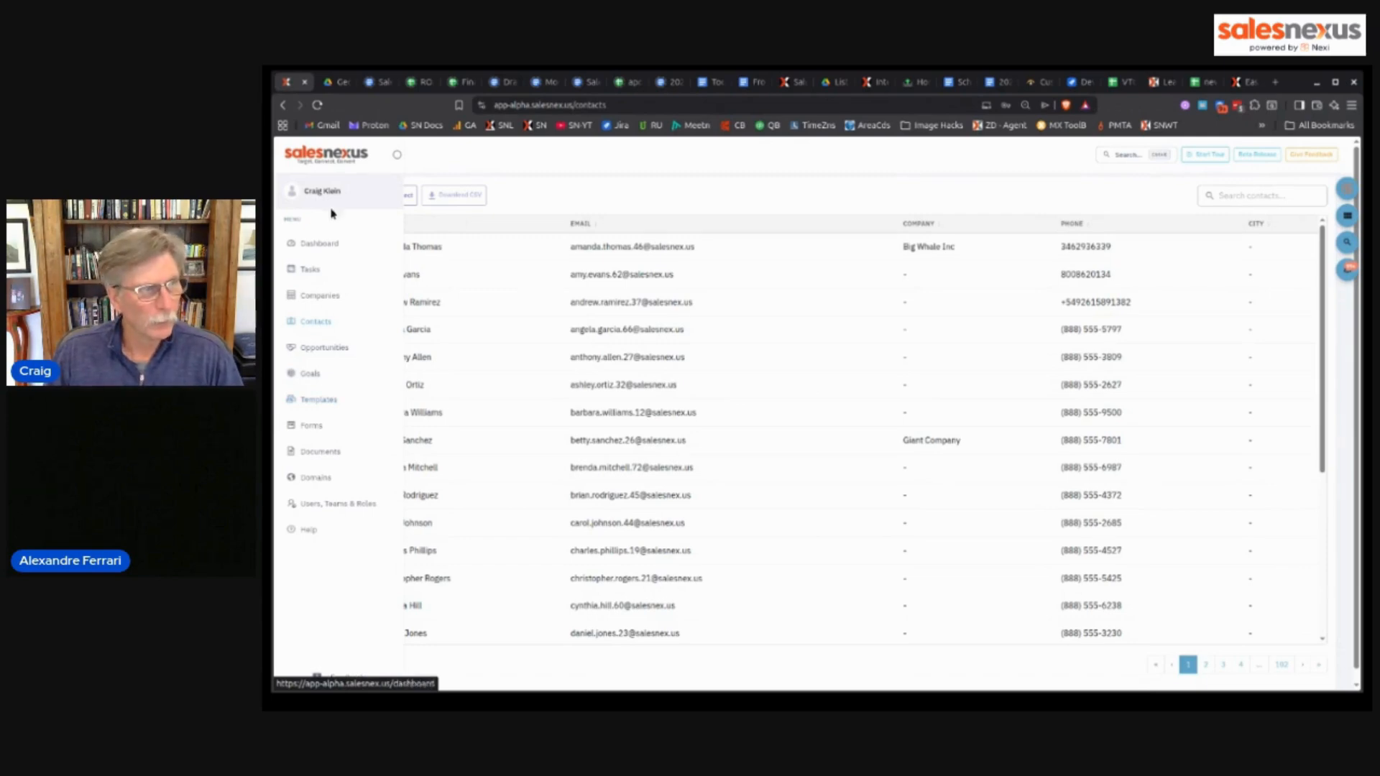
# - Go to the campaign templates and start a new email template
pyautogui.click(309, 404)
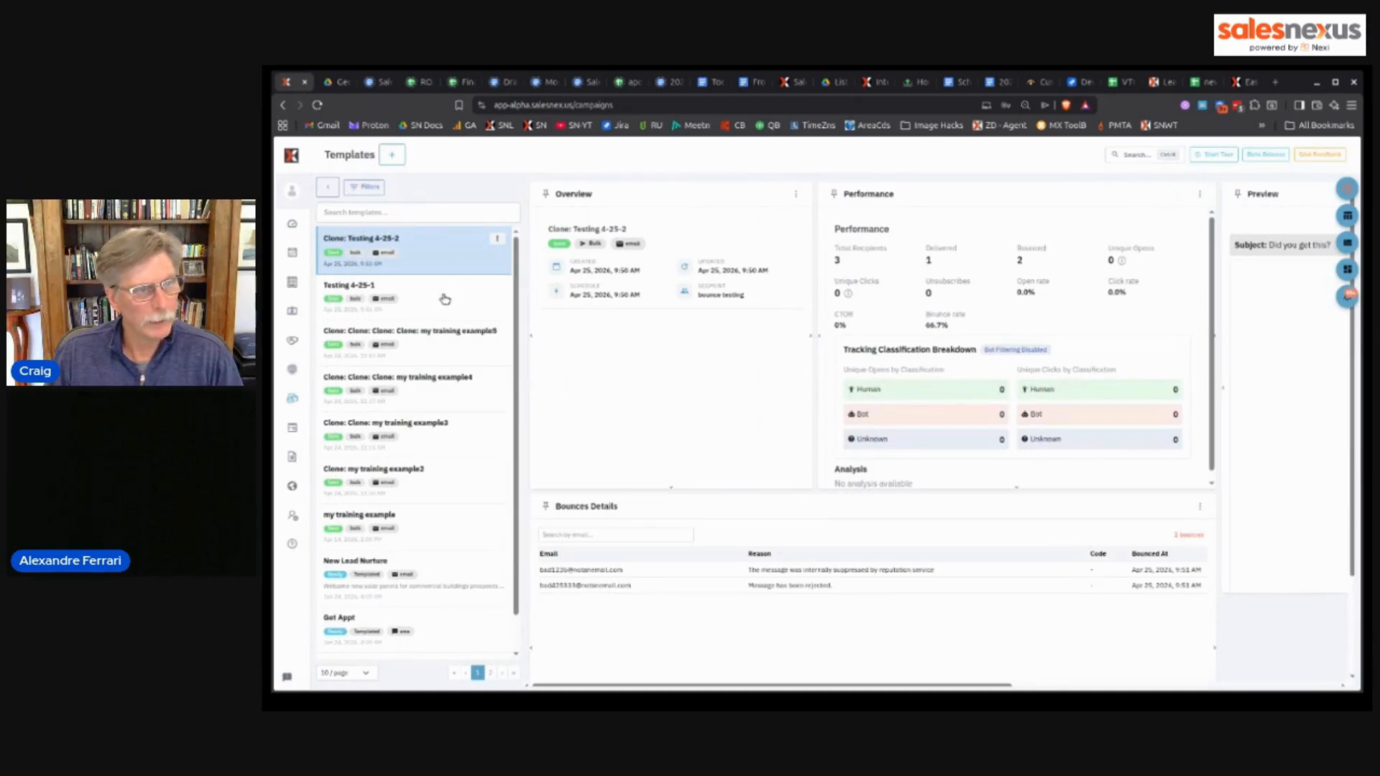
pyautogui.click(394, 157)
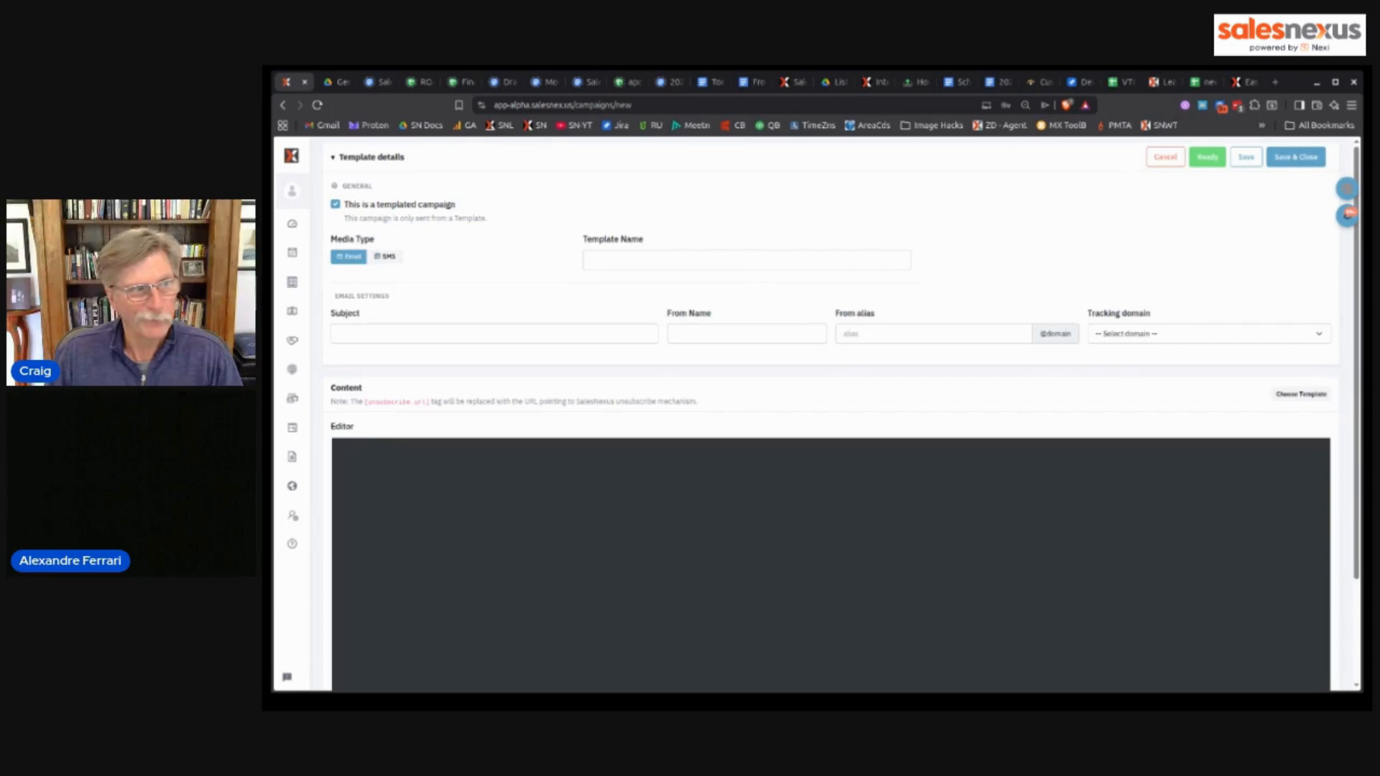
# - Name the email template "my training example 428" and set its subject to "Welcome to My New Company"
pyautogui.click(753, 261)
pyautogui.write('ny training example 428')
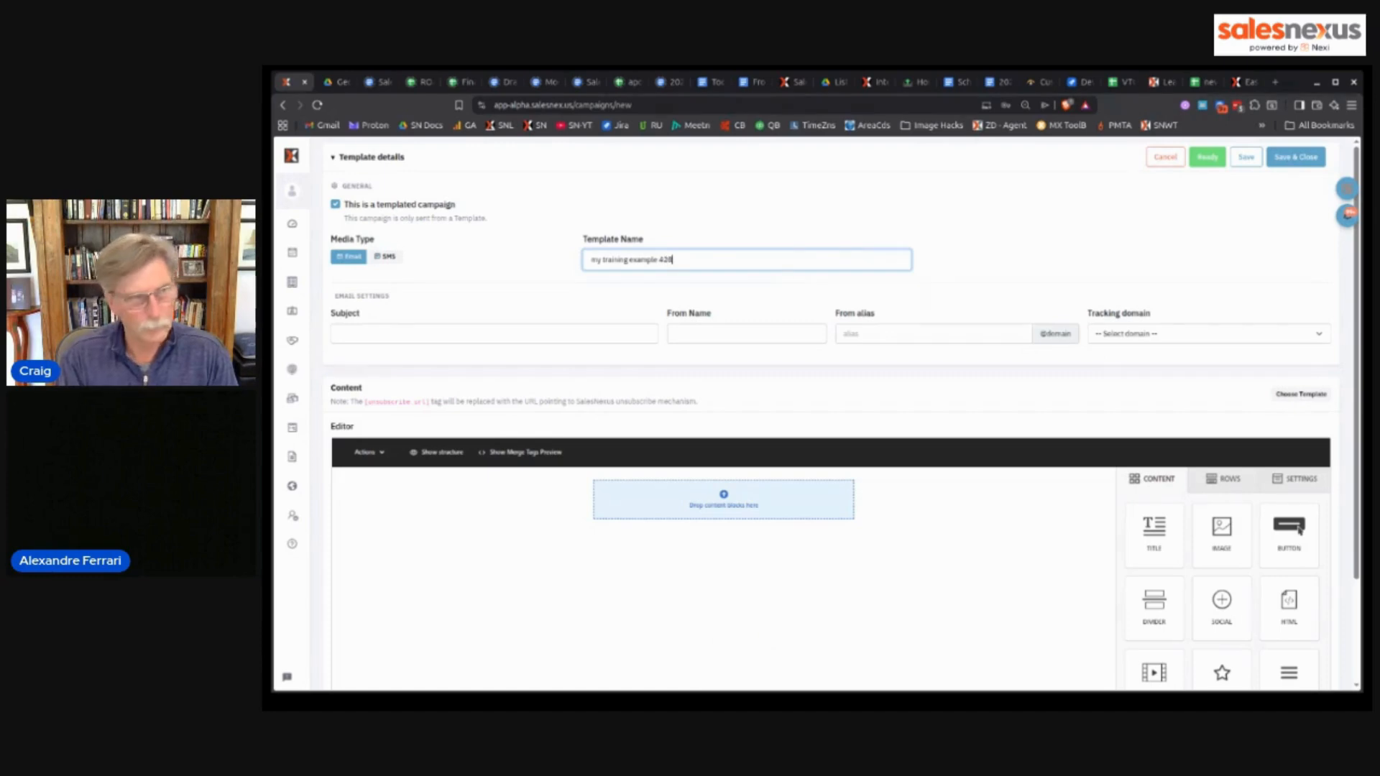
pyautogui.click(381, 333)
pyautogui.write('Welcome to My New')
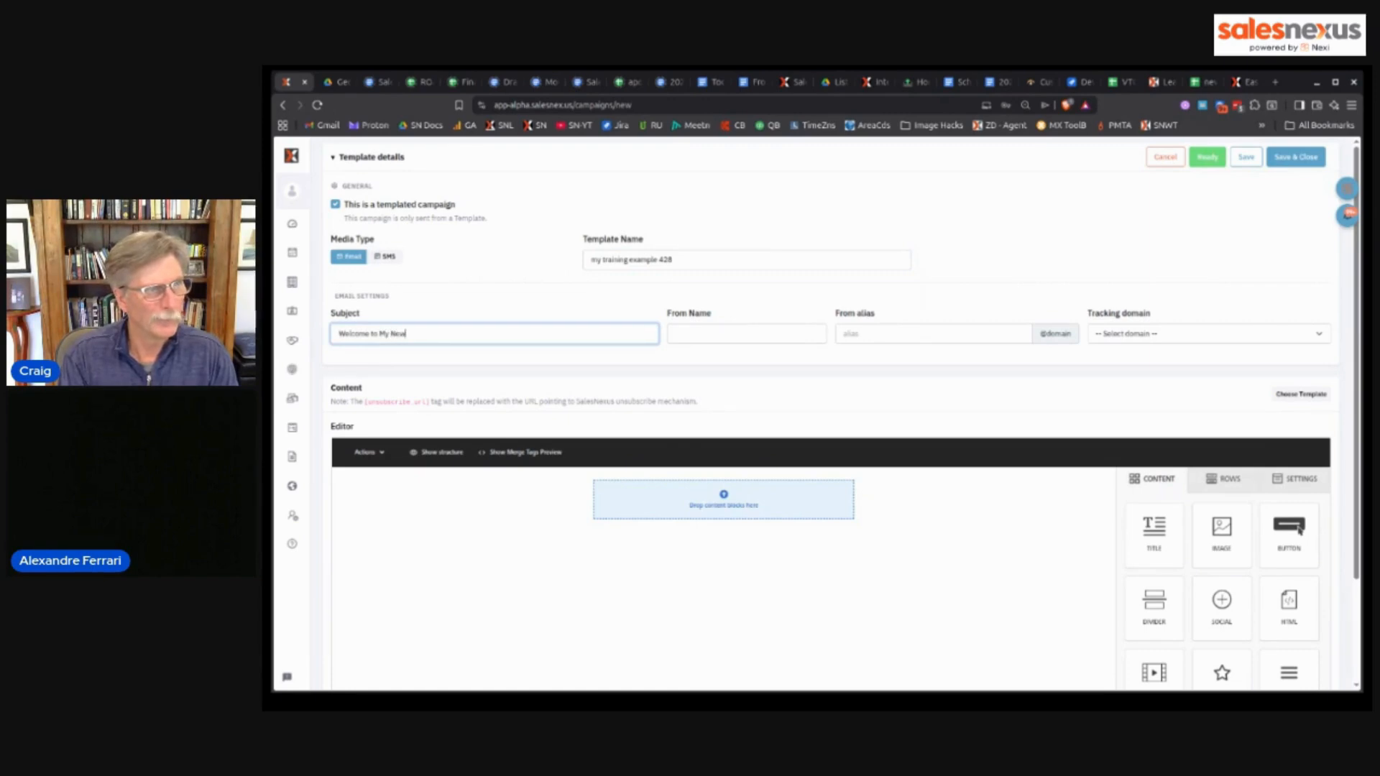
pyautogui.write(' Company')
pyautogui.press('Tab')
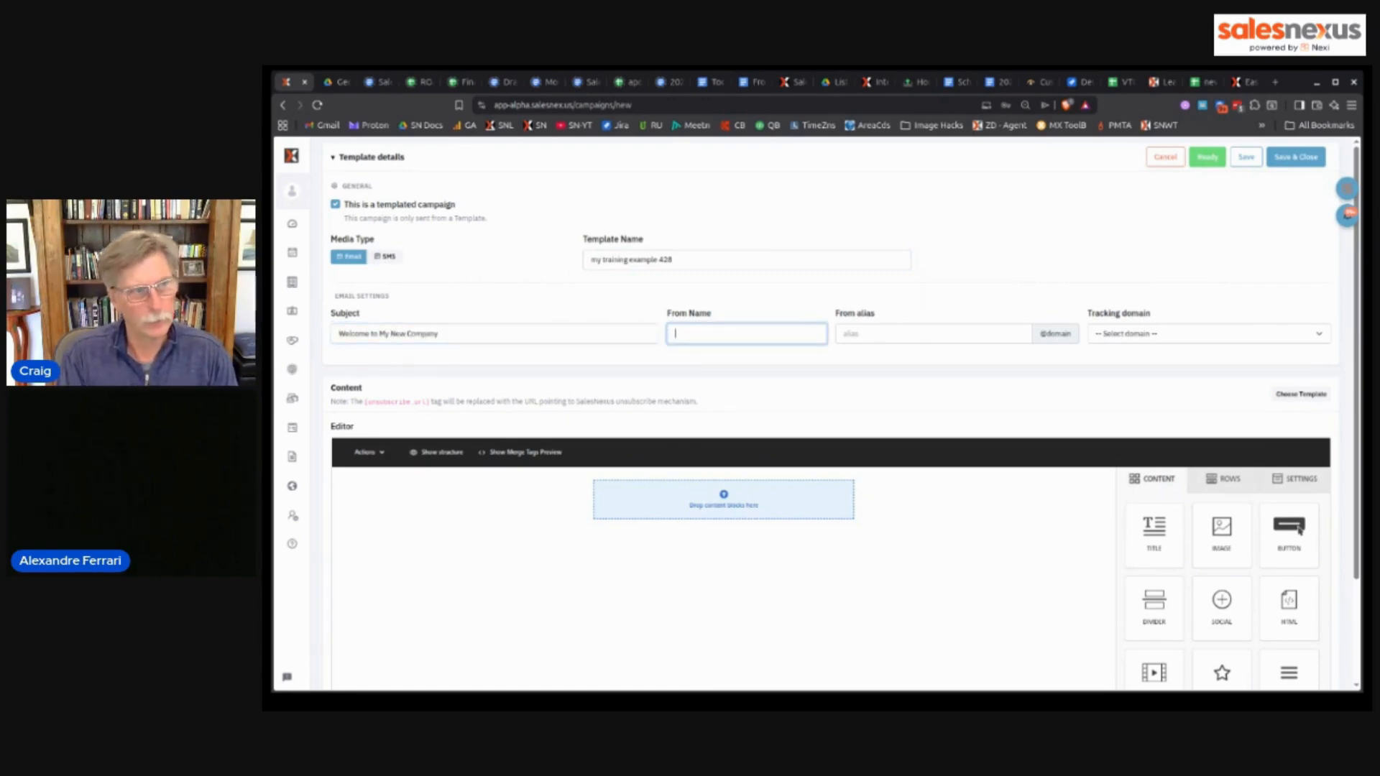
# - Fill in the sender's full name and first-name alias, and choose mahamarketing.ai as the tracking domain
pyautogui.write('Craig Klein')
pyautogui.press('Tab')
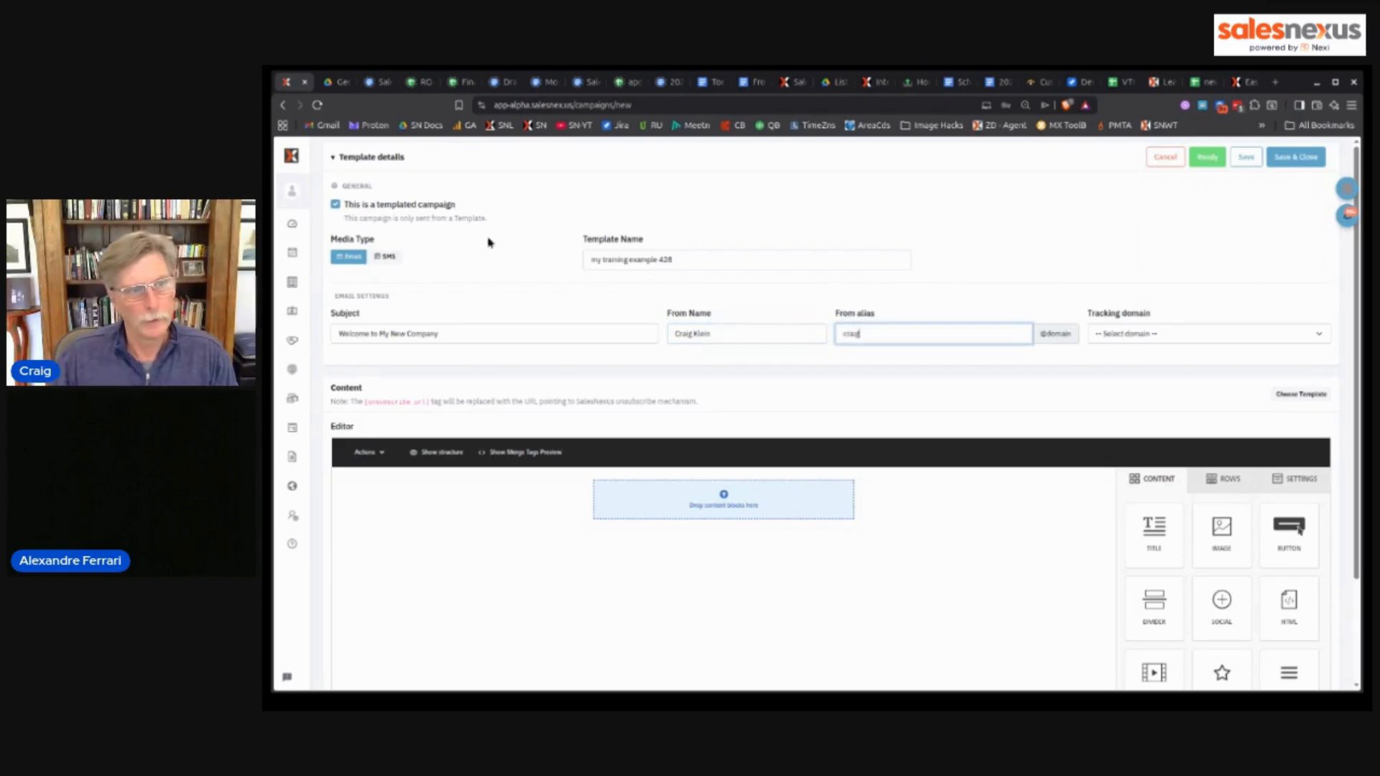
pyautogui.click(1117, 336)
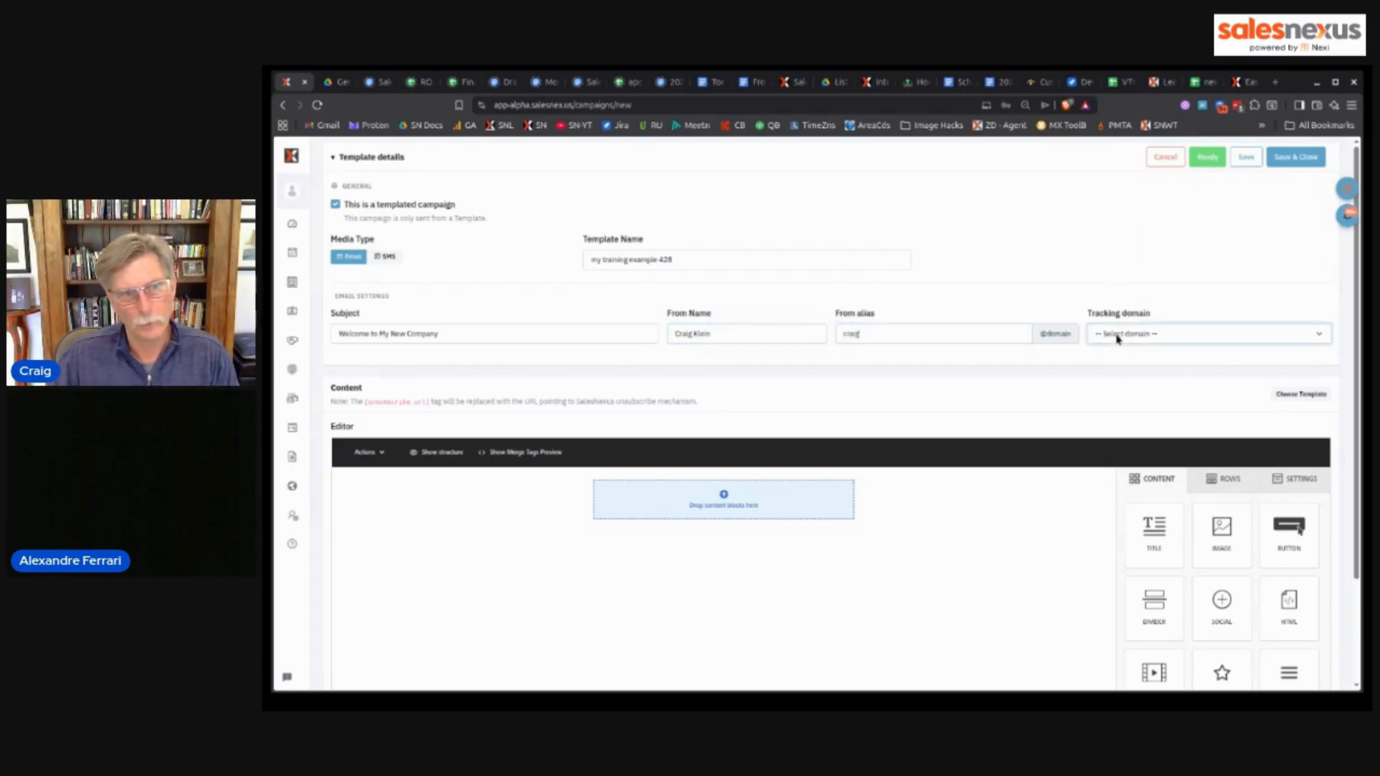
pyautogui.click(1125, 364)
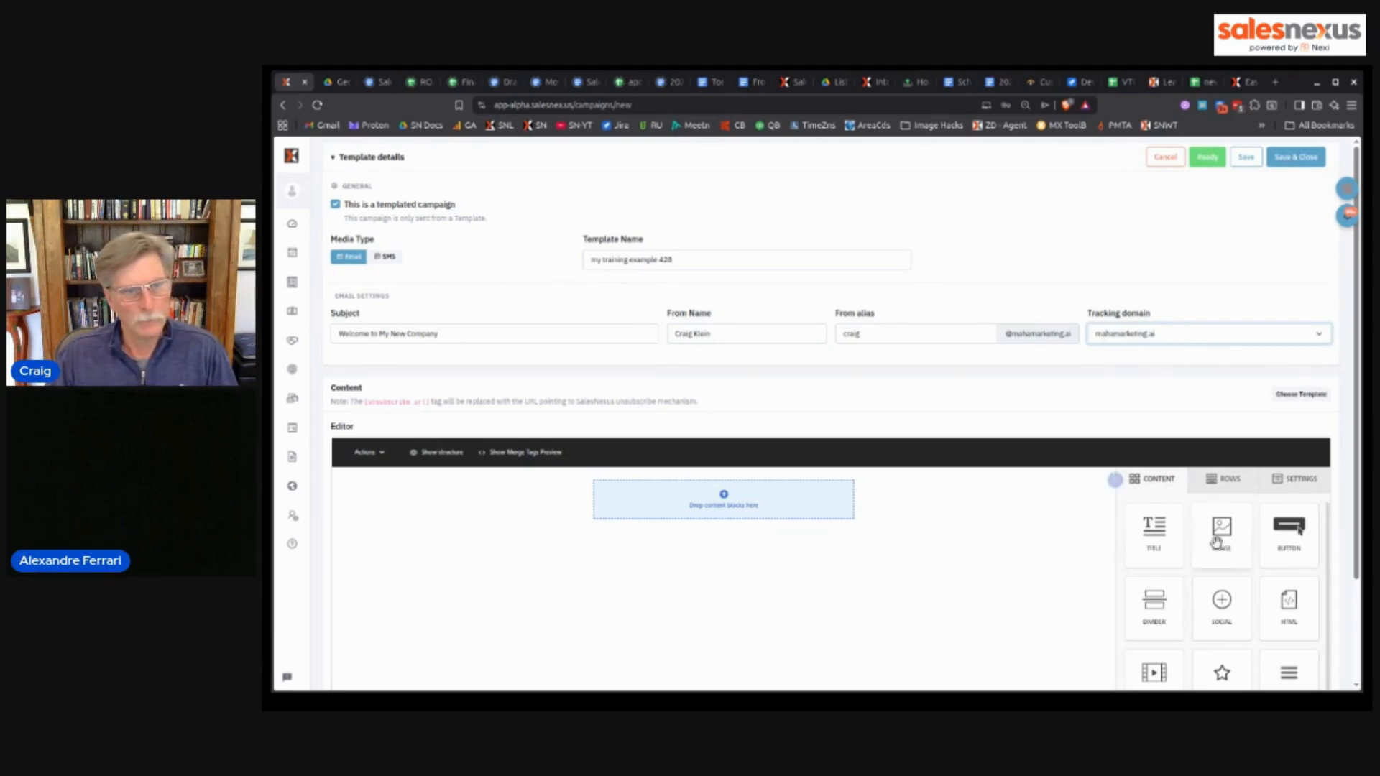
# - Browse the ready-made email templates and close the selection without choosing one
pyautogui.scroll(-2, 693, 393)
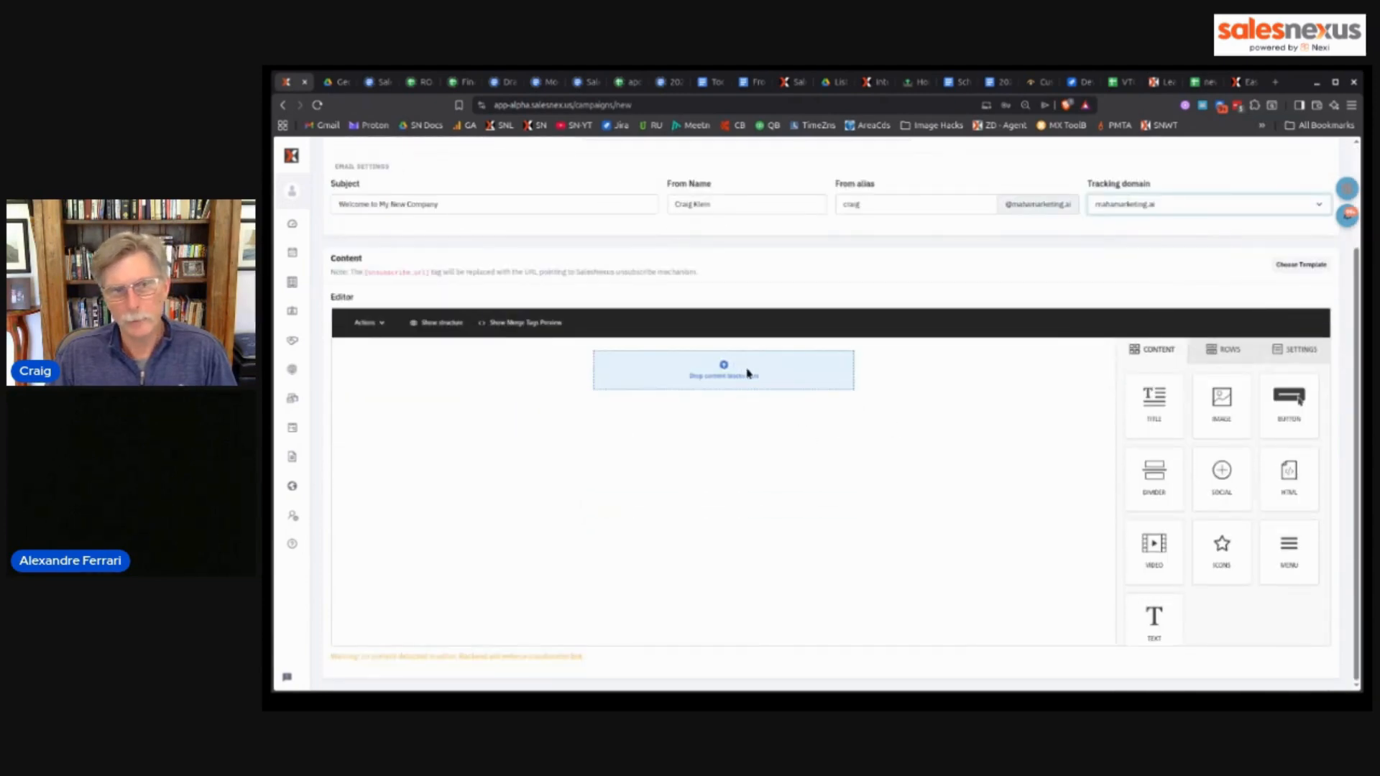
pyautogui.scroll(1, 1023, 407)
pyautogui.click(1304, 336)
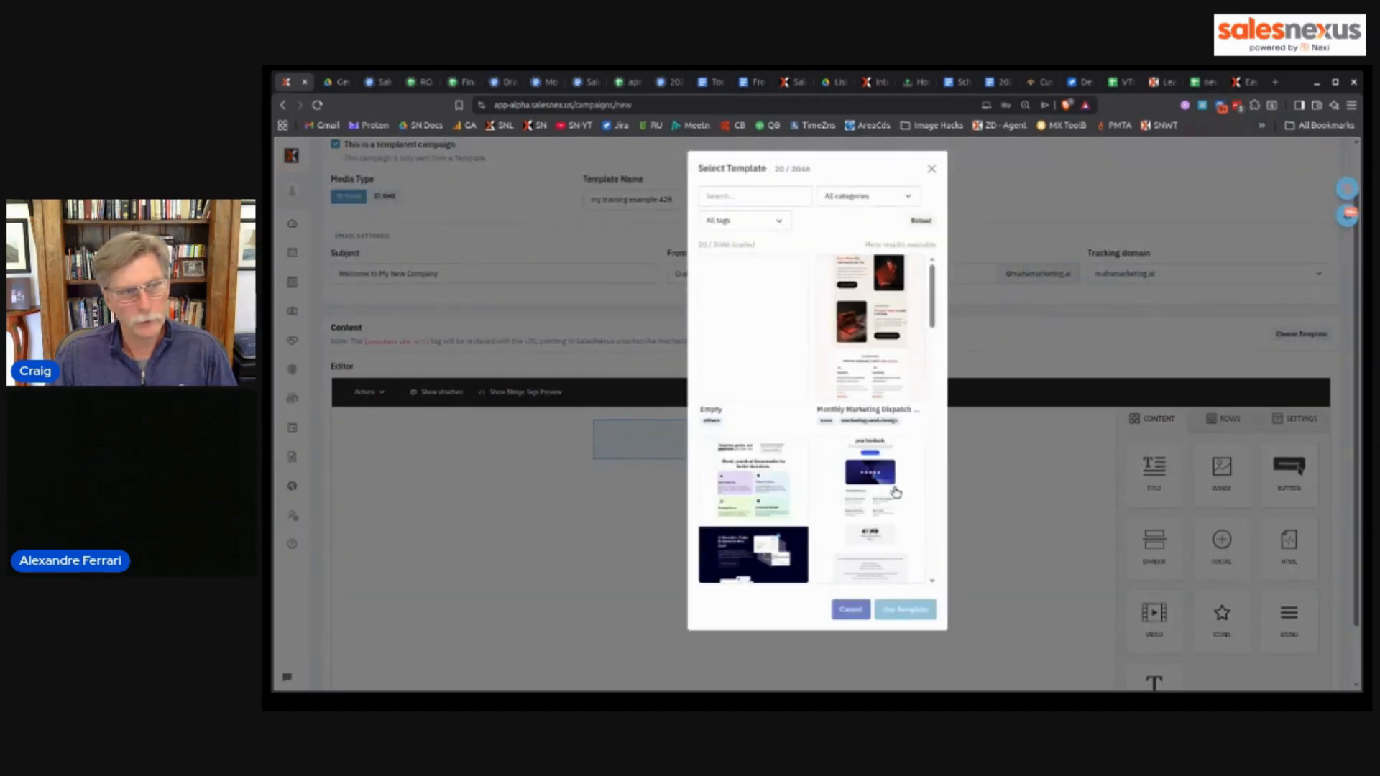
pyautogui.scroll(-5, 891, 492)
pyautogui.scroll(3, 887, 486)
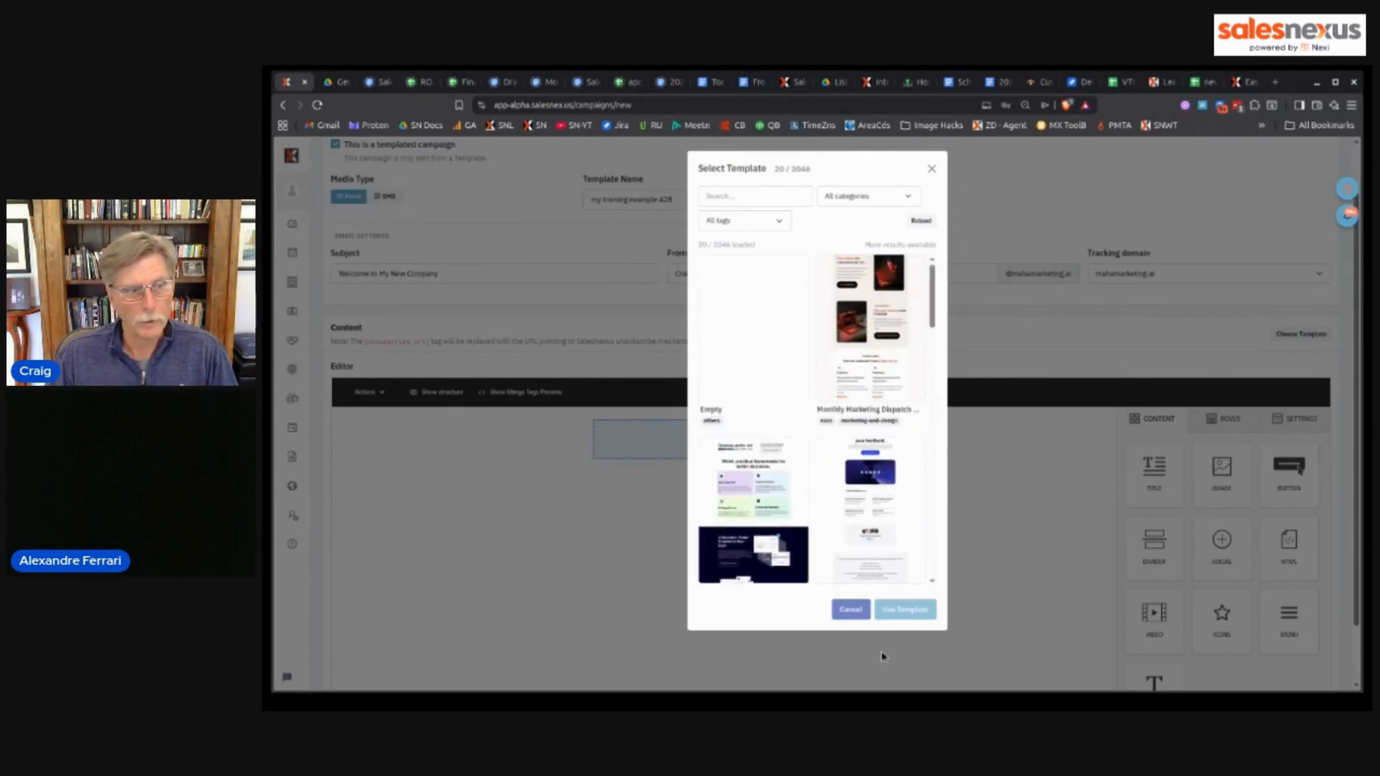
pyautogui.click(846, 622)
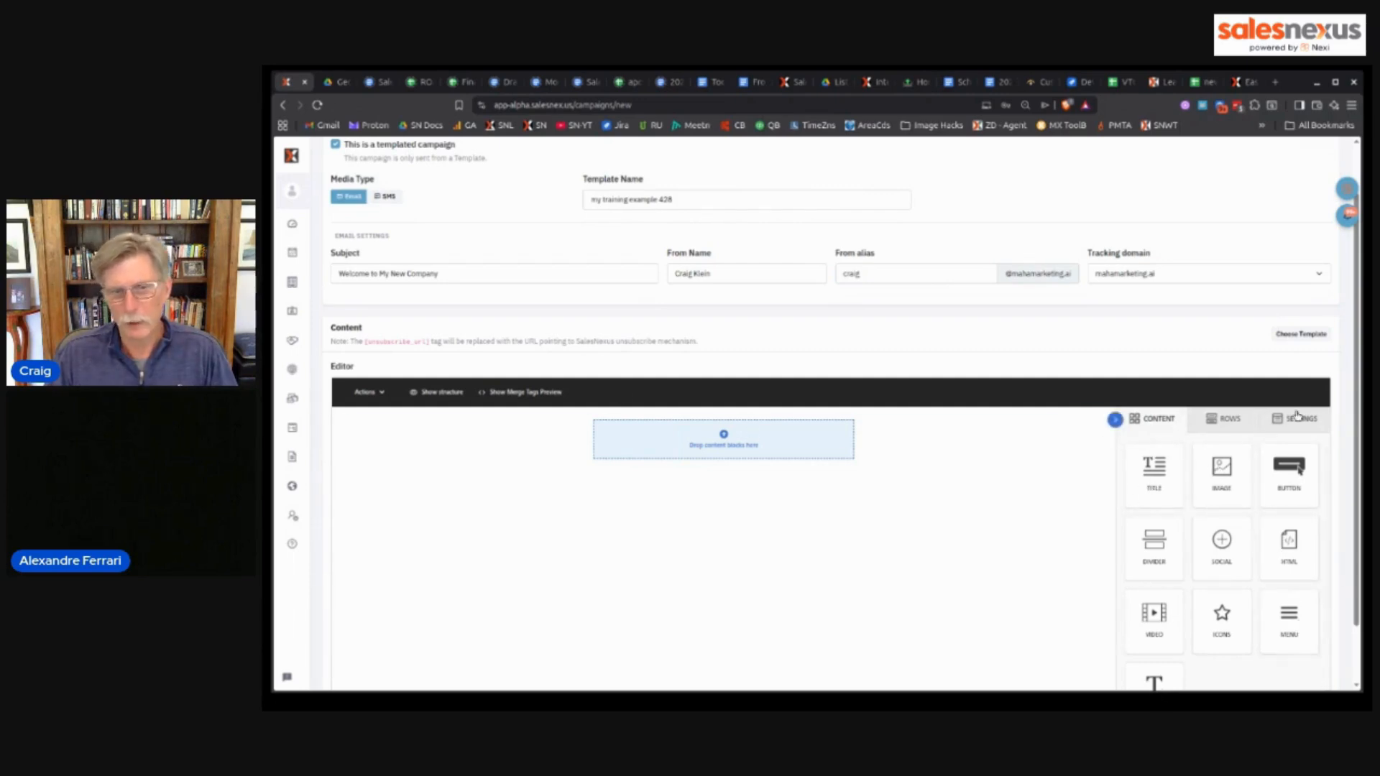
# - Add an image block to the empty email body and fill it with the SalesNexus Hero Image file
pyautogui.moveTo(1222, 471); pyautogui.dragTo(713, 444)
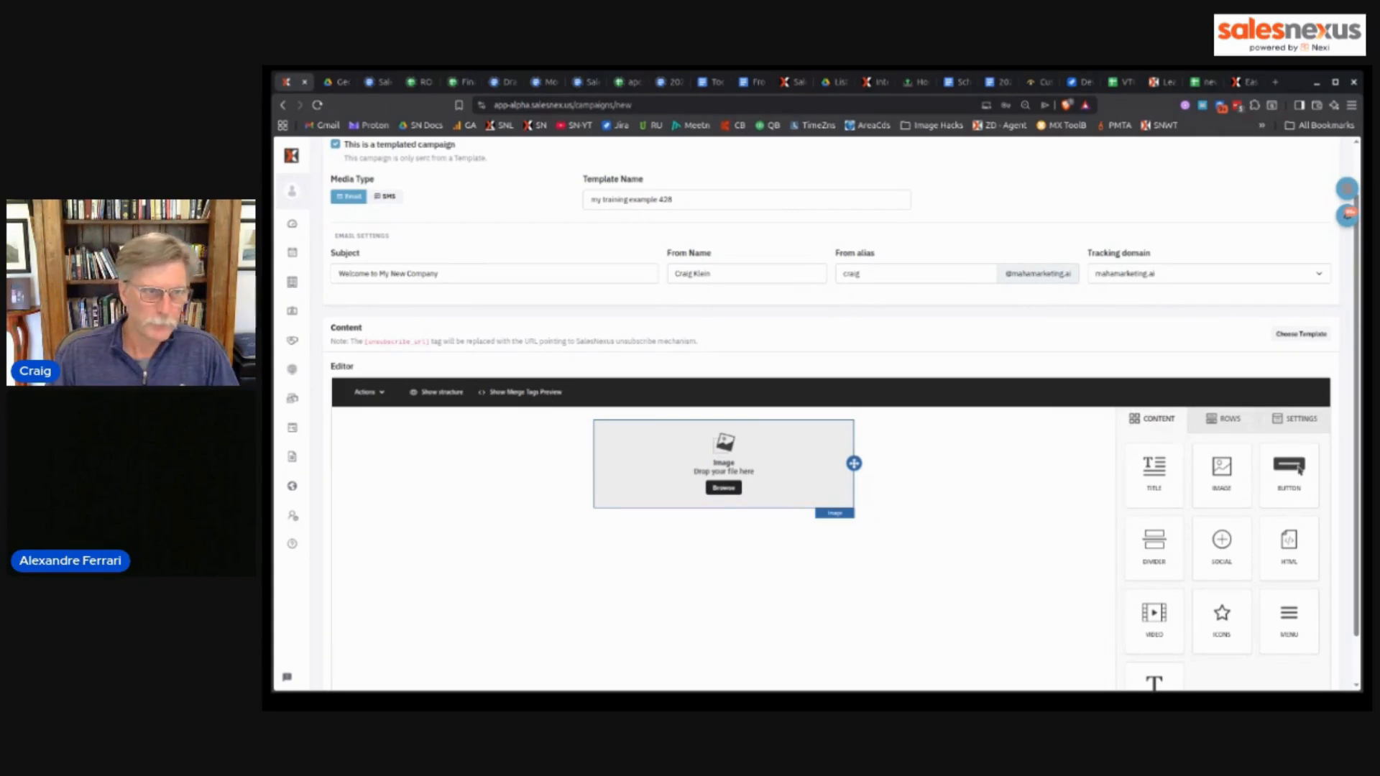
pyautogui.click(723, 487)
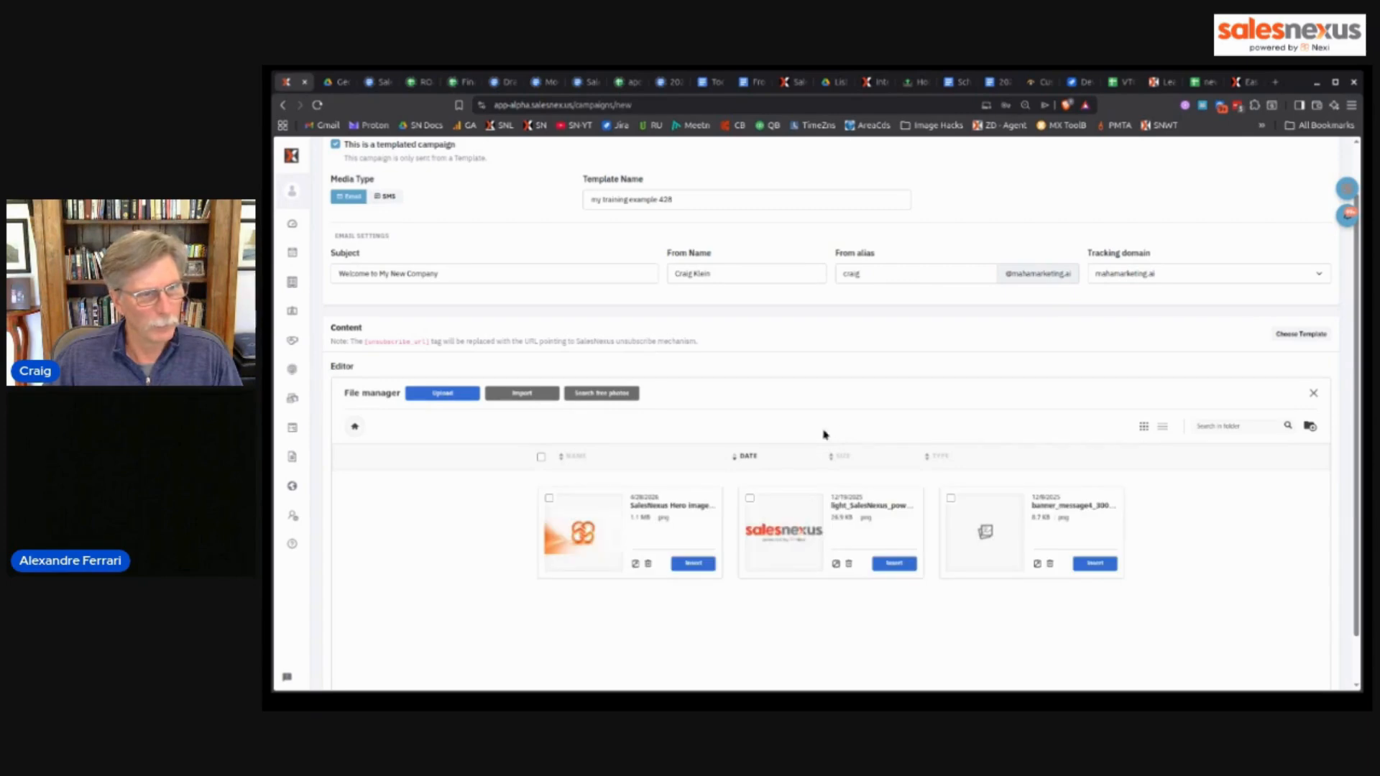
pyautogui.click(693, 564)
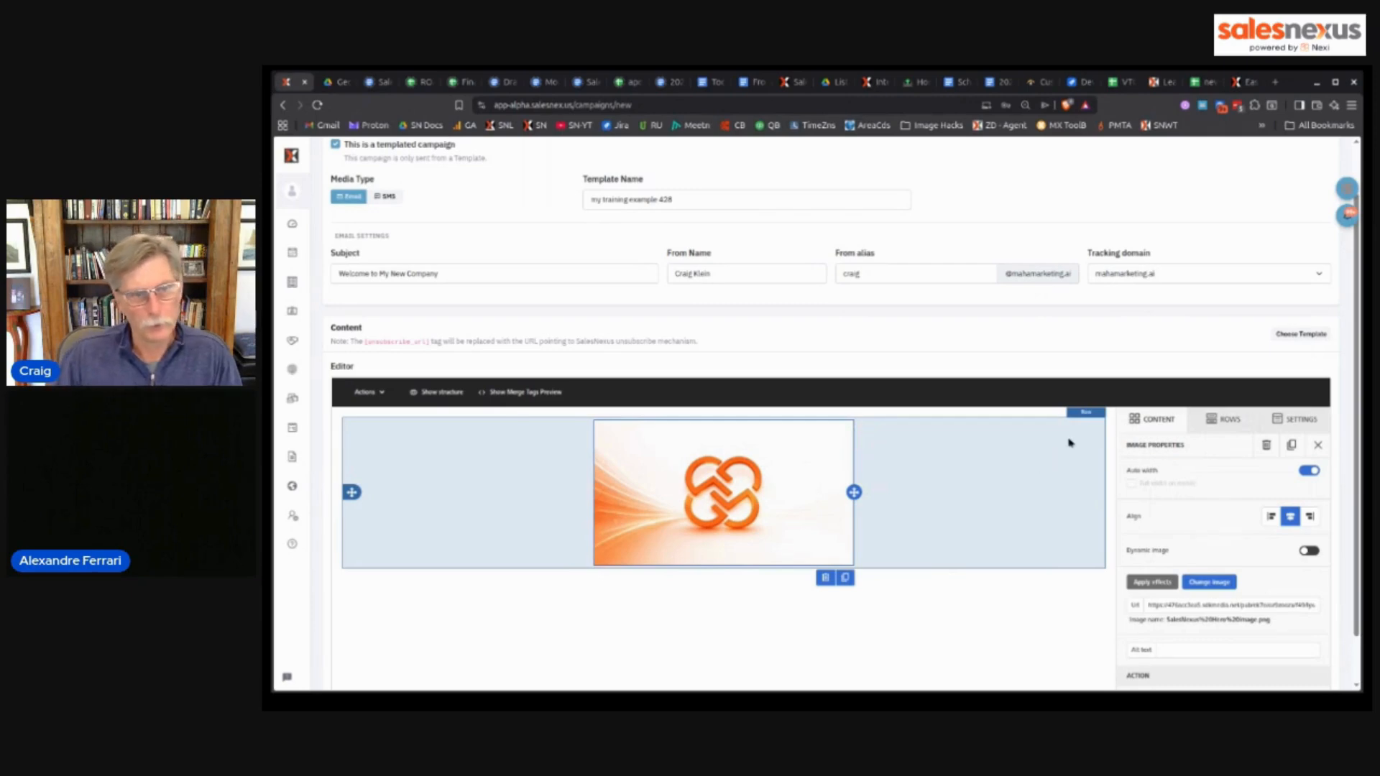
# - Add a text block directly below the hero image
pyautogui.click(1154, 425)
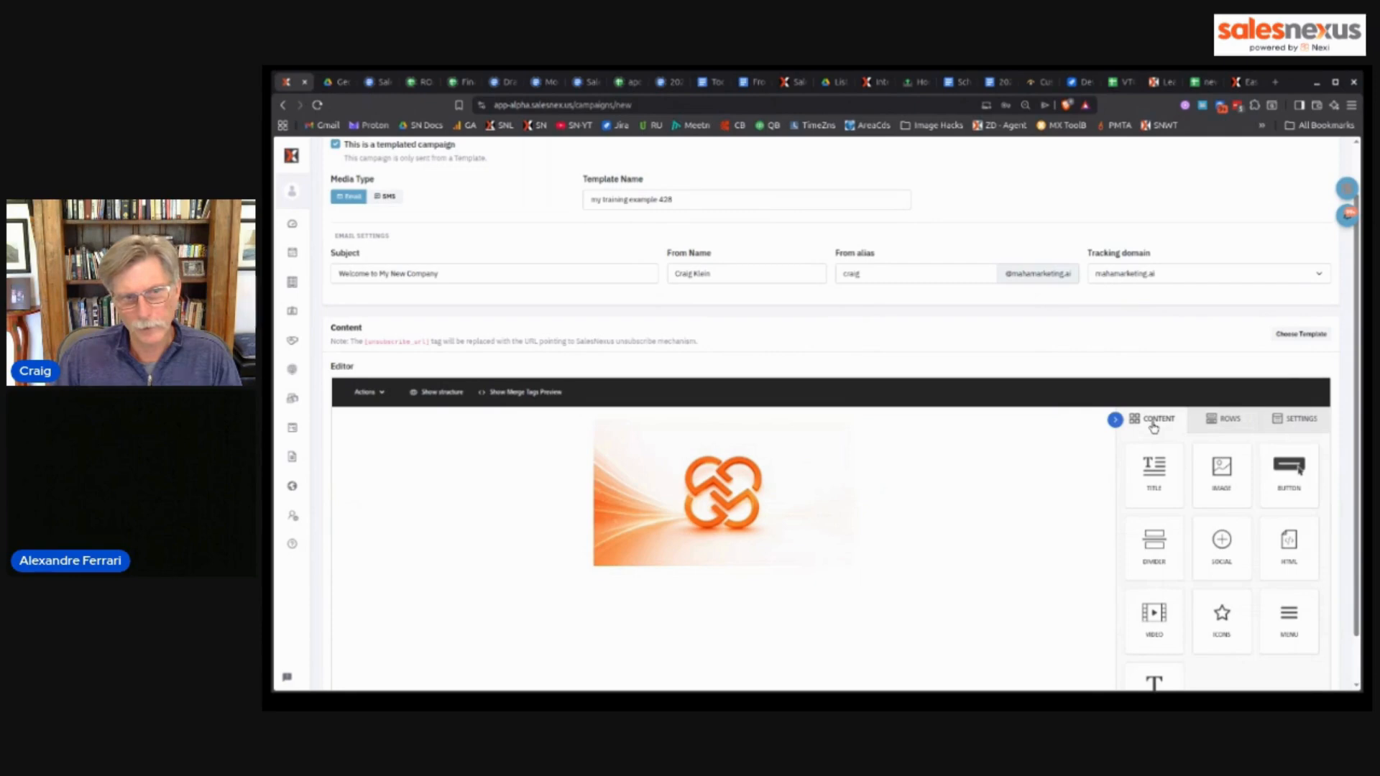
pyautogui.scroll(-1, 1184, 527)
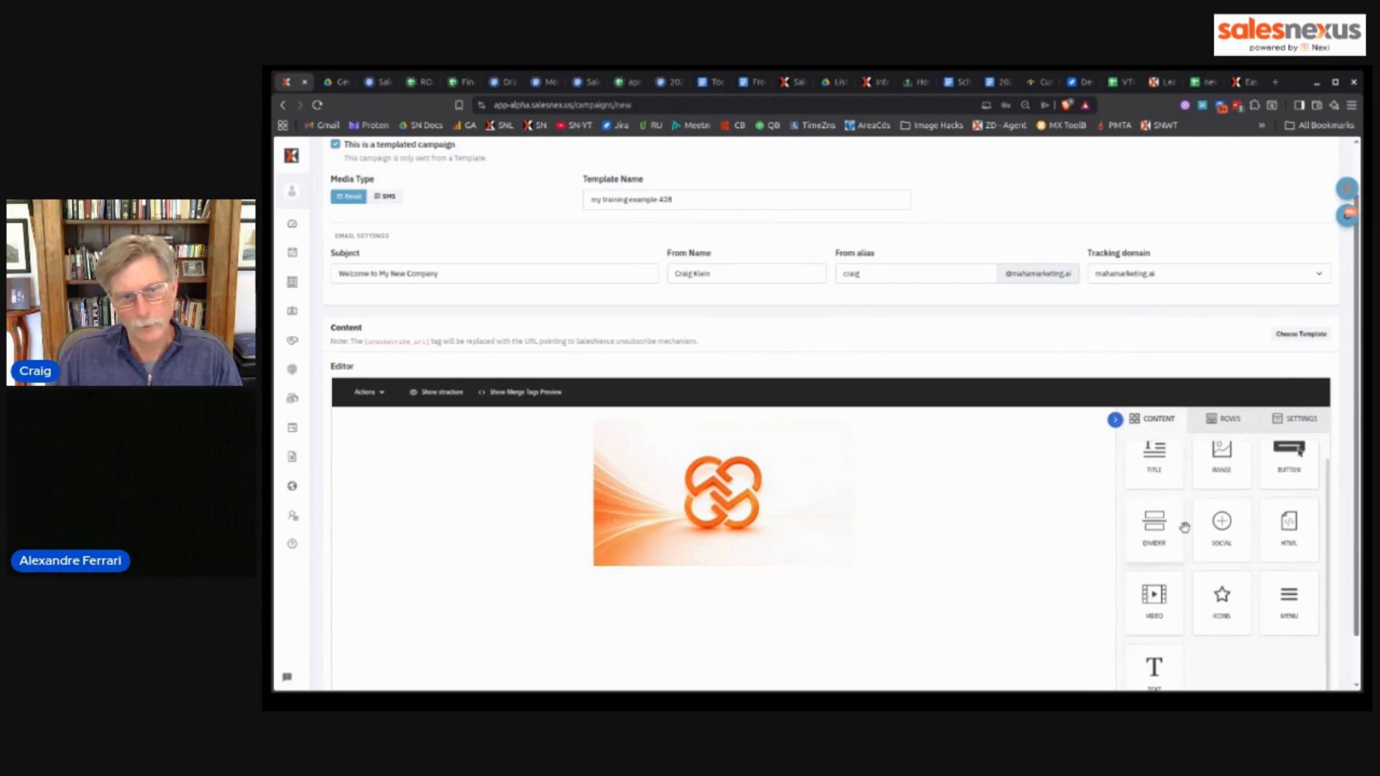
pyautogui.moveTo(1154, 670); pyautogui.dragTo(586, 579)
pyautogui.click(759, 579)
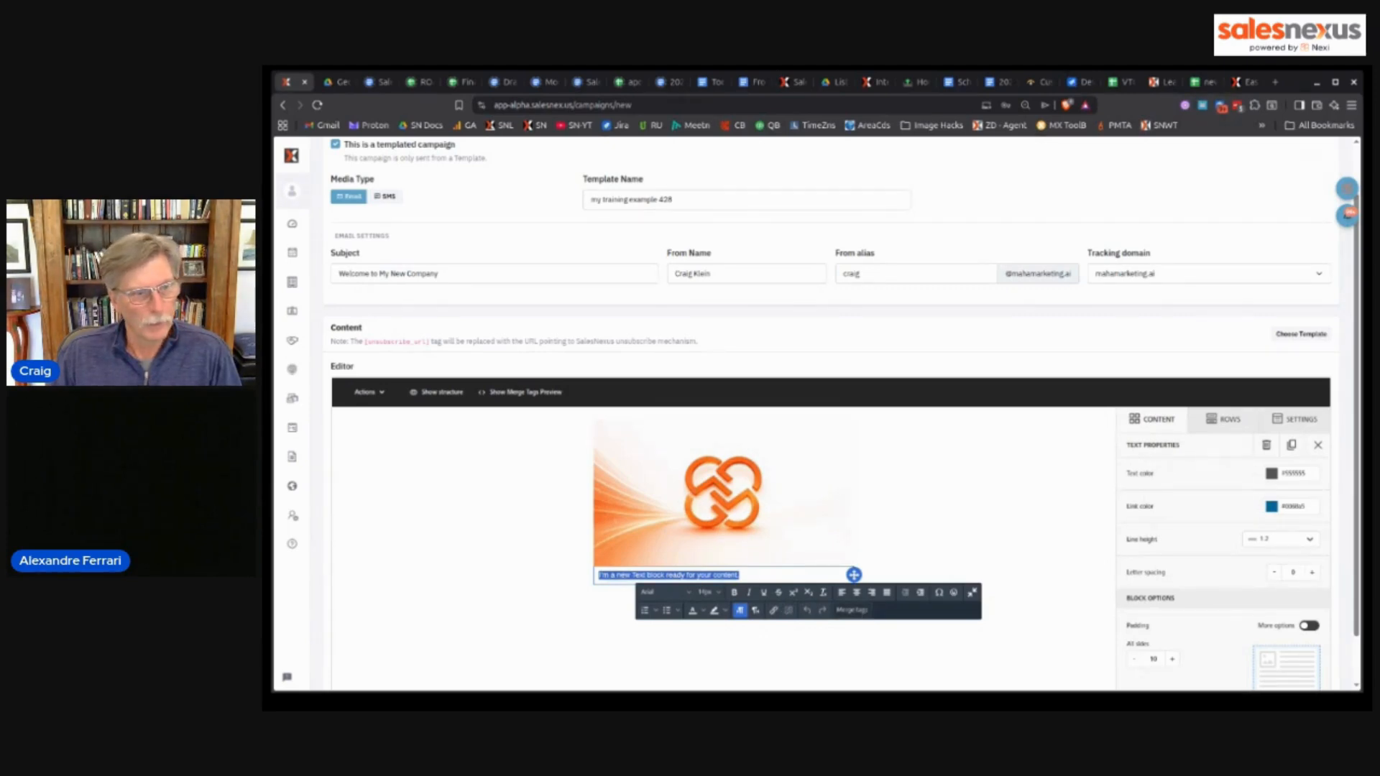
pyautogui.click(501, 625)
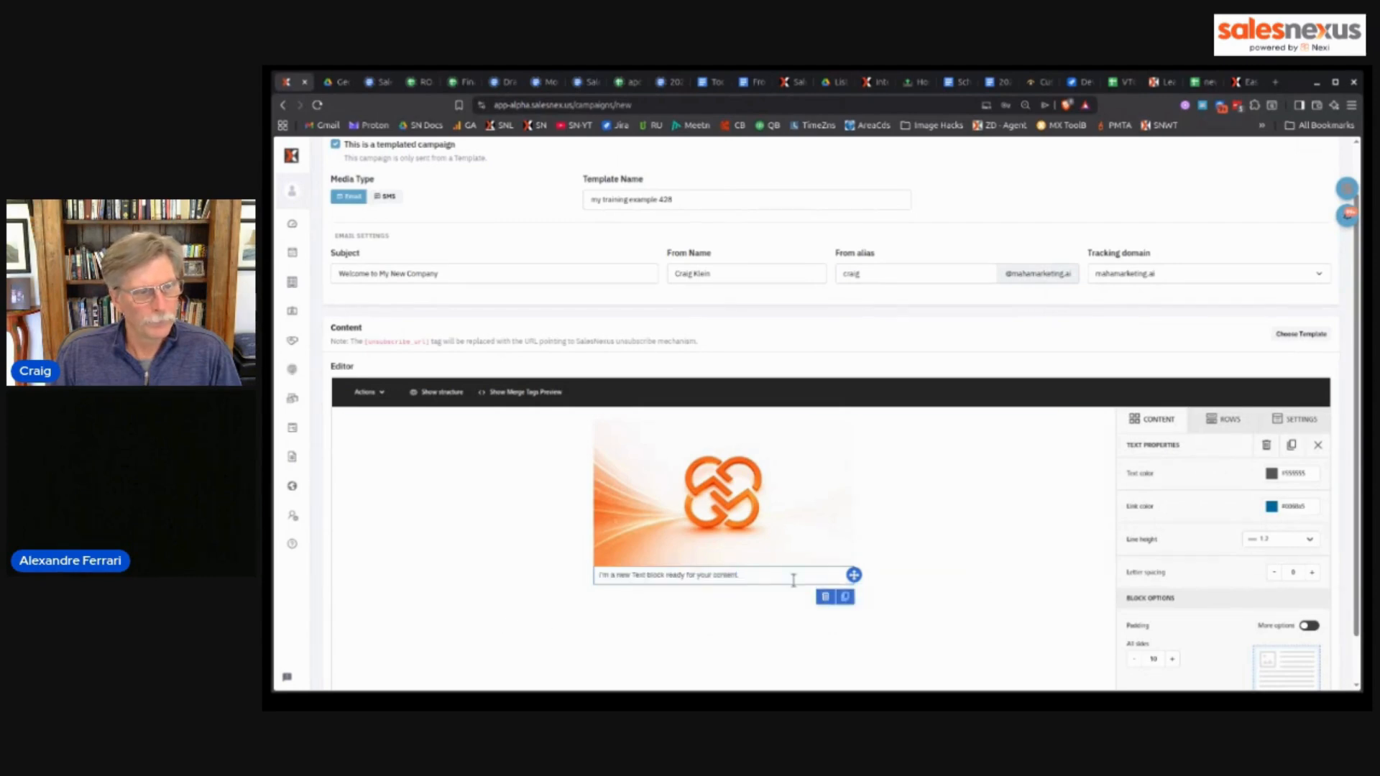
# - Replace the text block's placeholder with the greeting "Hi" followed by the First Name merge tag
pyautogui.click(792, 579)
pyautogui.tripleClick(790, 578)
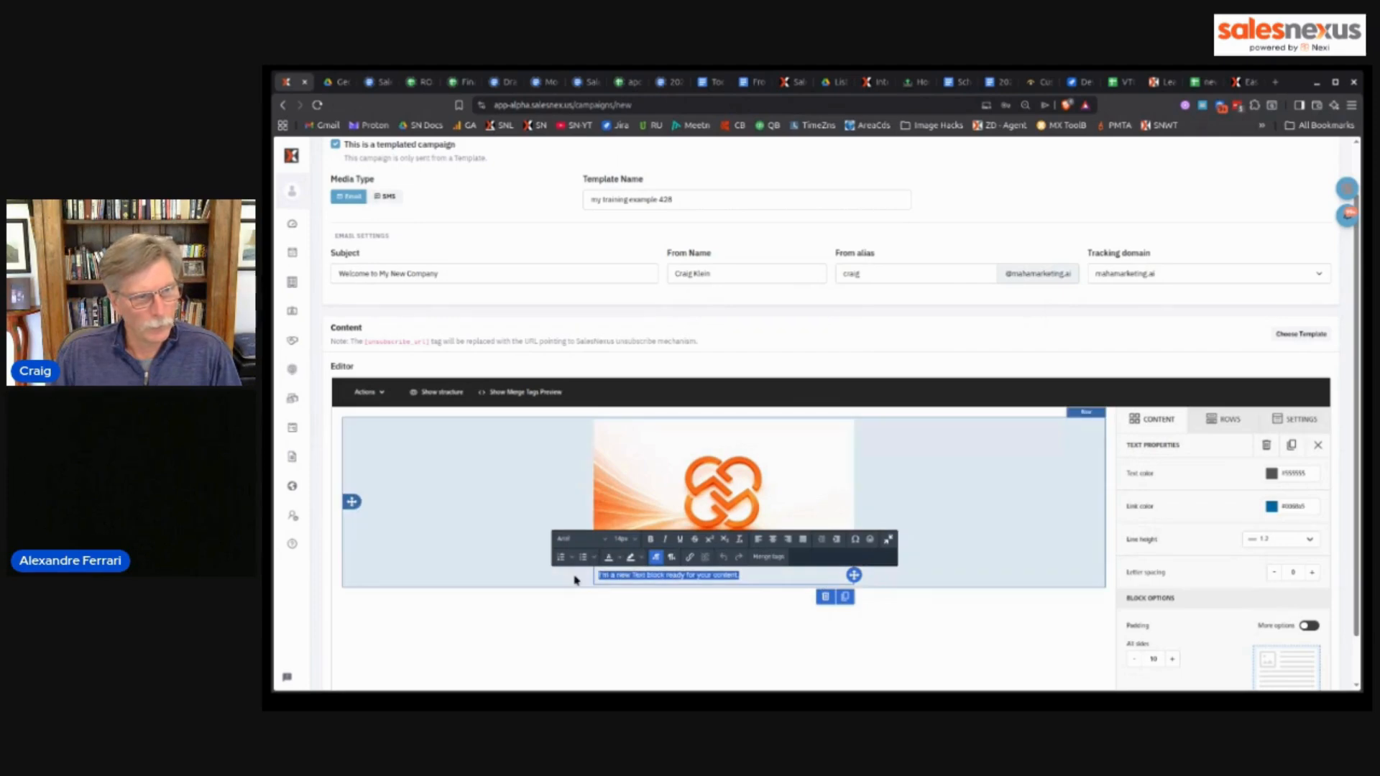
pyautogui.click(792, 576)
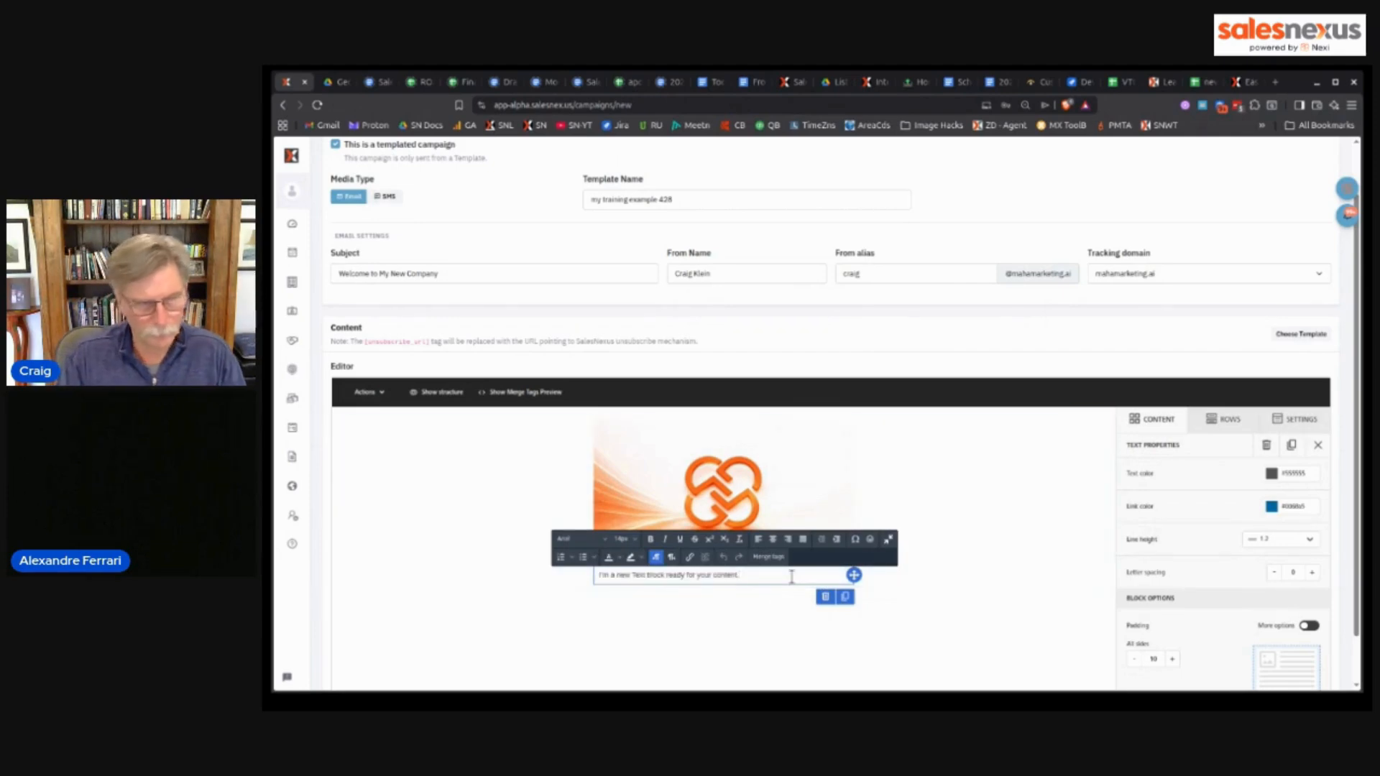
pyautogui.moveTo(791, 577); pyautogui.dragTo(591, 580)
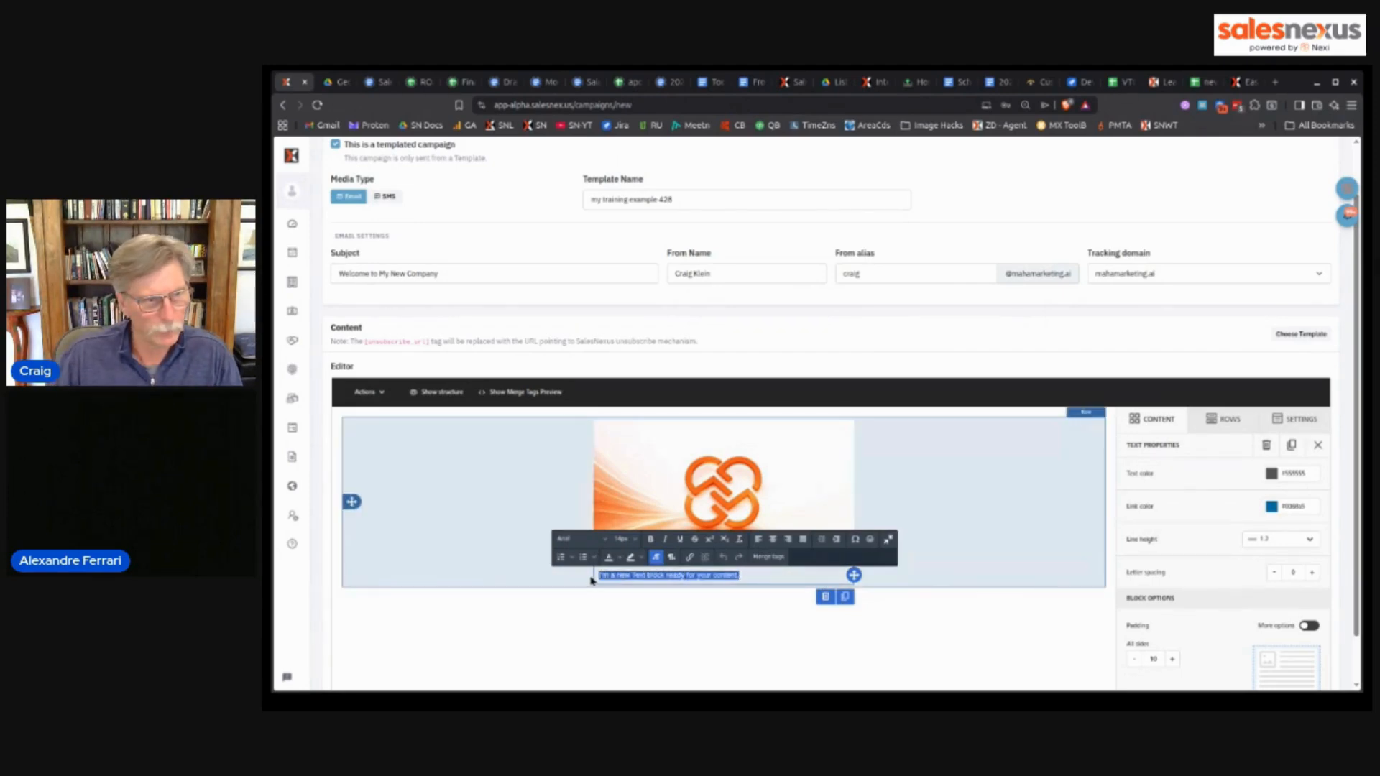
pyautogui.write('Hi')
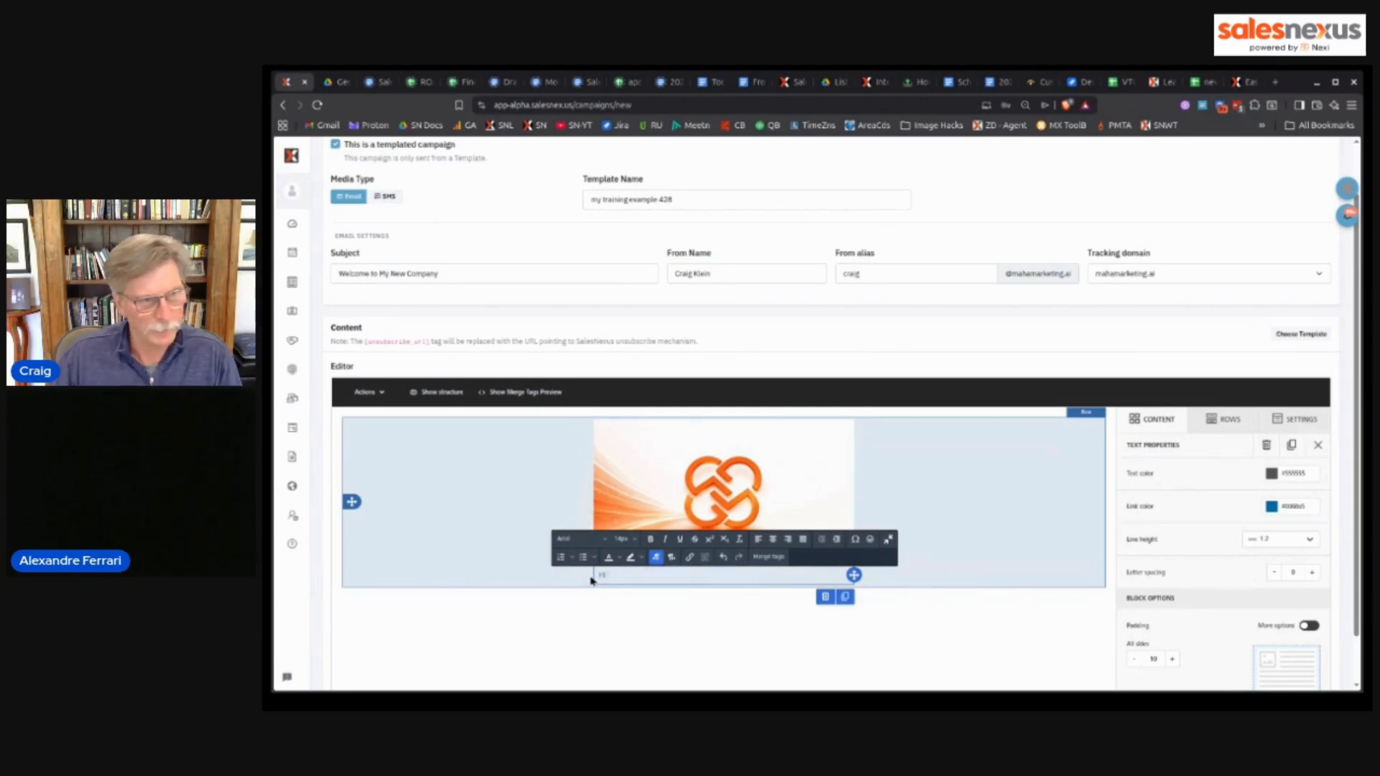
pyautogui.click(767, 557)
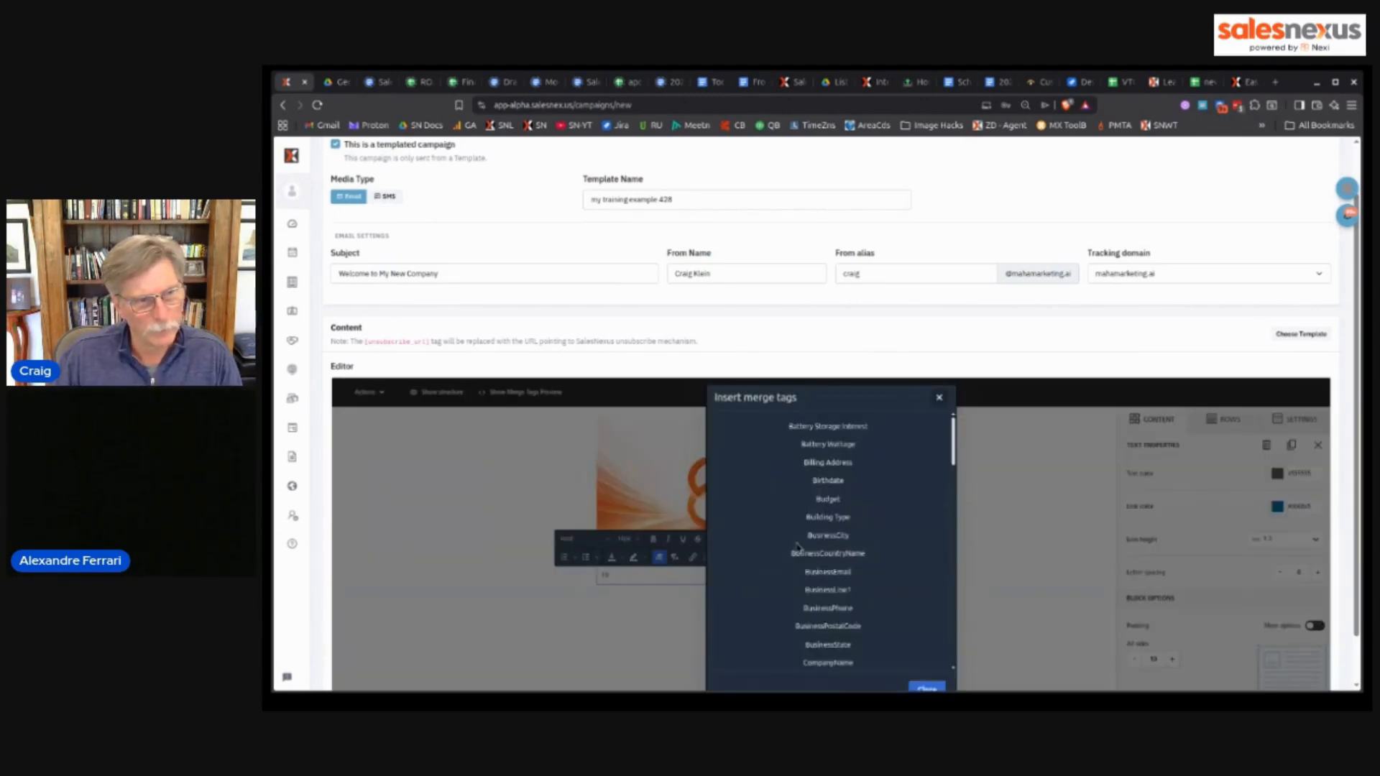
pyautogui.scroll(-5, 819, 557)
pyautogui.scroll(3, 819, 560)
pyautogui.scroll(3, 812, 560)
pyautogui.click(827, 568)
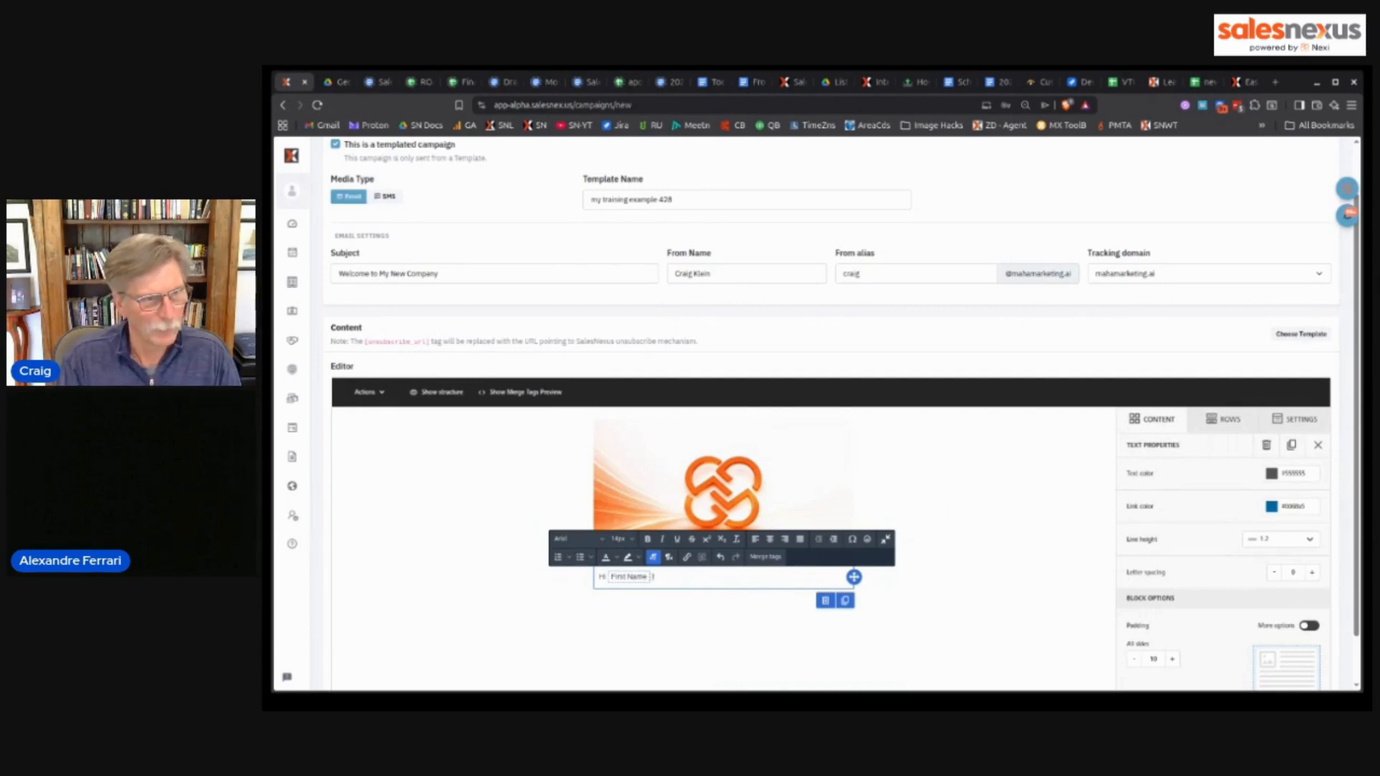
# - Add the line "Welcome to My New Company!" below the greeting, followed by a new line
pyautogui.press('Return')
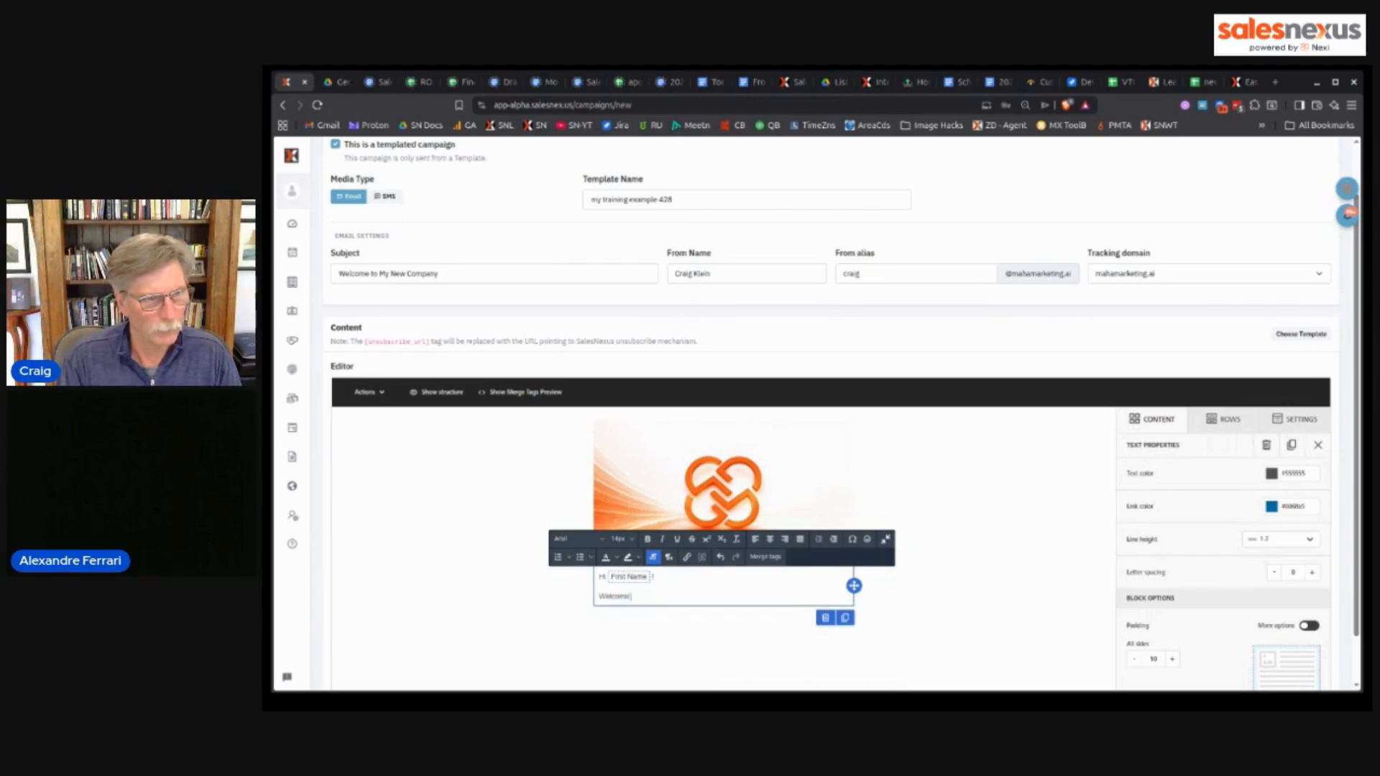
pyautogui.press('BackSpace')
pyautogui.press('BackSpace')
pyautogui.press('BackSpace')
pyautogui.write('My New Company!')
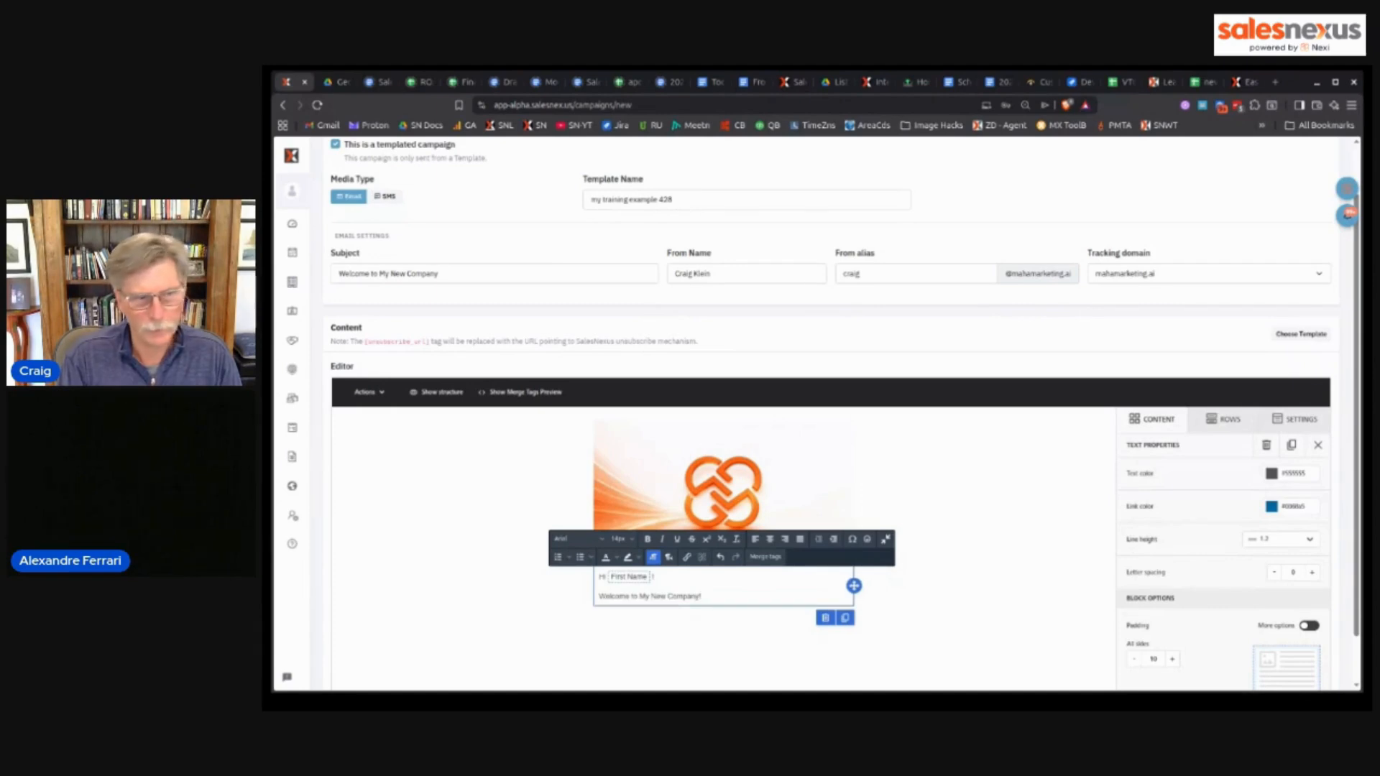
pyautogui.press('Return')
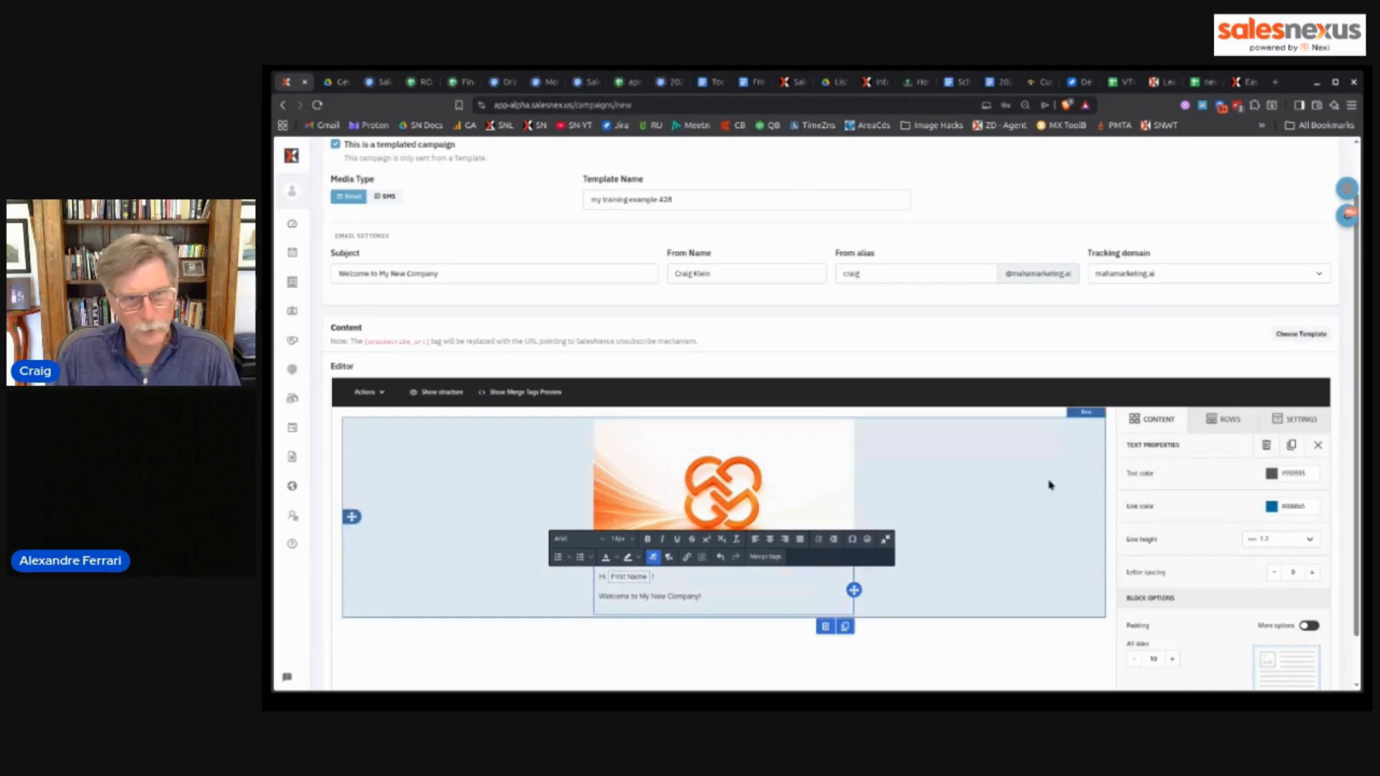
# - Add a button block below the welcome text and label it "Sign Up Here"
pyautogui.click(1149, 423)
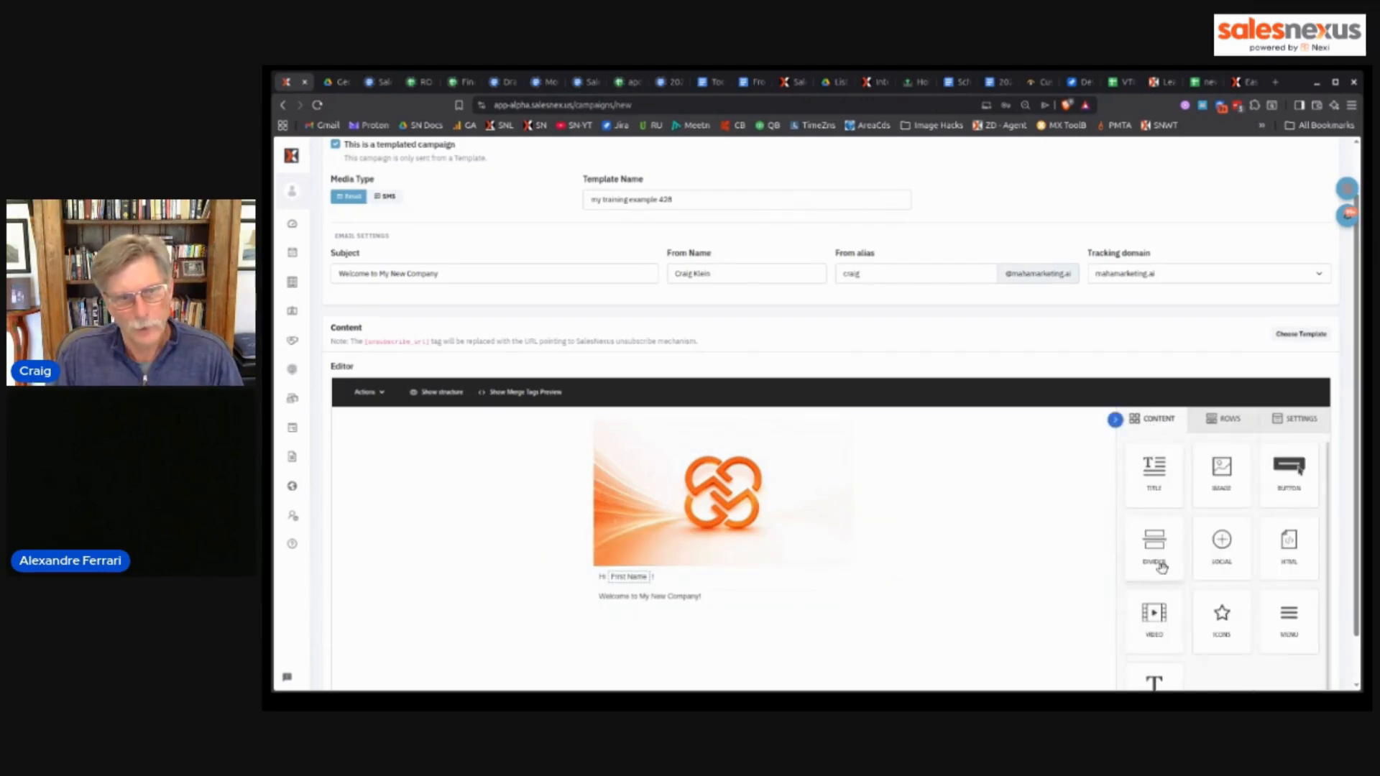
pyautogui.scroll(-1, 1172, 584)
pyautogui.moveTo(1296, 456); pyautogui.dragTo(737, 647)
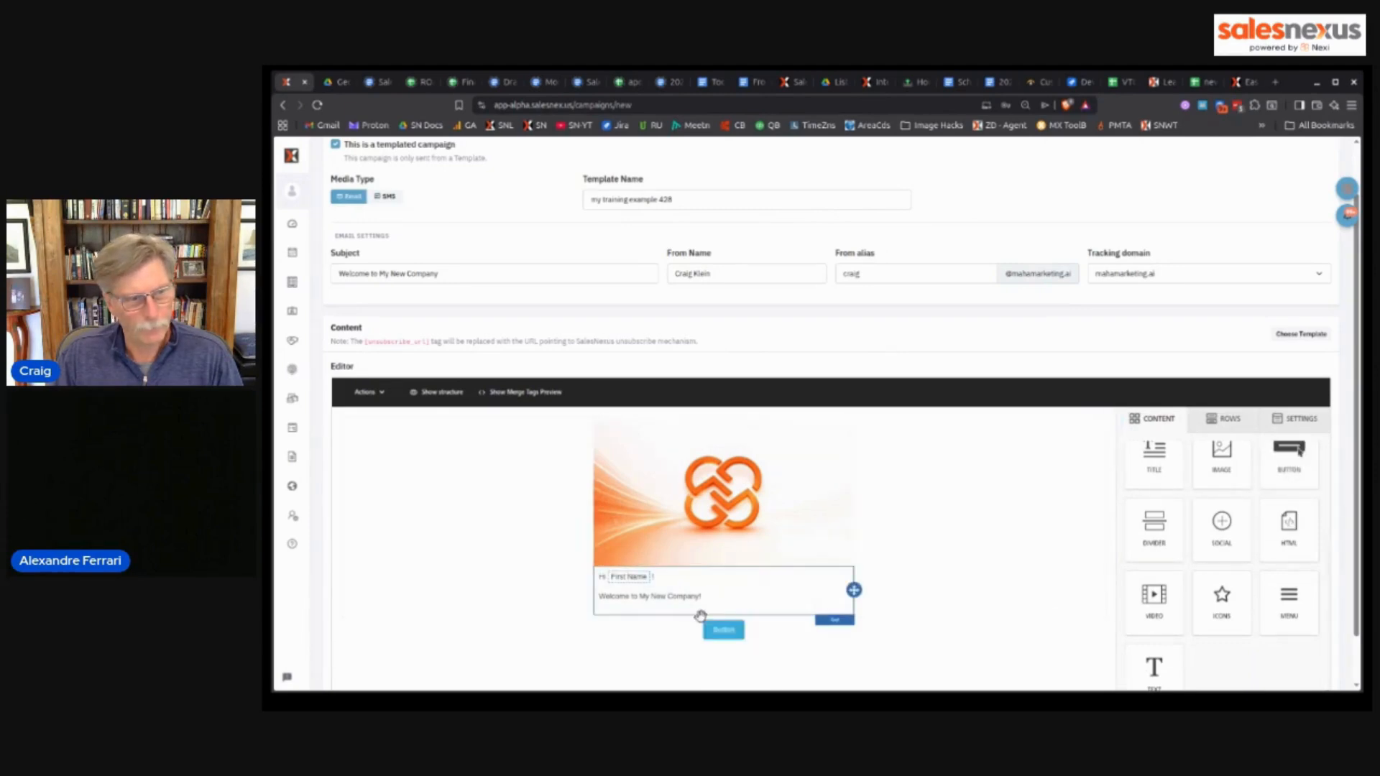
pyautogui.doubleClick(733, 633)
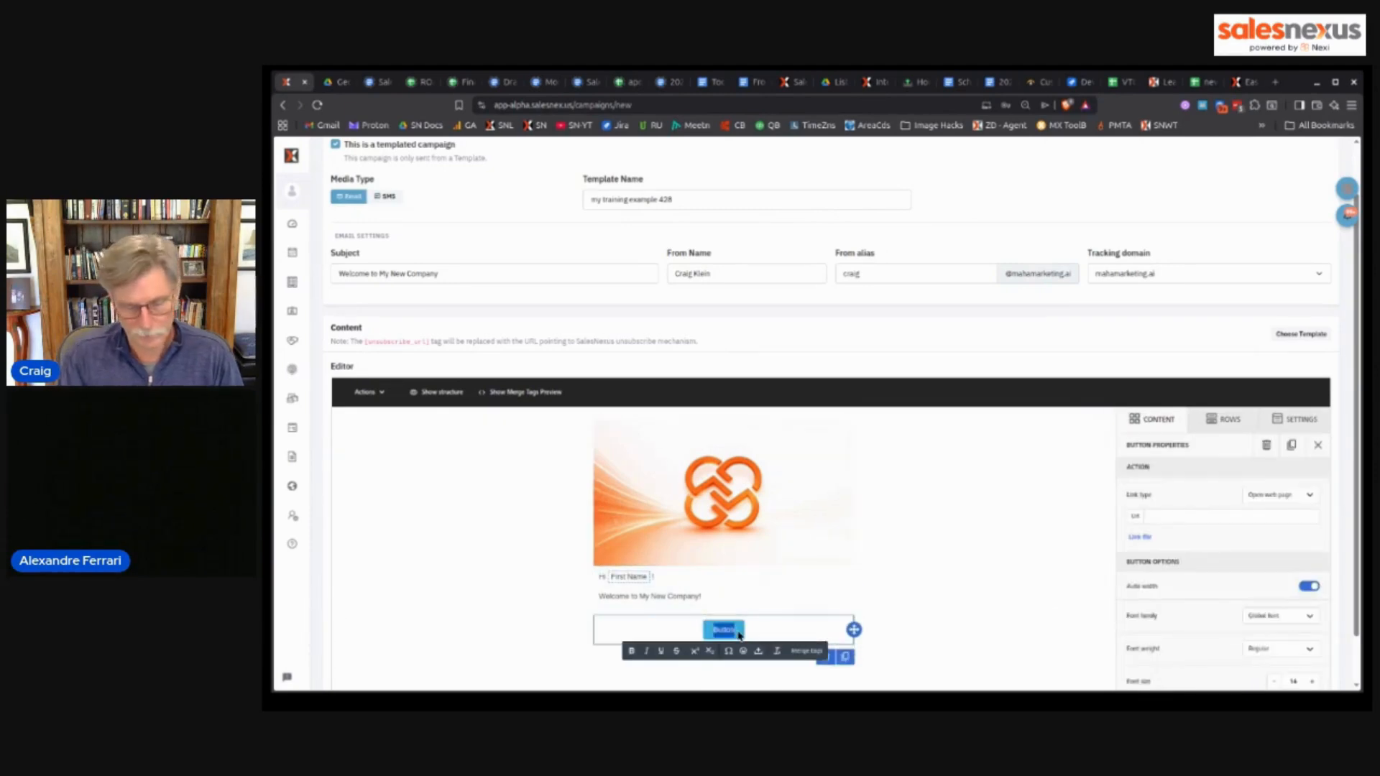
pyautogui.write('Senn Up Here')
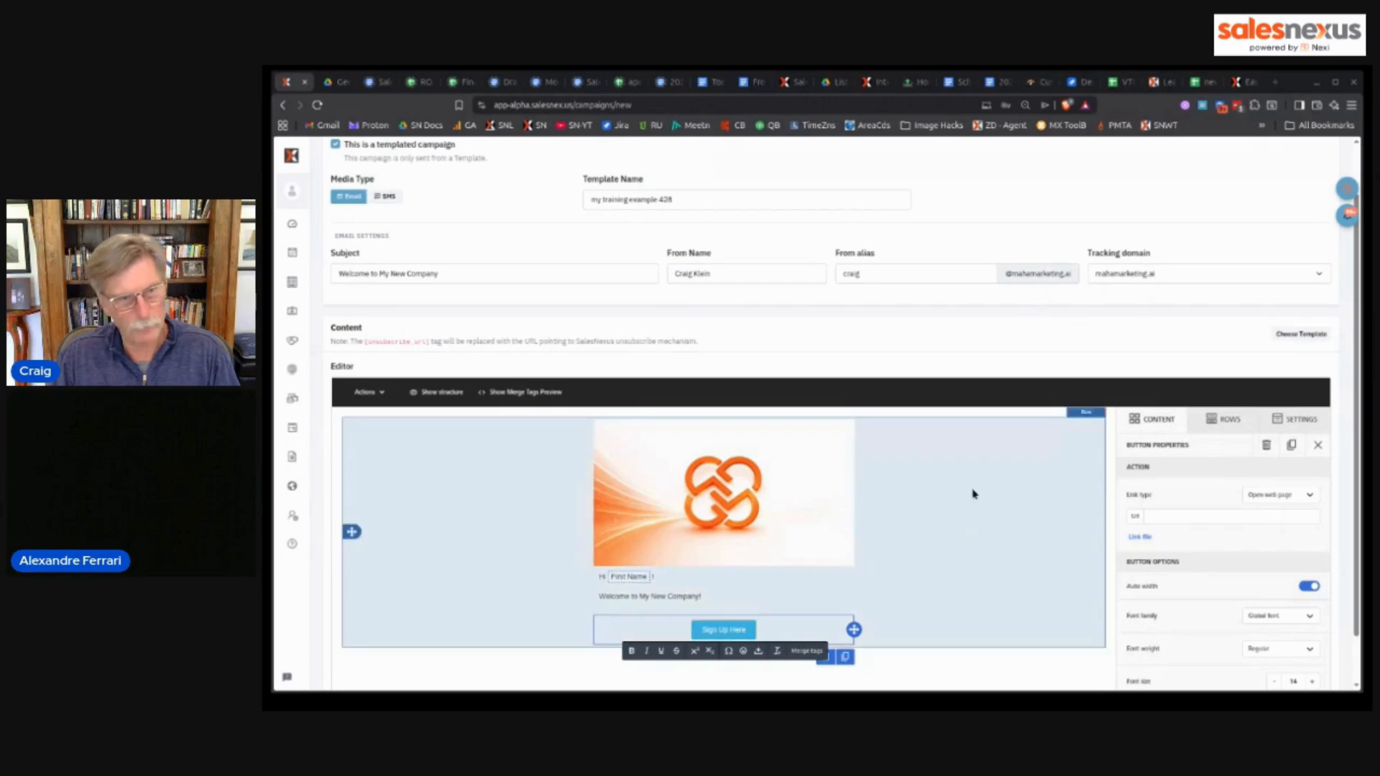
# - Link the "Sign Up Here" button to the app-beta web page and set its background color to the orange preset
pyautogui.click(1198, 516)
pyautogui.write('https://app-beta.salesnexus.us/login')
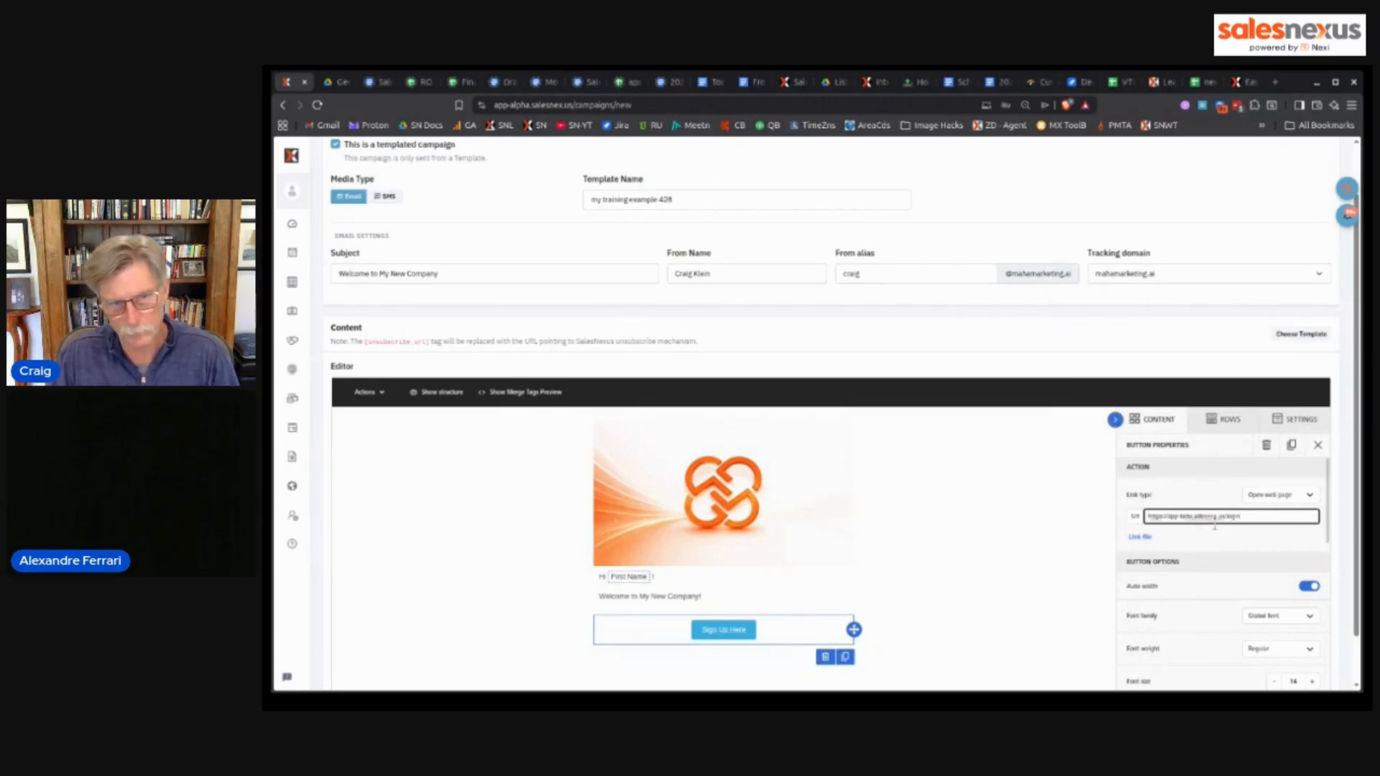
pyautogui.scroll(-3, 1268, 554)
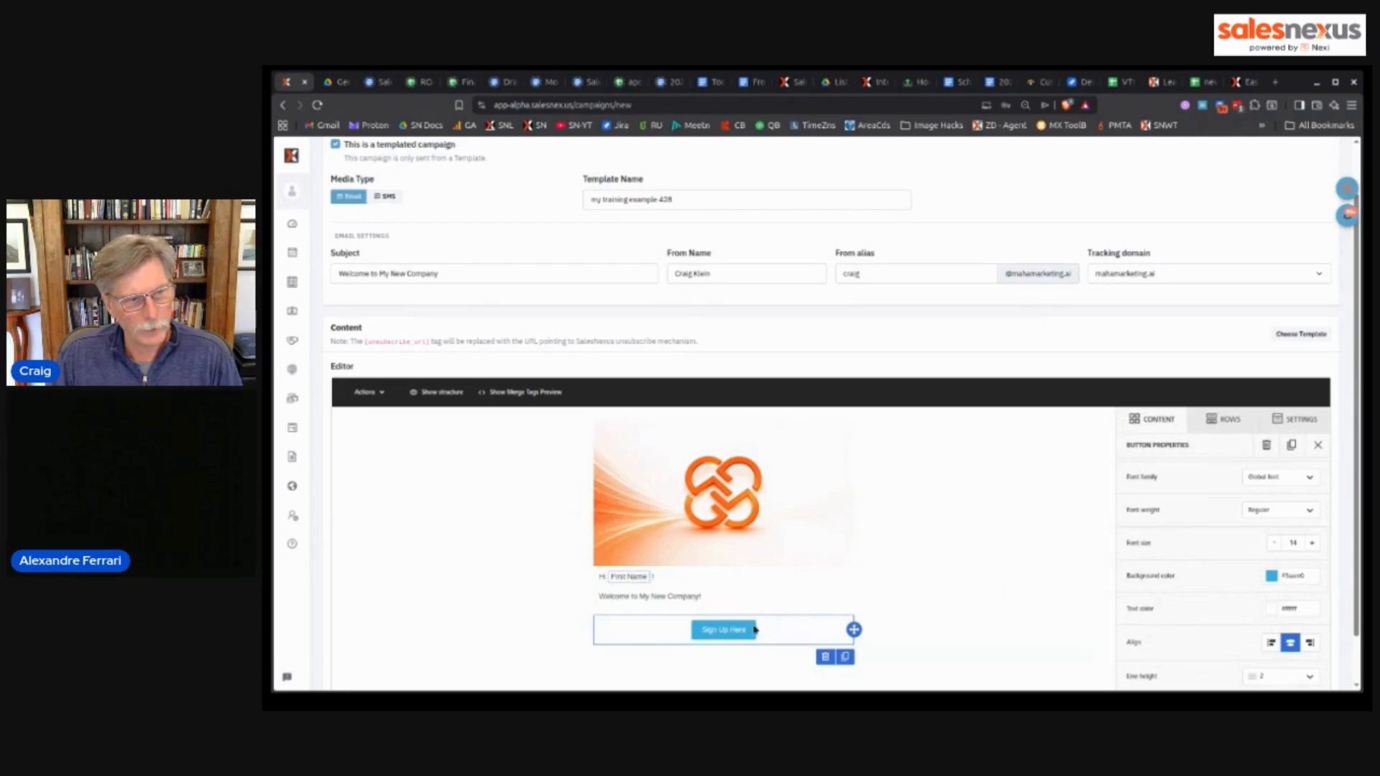
pyautogui.click(1272, 578)
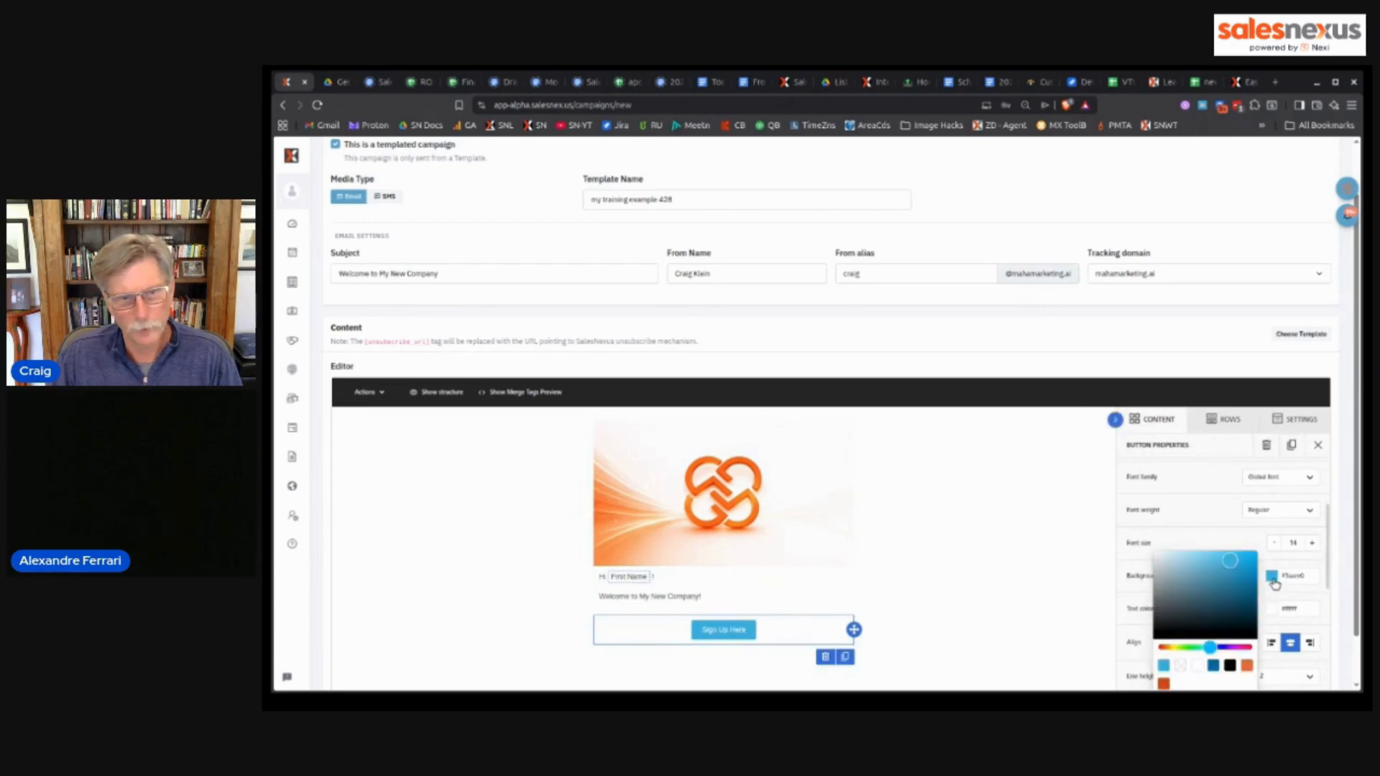
pyautogui.click(1247, 665)
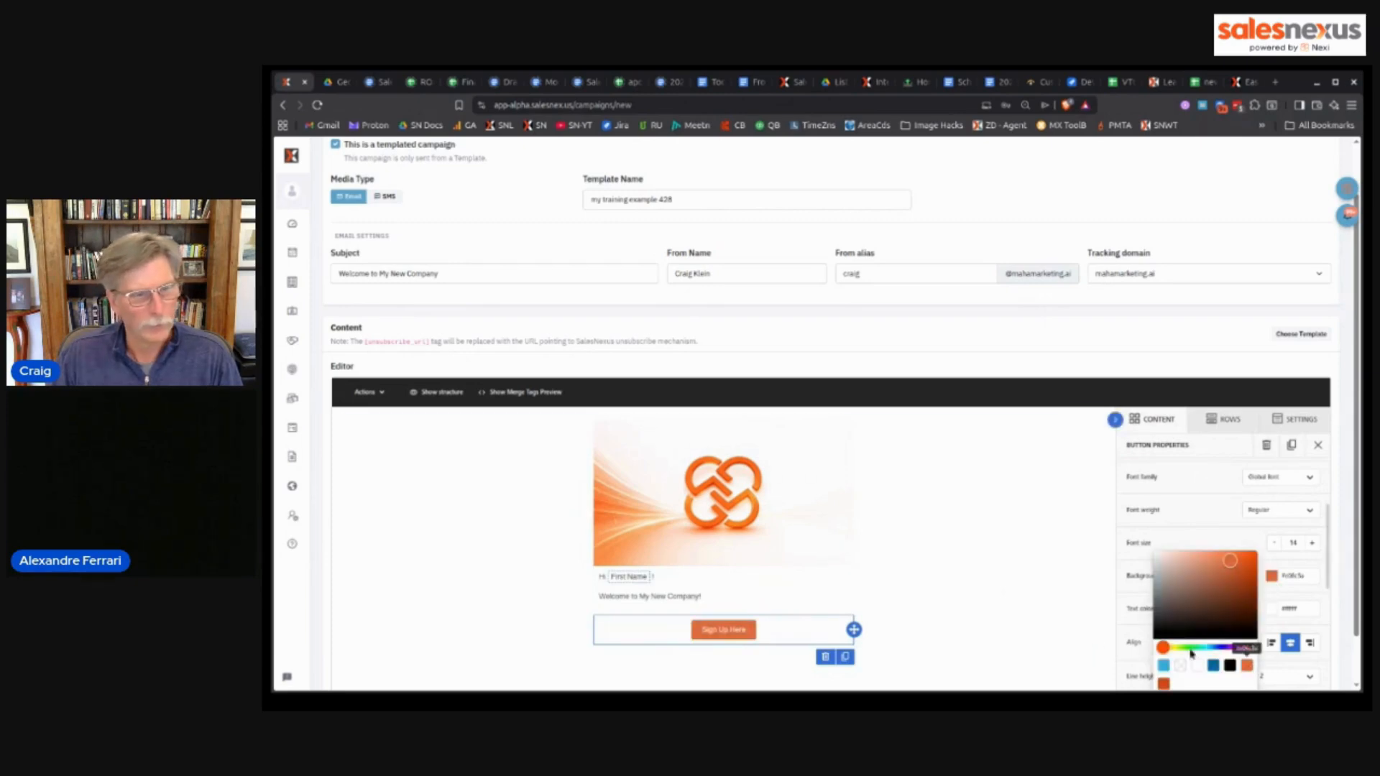
pyautogui.scroll(-1, 1021, 658)
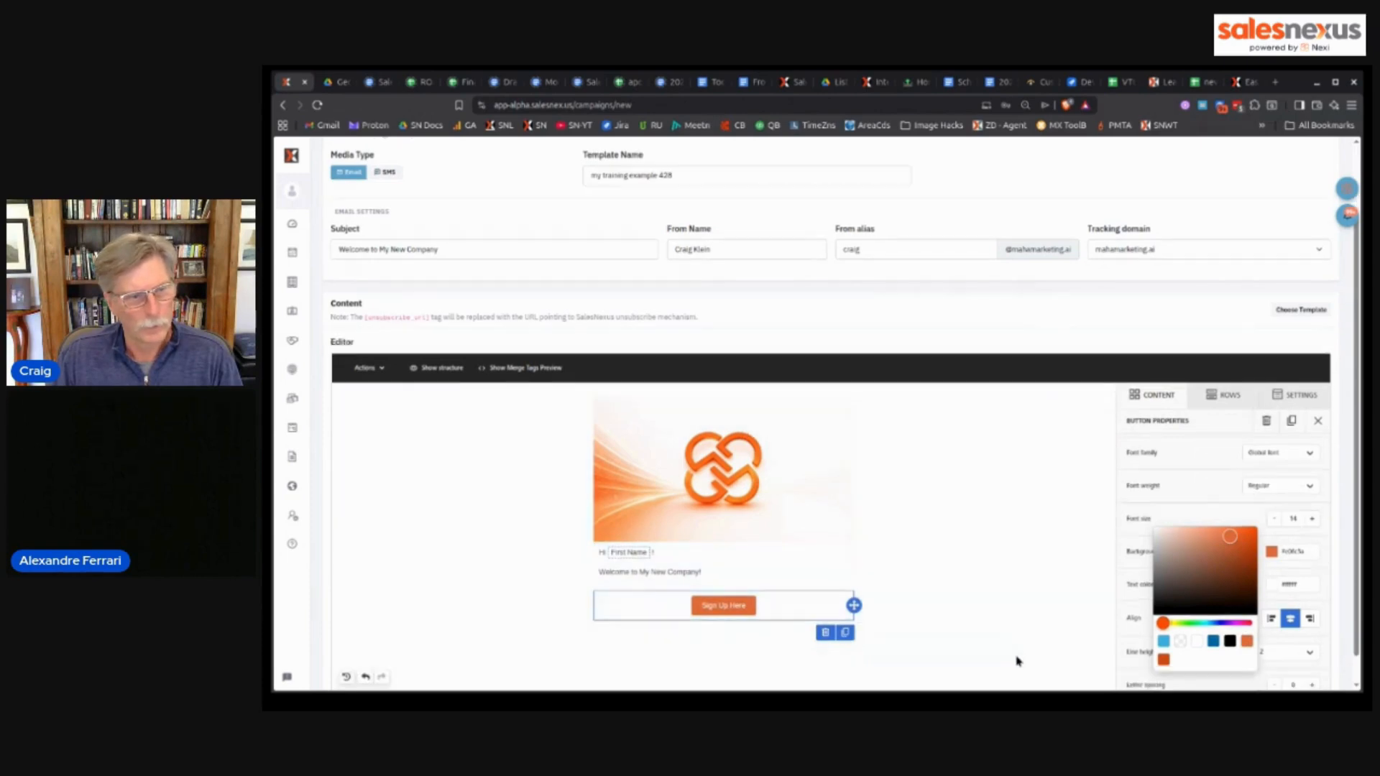
# - Close the button's properties and add a video block below the "Sign Up Here" button
pyautogui.scroll(-1, 940, 579)
pyautogui.click(1318, 391)
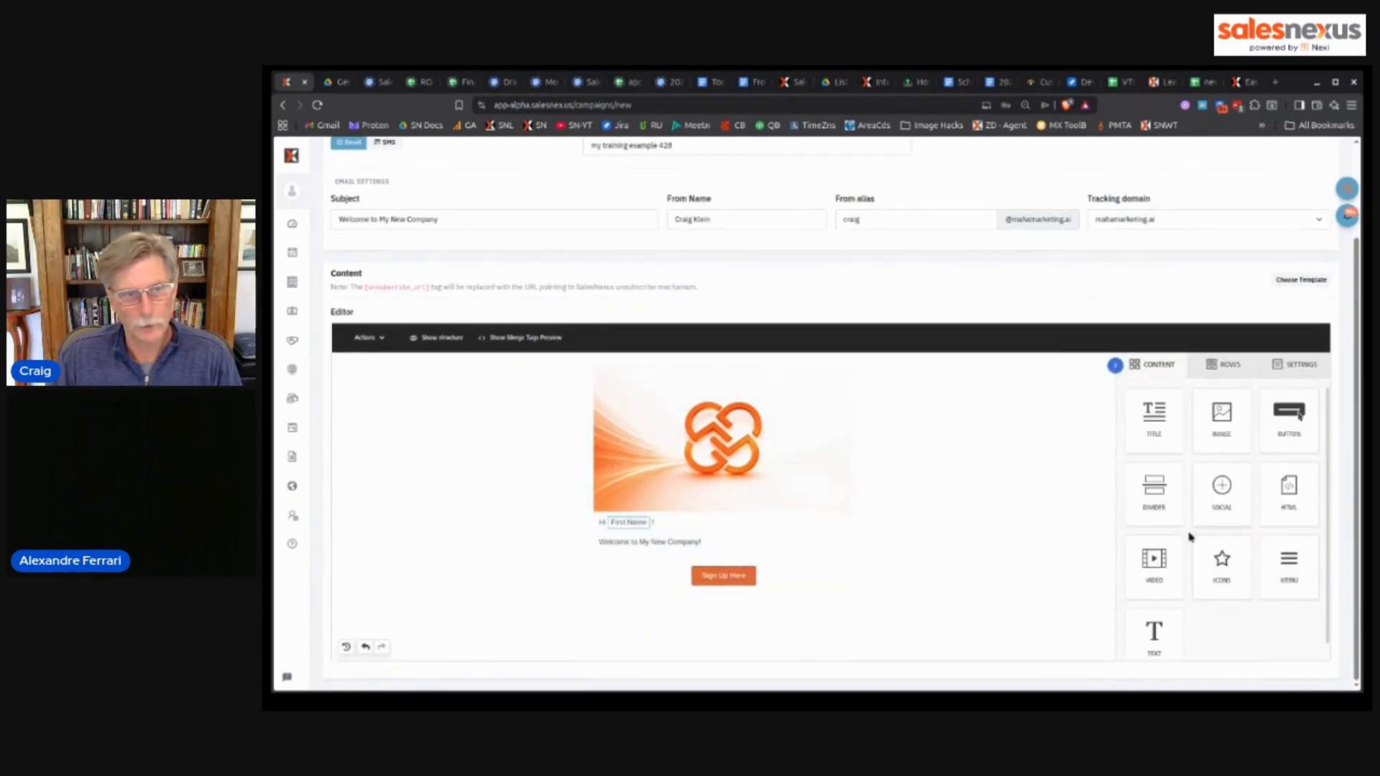
pyautogui.moveTo(1154, 572); pyautogui.dragTo(748, 594)
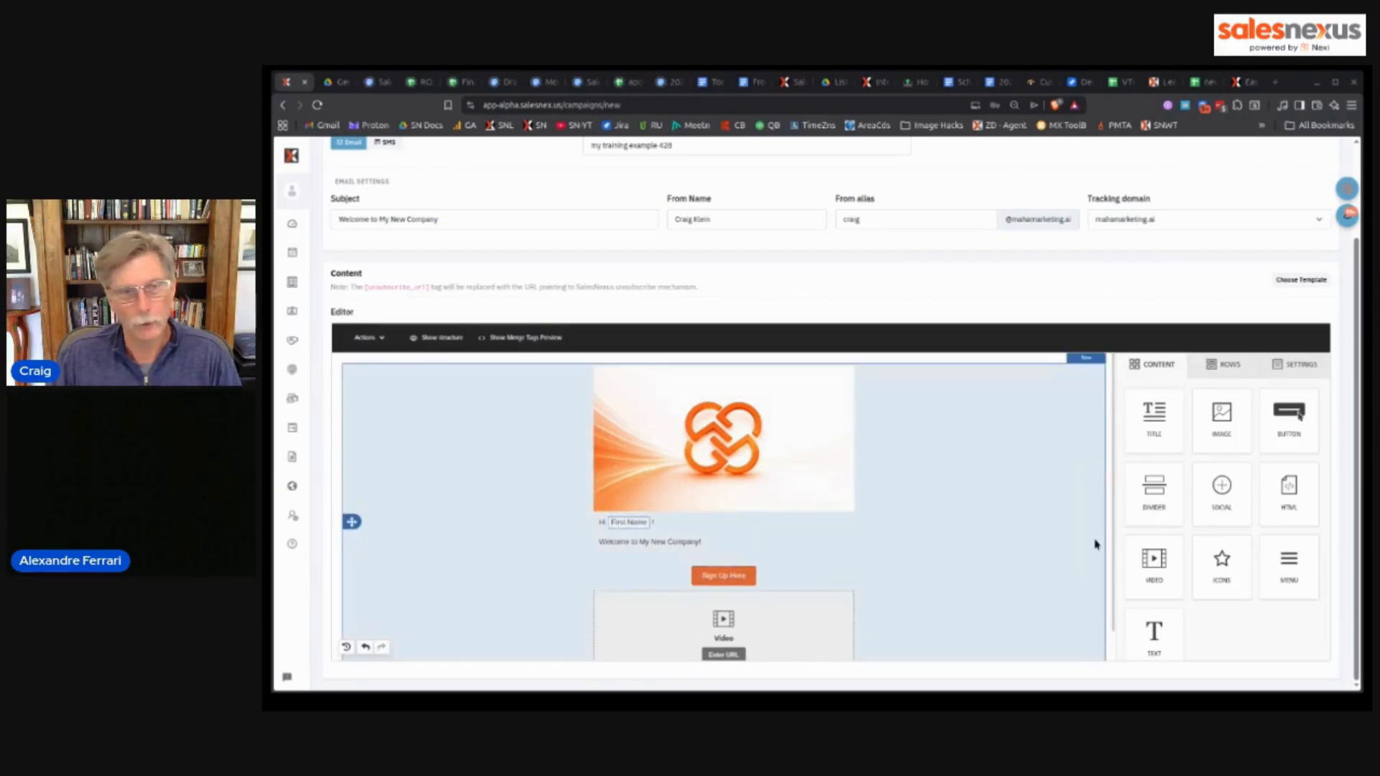
pyautogui.scroll(-1, 798, 585)
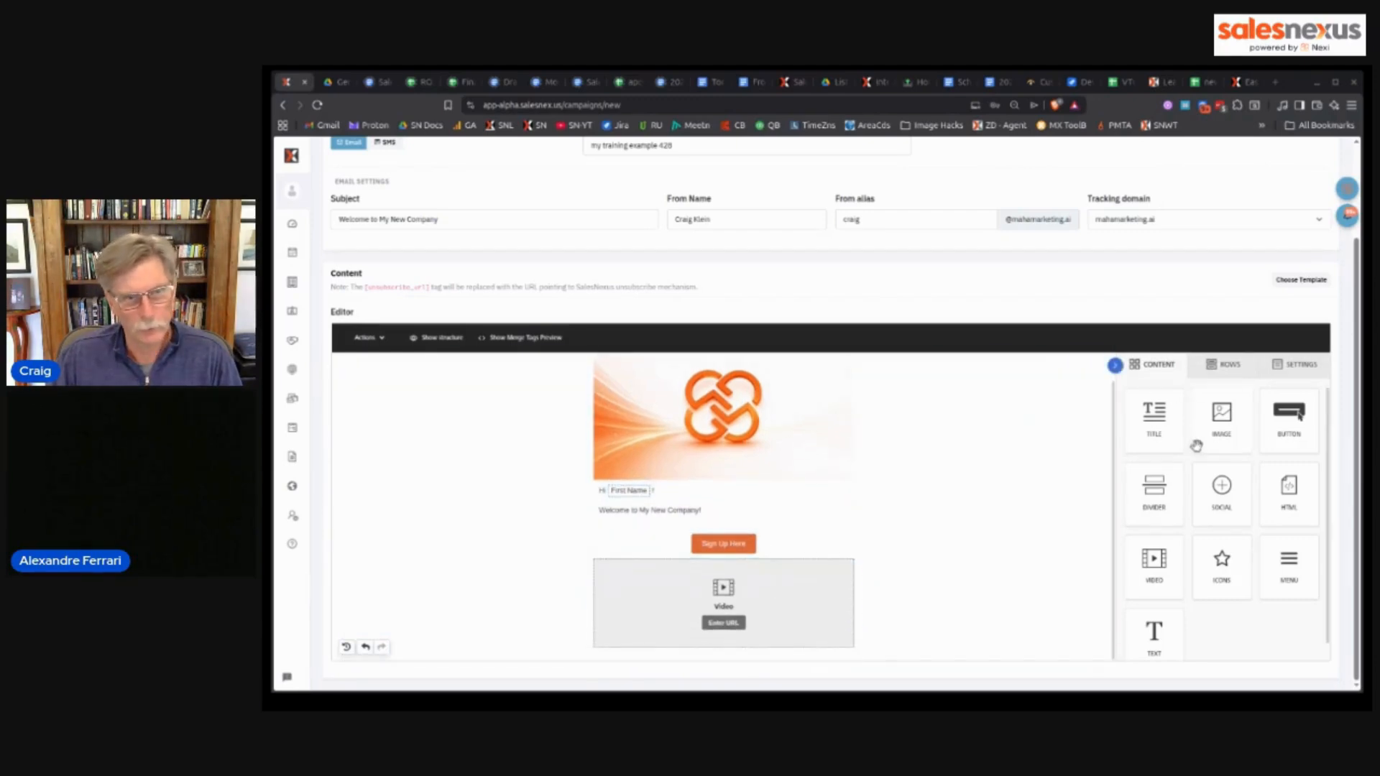
# - Set the video block's URL to the copied YouTube video link and review the block in the email layout
pyautogui.click(737, 625)
pyautogui.click(1228, 417)
pyautogui.hotkey('ctrl', 'v')
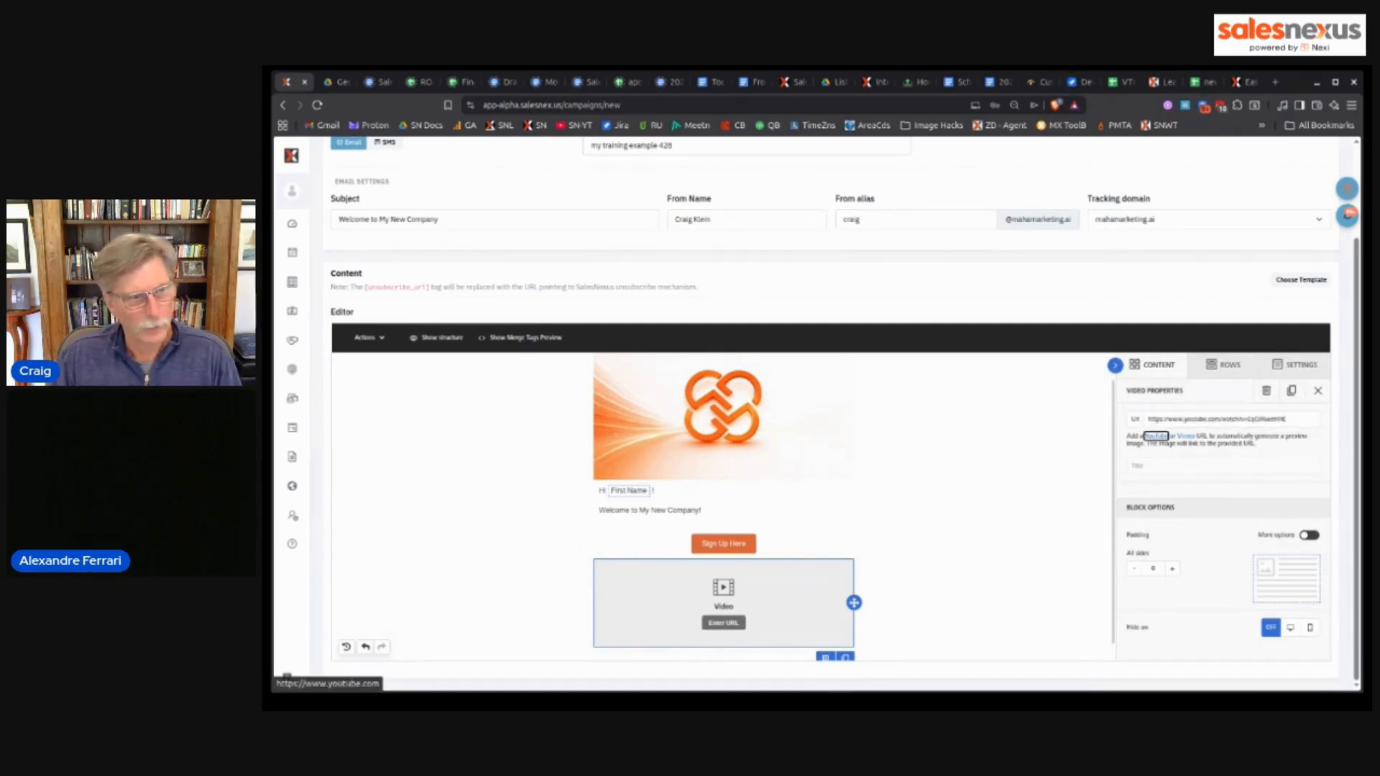
pyautogui.scroll(-1, 975, 459)
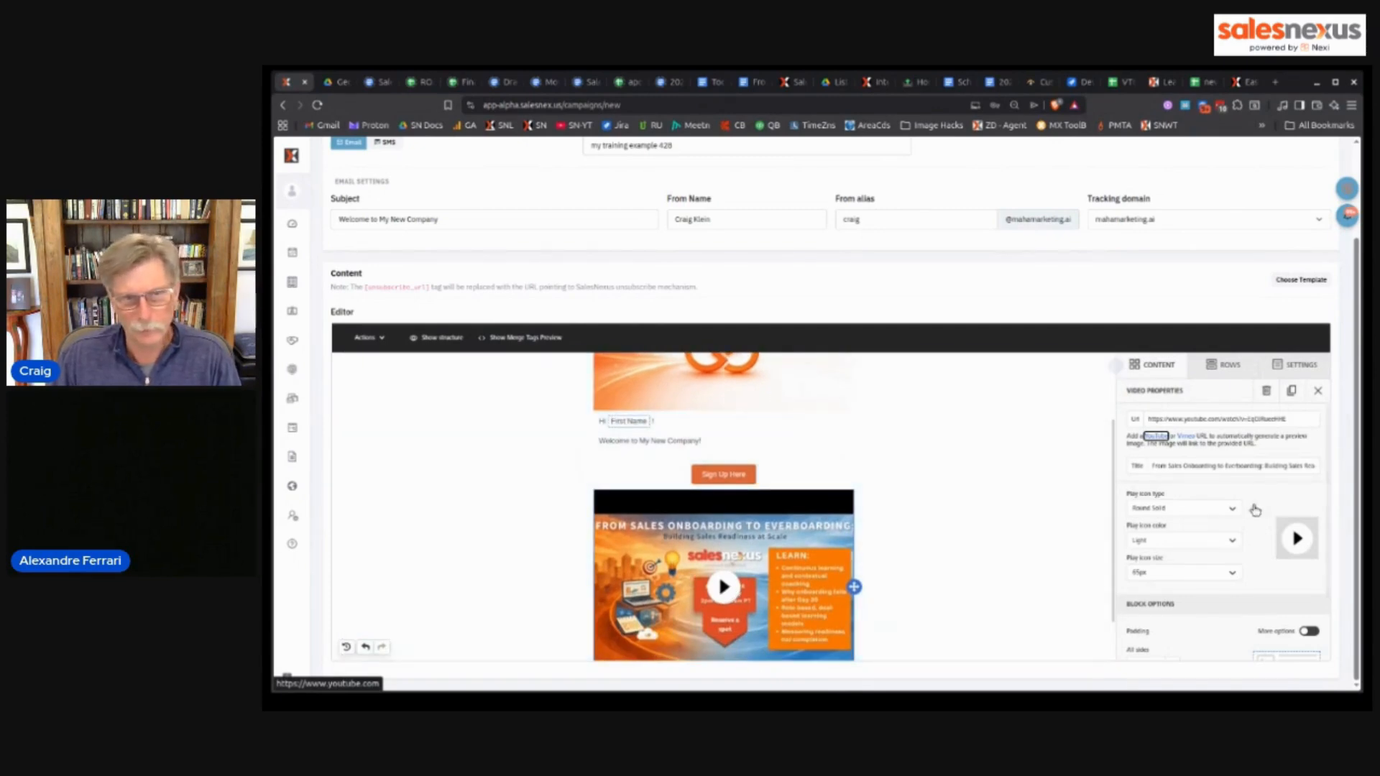
pyautogui.scroll(-1, 667, 529)
pyautogui.scroll(3, 665, 535)
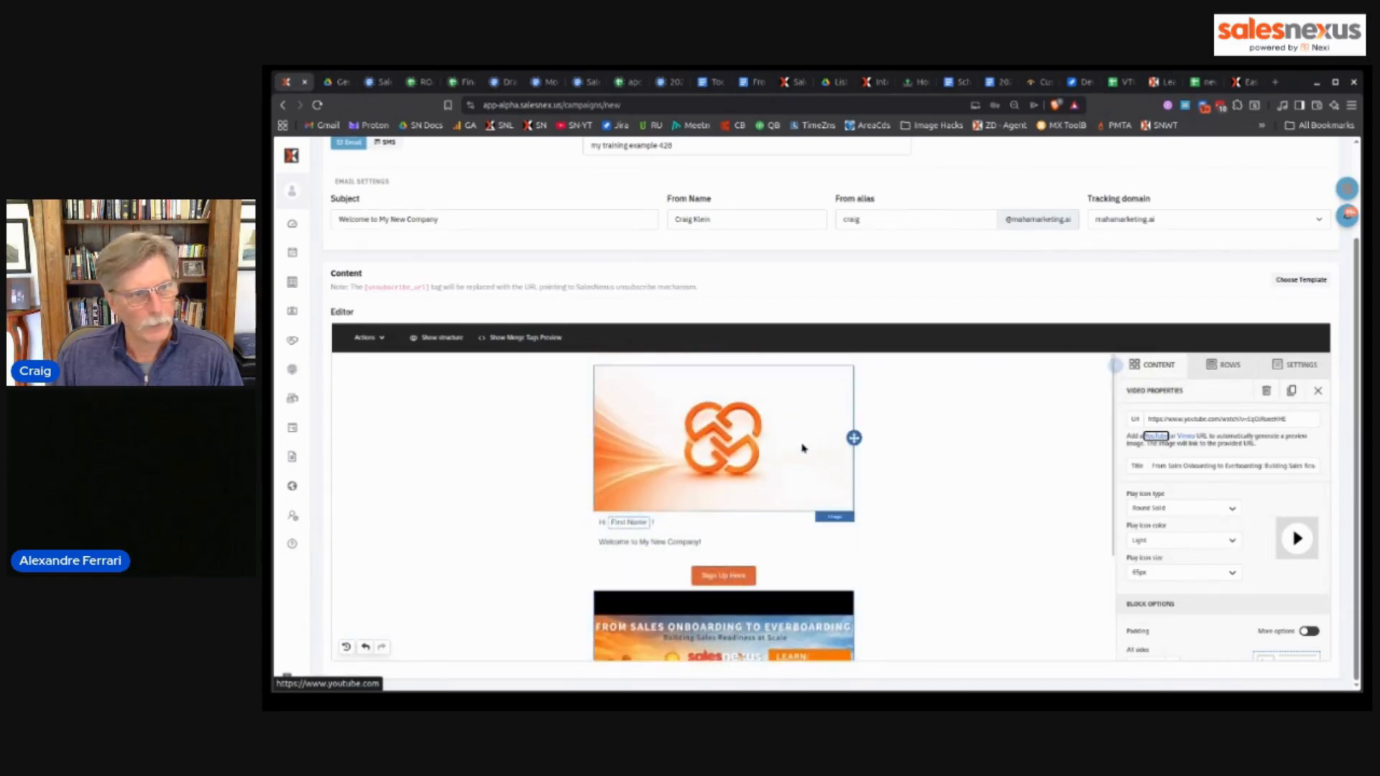
pyautogui.scroll(-3, 803, 443)
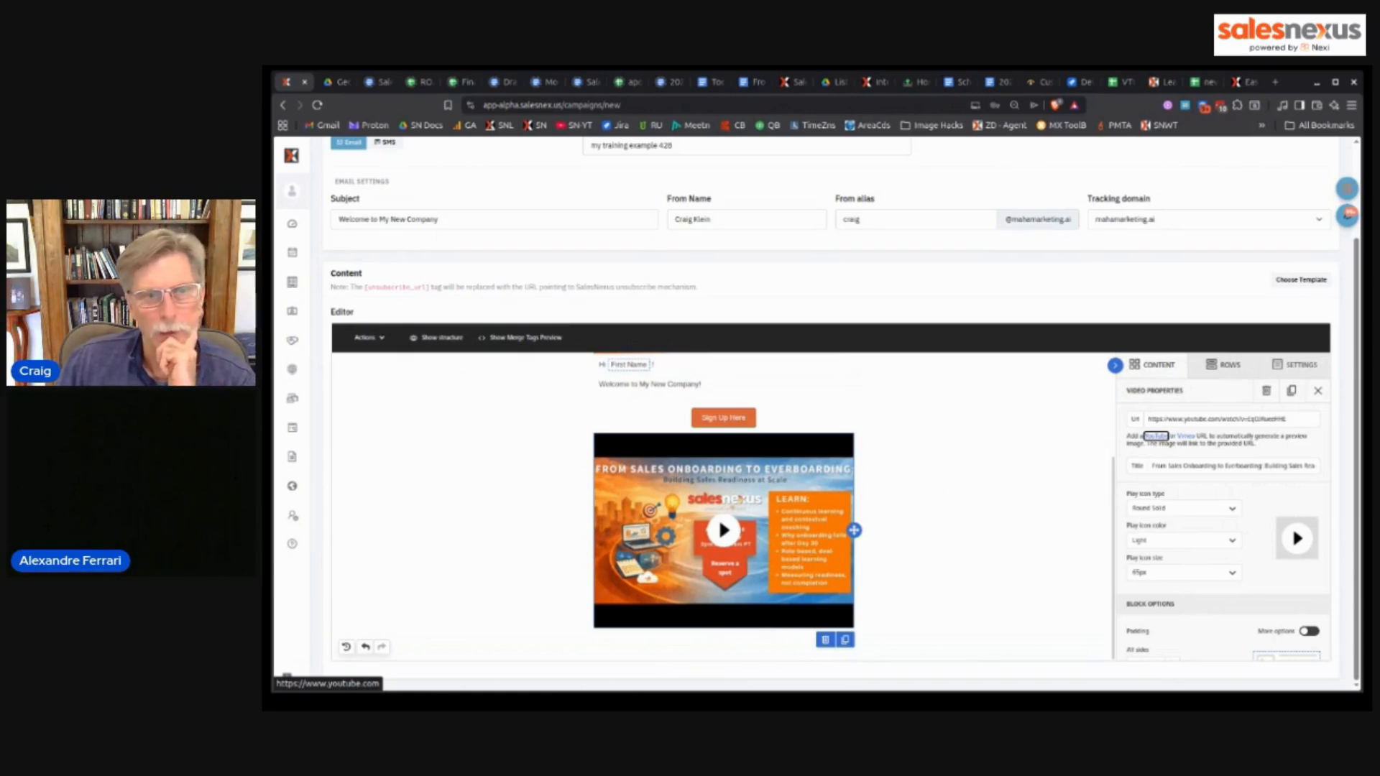
# - Add an empty two-column row with a wide first column and a narrow second column below the video
pyautogui.click(1225, 365)
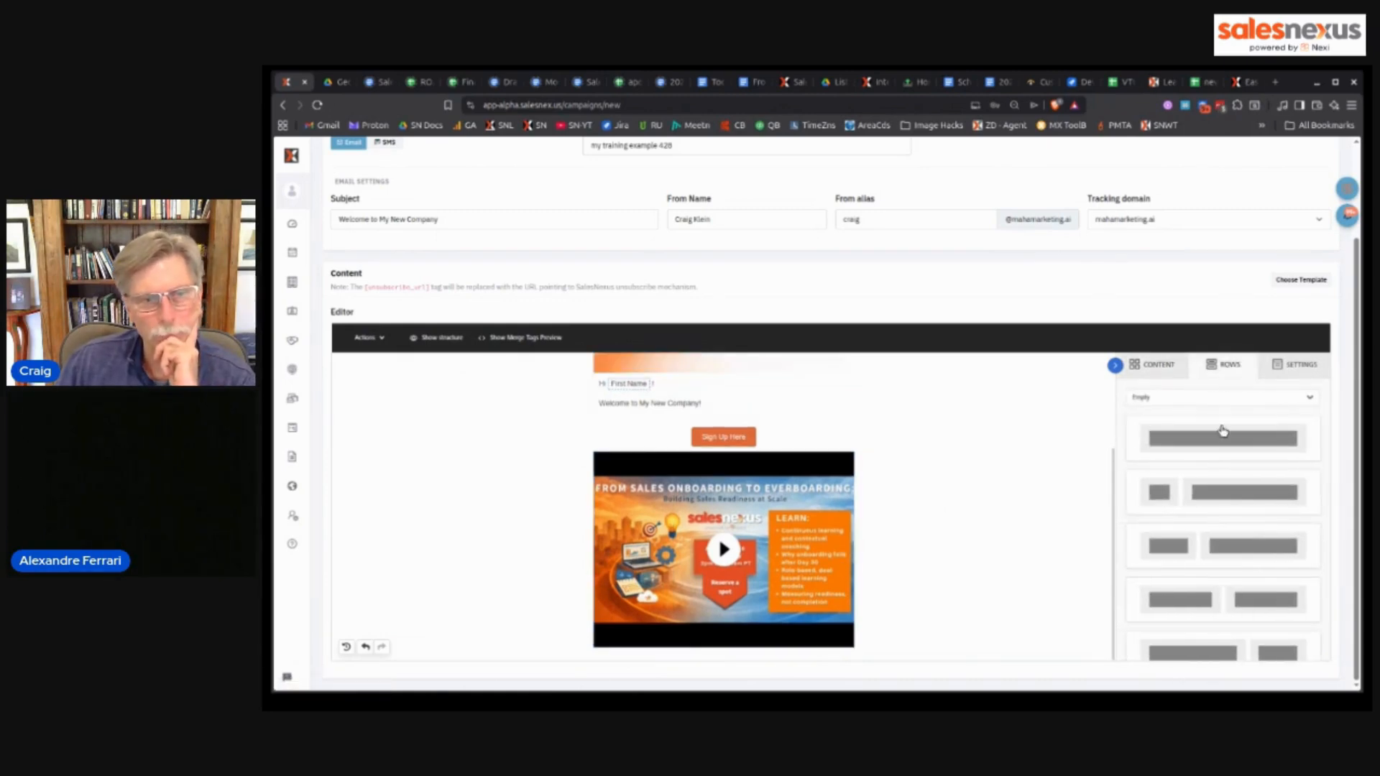
pyautogui.scroll(-1, 1221, 511)
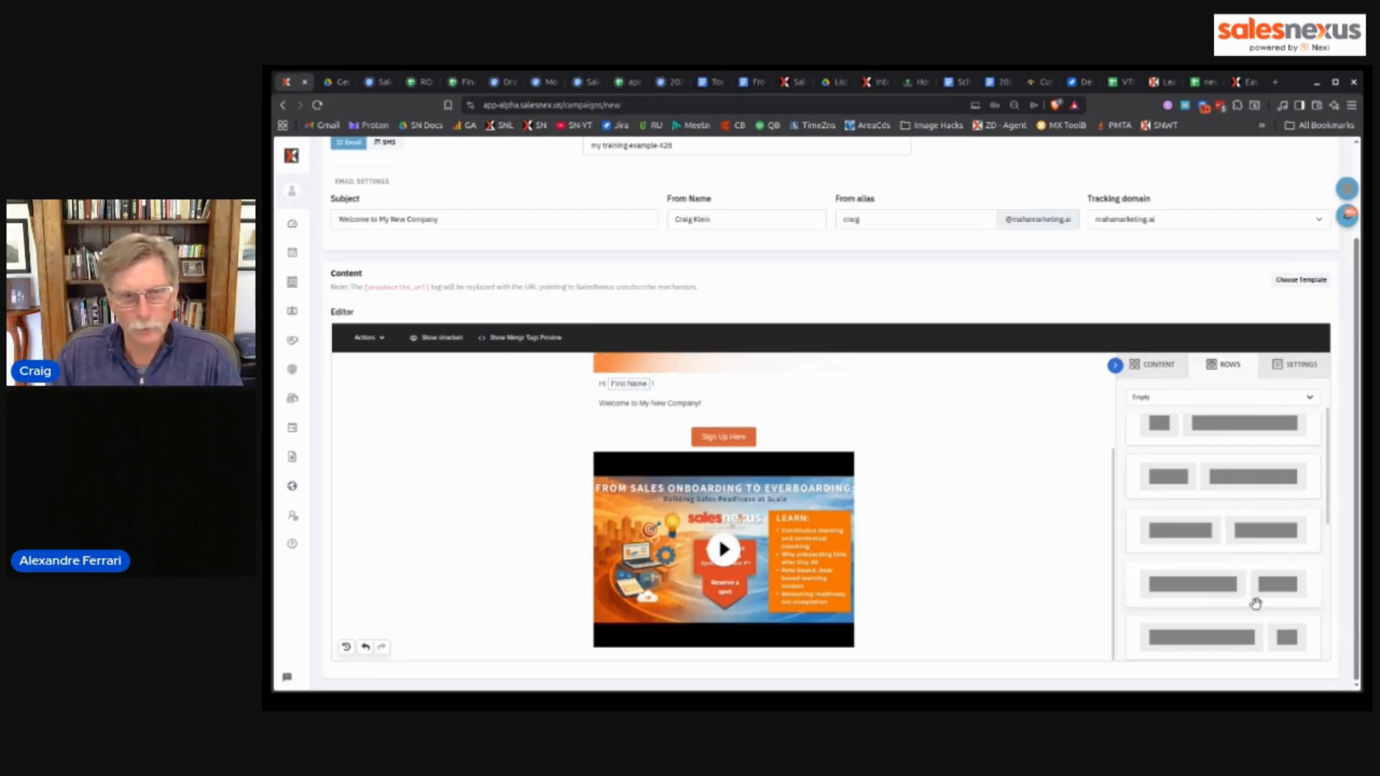
pyautogui.scroll(-3, 1226, 572)
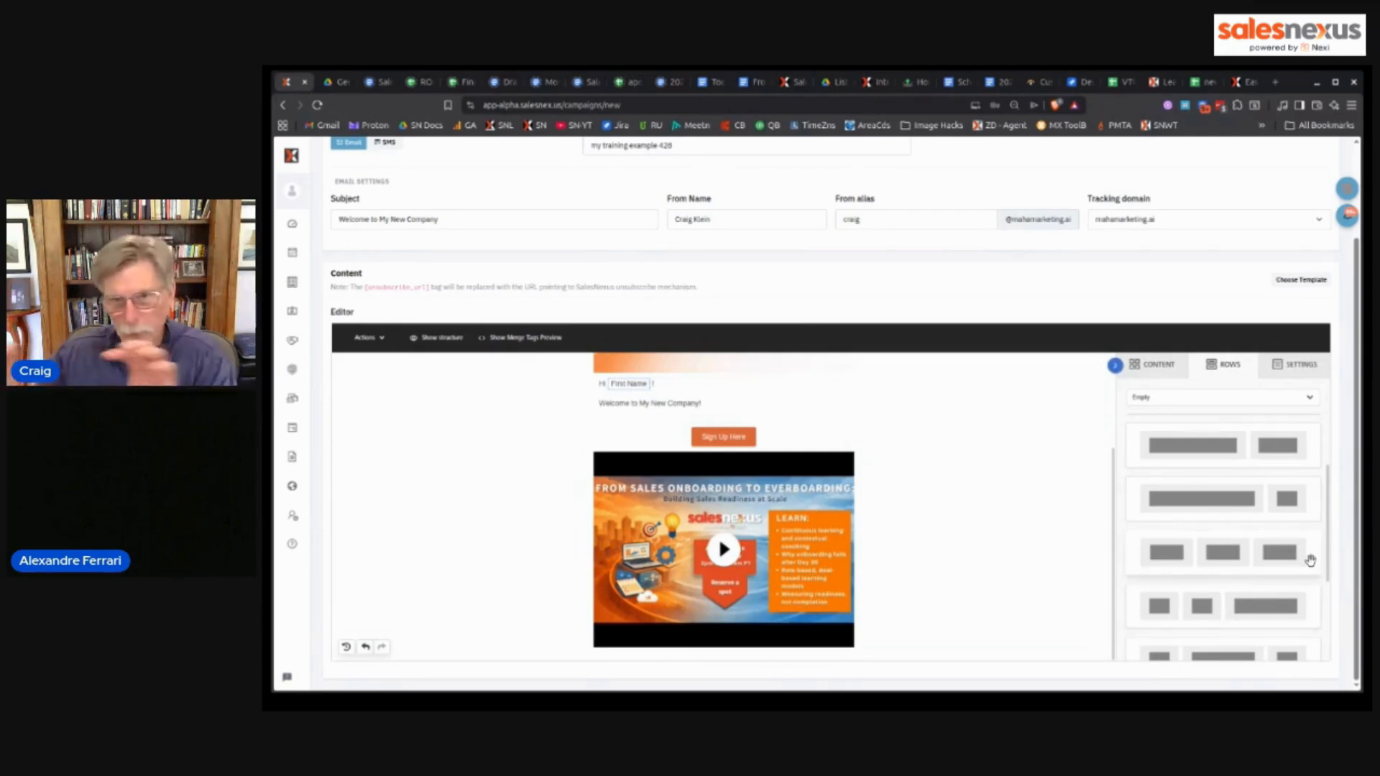
pyautogui.scroll(3, 1310, 560)
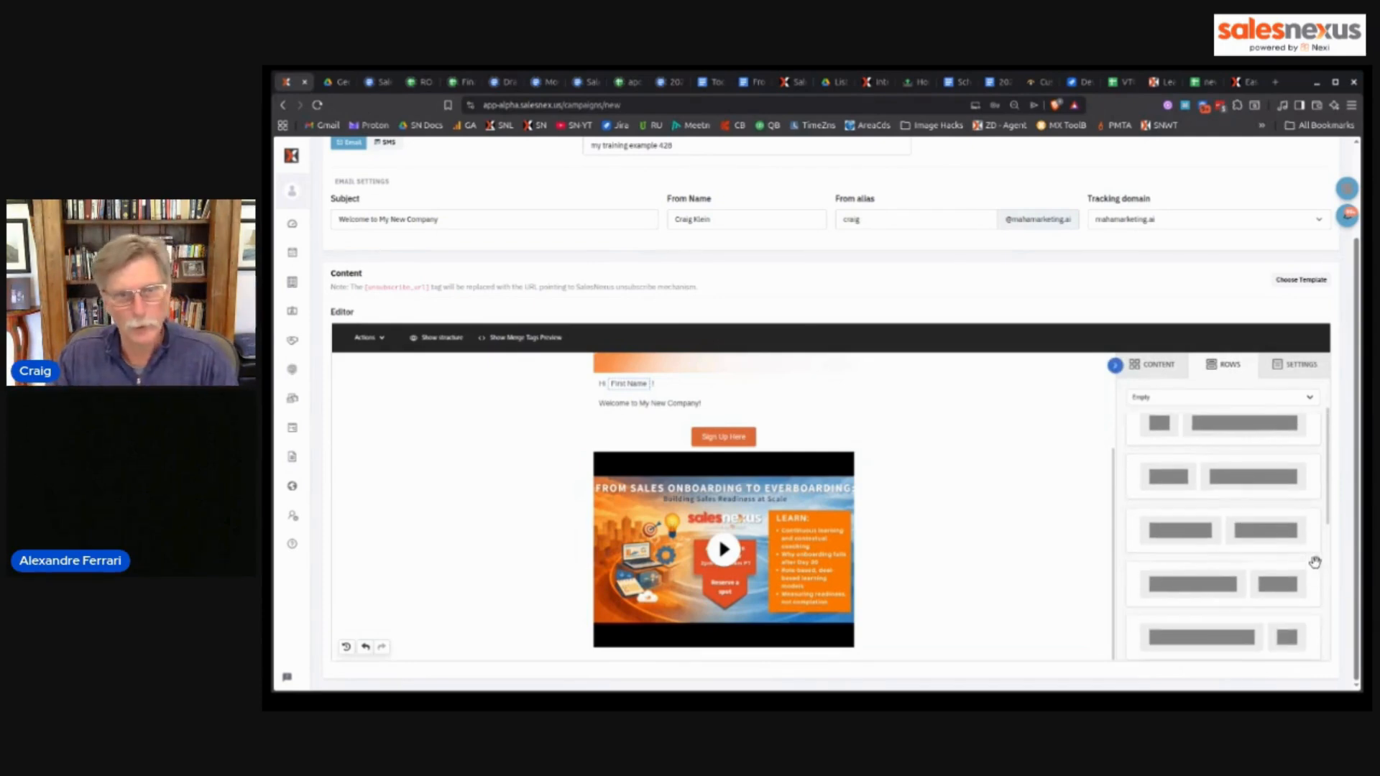
pyautogui.moveTo(1235, 583); pyautogui.dragTo(744, 649)
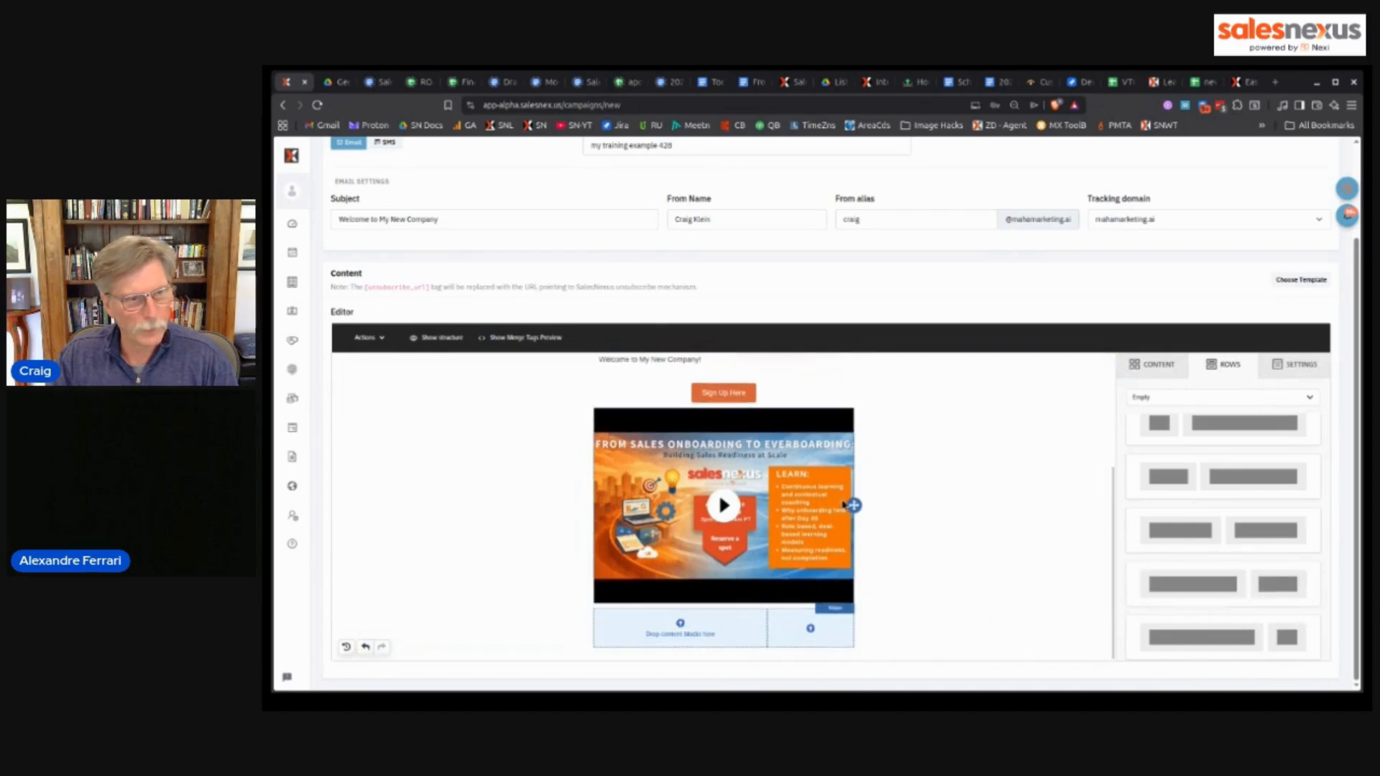
# - Add a text block to the new row's wide column and an image block with the light SalesNexus logo to its narrow column
pyautogui.click(1168, 377)
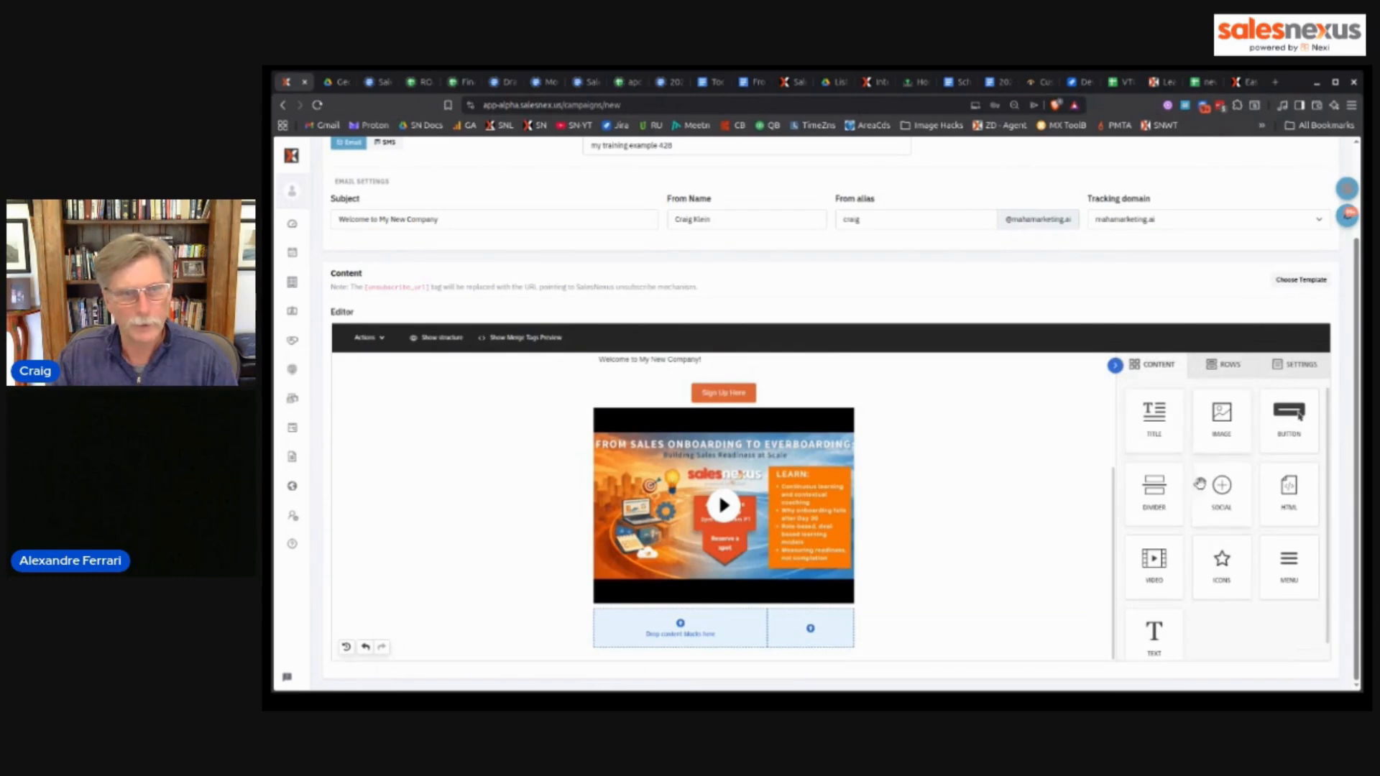
pyautogui.moveTo(1158, 643); pyautogui.dragTo(734, 635)
pyautogui.moveTo(1222, 416); pyautogui.dragTo(827, 623)
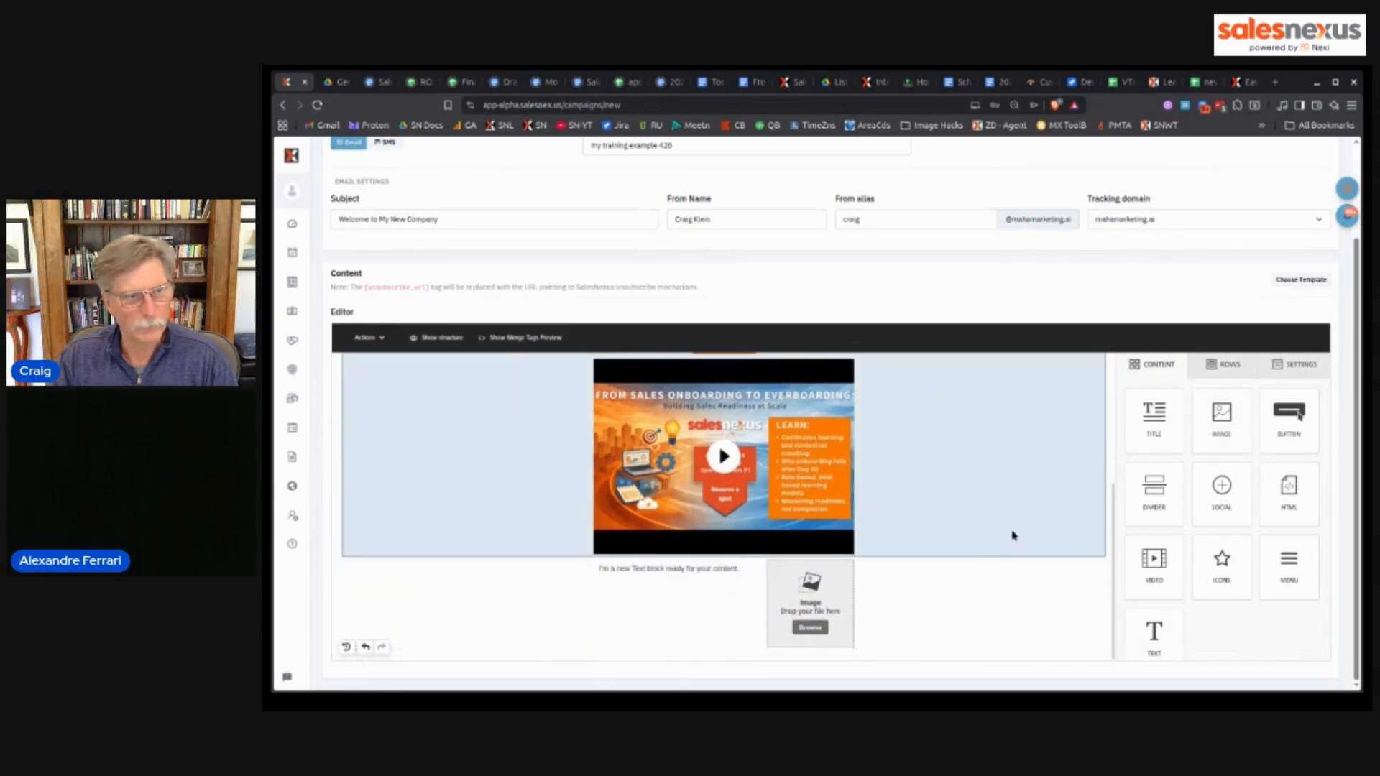
pyautogui.click(830, 627)
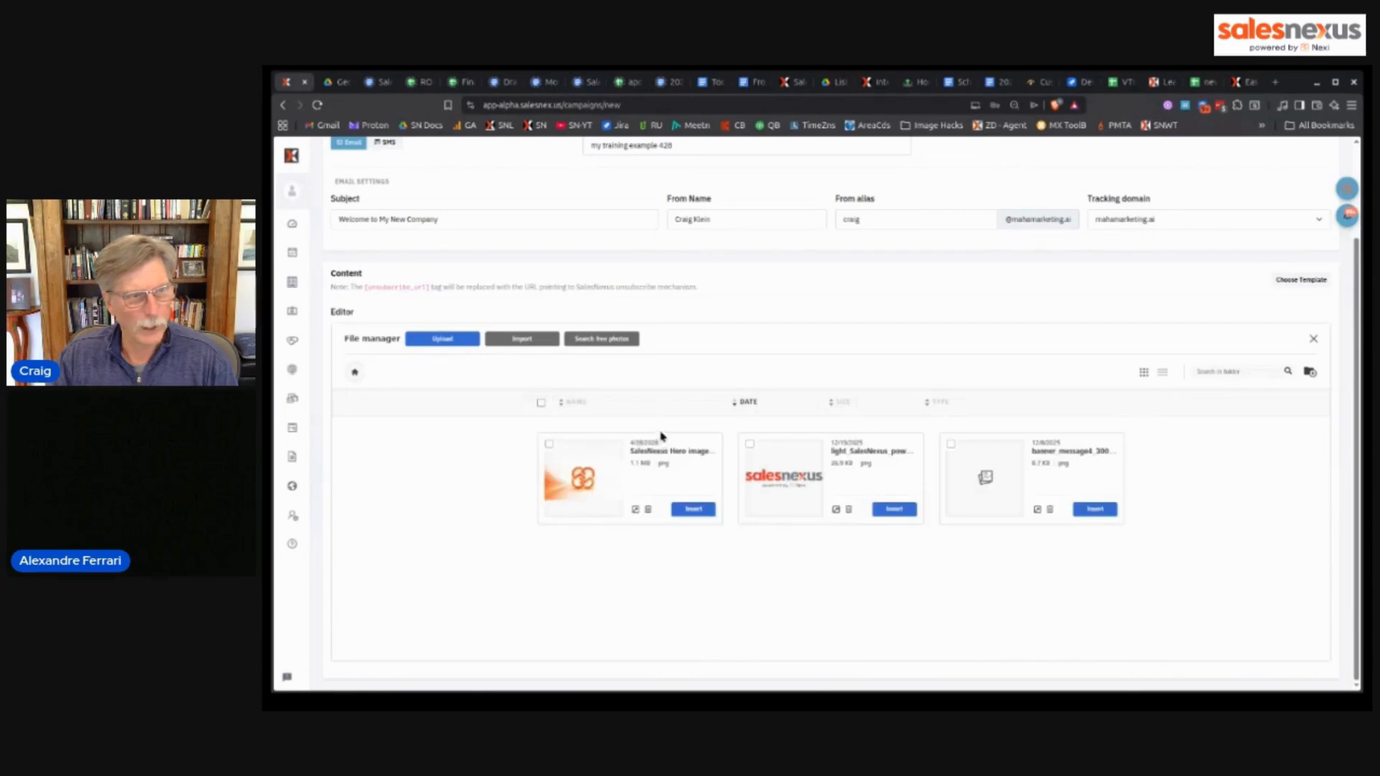
pyautogui.click(895, 510)
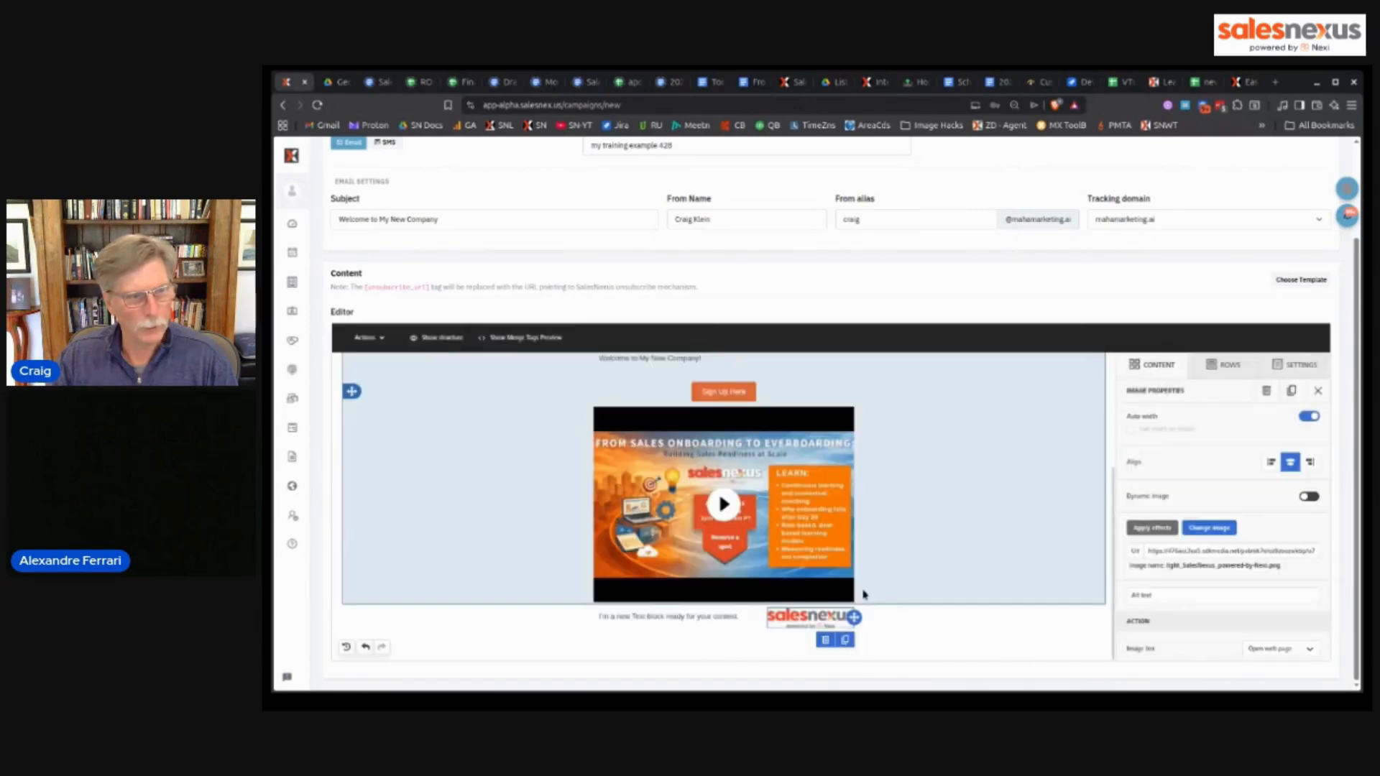
pyautogui.click(716, 613)
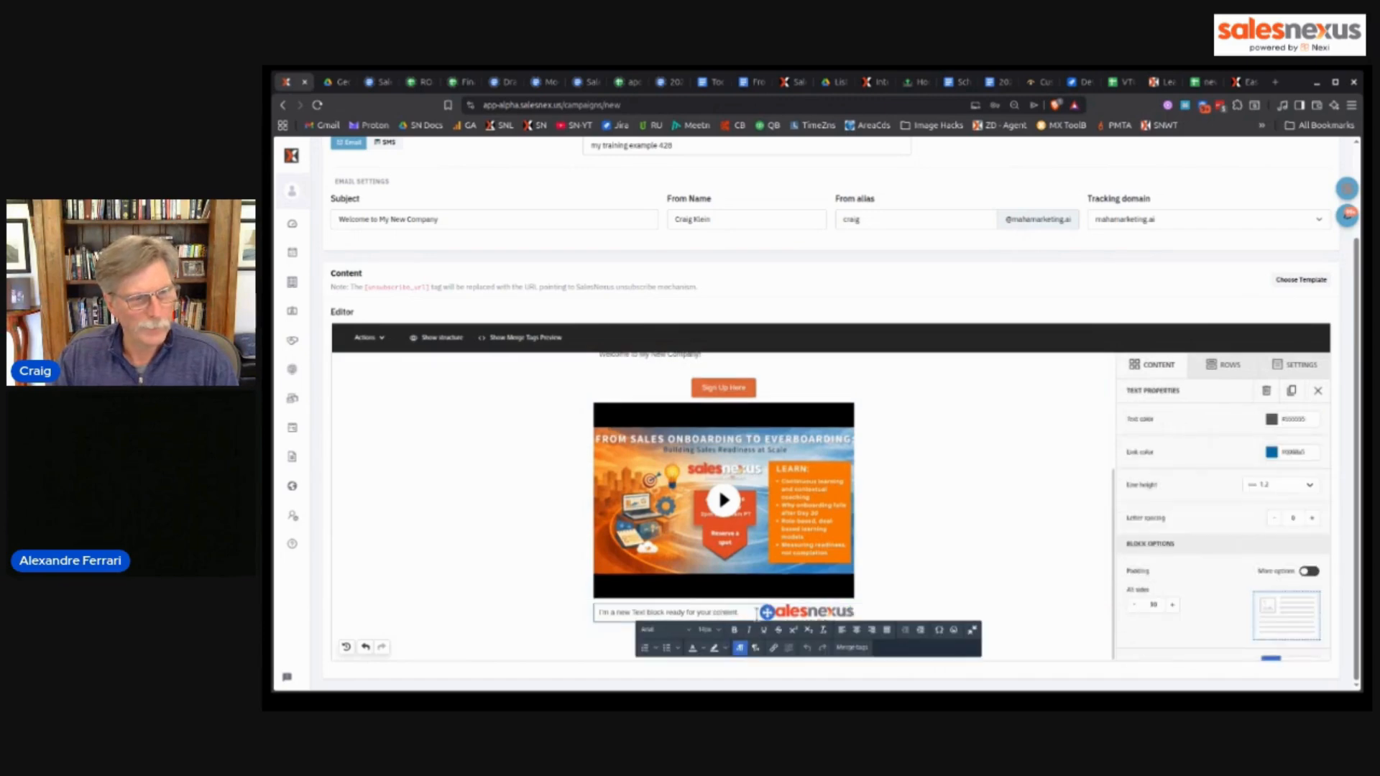
pyautogui.tripleClick(602, 612)
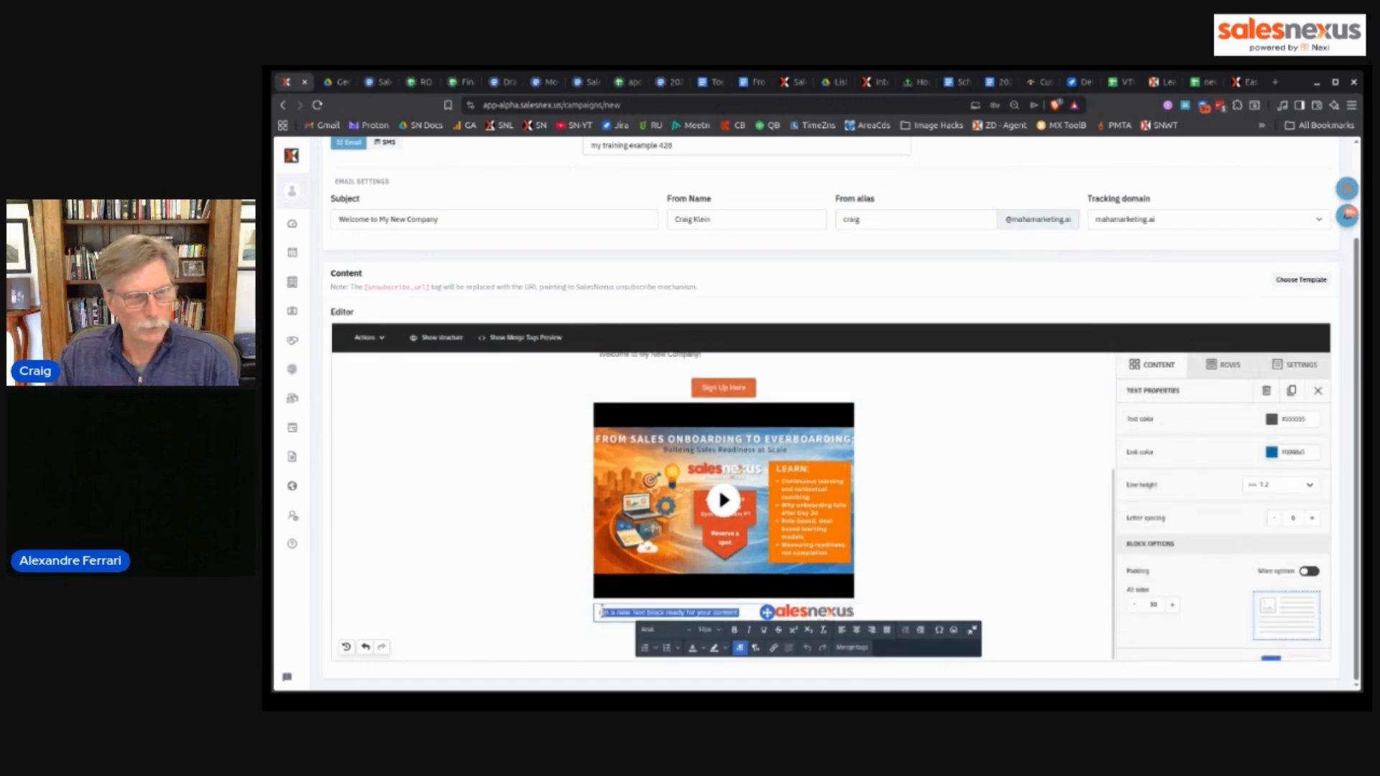
pyautogui.click(611, 609)
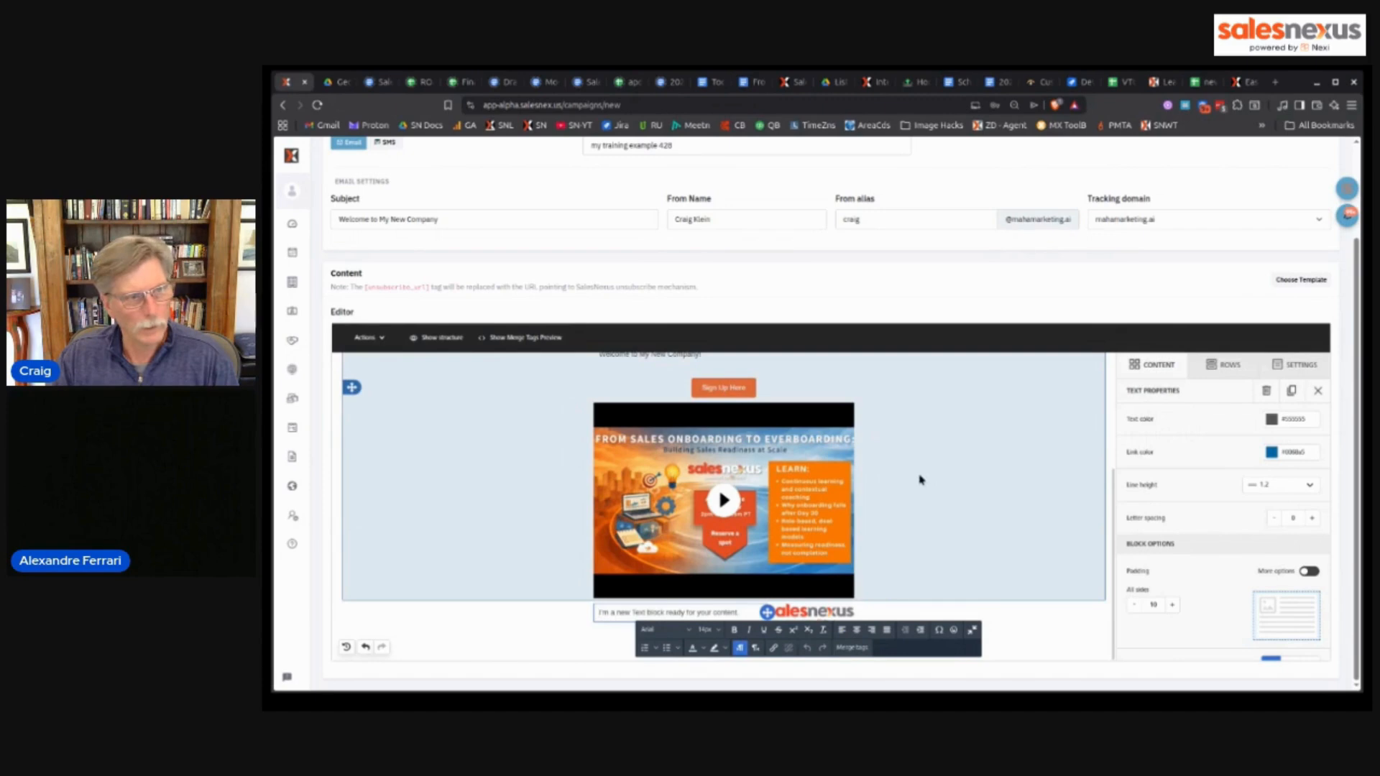
# - Preview the email in the mobile, tablet and desktop layouts
pyautogui.scroll(3, 920, 480)
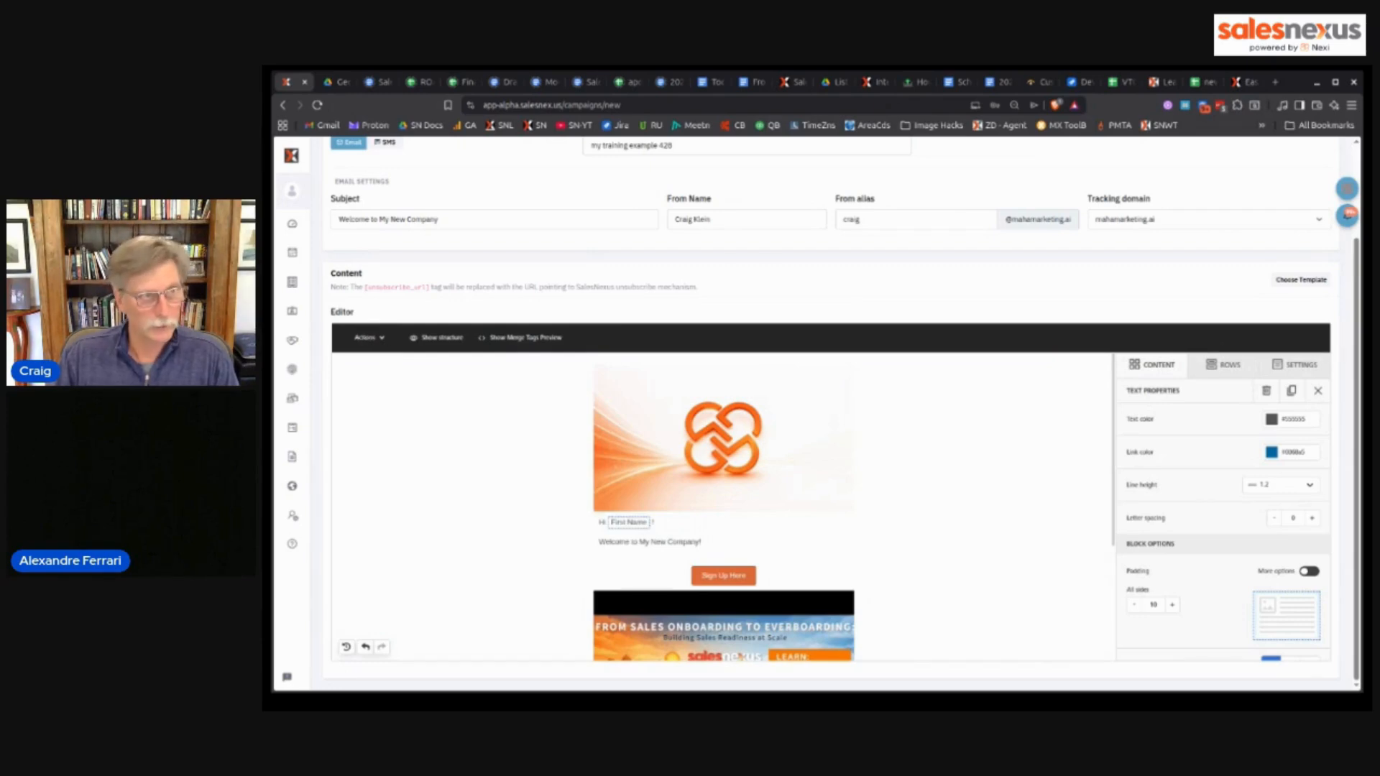
pyautogui.click(367, 337)
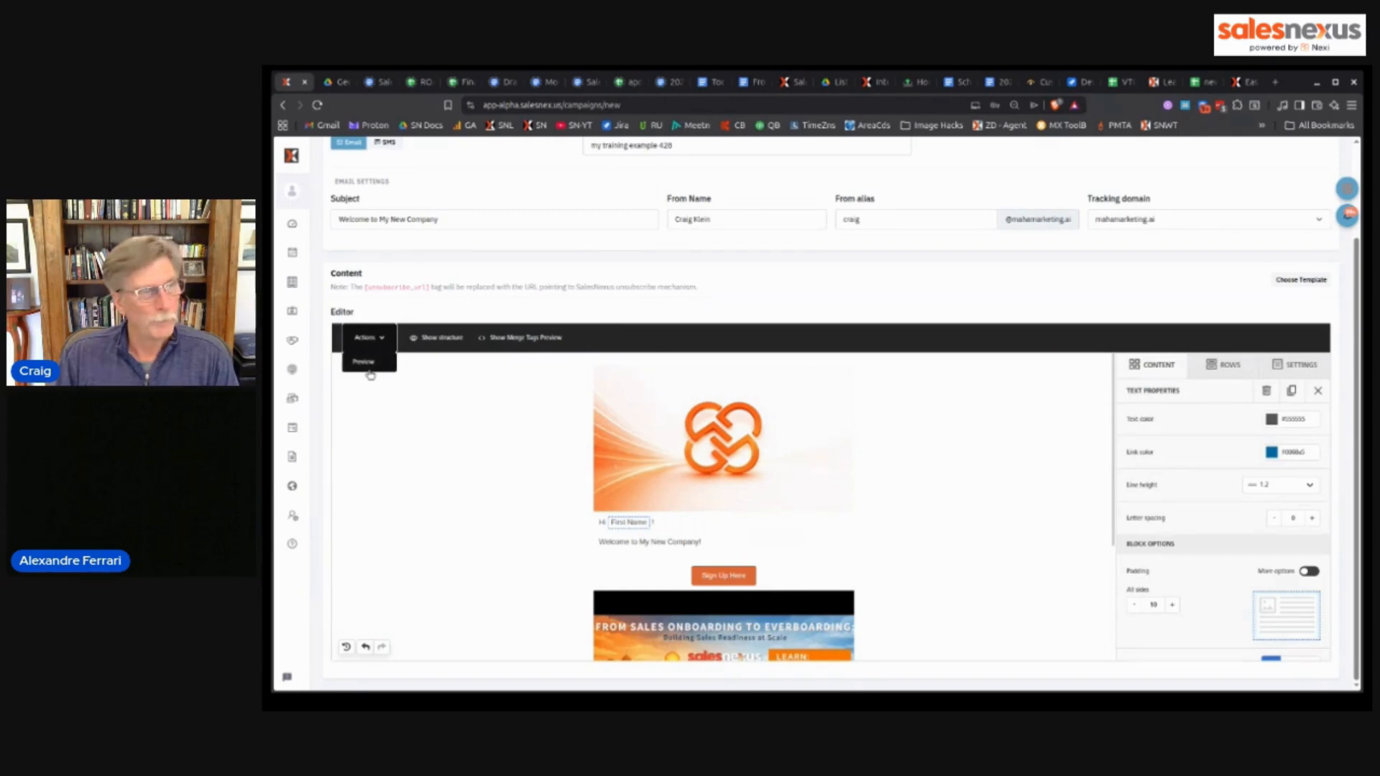
pyautogui.click(364, 362)
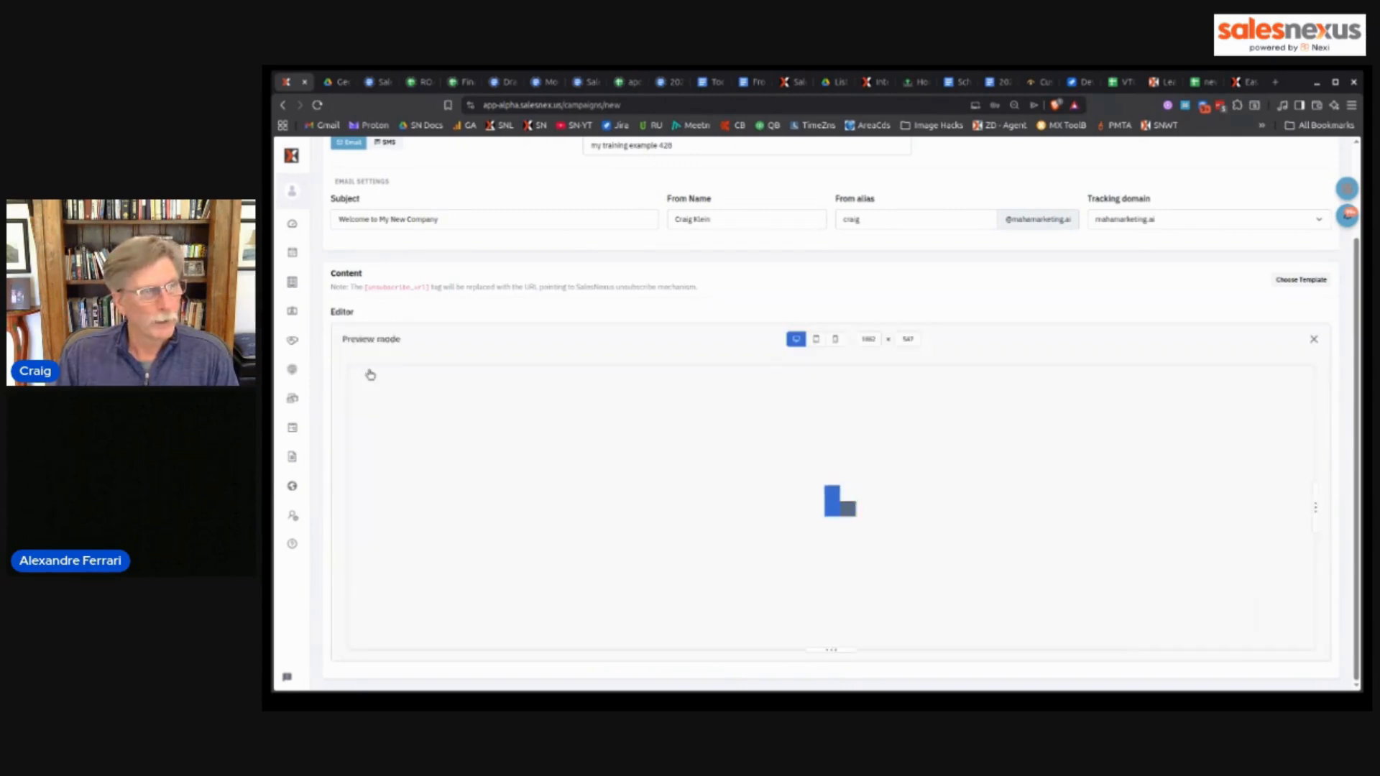
pyautogui.click(834, 340)
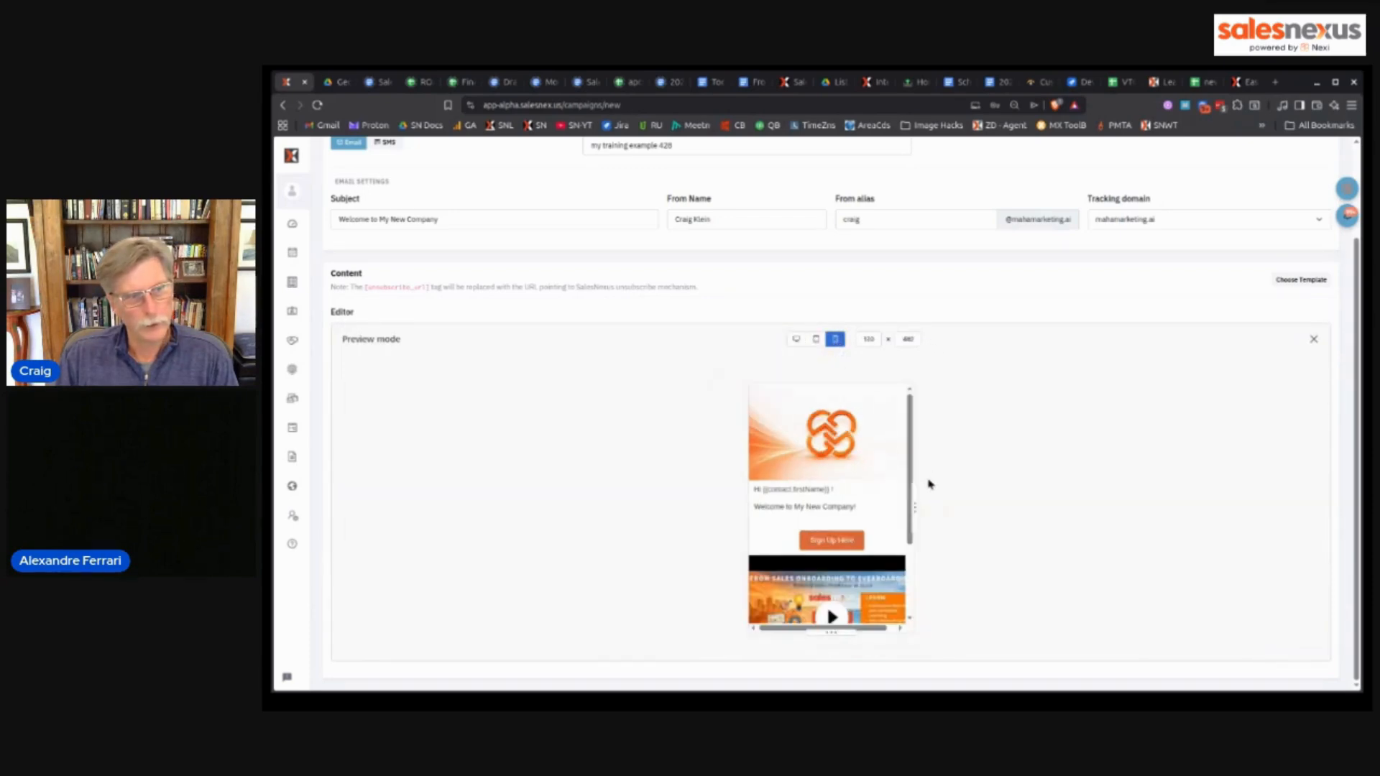
pyautogui.scroll(2, 930, 484)
pyautogui.click(812, 456)
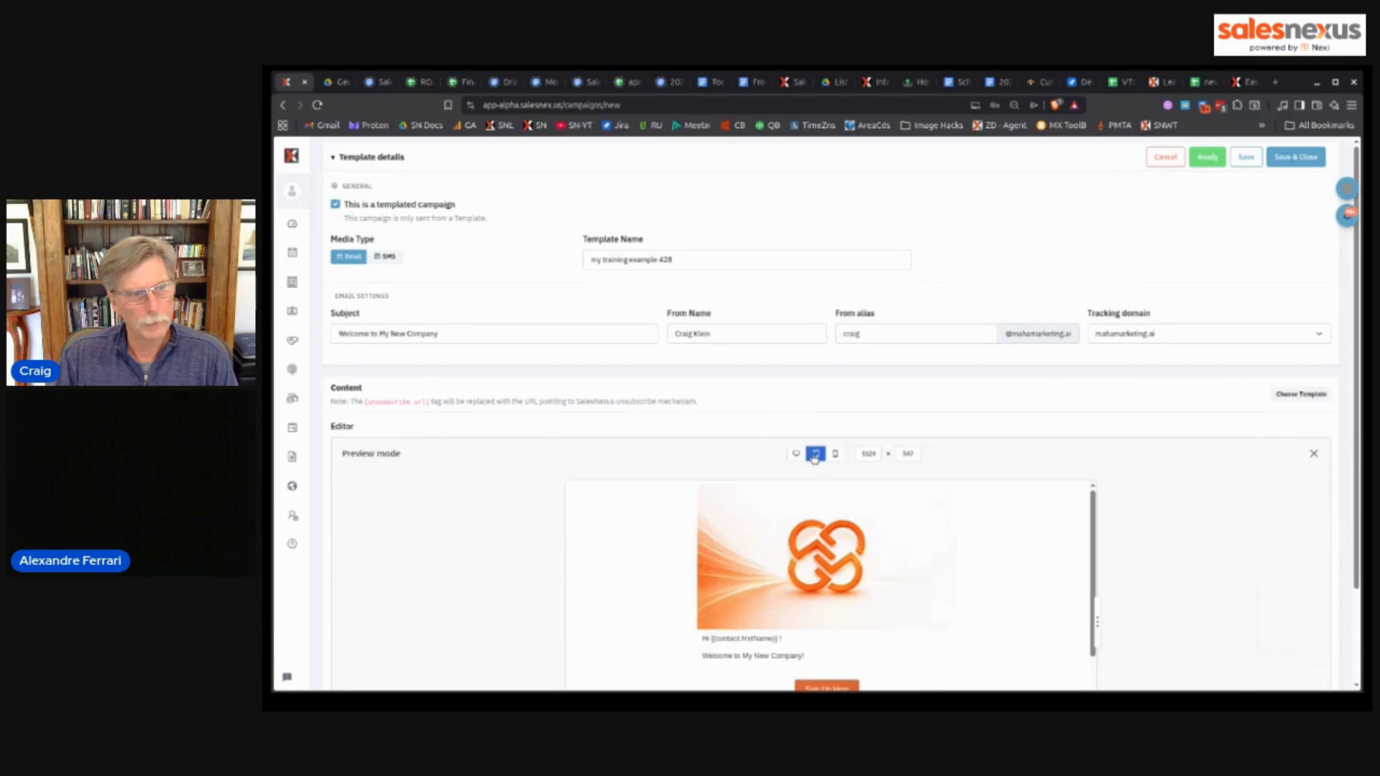
pyautogui.click(796, 457)
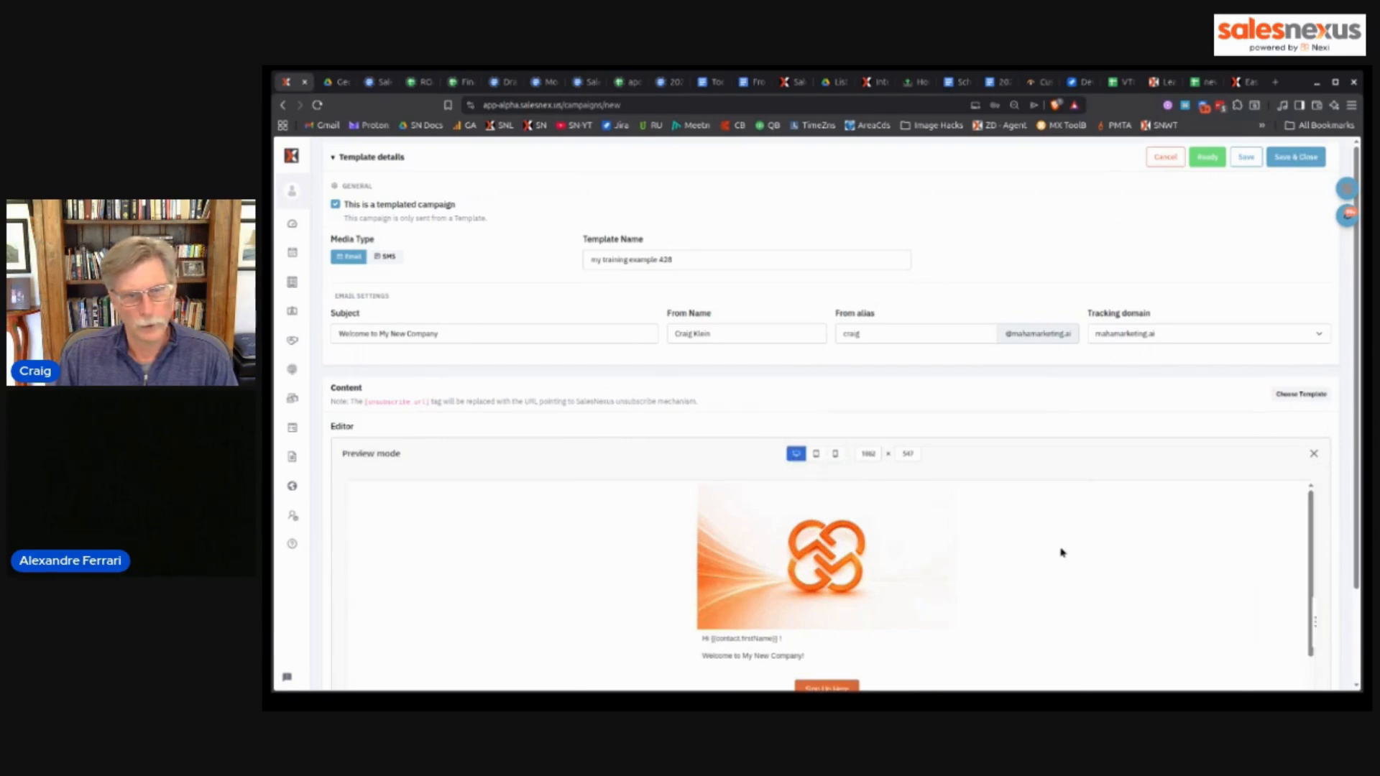
pyautogui.scroll(-3, 1004, 524)
pyautogui.scroll(3, 1004, 507)
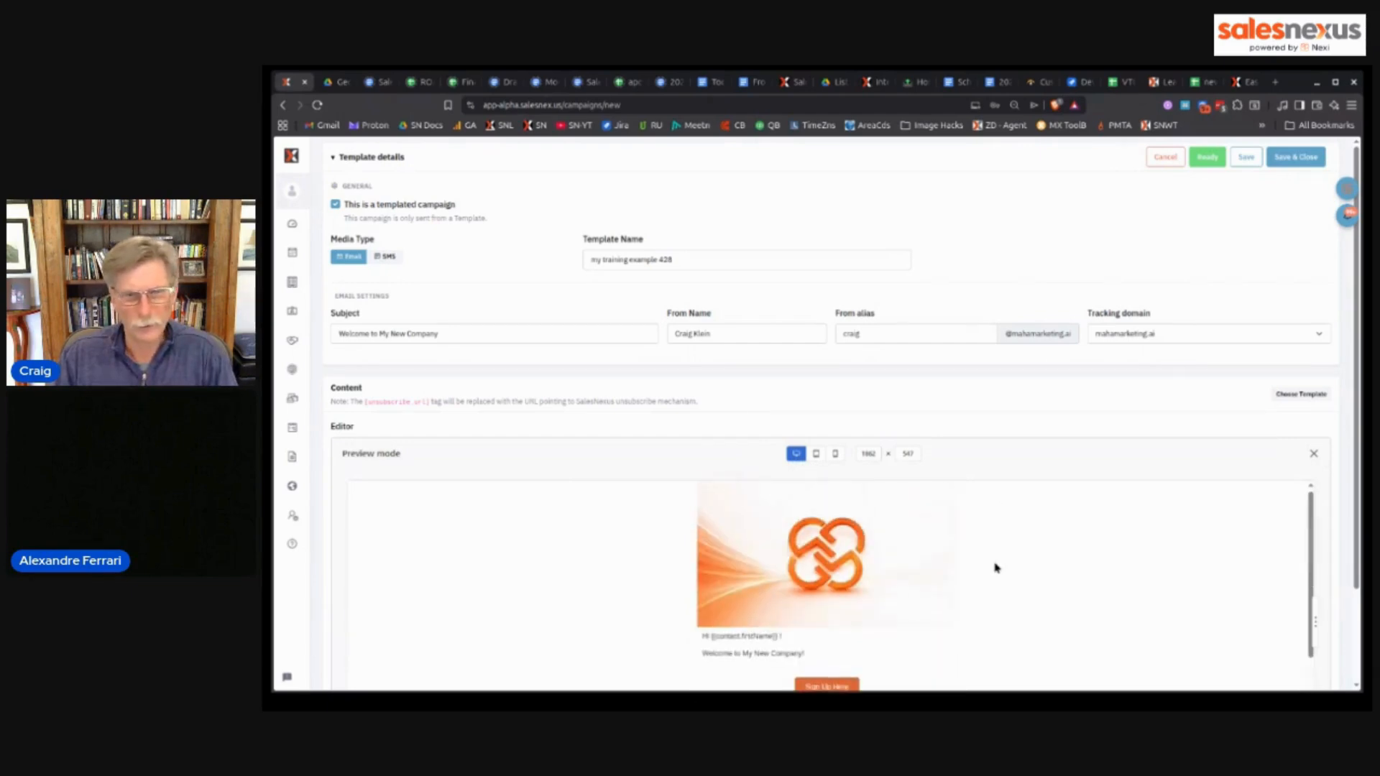
# - Check the email down to its last row in the mobile preview, then close the preview
pyautogui.click(835, 454)
pyautogui.scroll(-1, 1186, 465)
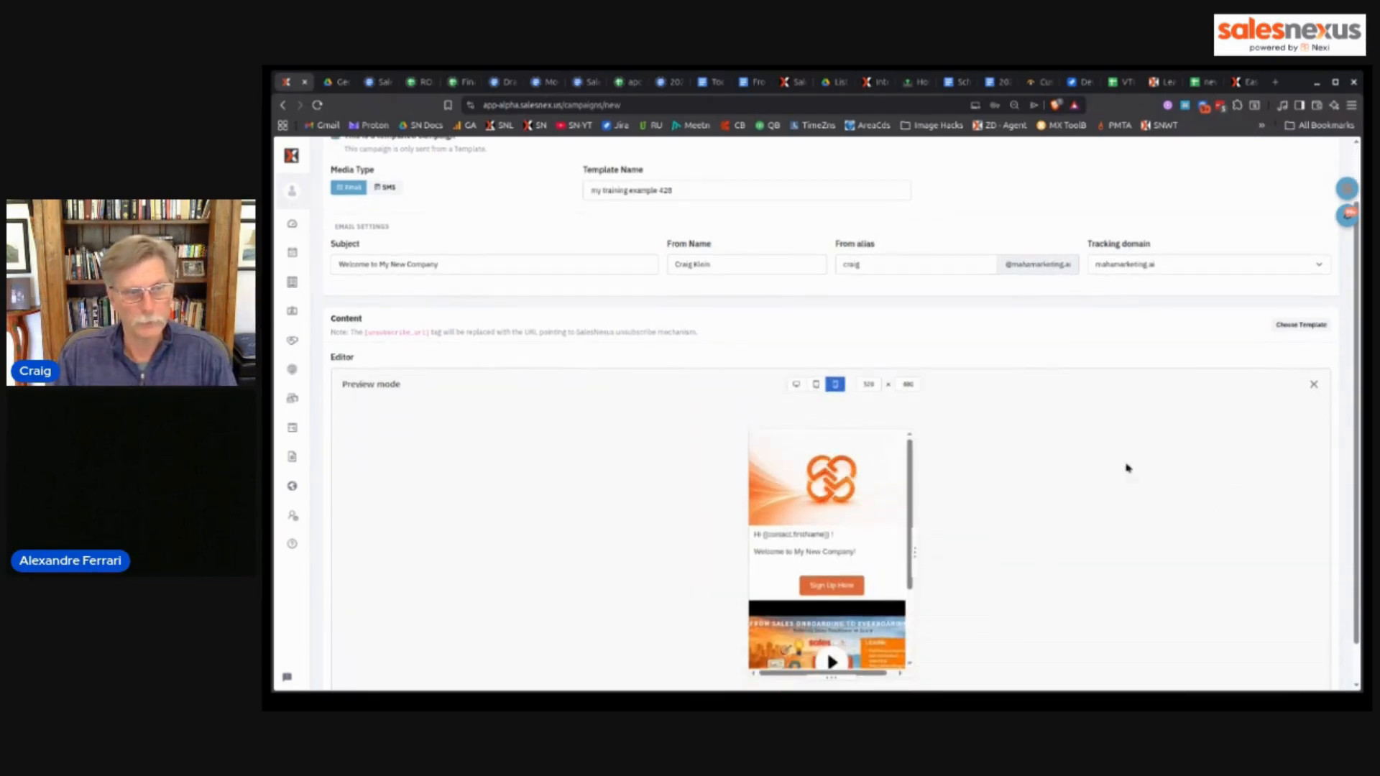
pyautogui.scroll(-1, 1076, 448)
pyautogui.scroll(1, 1087, 452)
pyautogui.moveTo(909, 563); pyautogui.dragTo(919, 673)
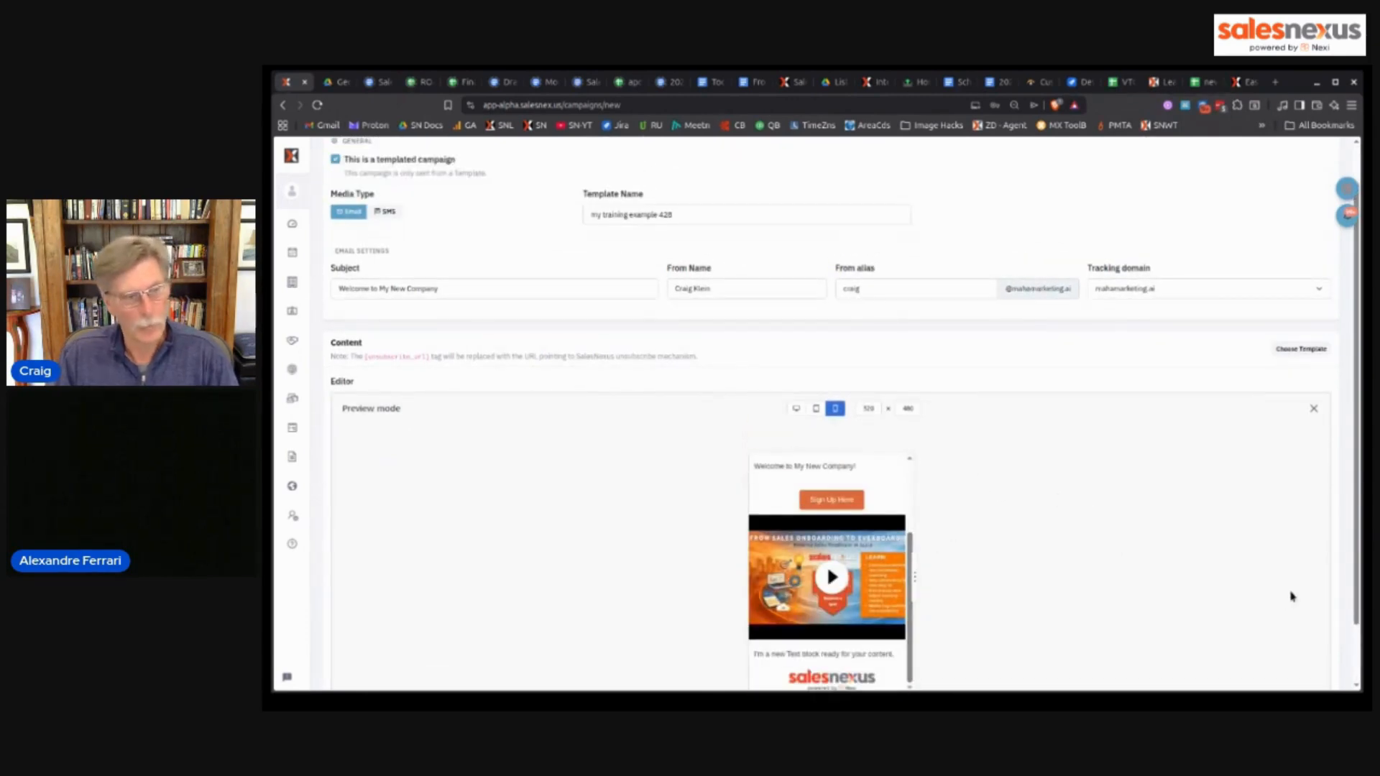
pyautogui.click(1315, 411)
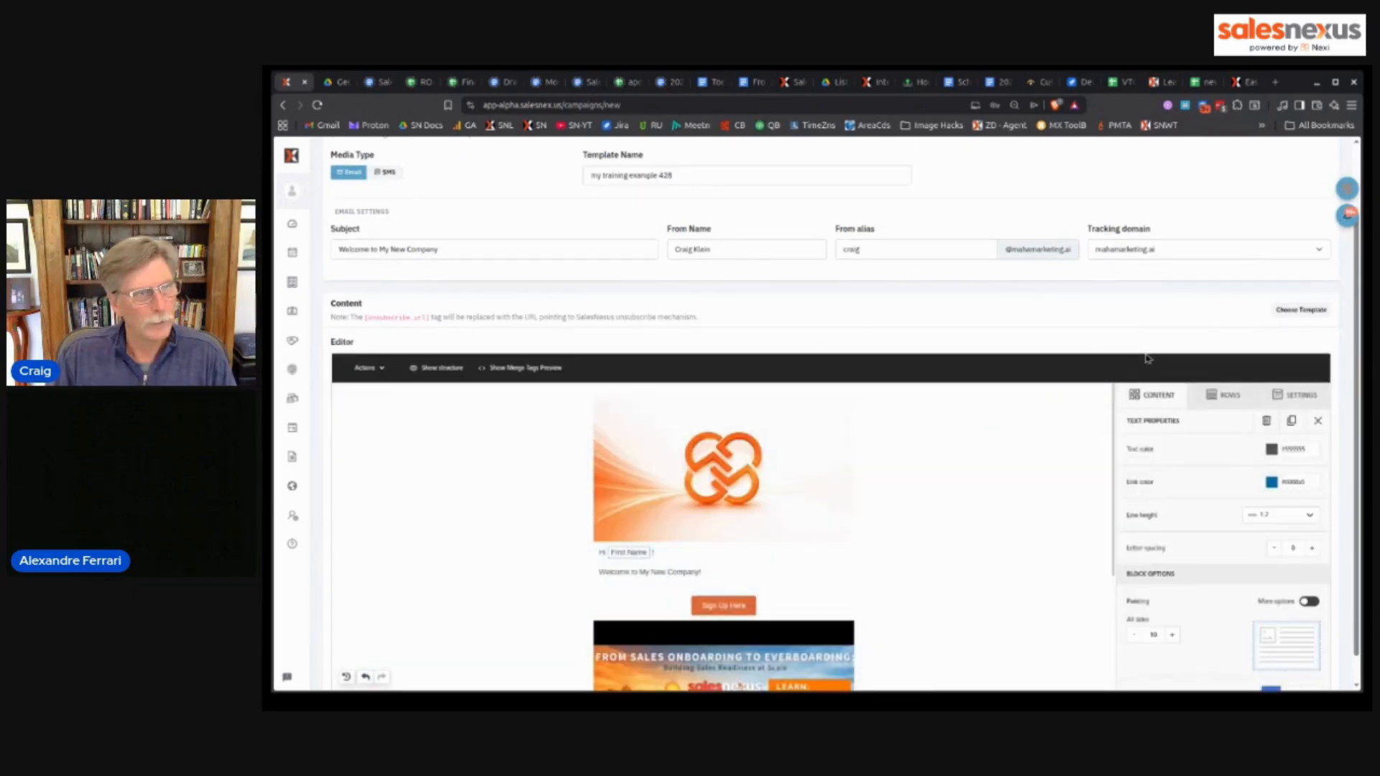
# - Save the template and turn off the templated campaign option
pyautogui.scroll(2, 1050, 320)
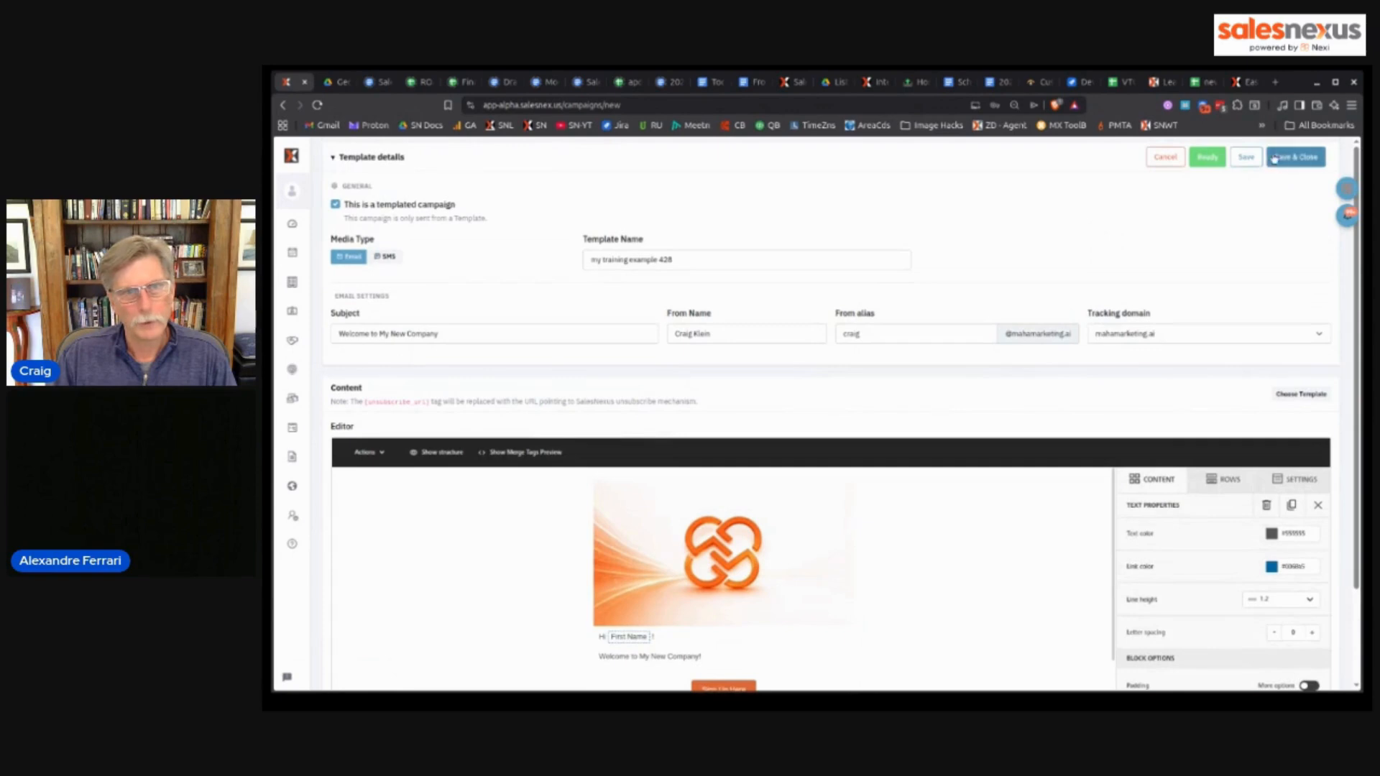
pyautogui.click(1248, 158)
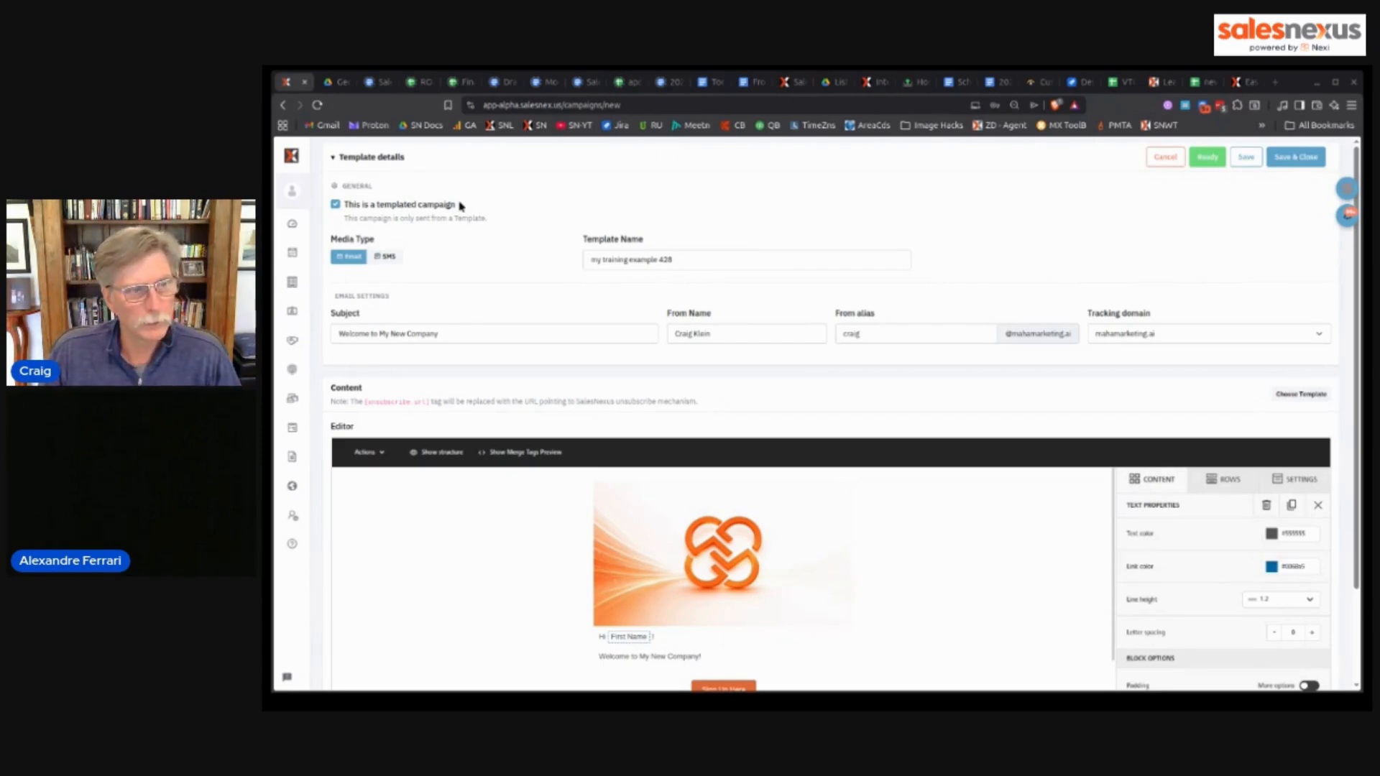
pyautogui.click(335, 204)
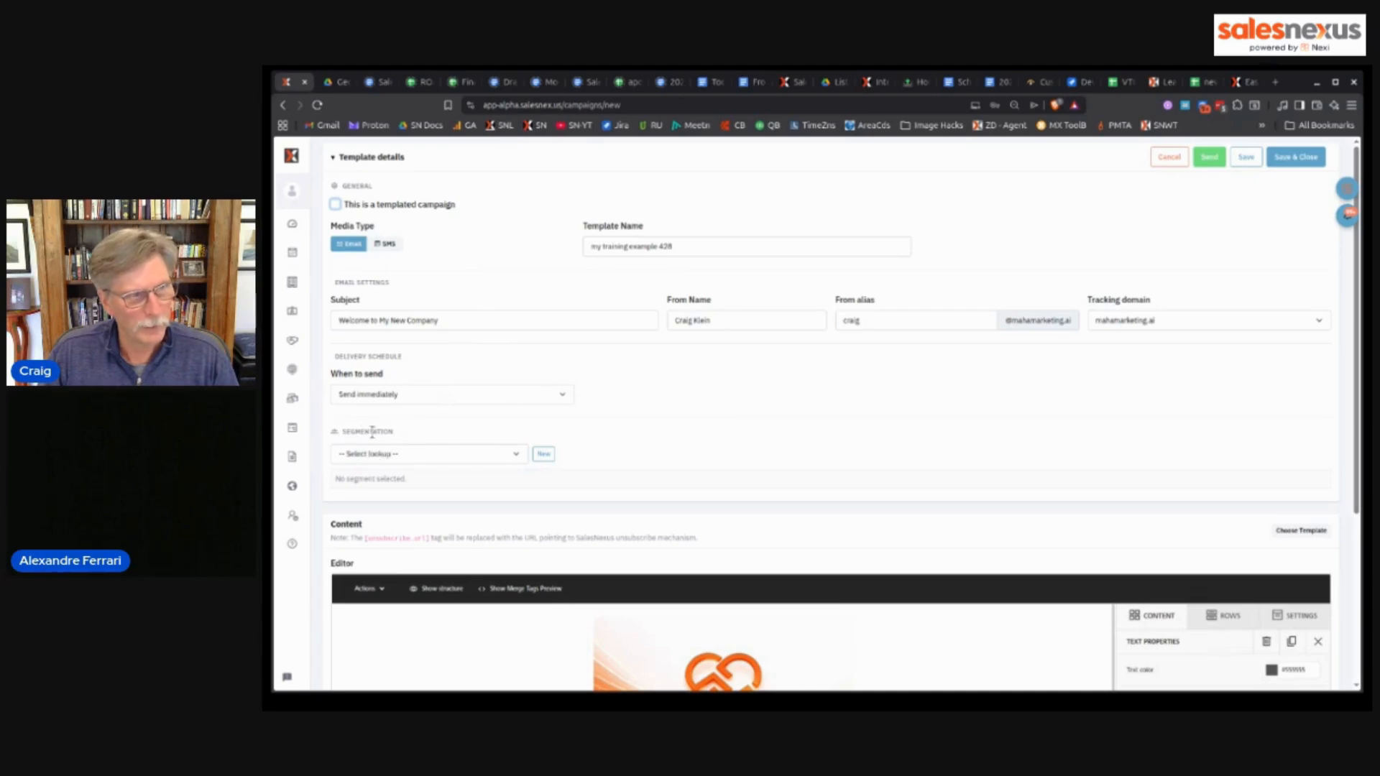
# - Choose the saved Proton contact lookup as the segment and schedule delivery for the specific date 04/29/2026, 08:16 AM
pyautogui.click(496, 461)
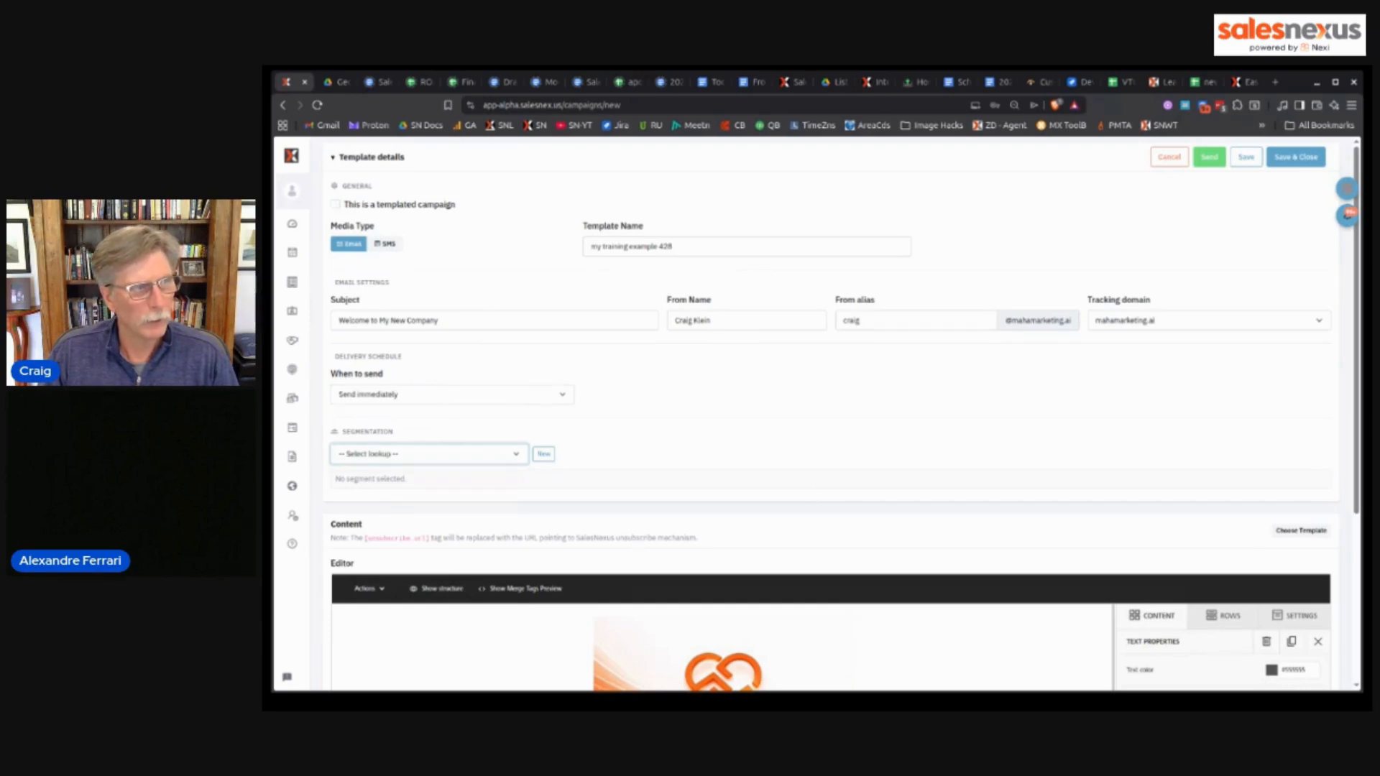
pyautogui.click(425, 329)
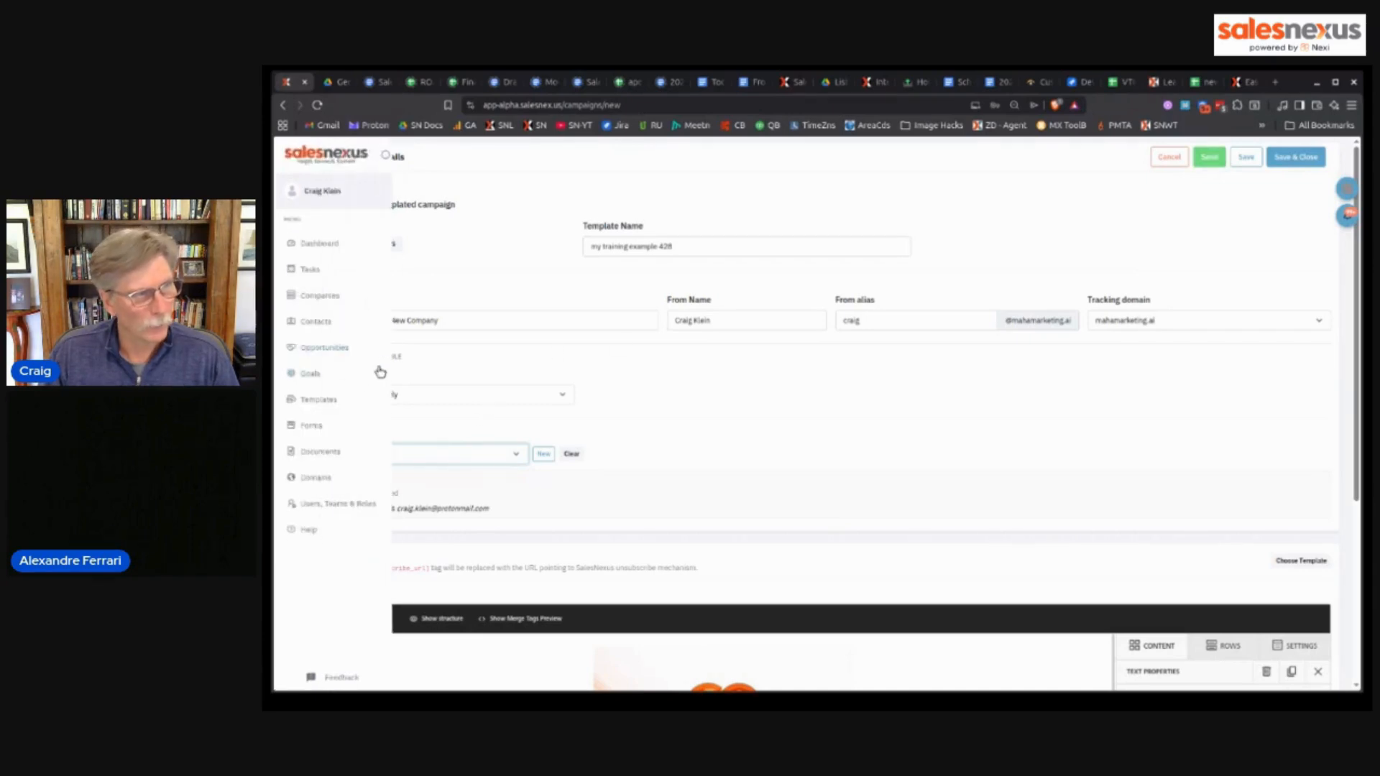
pyautogui.click(464, 400)
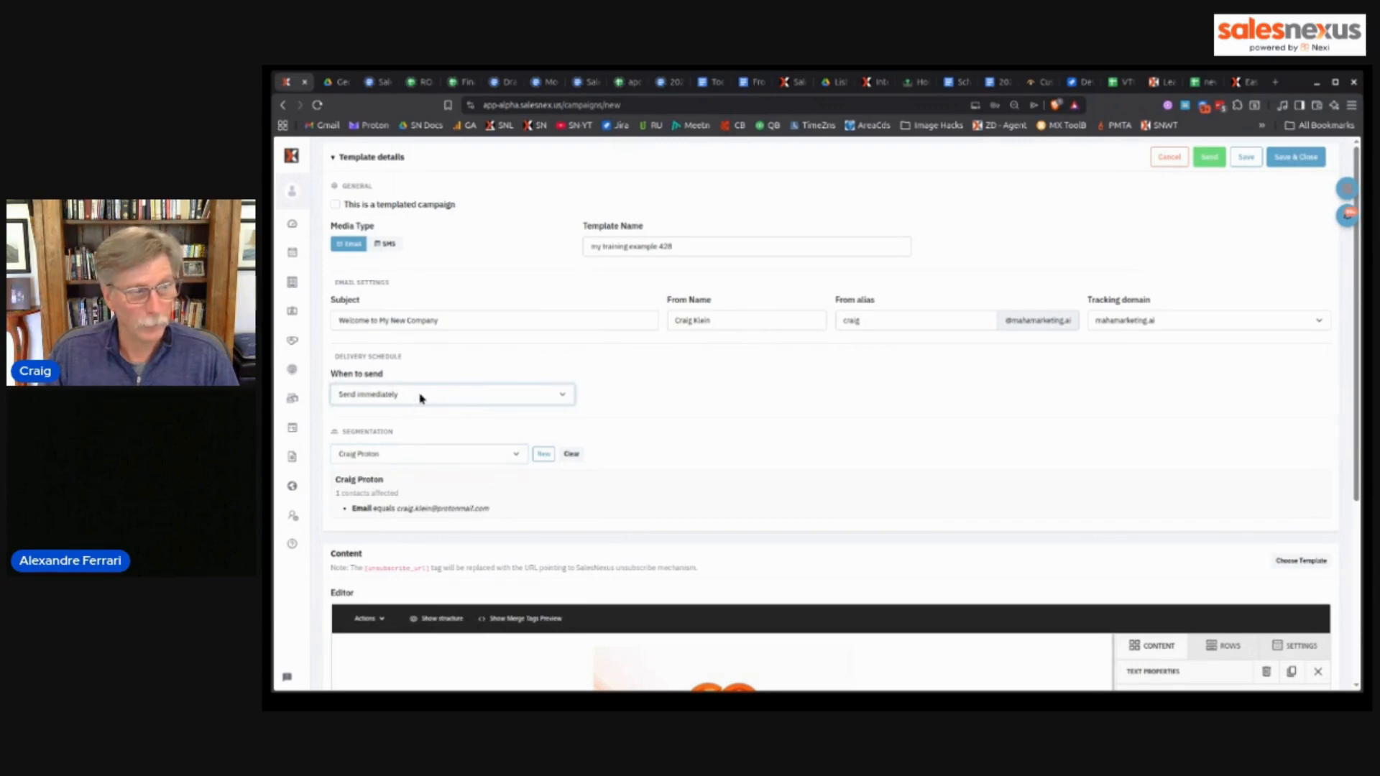
pyautogui.click(396, 433)
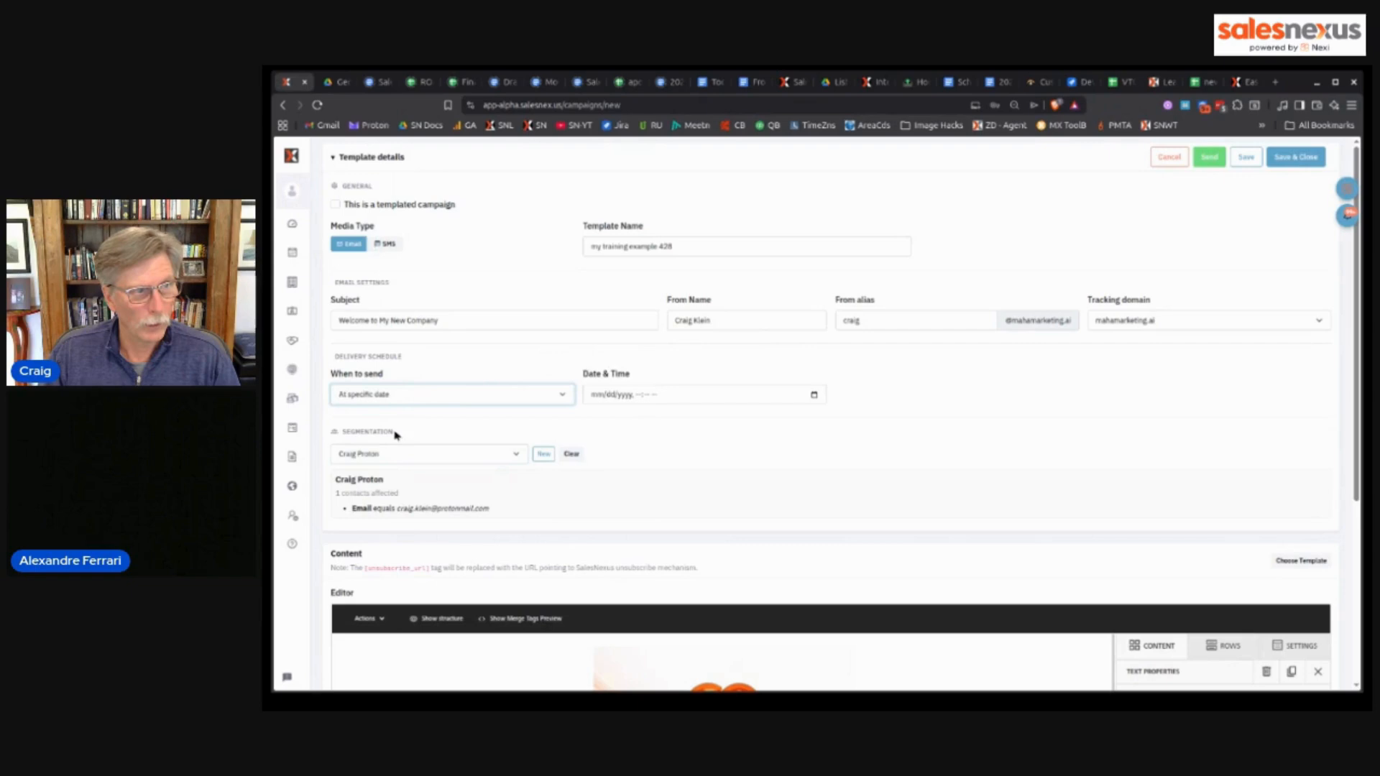
pyautogui.click(813, 396)
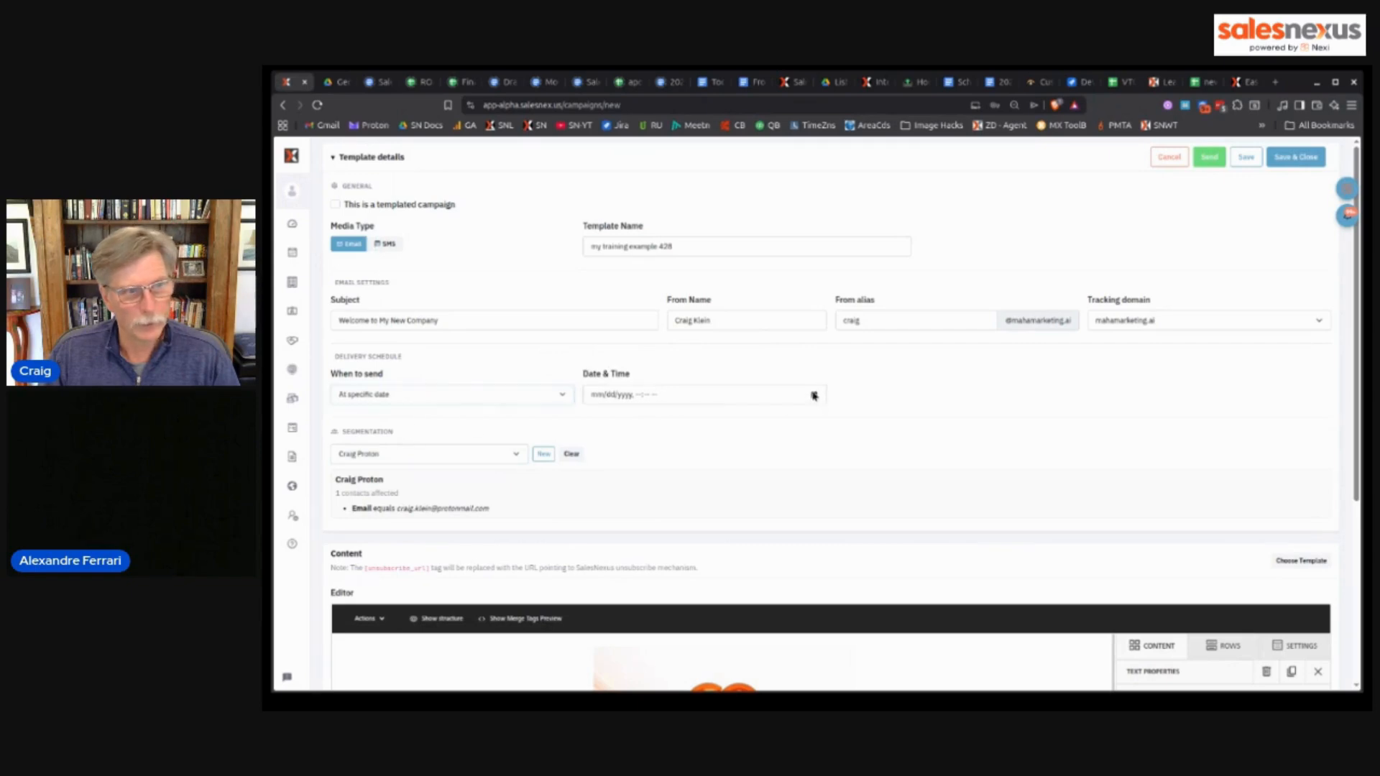
pyautogui.click(651, 510)
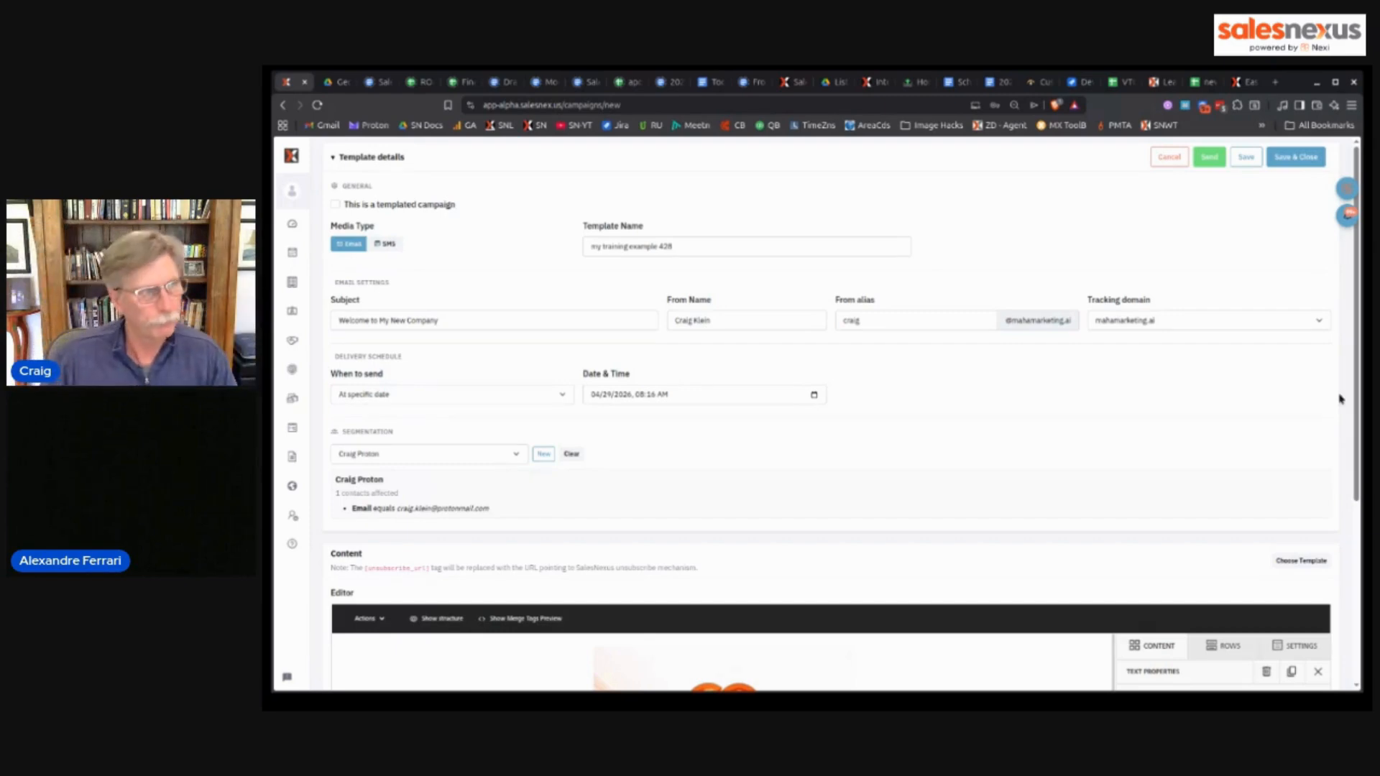
# - Turn the templated campaign option back on, rename the template as "Web Lead Response1" and save it
pyautogui.click(336, 205)
pyautogui.moveTo(732, 261); pyautogui.dragTo(600, 207)
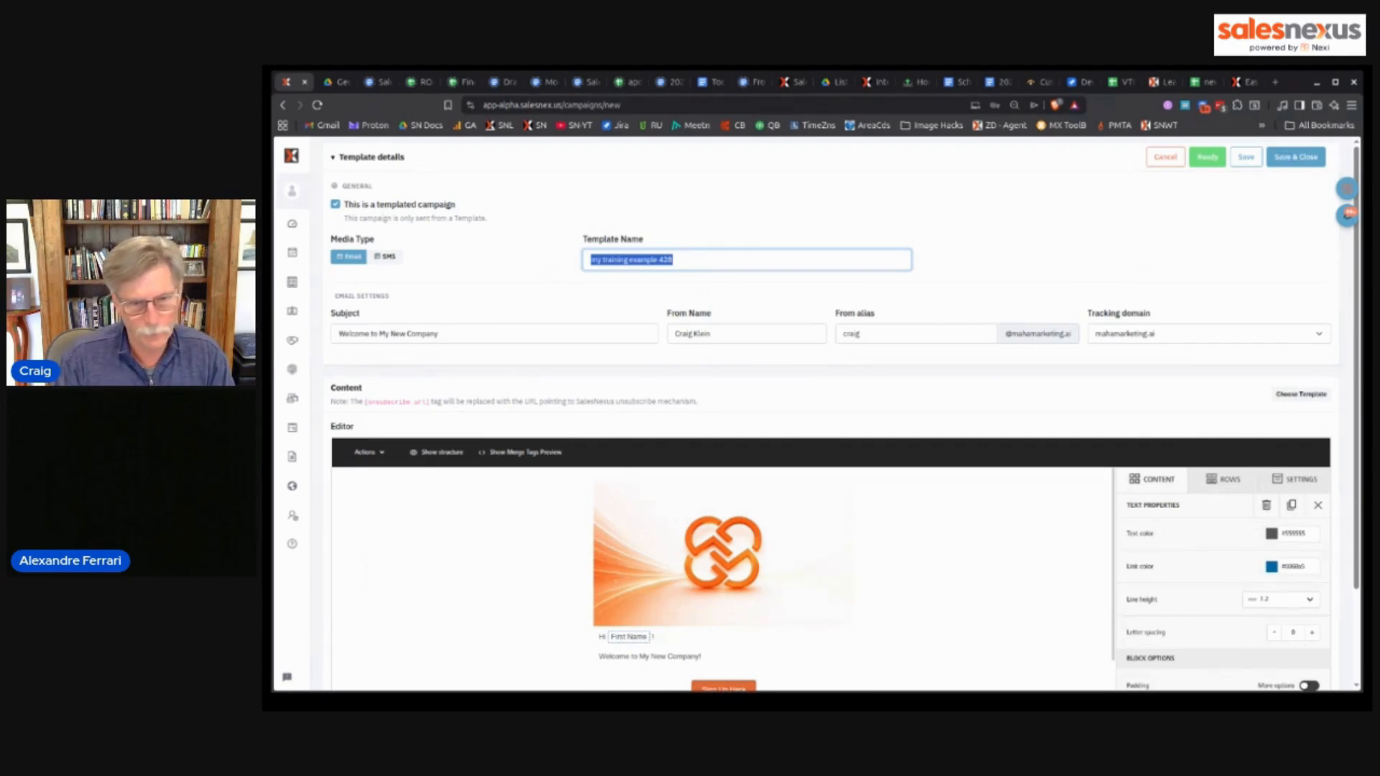
pyautogui.write('Web')
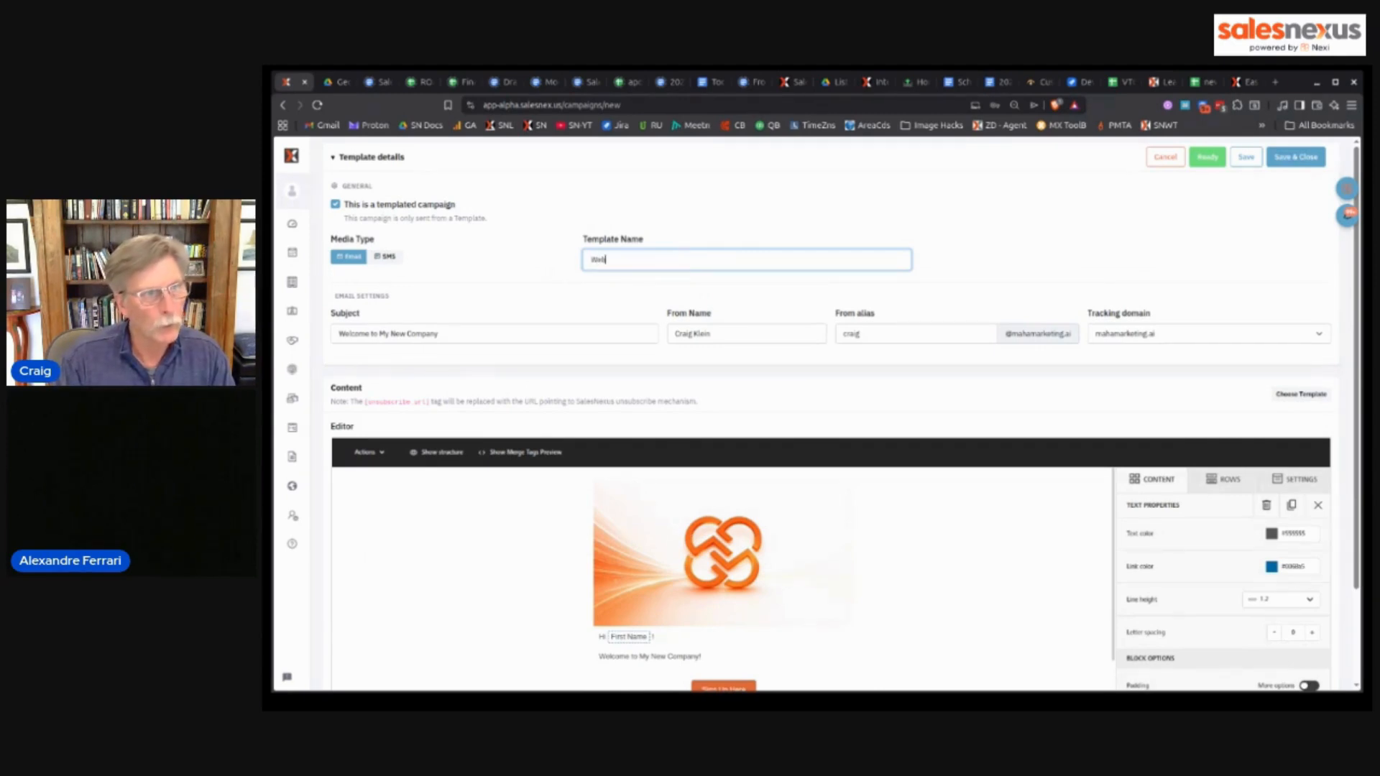
pyautogui.write(' Lead Response1')
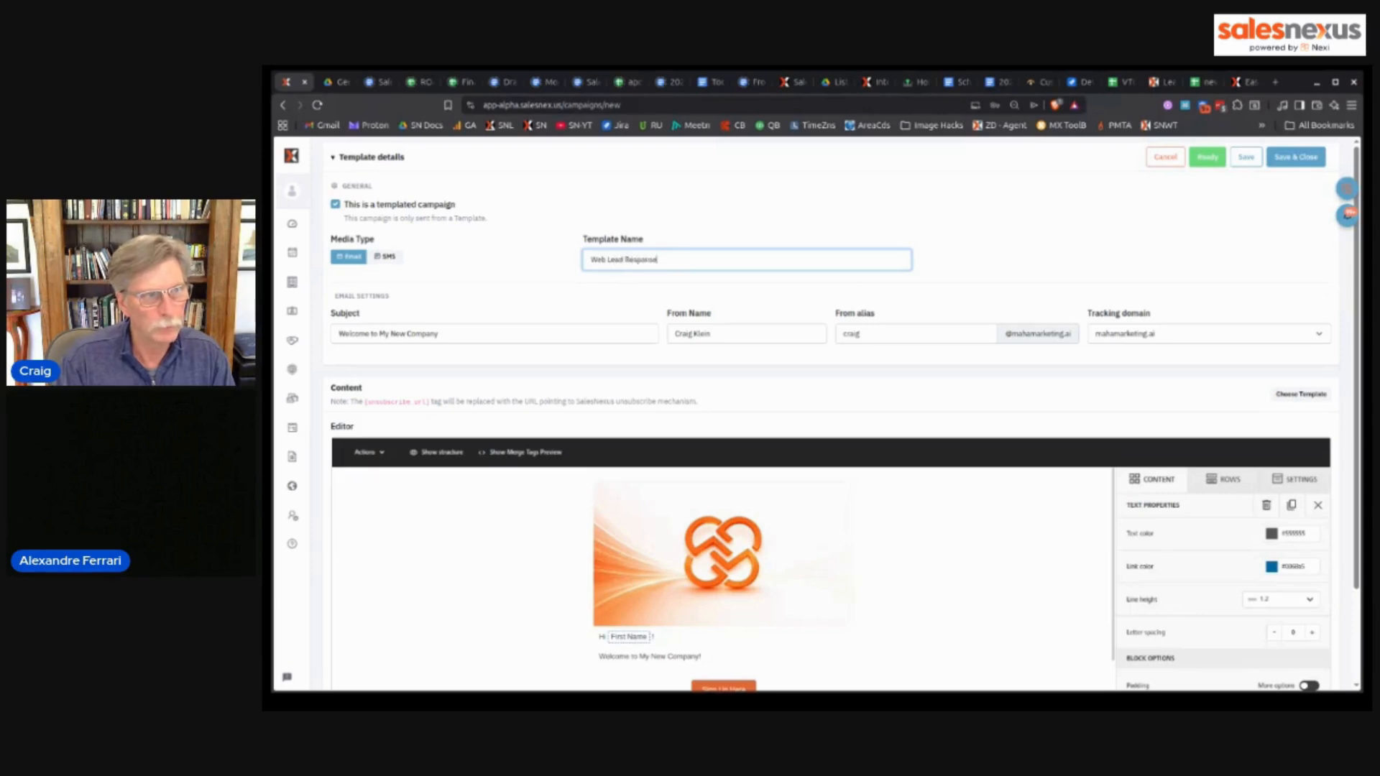
pyautogui.click(1250, 160)
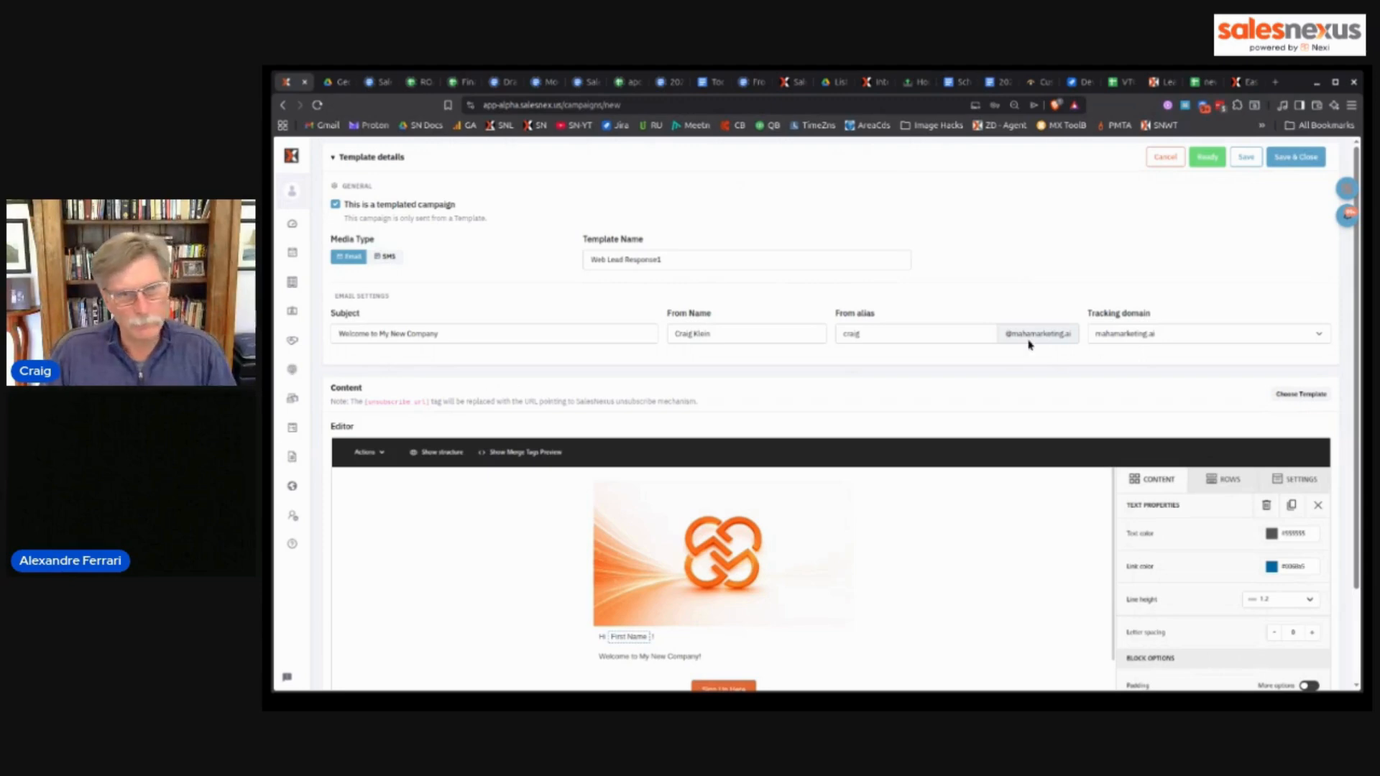
# - Clone the Web Lead Response1 template for editing and name the copy "Web Lead Response2"
pyautogui.moveTo(293, 364)
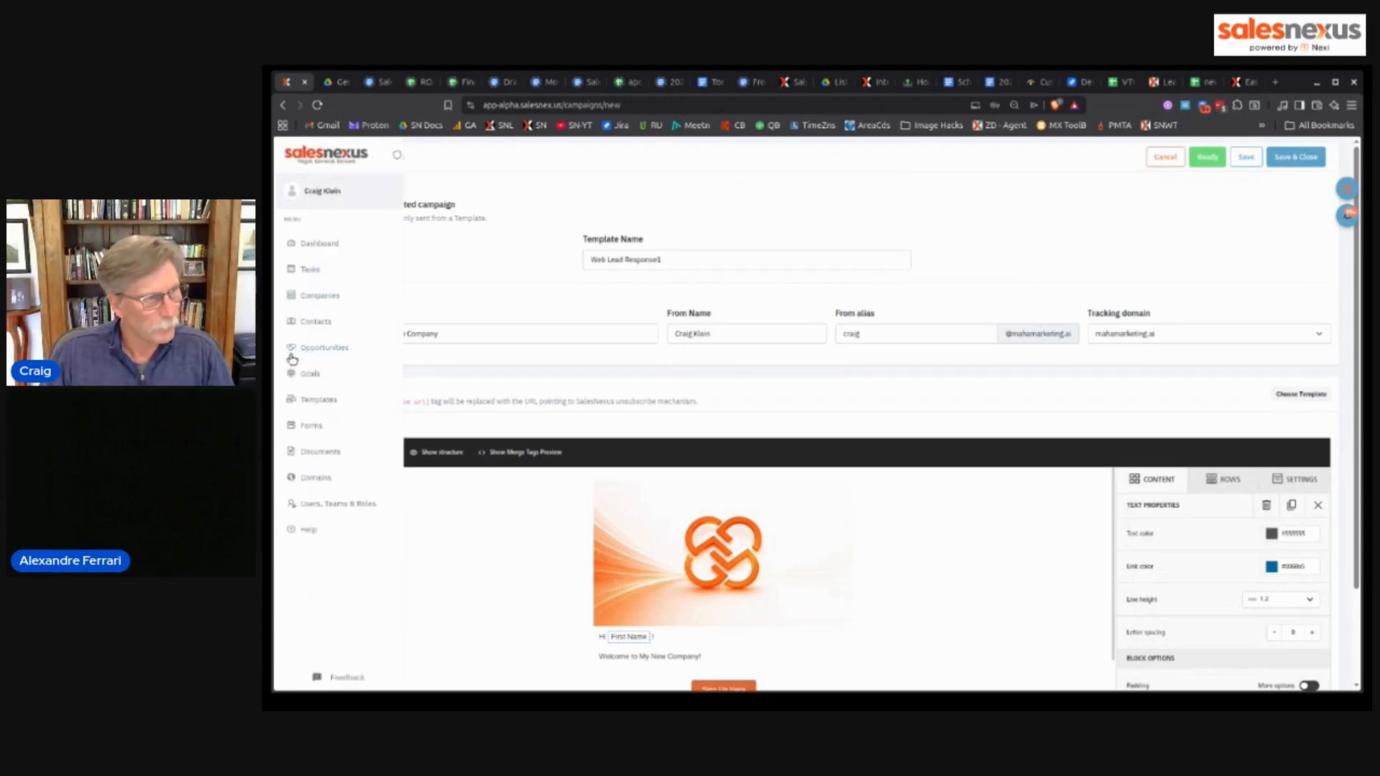
pyautogui.click(291, 404)
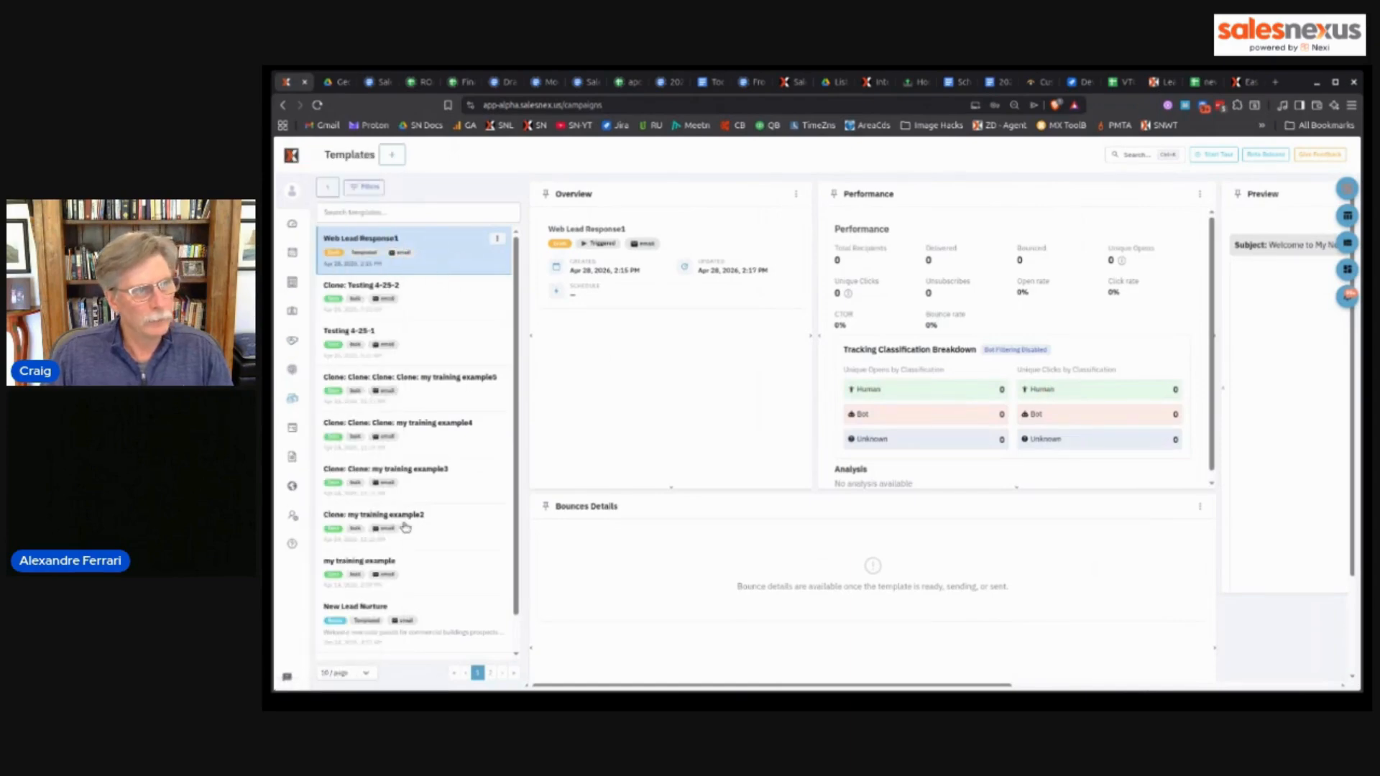
pyautogui.click(498, 244)
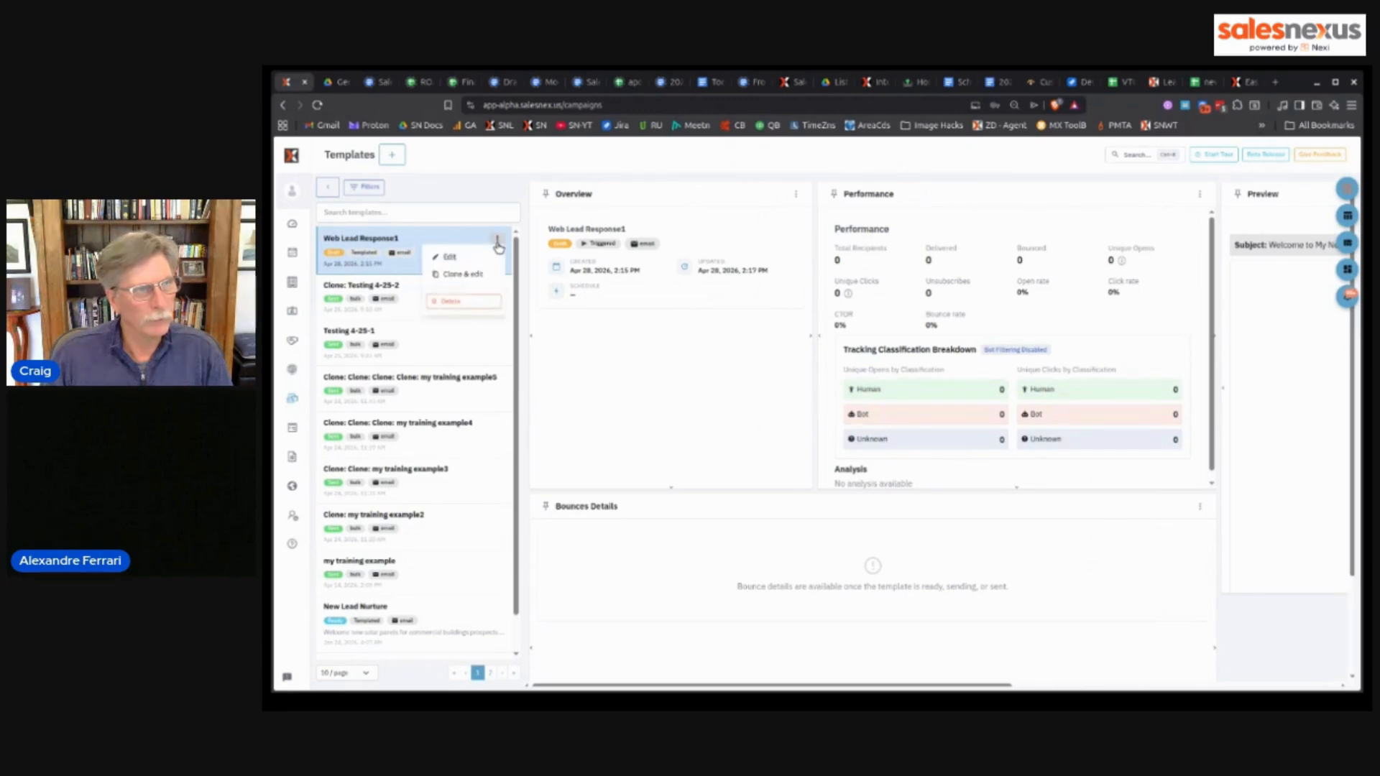
pyautogui.click(464, 274)
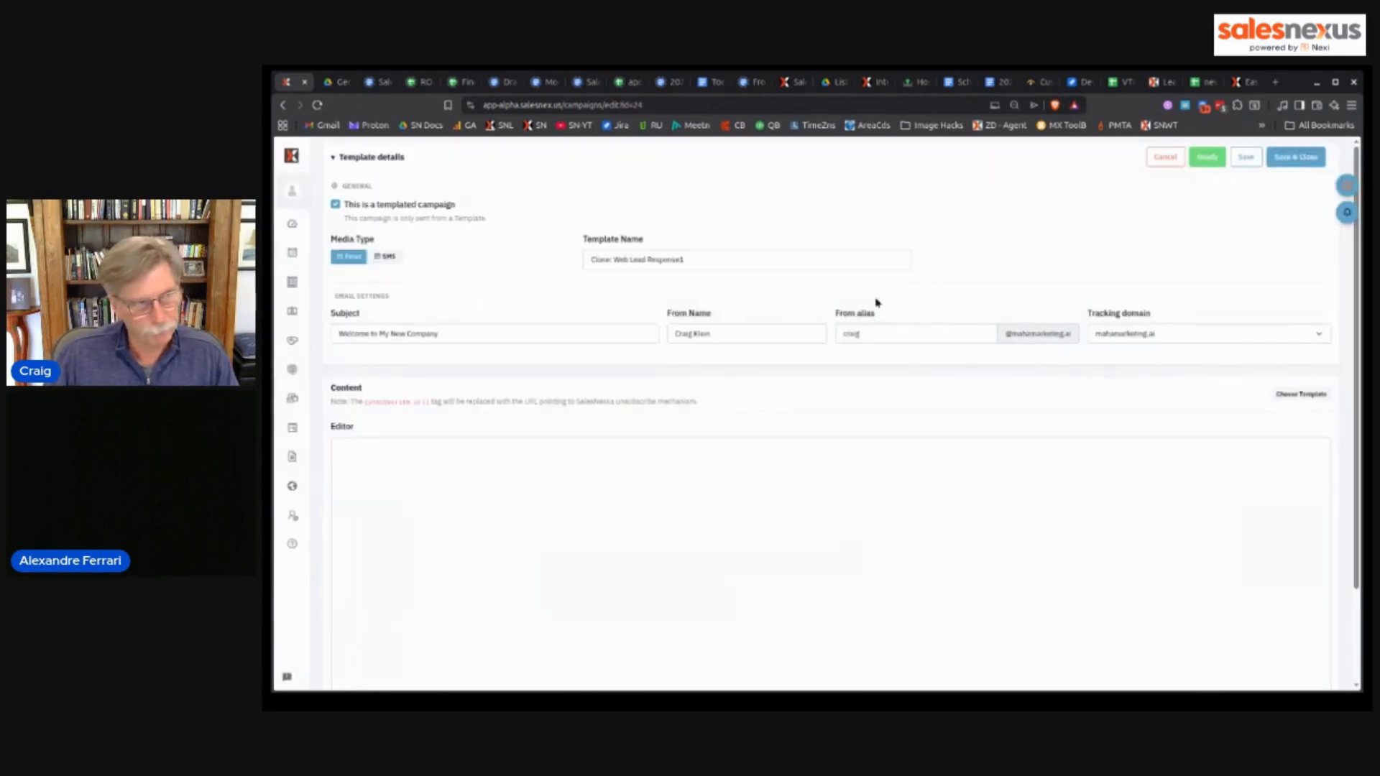
pyautogui.moveTo(614, 261); pyautogui.dragTo(569, 257)
pyautogui.press('BackSpace')
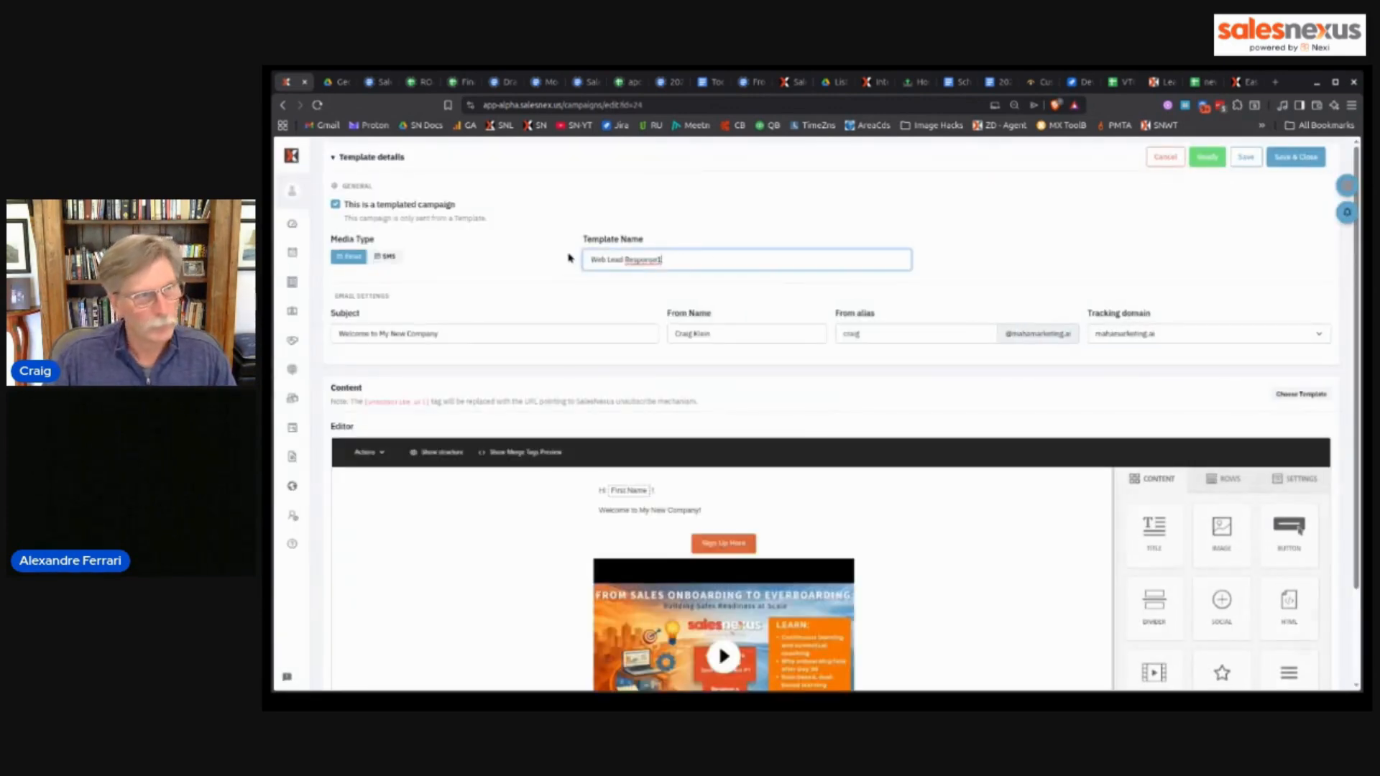
pyautogui.click(662, 259)
pyautogui.press('BackSpace')
pyautogui.write('2')
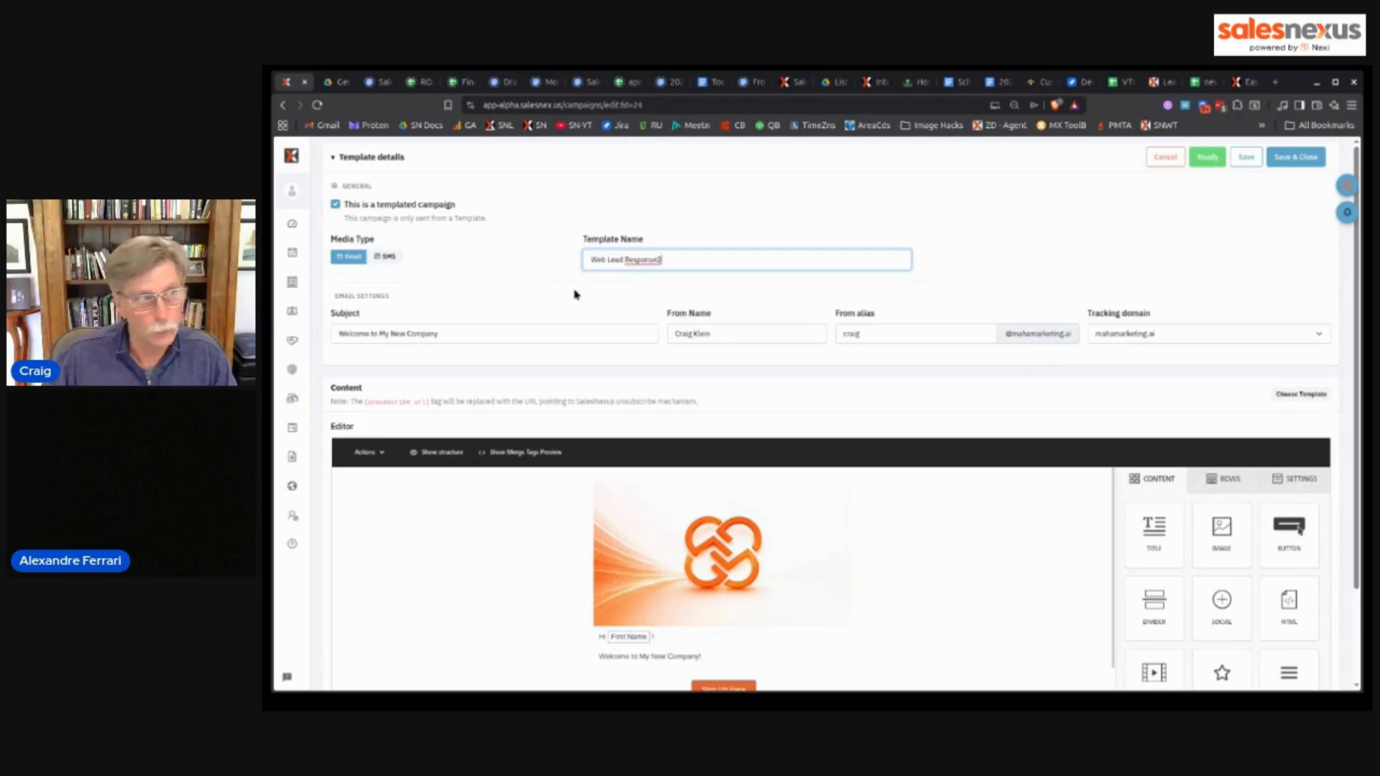
# - Replace the email's welcome line with "This is my second email...", save the template and return to the templates list
pyautogui.click(579, 293)
pyautogui.scroll(-2, 911, 419)
pyautogui.click(672, 536)
pyautogui.moveTo(708, 544); pyautogui.dragTo(570, 537)
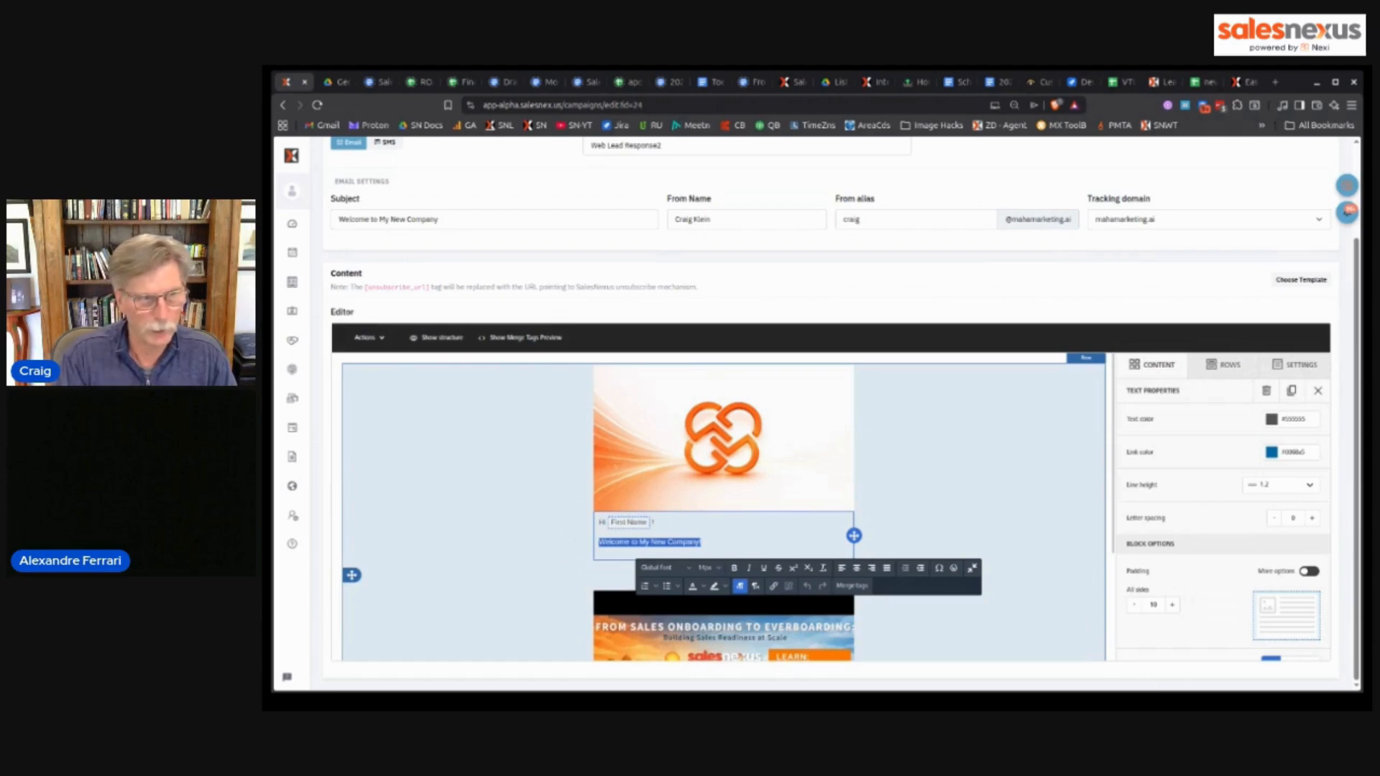
pyautogui.write('This is my webs')
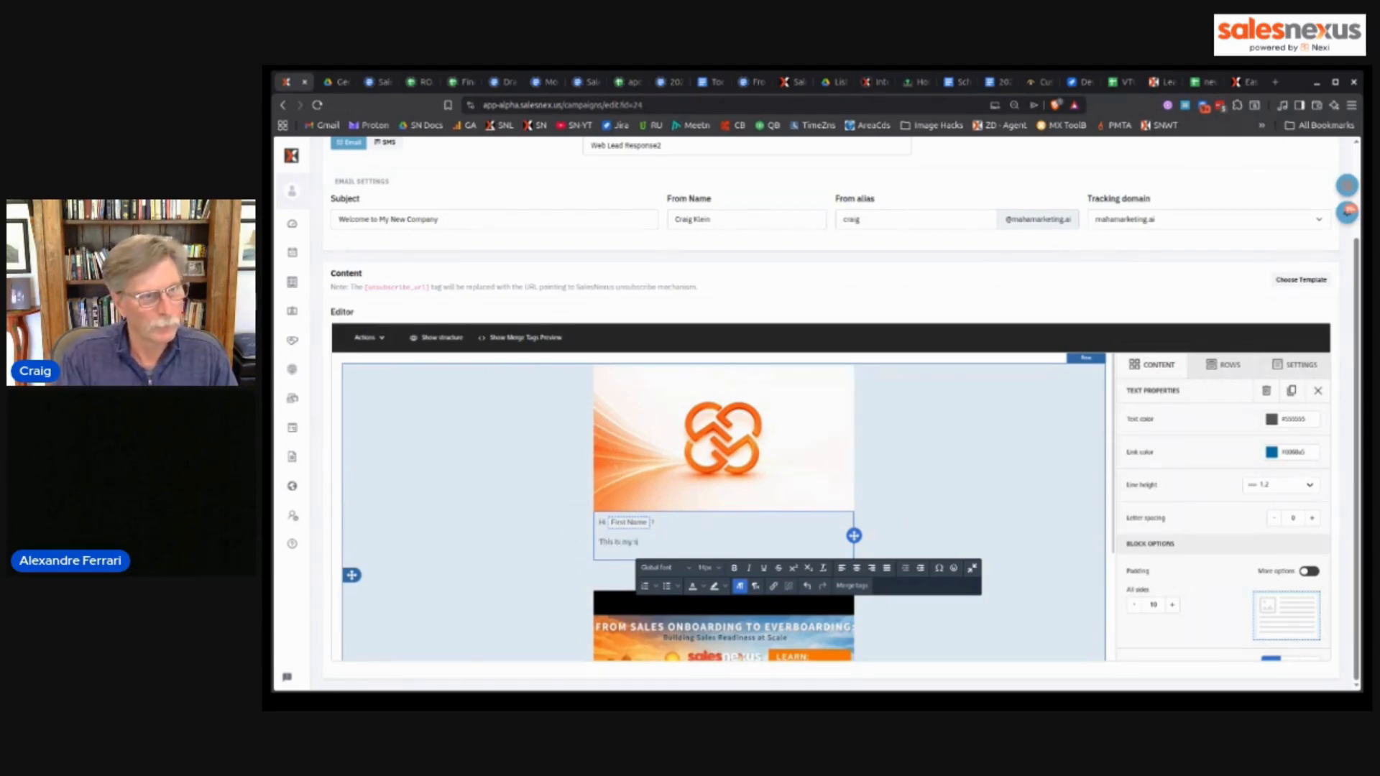
pyautogui.write('cond')
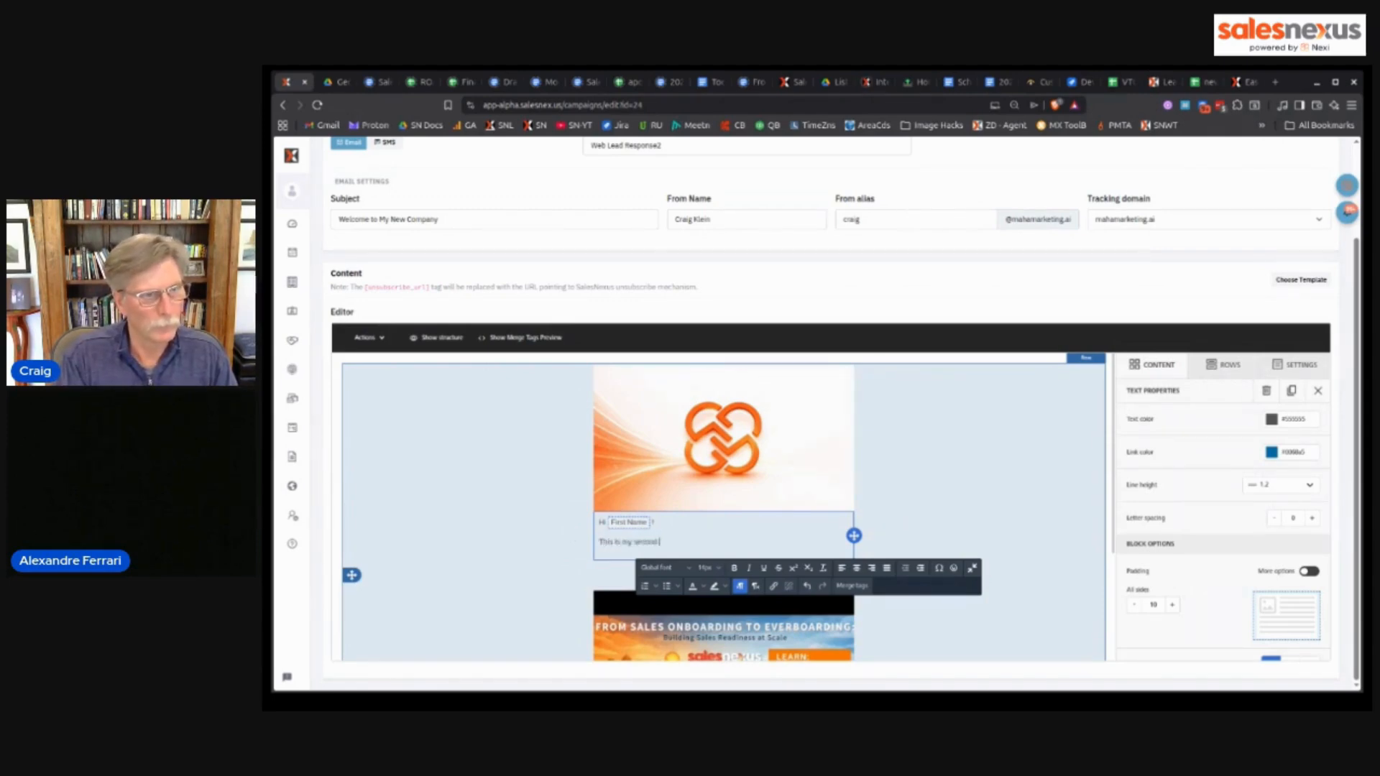
pyautogui.write(' email.')
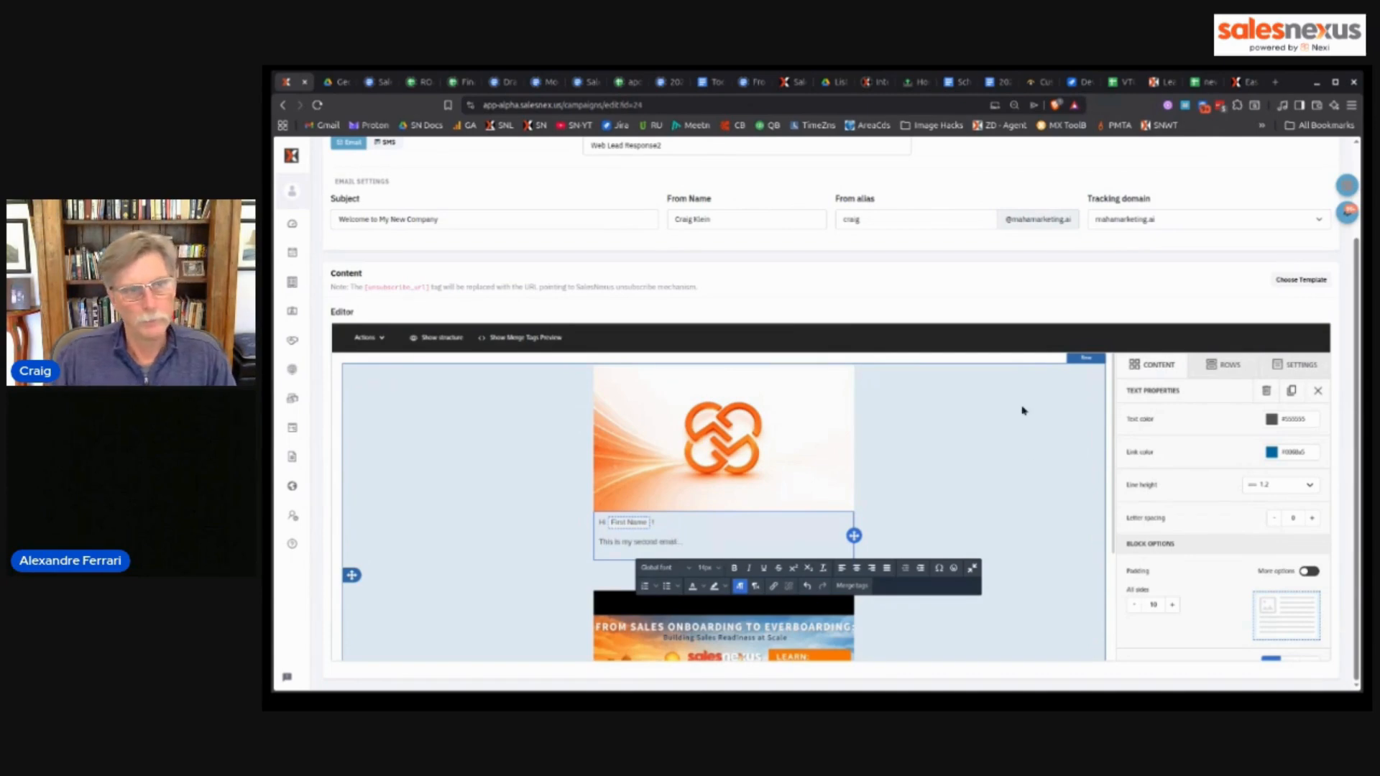
pyautogui.scroll(2, 1134, 348)
pyautogui.click(1250, 158)
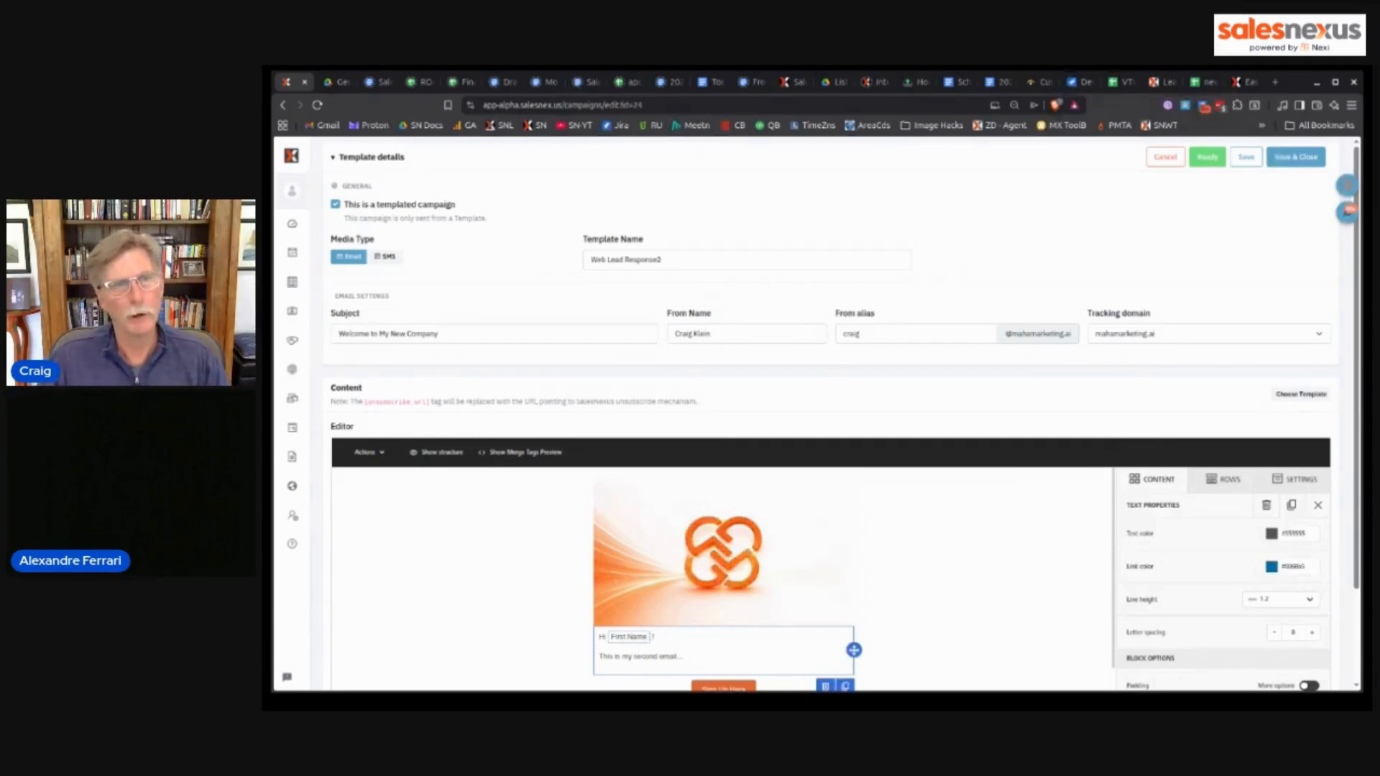
pyautogui.moveTo(281, 238)
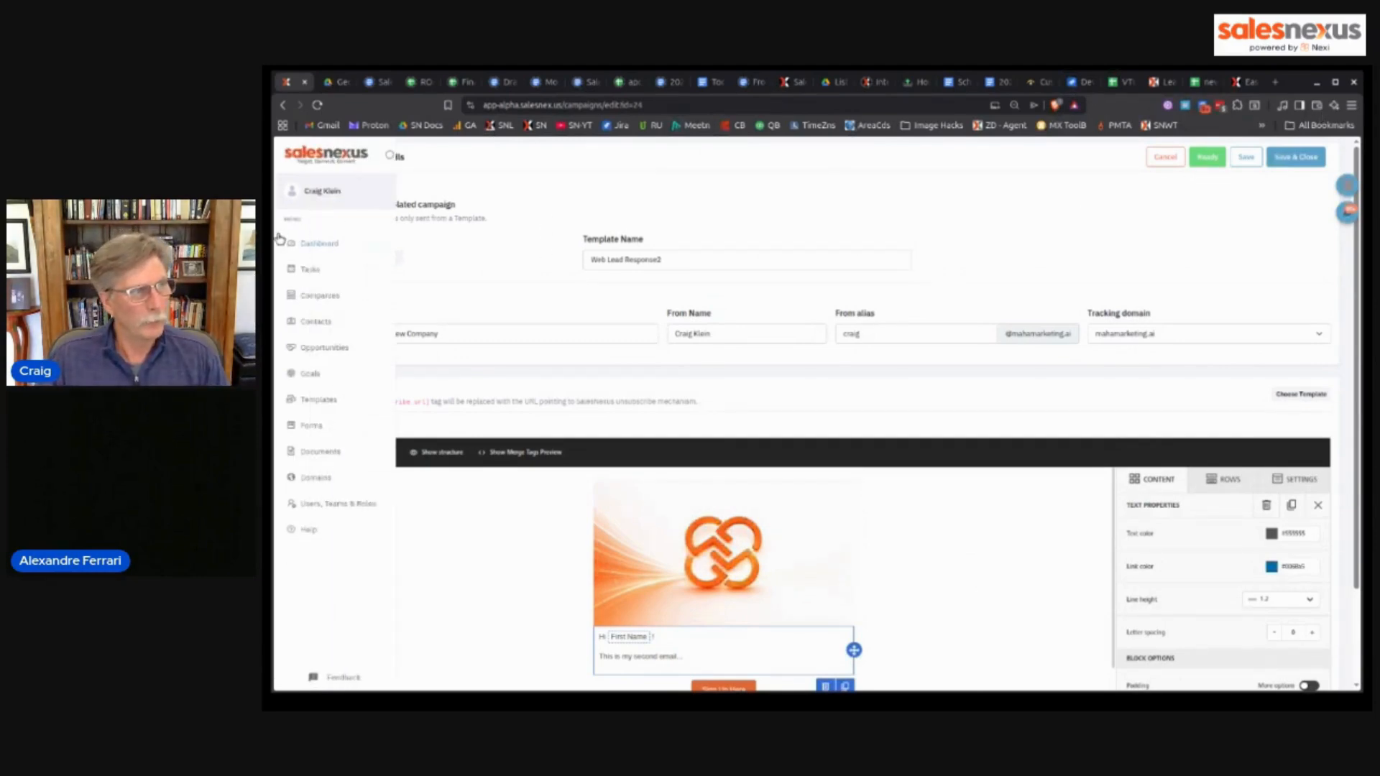
pyautogui.click(309, 402)
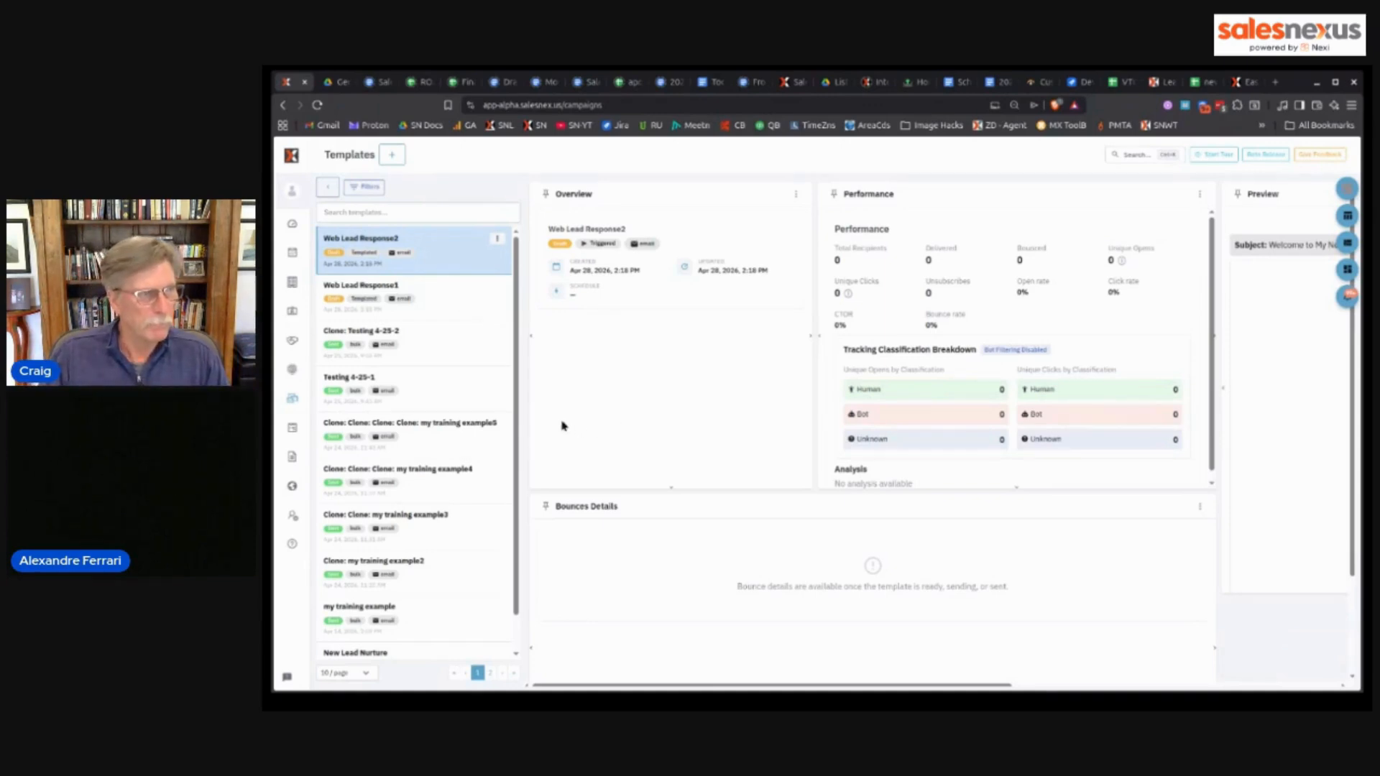
# - Create a new form in the Forms area and name it "My Web Form"
pyautogui.moveTo(284, 428)
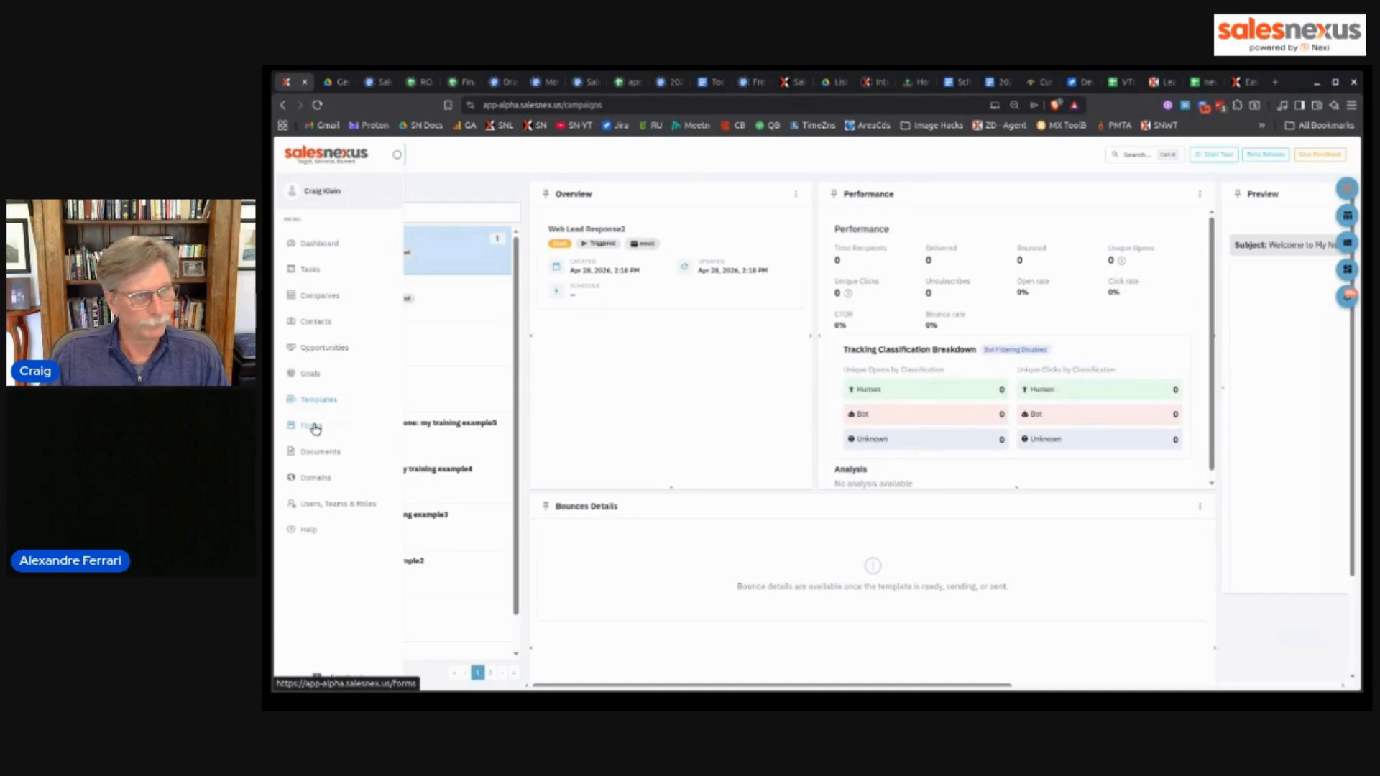
pyautogui.click(313, 427)
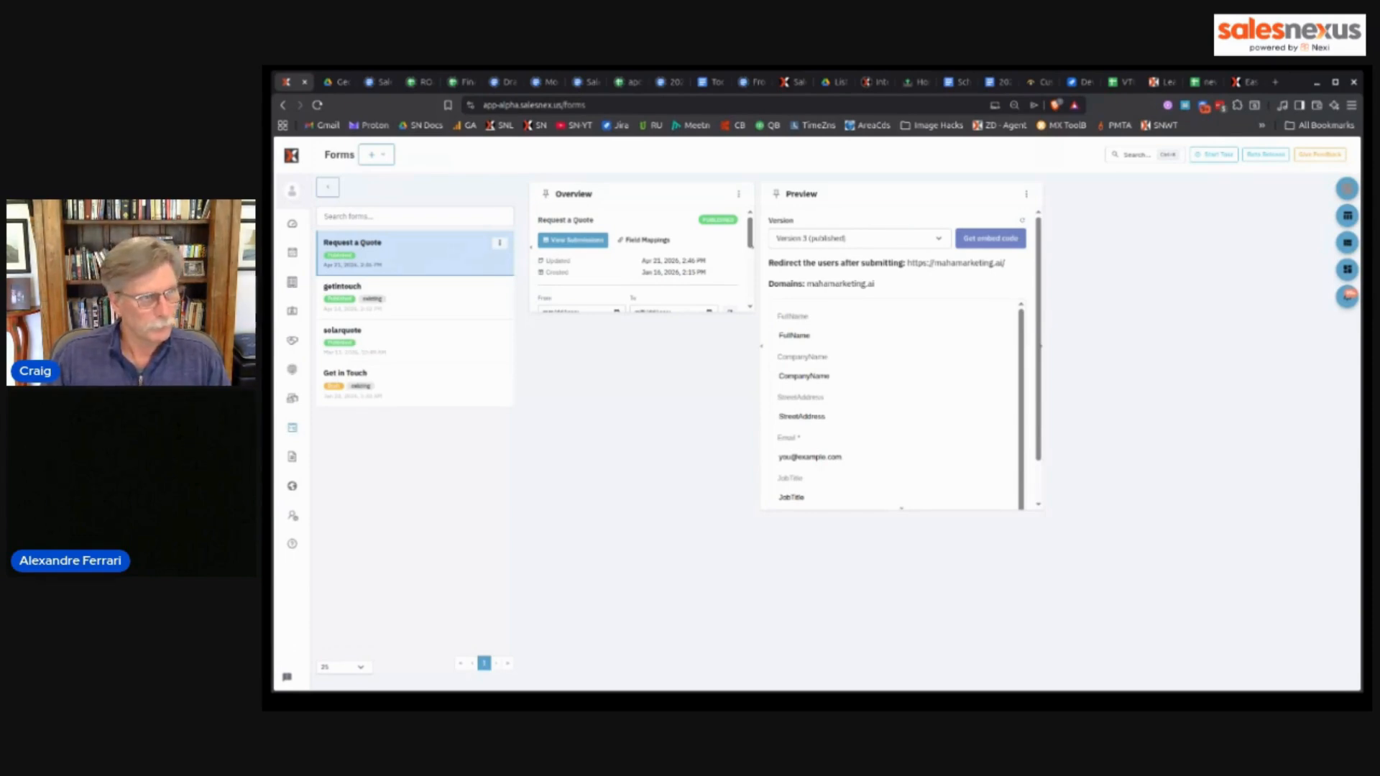
pyautogui.click(382, 162)
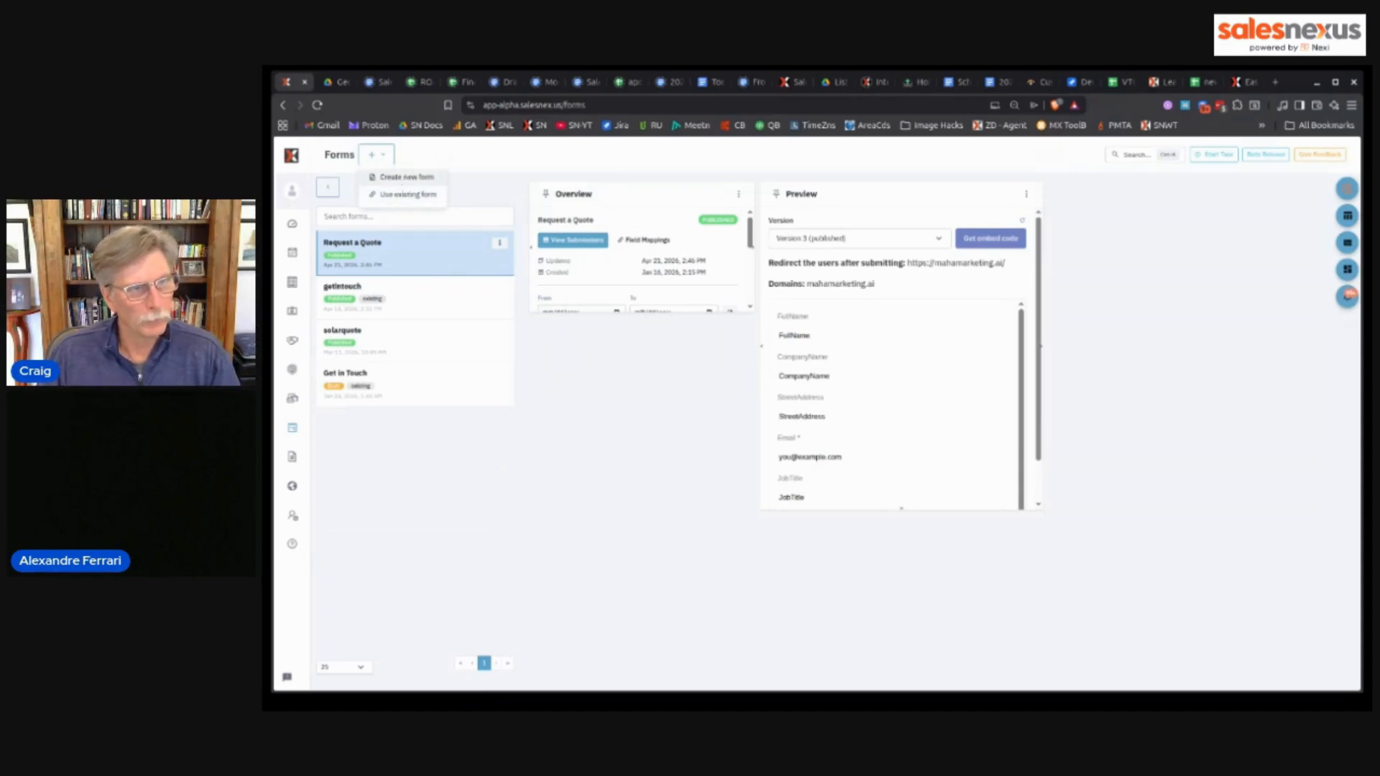
pyautogui.click(404, 178)
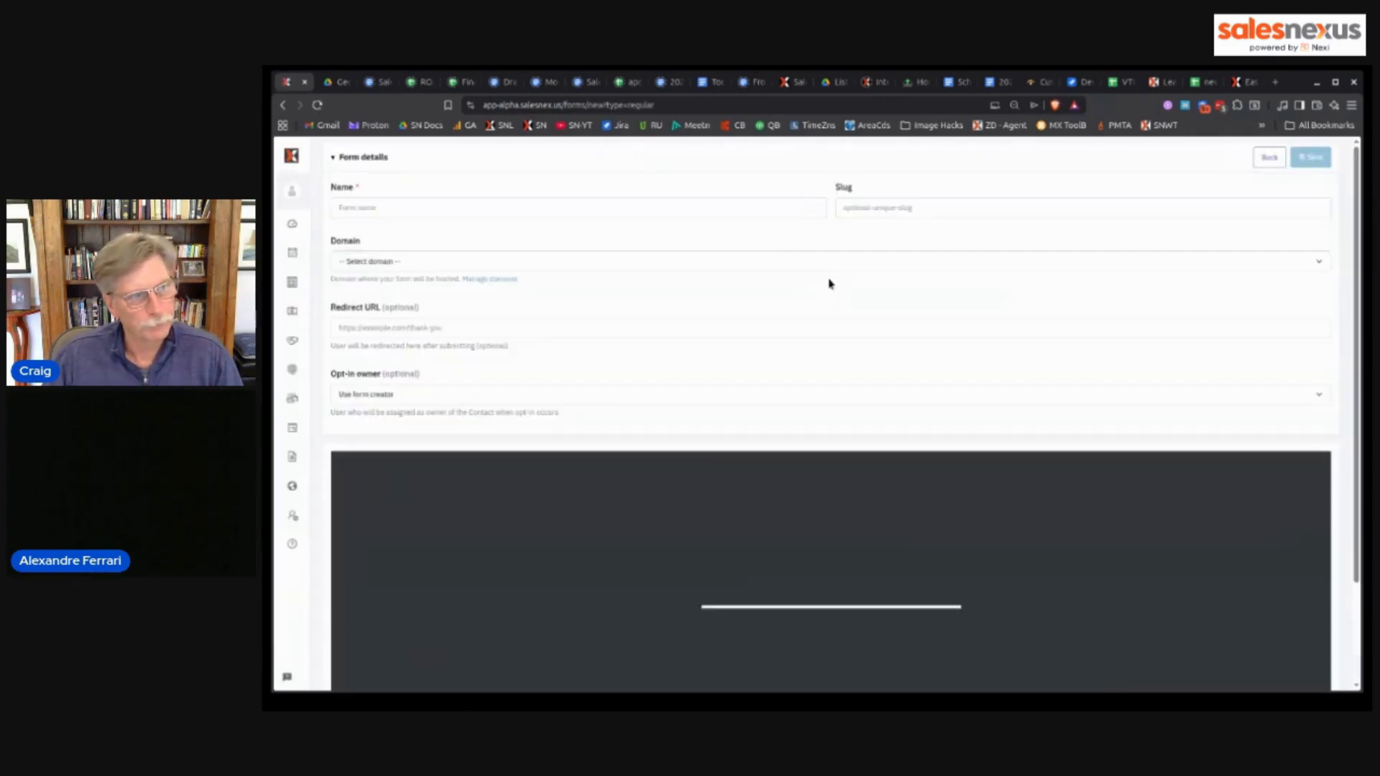
pyautogui.click(509, 209)
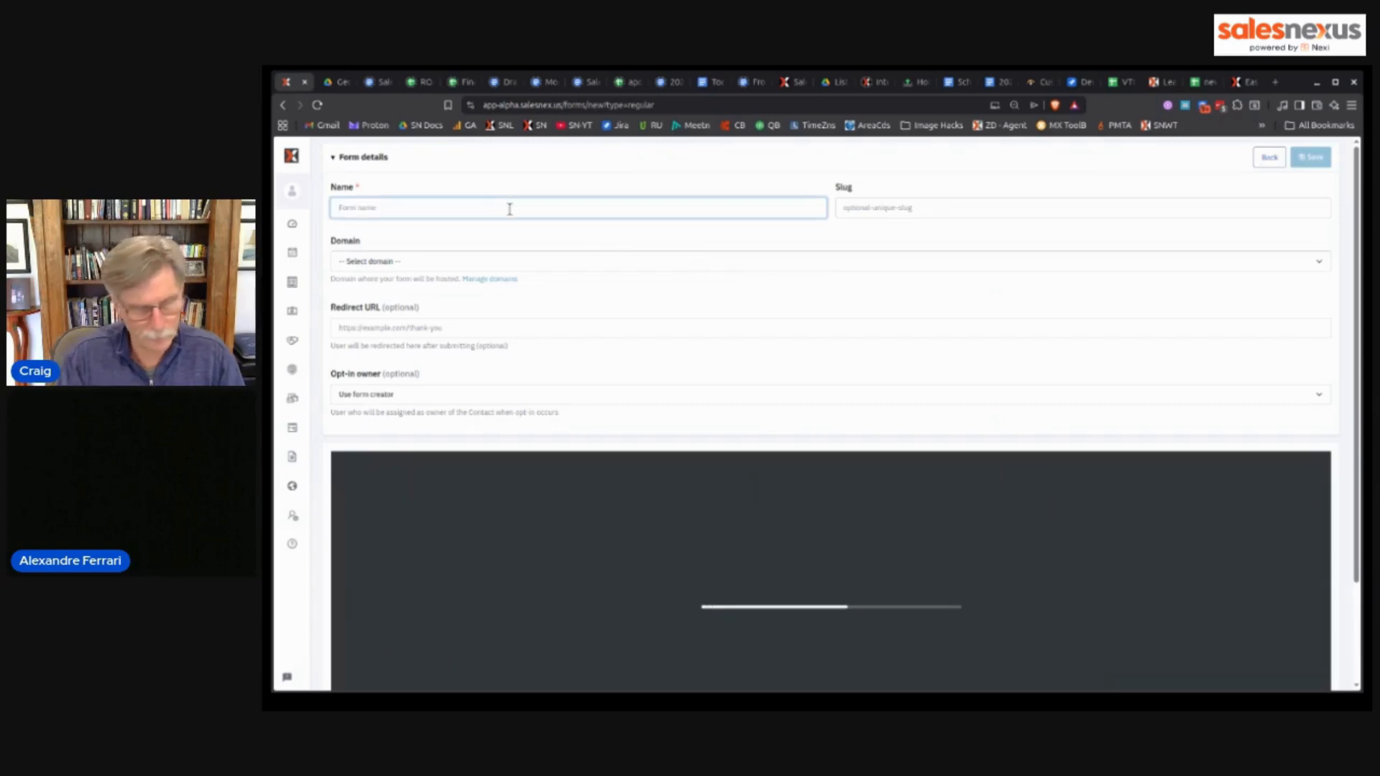
pyautogui.write('My Web Form')
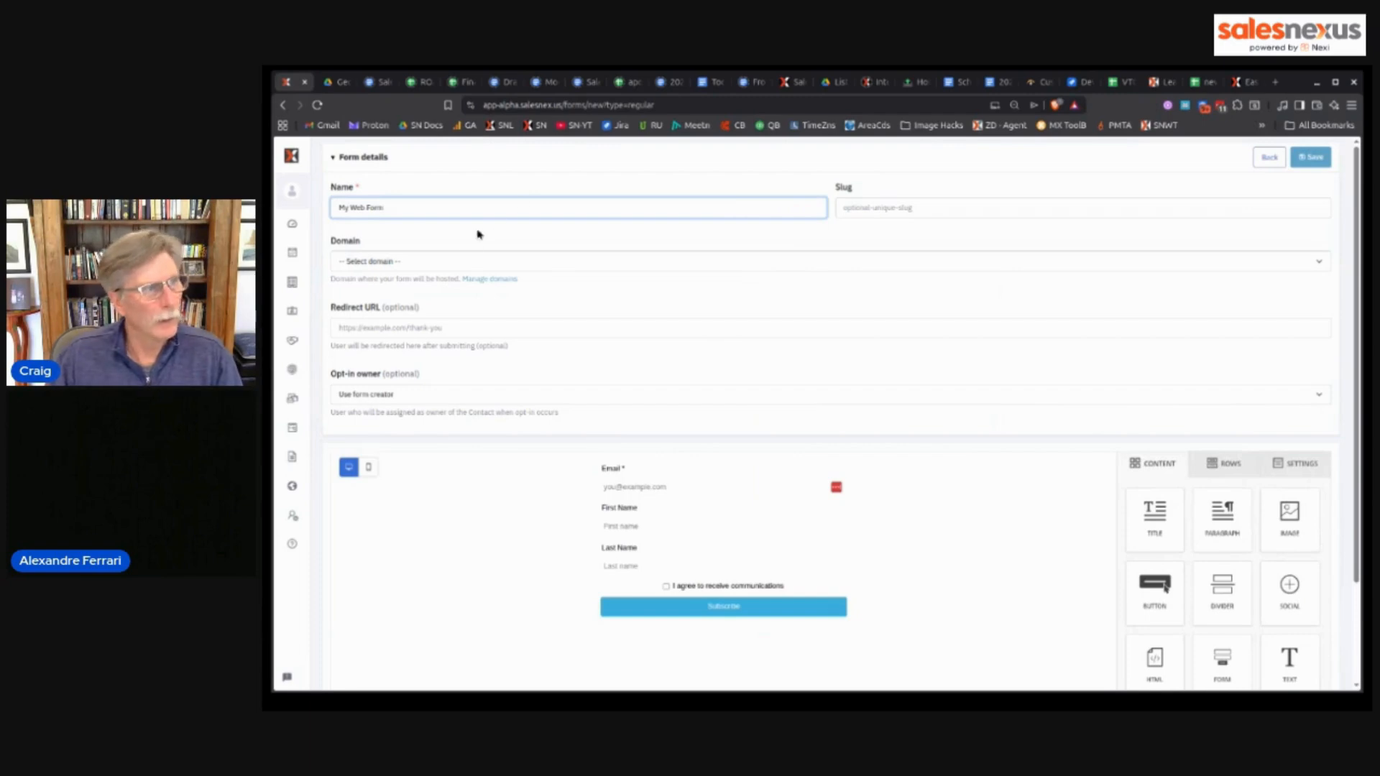
# - Set the form's domain to mahamarketing.ai and assign the mahamarketing.ai user account as opt-in owner, leaving the redirect URL empty
pyautogui.click(458, 265)
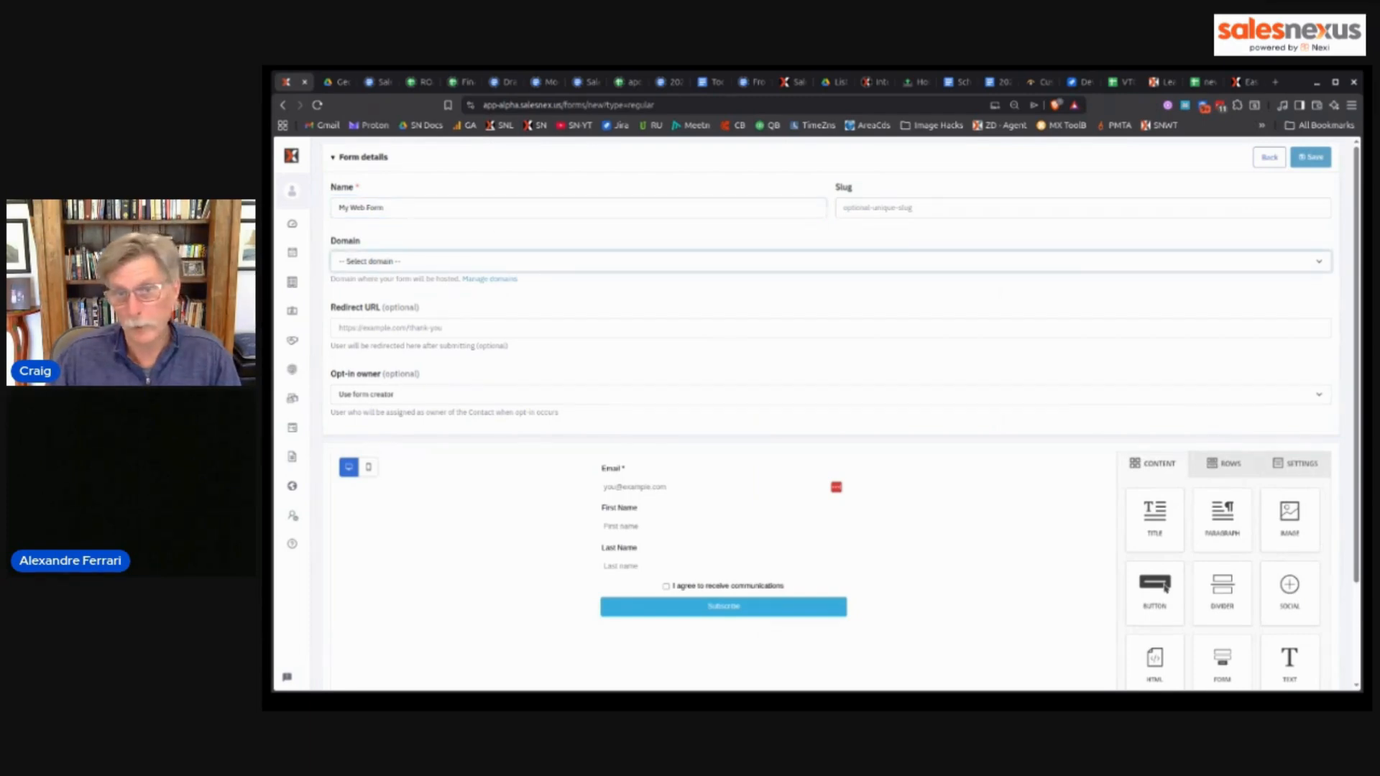
pyautogui.click(432, 290)
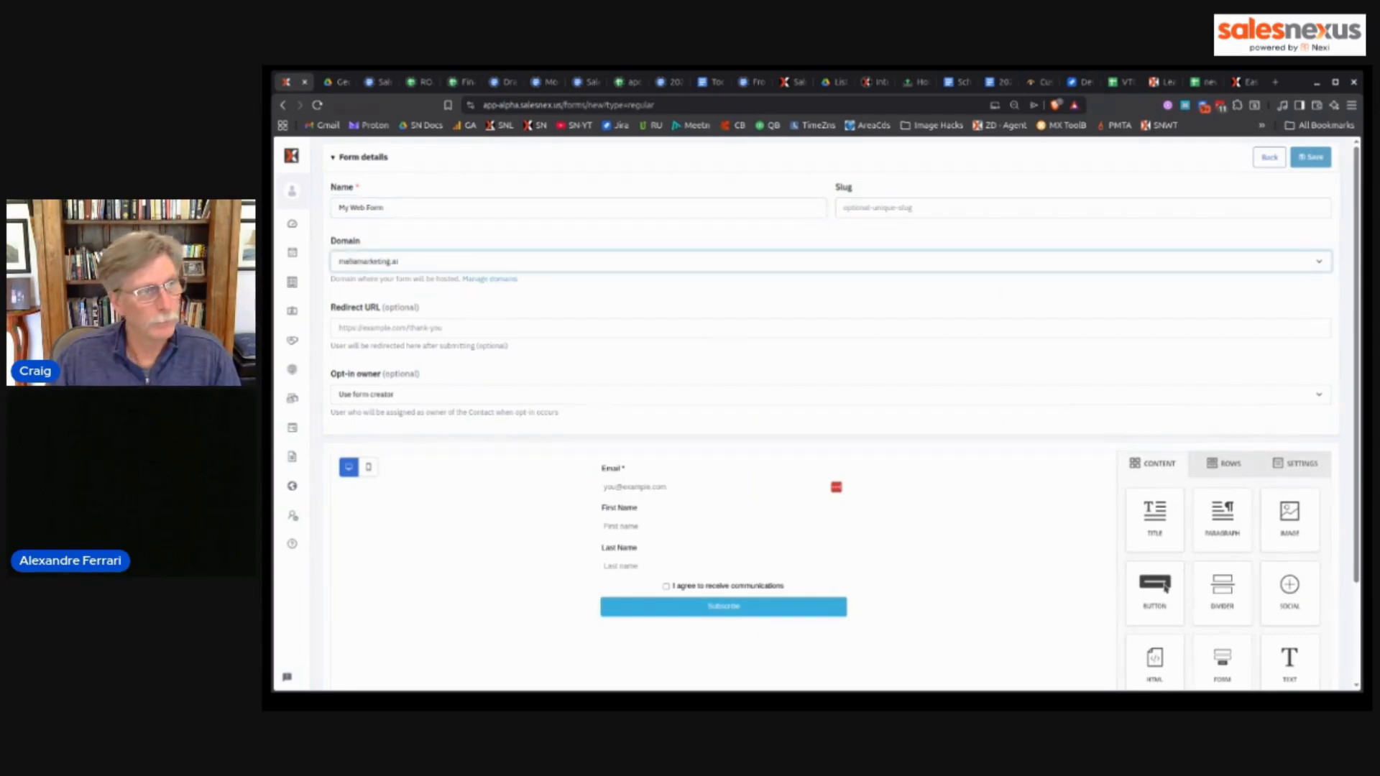
pyautogui.click(415, 327)
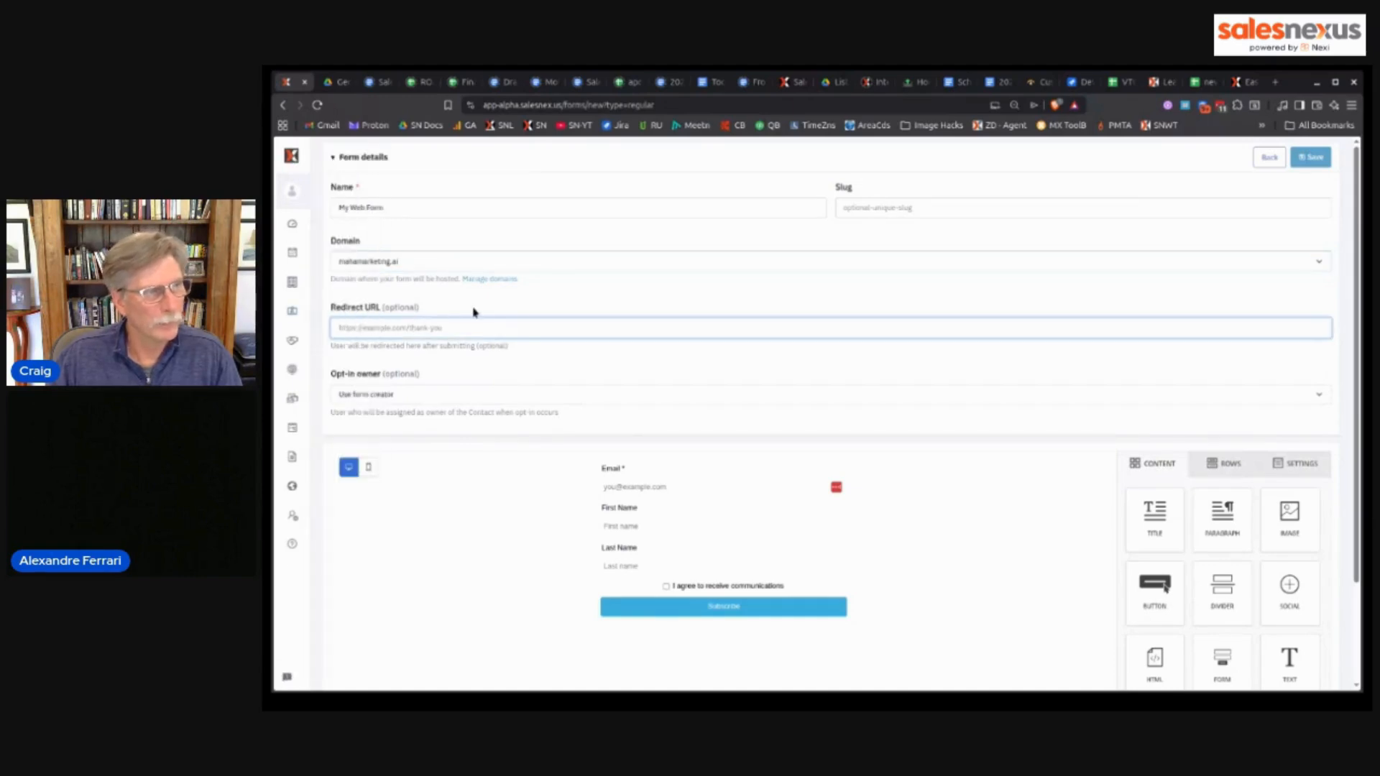
pyautogui.click(400, 396)
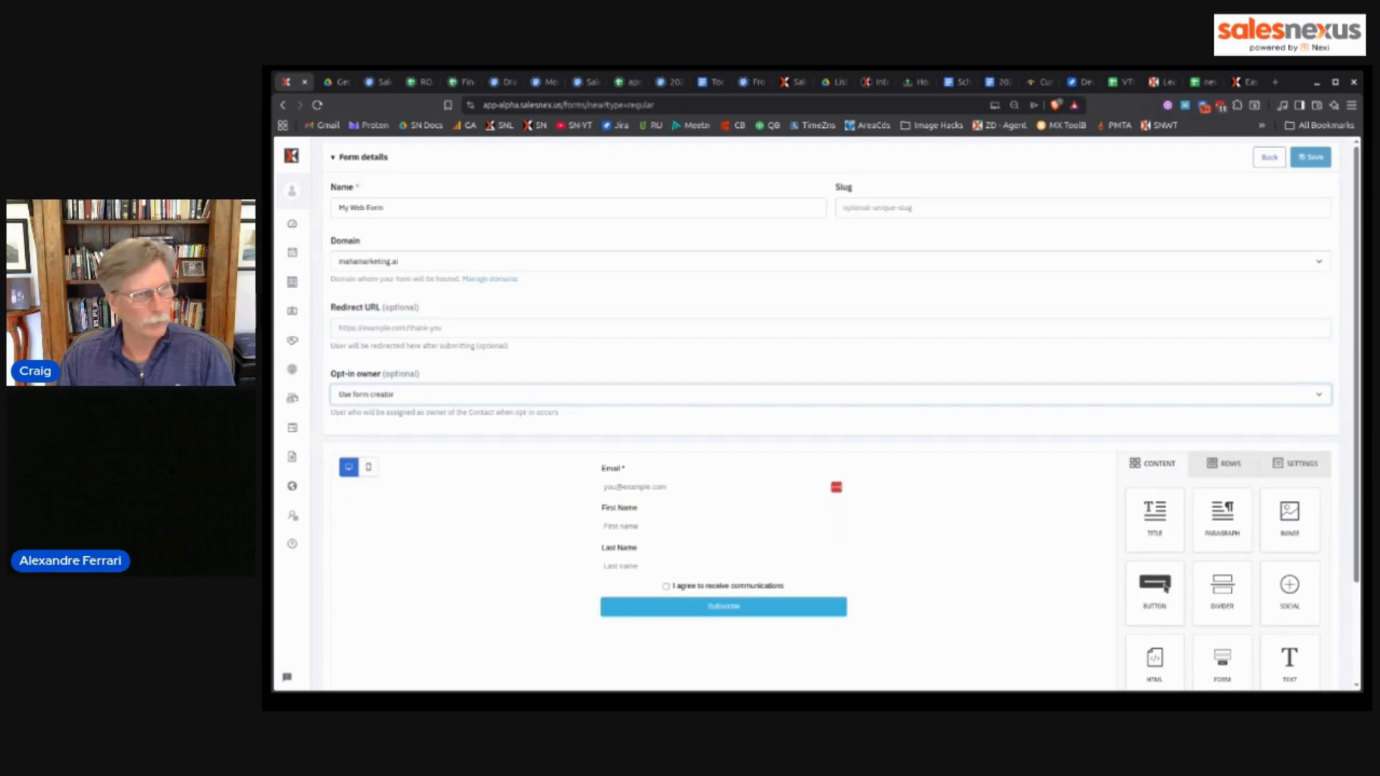
pyautogui.click(535, 369)
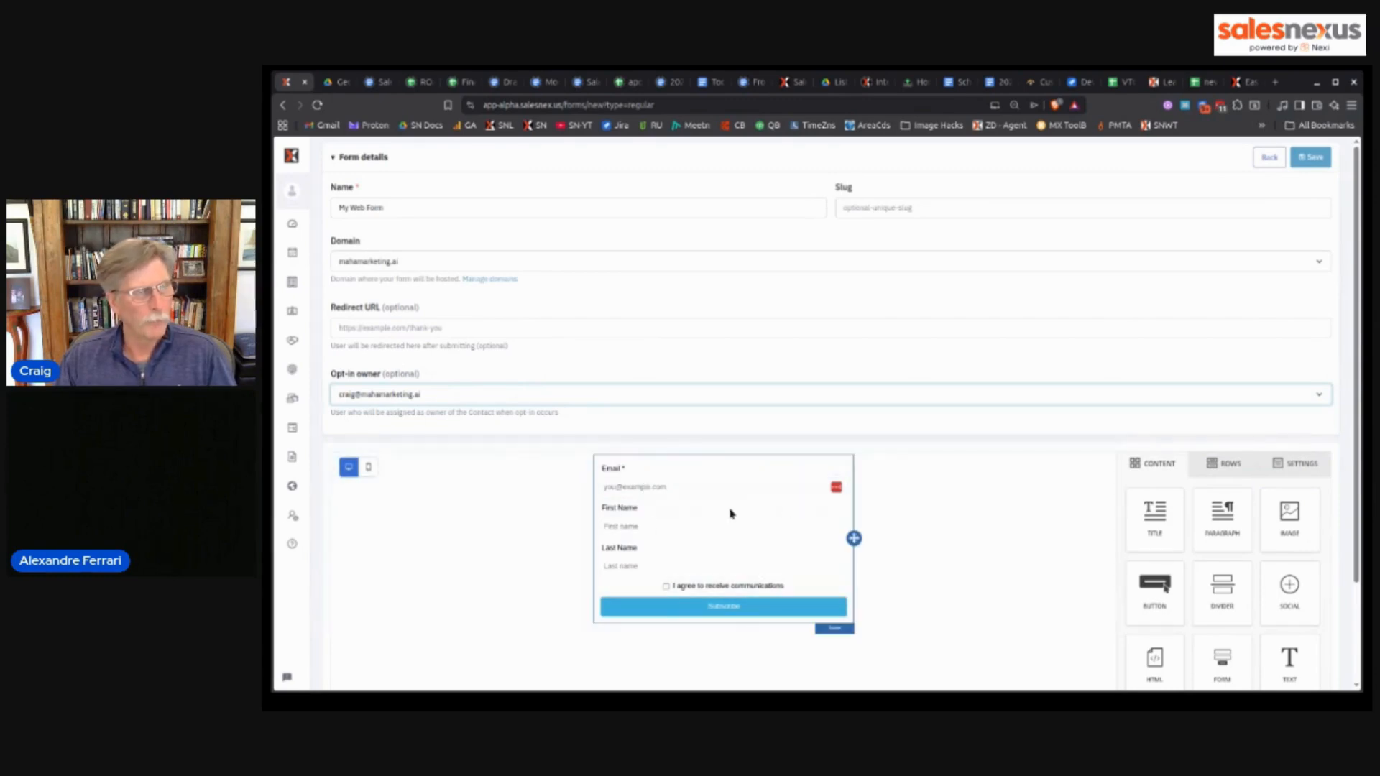
pyautogui.scroll(-2, 1044, 460)
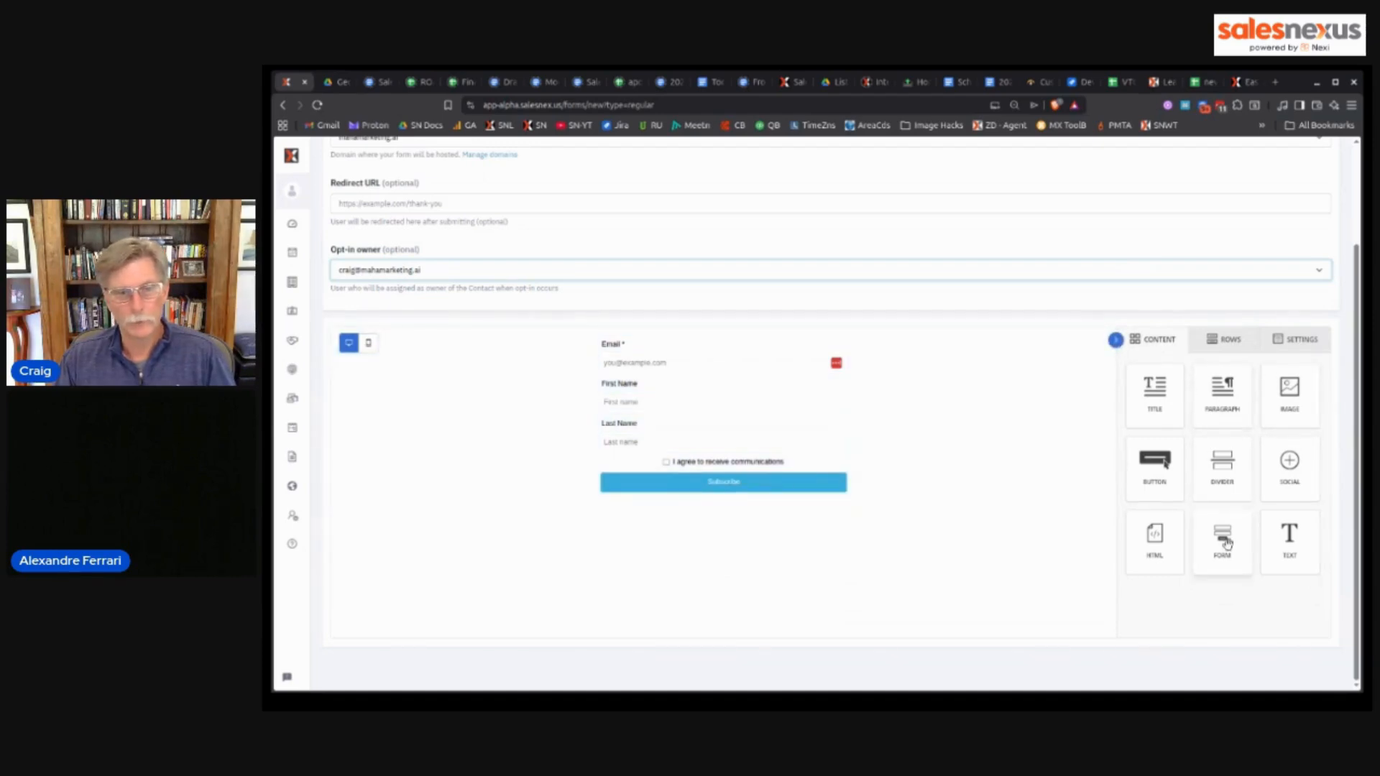
# - Move the Email field below Last Name in the form block's field list
pyautogui.moveTo(1229, 544); pyautogui.dragTo(1226, 543)
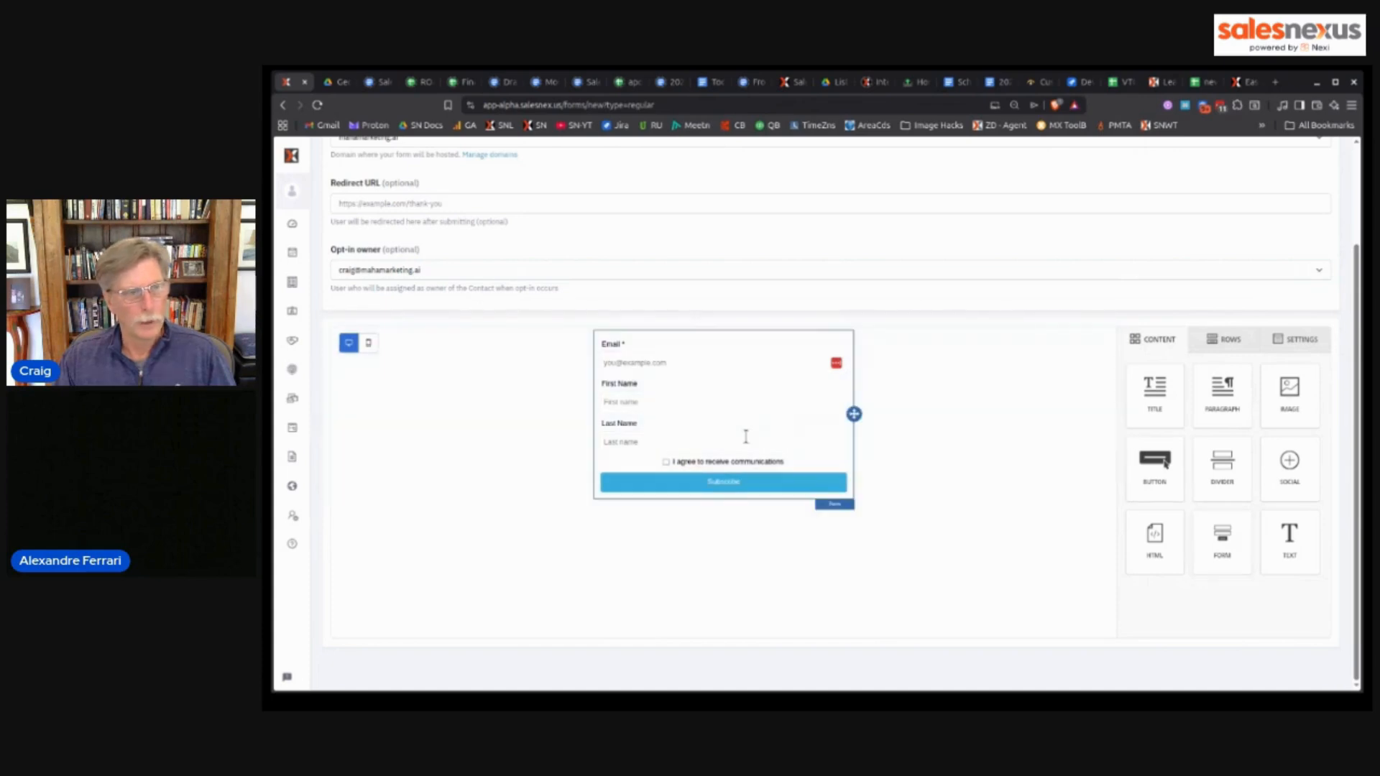
pyautogui.click(777, 391)
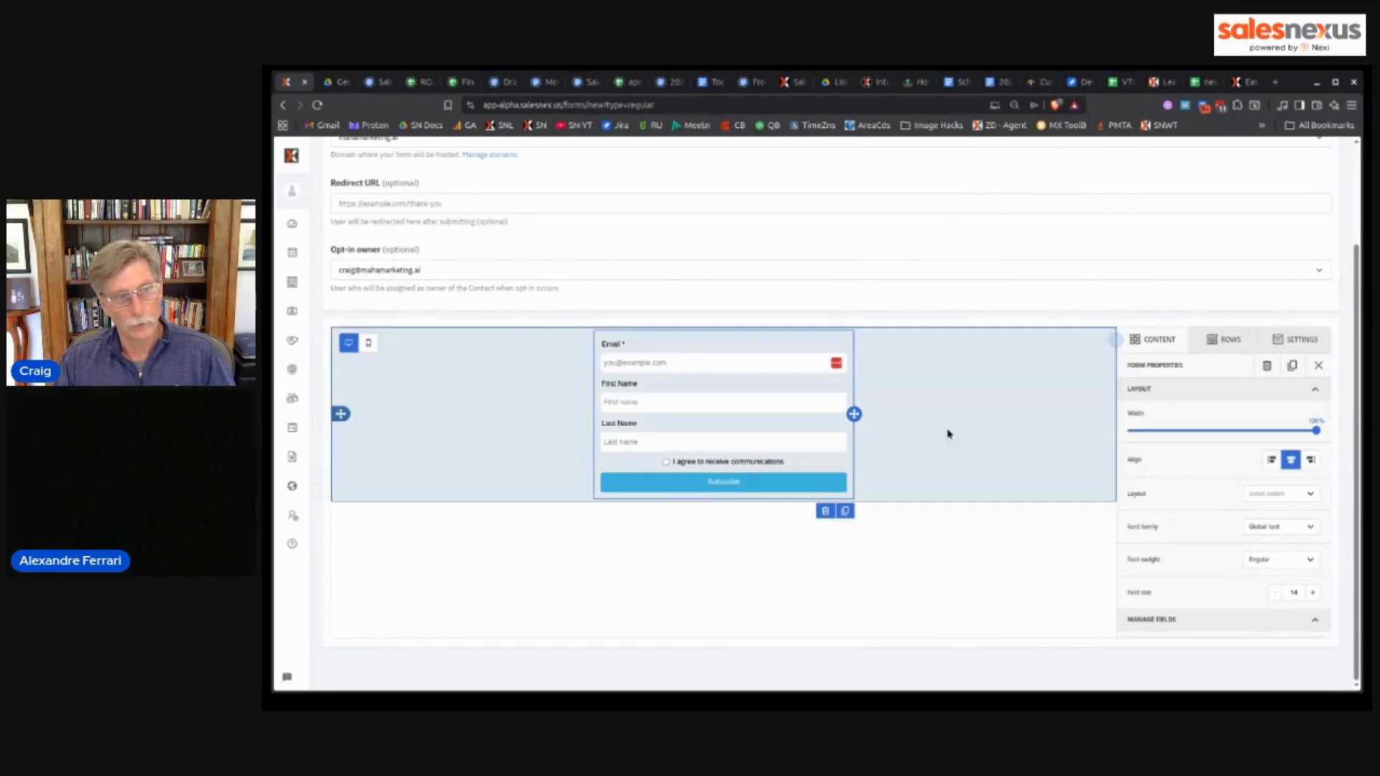
pyautogui.scroll(-2, 1230, 442)
pyautogui.scroll(-2, 1229, 443)
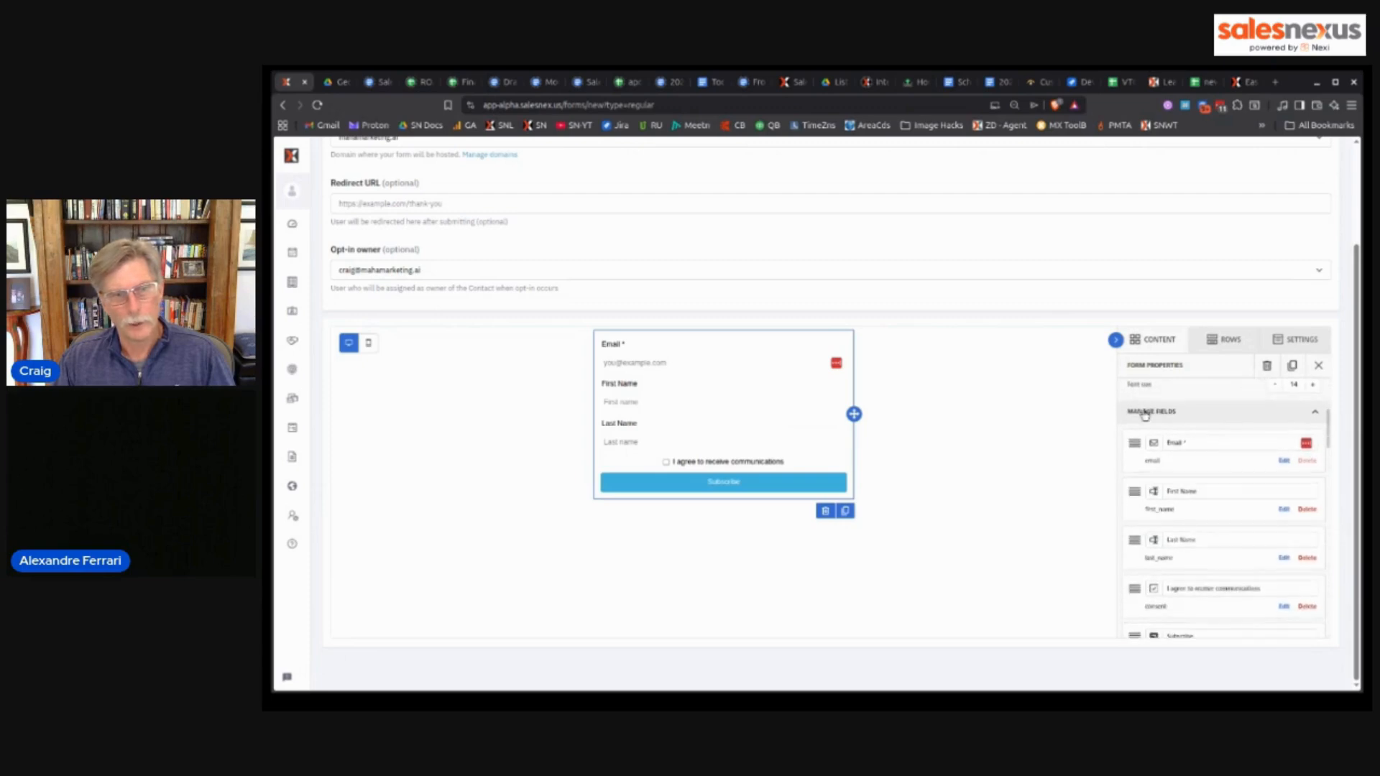
pyautogui.scroll(-3, 1165, 437)
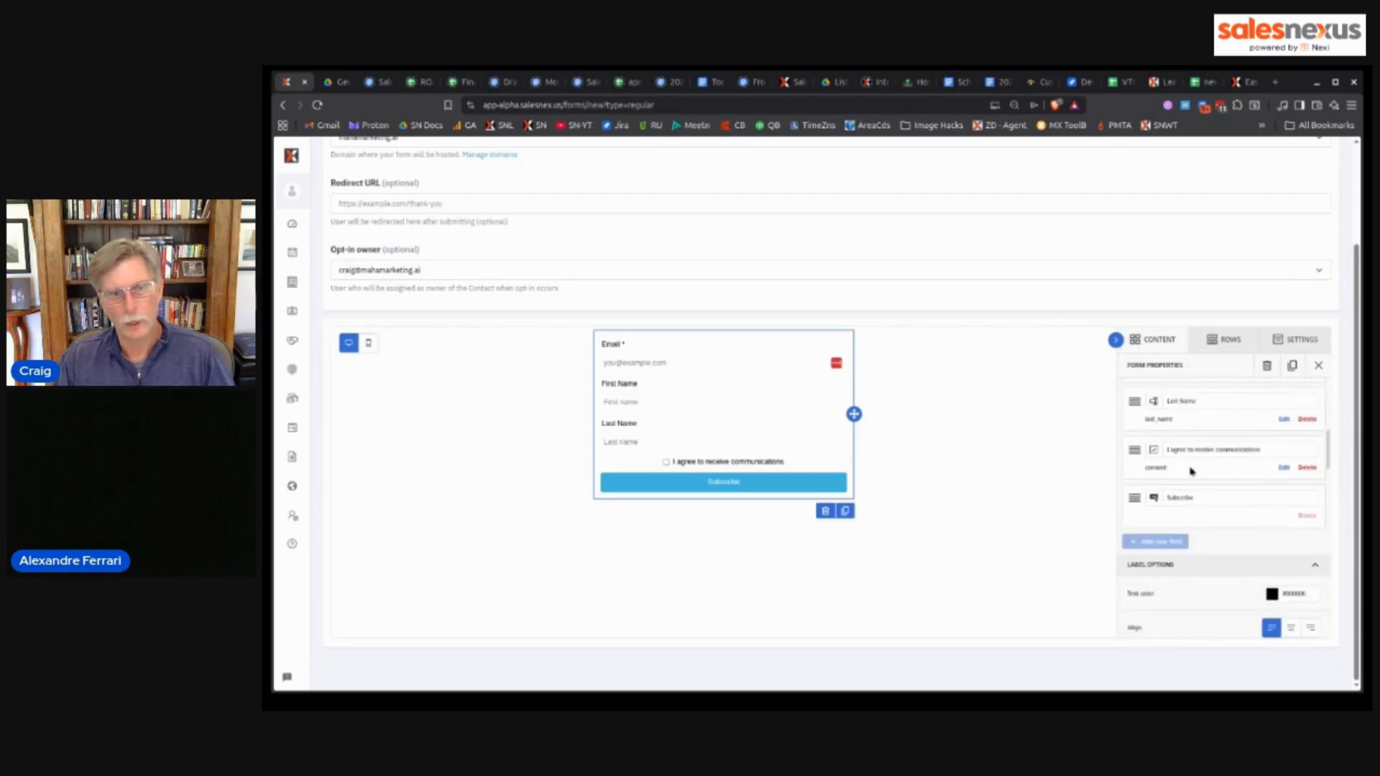
pyautogui.scroll(1, 1212, 492)
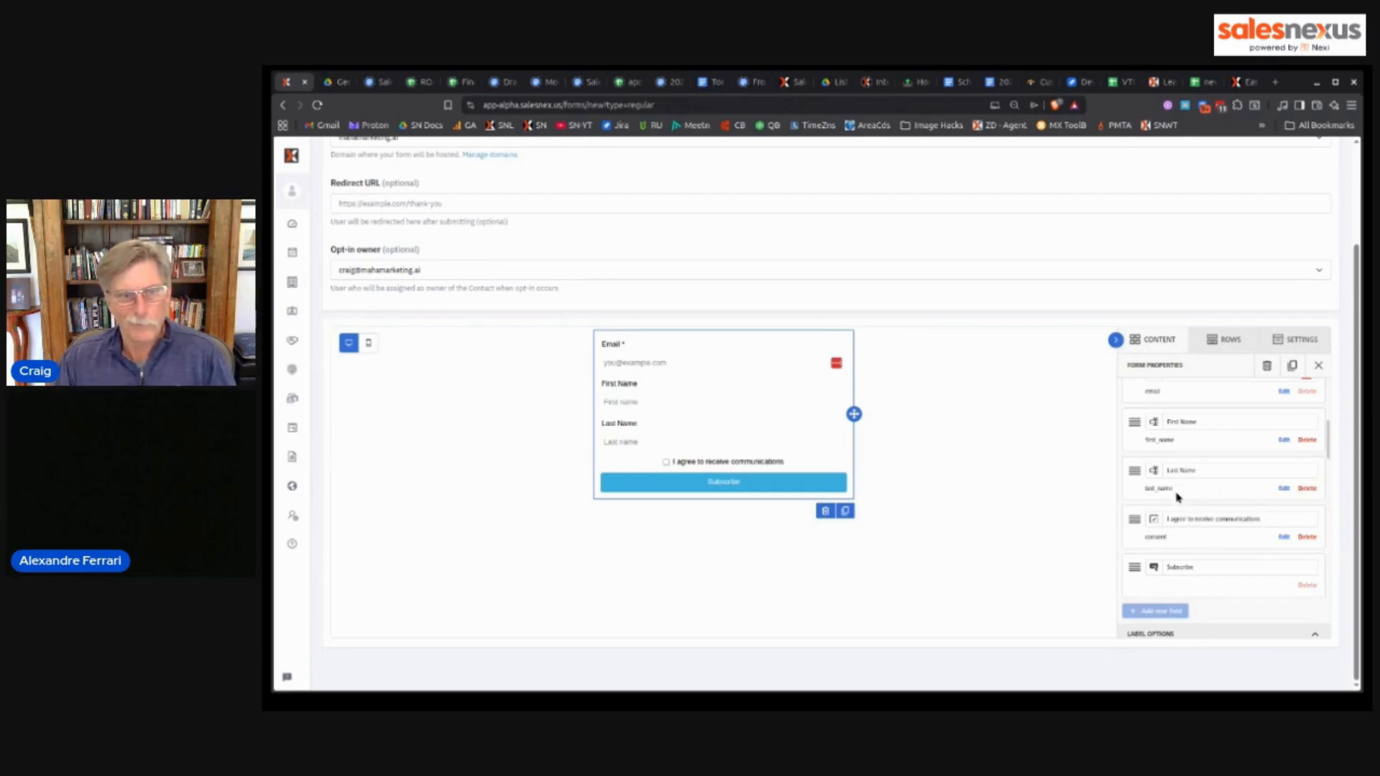
pyautogui.scroll(2, 1175, 496)
pyautogui.moveTo(1135, 514); pyautogui.dragTo(1138, 617)
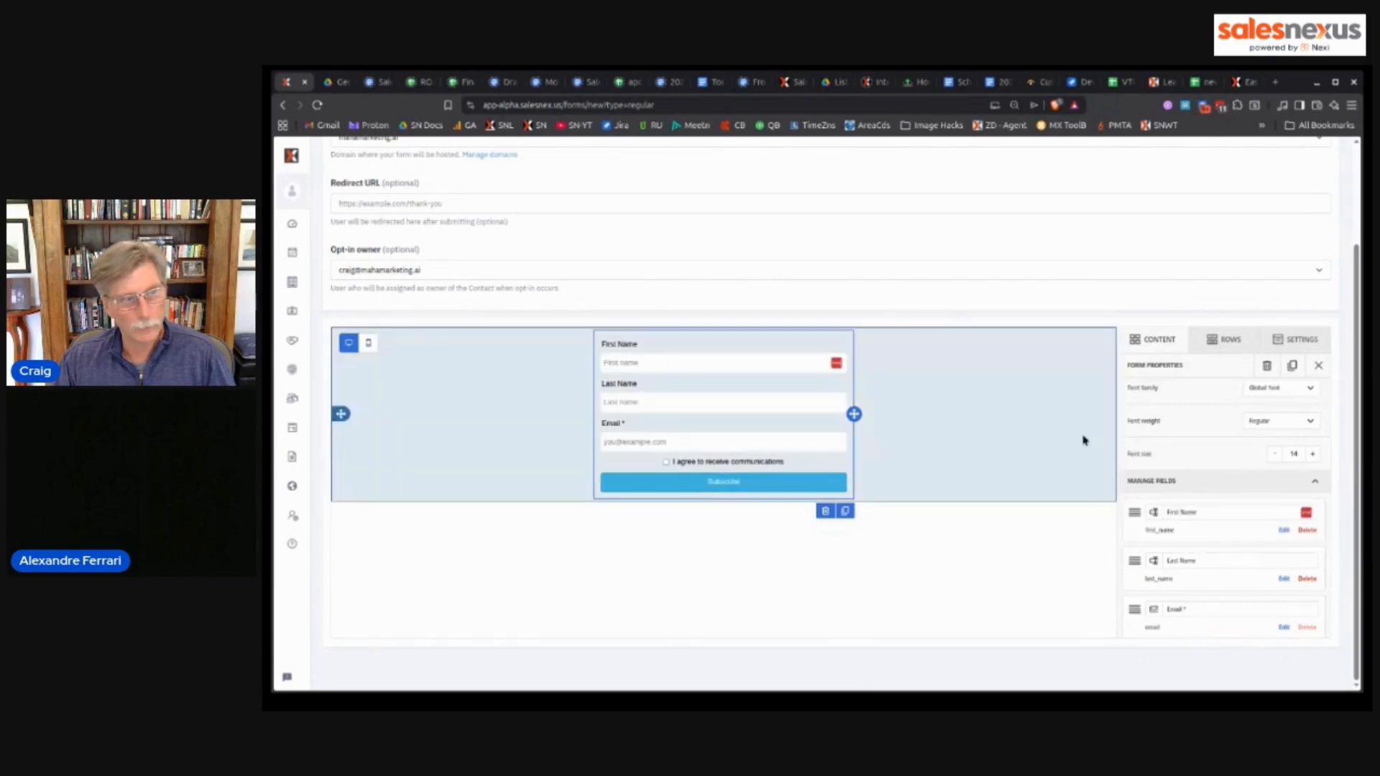
# - Examine the form block's option for adding a new field and its label, padding, border and button styling settings
pyautogui.scroll(-2, 1191, 553)
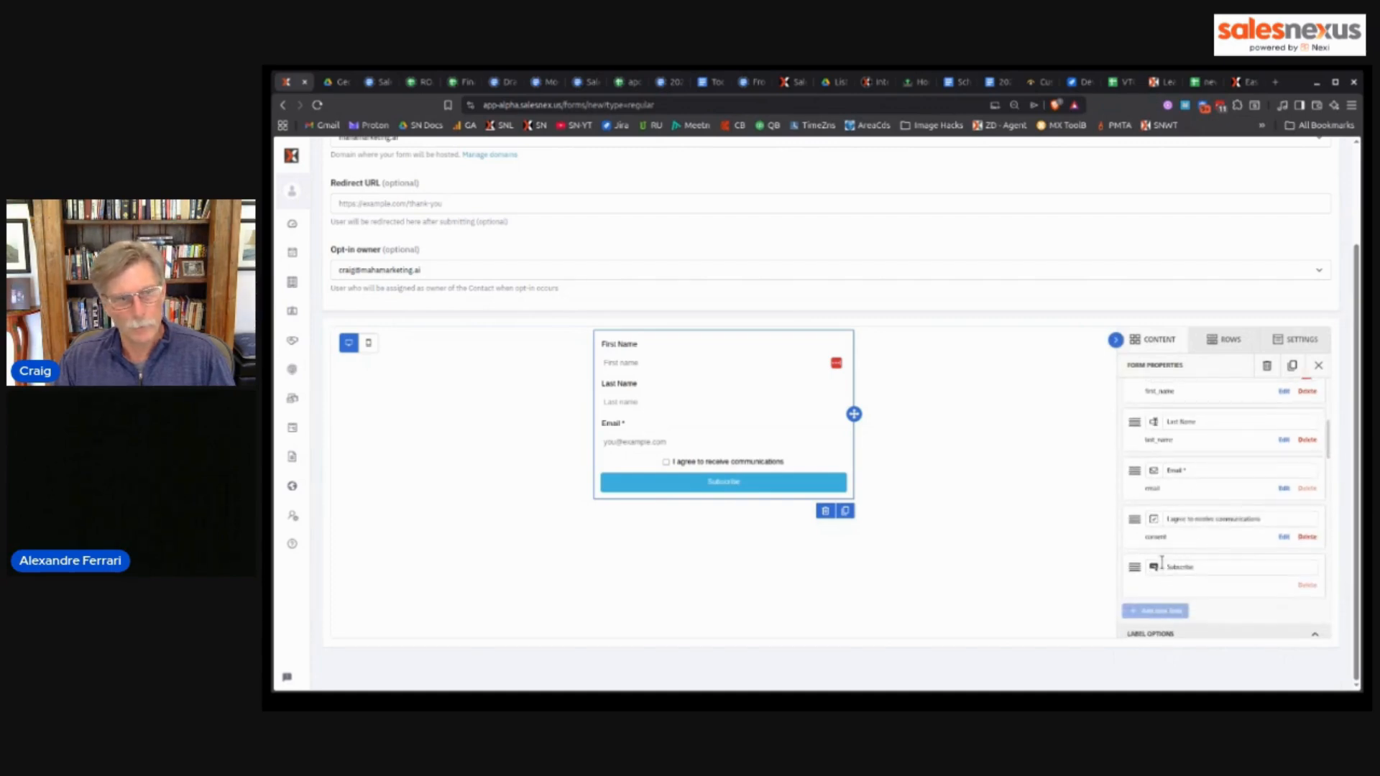
pyautogui.click(792, 442)
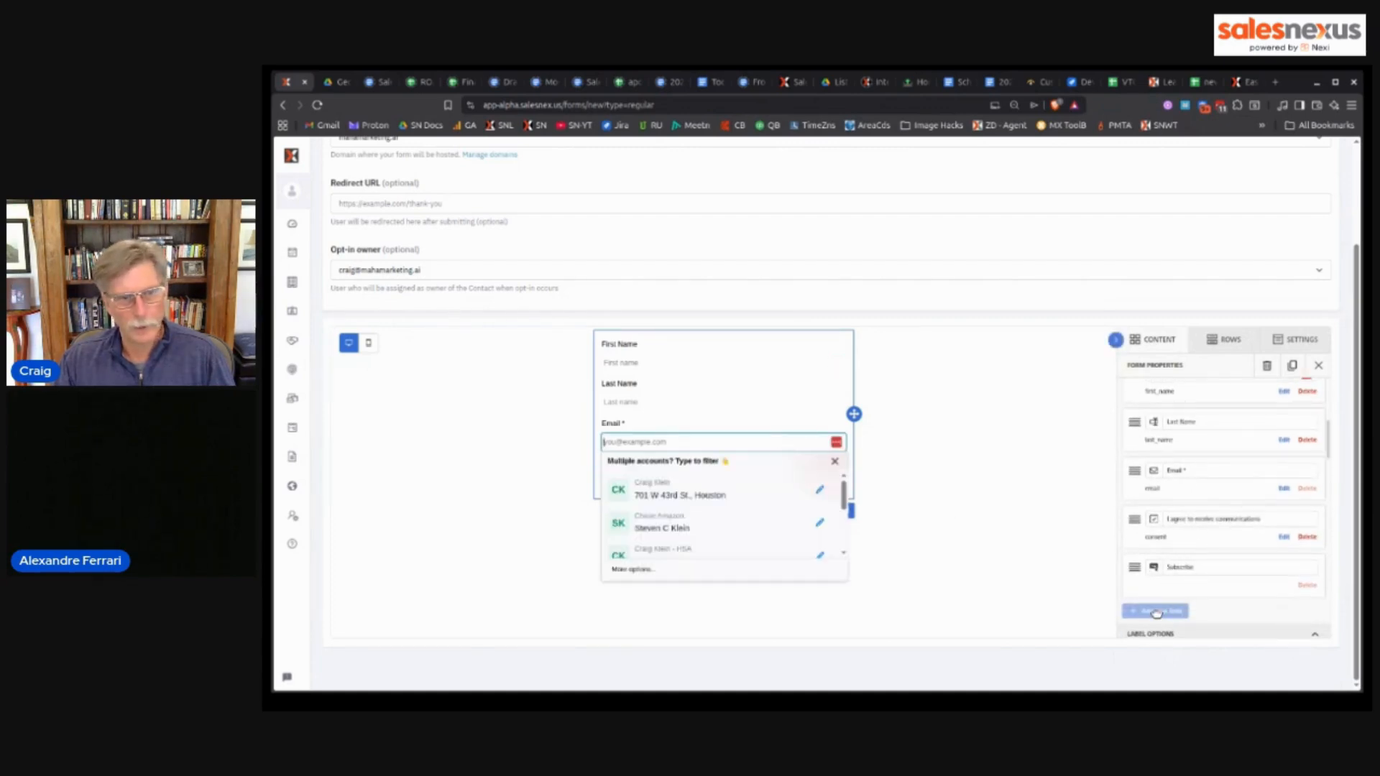
pyautogui.click(1156, 612)
pyautogui.scroll(1, 1210, 415)
pyautogui.scroll(4, 1211, 415)
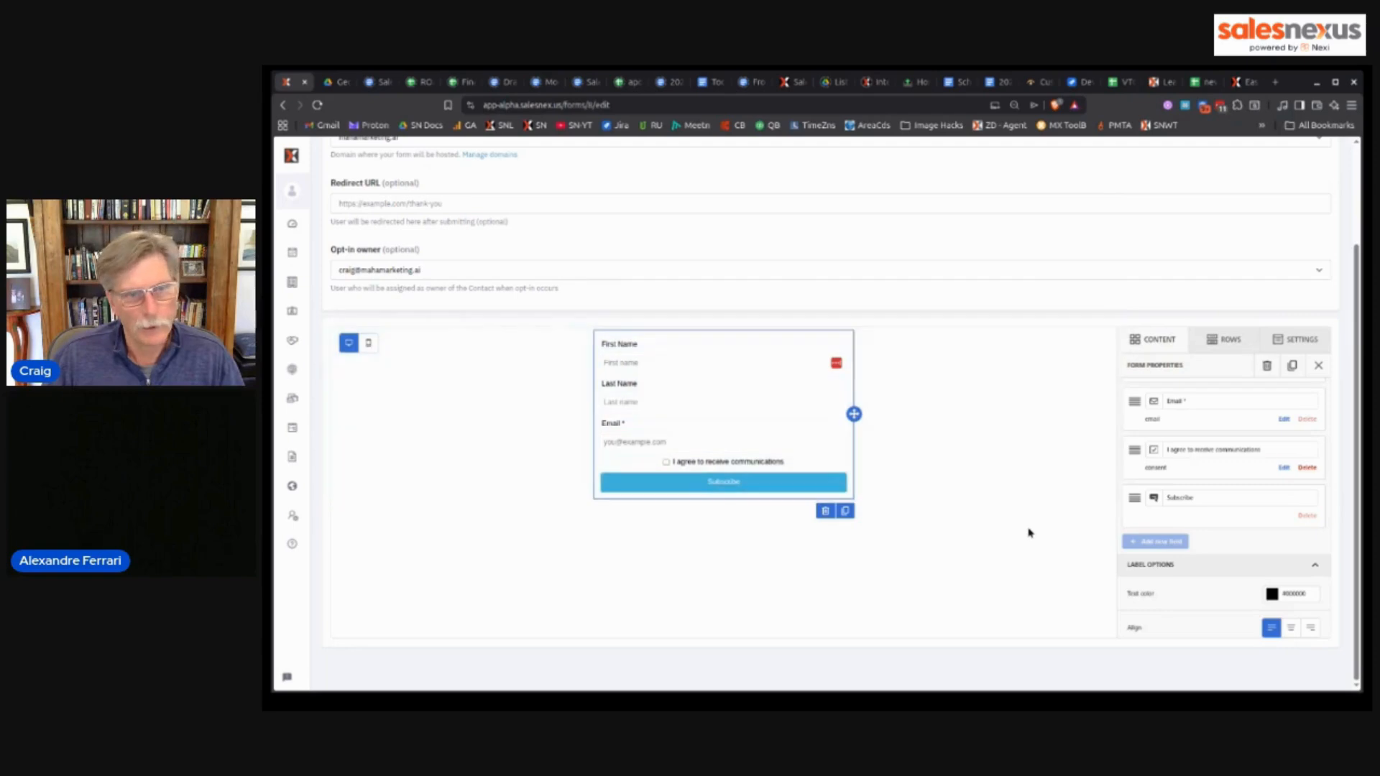
pyautogui.scroll(3, 1056, 550)
pyautogui.scroll(-3, 1072, 547)
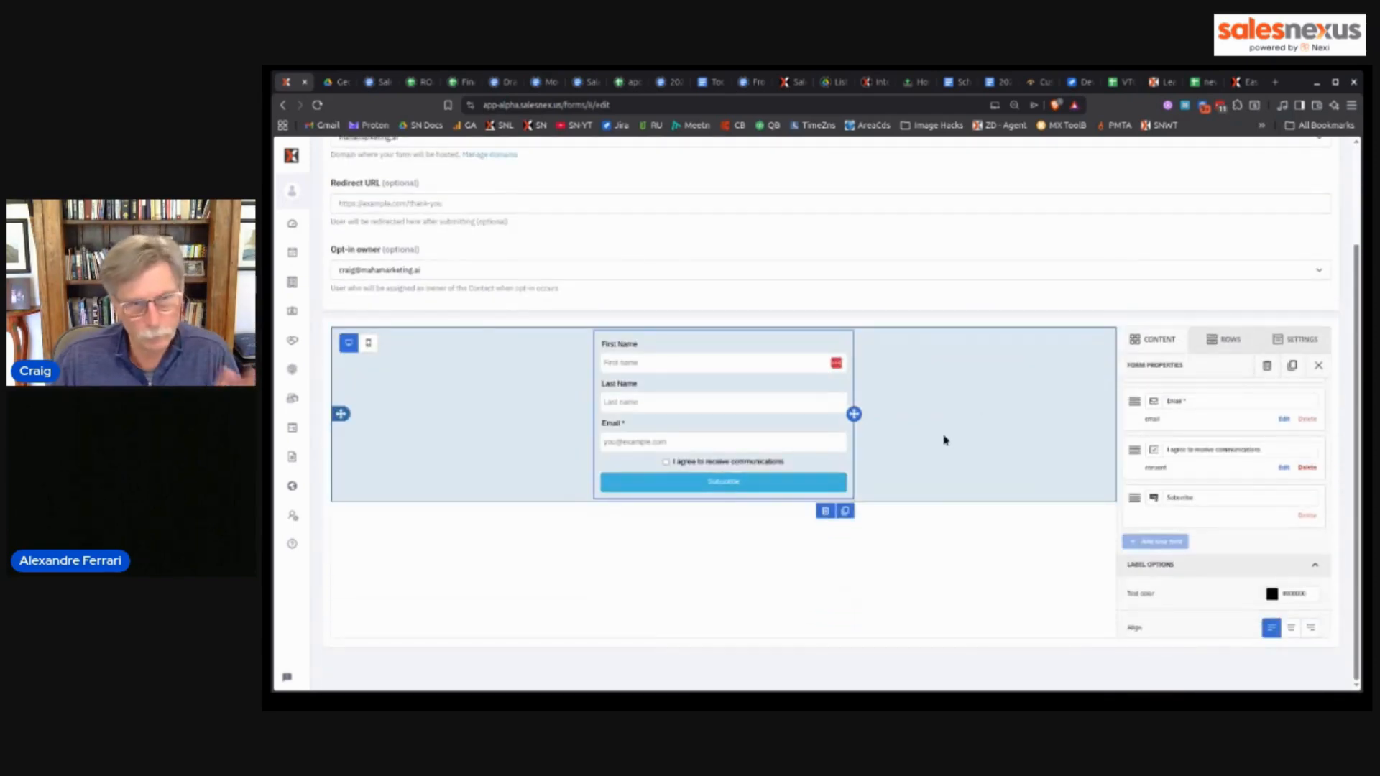
pyautogui.scroll(-5, 1265, 474)
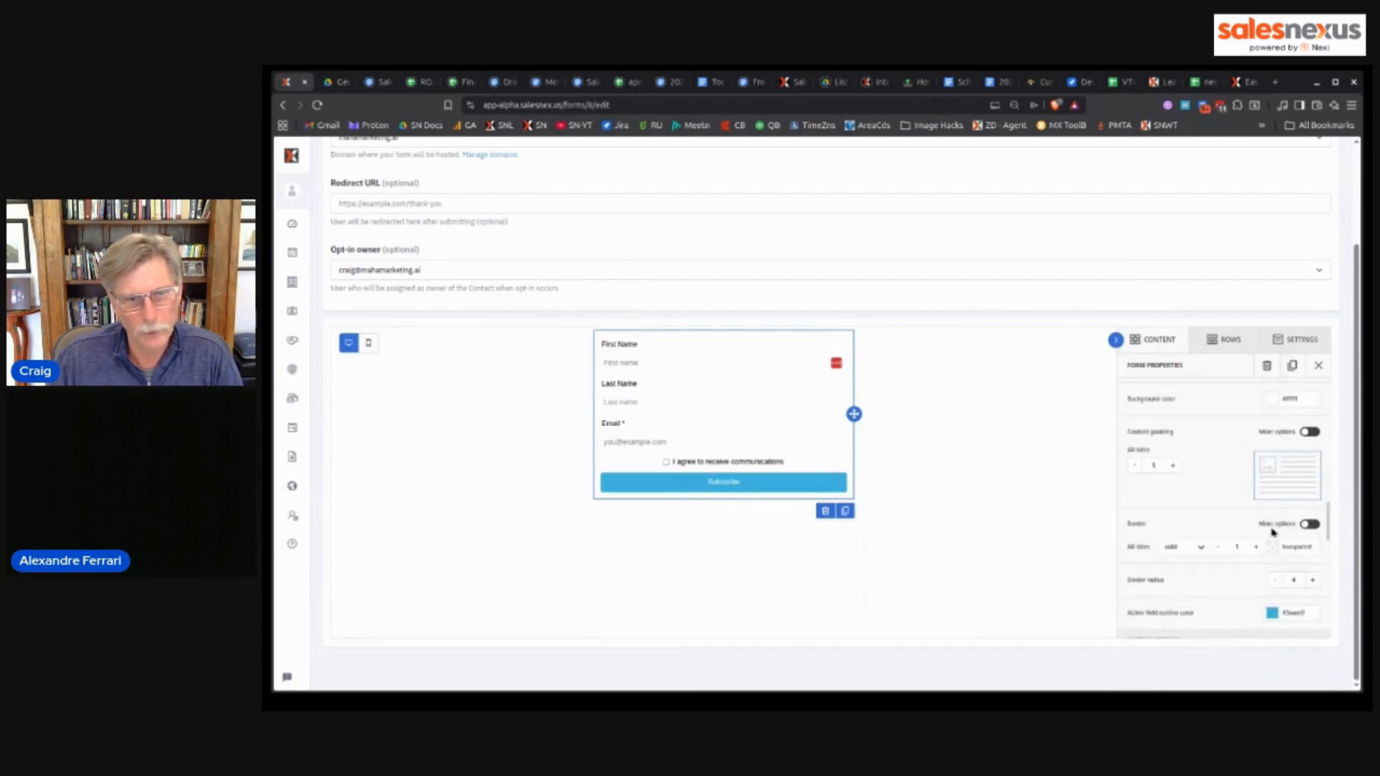
pyautogui.click(707, 408)
pyautogui.click(713, 379)
pyautogui.click(713, 364)
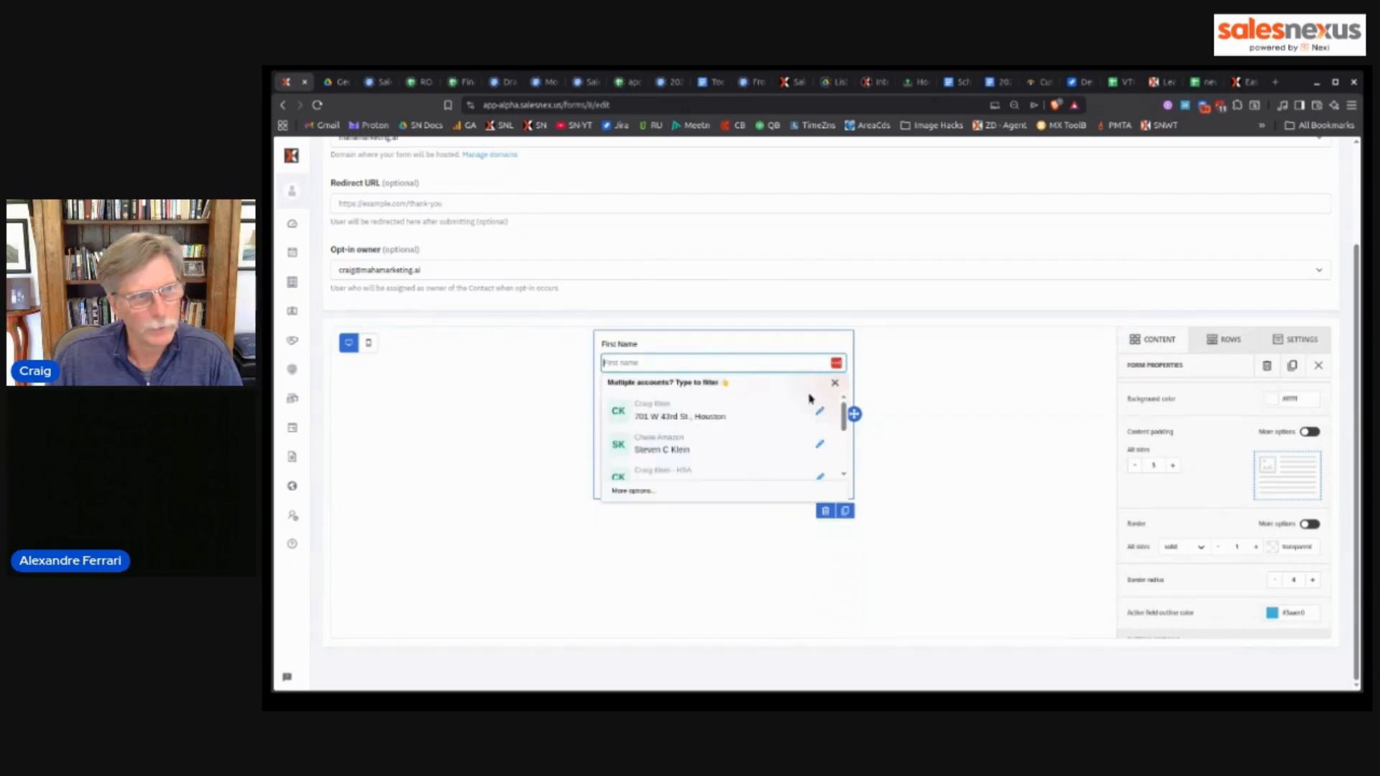
pyautogui.scroll(-1, 1243, 564)
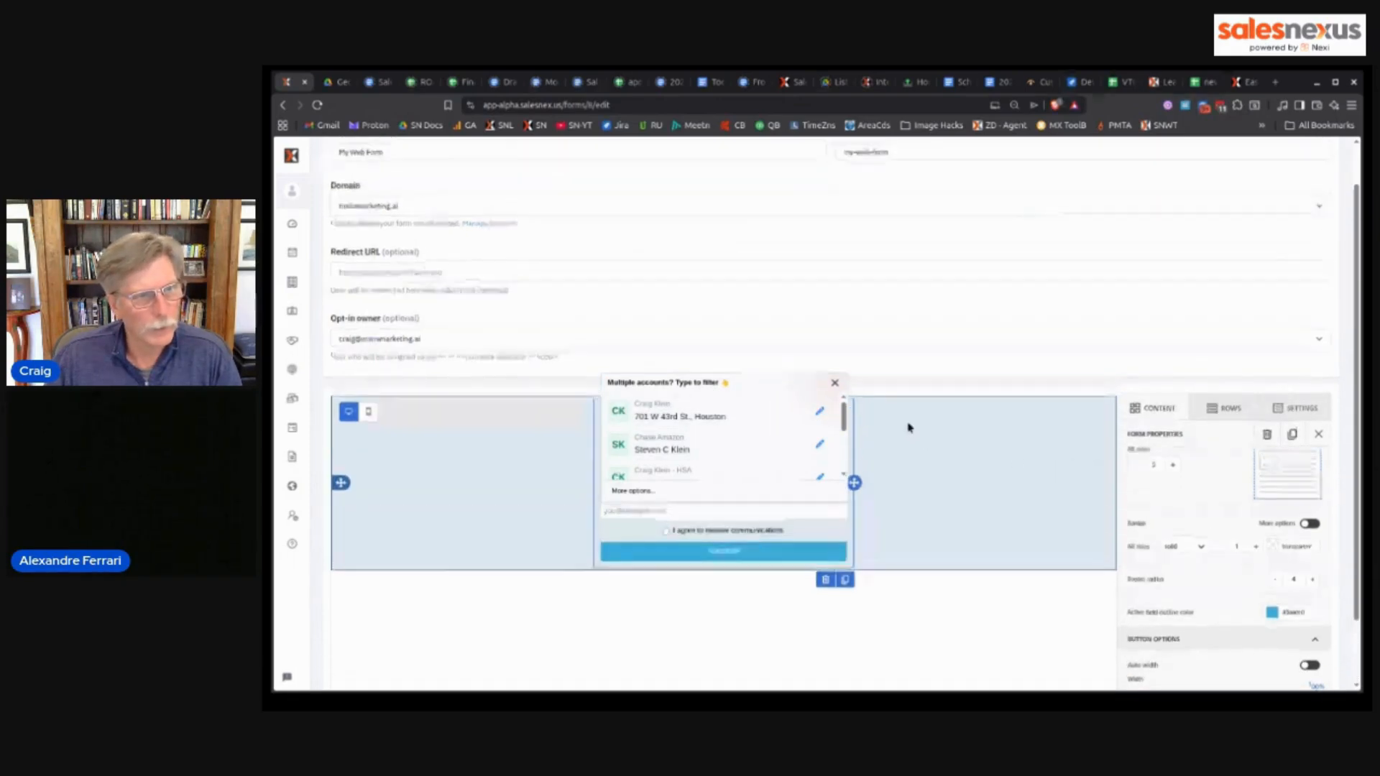
pyautogui.scroll(2, 909, 432)
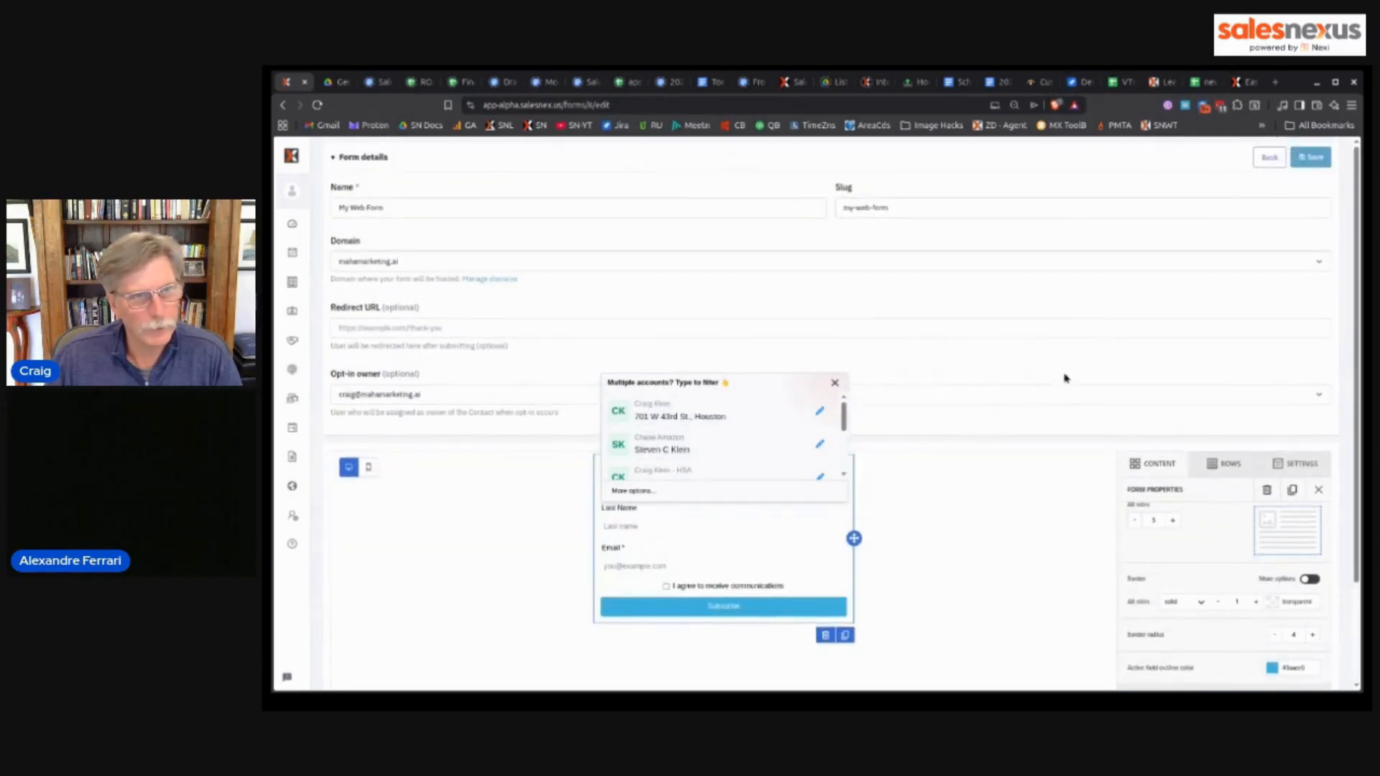
# - Save My Web Form and publish its Version 1
pyautogui.click(1320, 158)
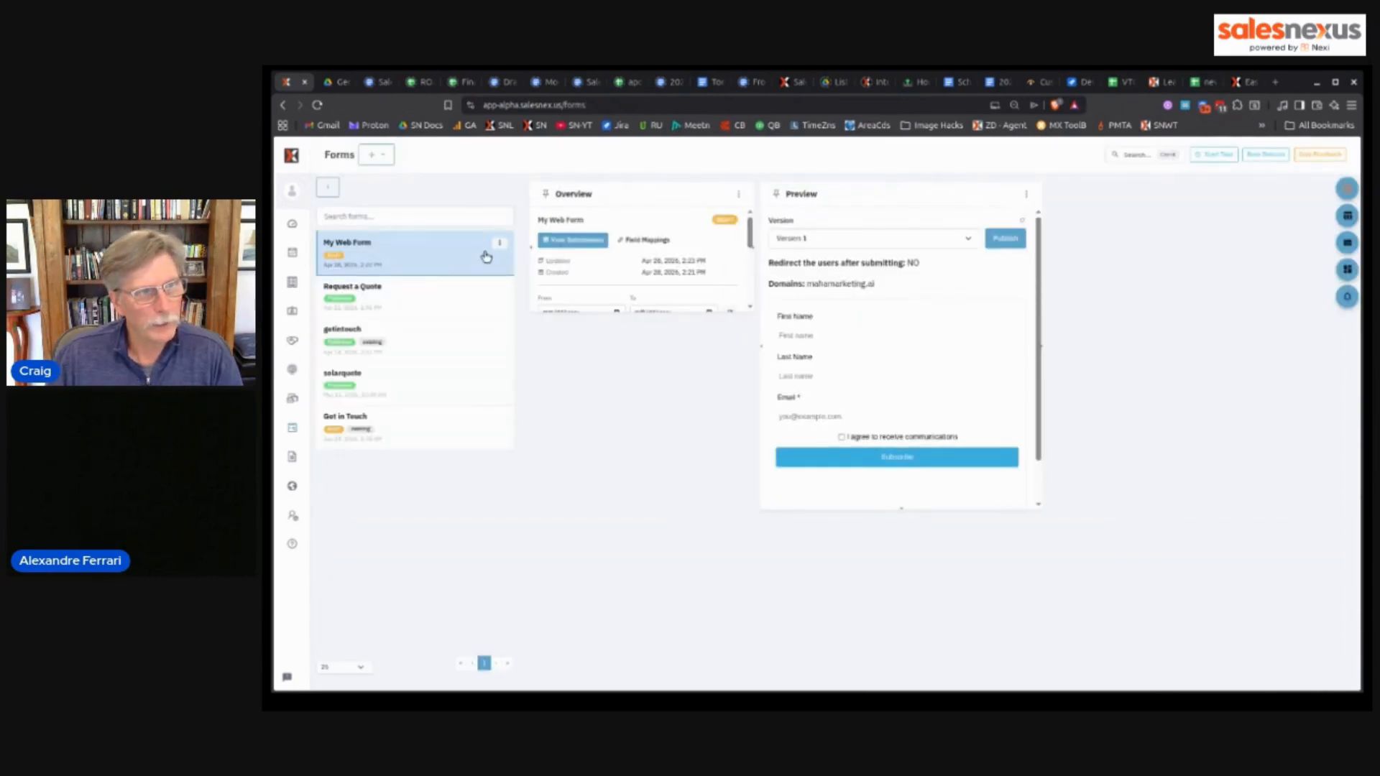
pyautogui.click(999, 241)
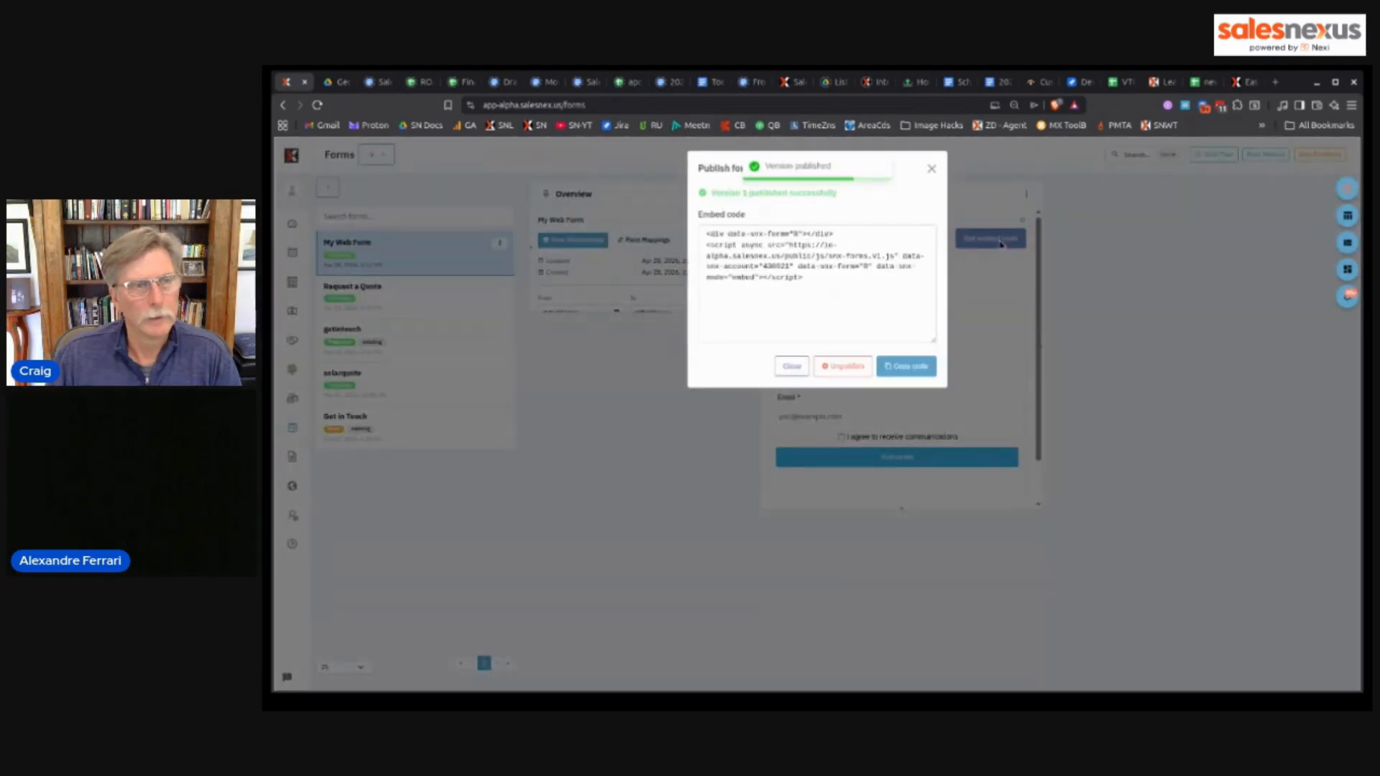
# - Copy the published form's embed code and close the publishing dialog
pyautogui.moveTo(820, 277); pyautogui.dragTo(696, 237)
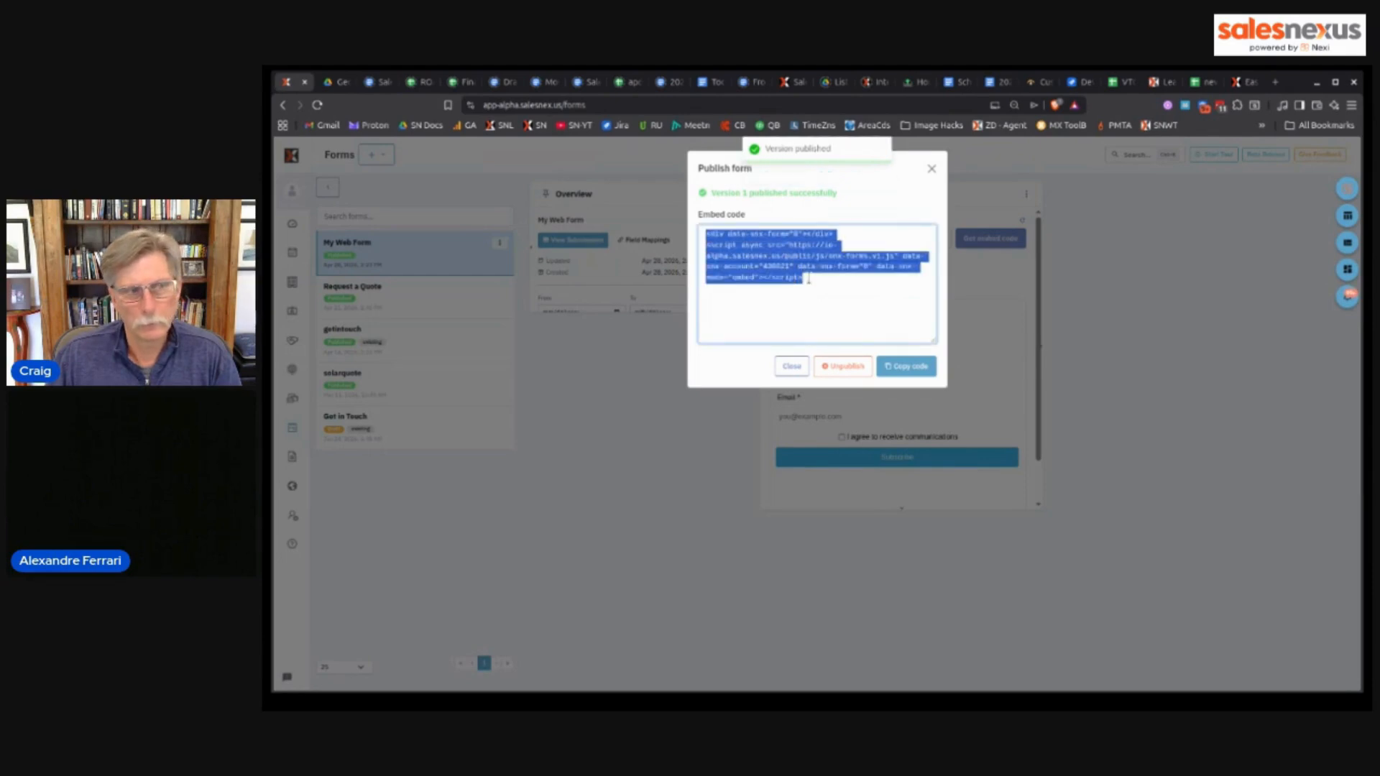
pyautogui.click(827, 282)
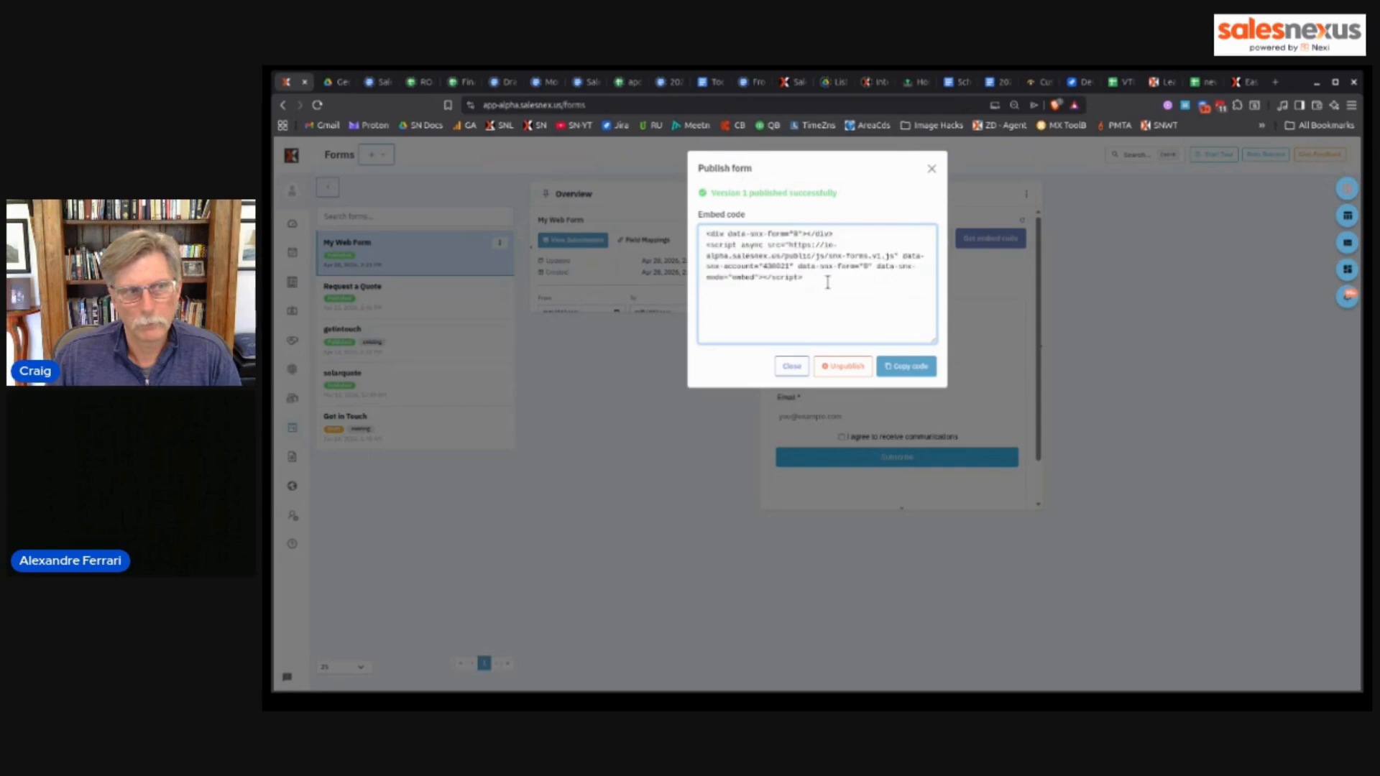
pyautogui.click(913, 367)
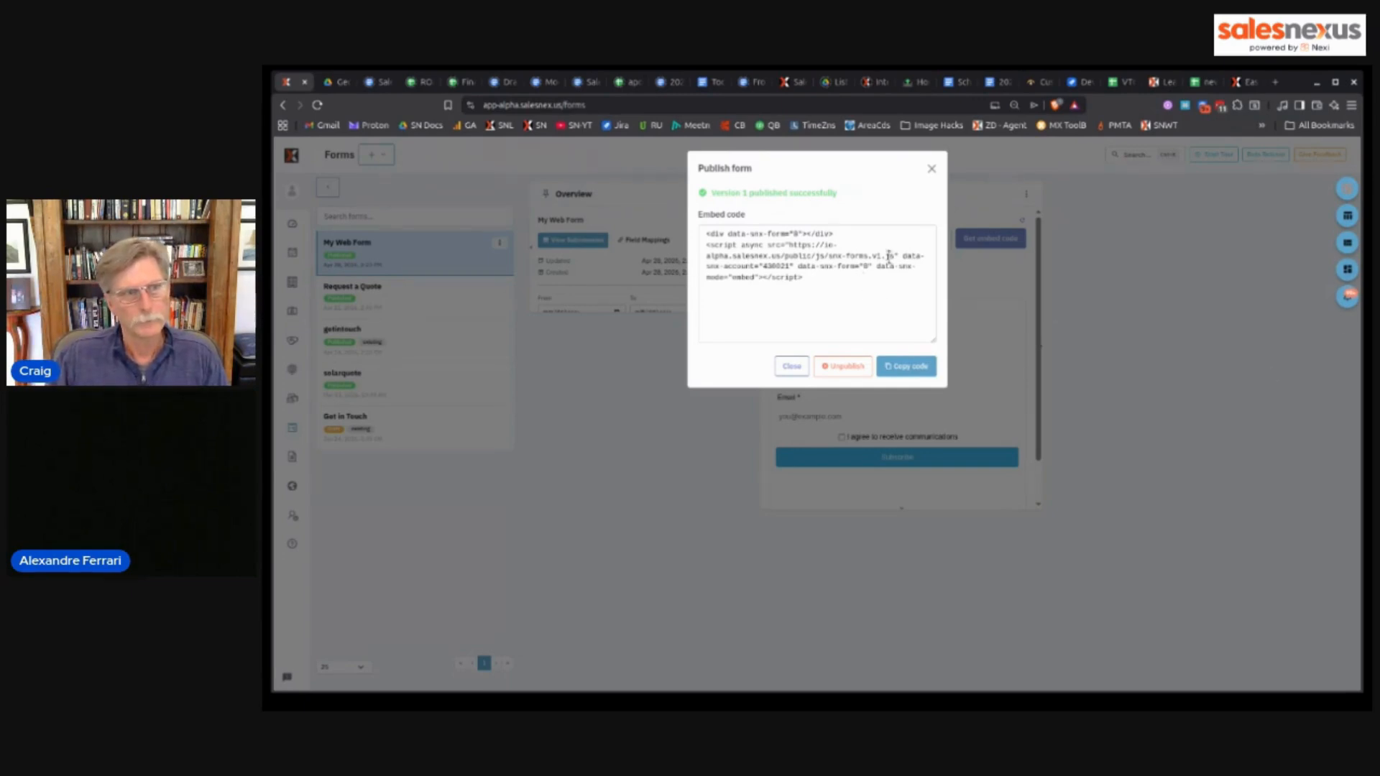
pyautogui.click(932, 169)
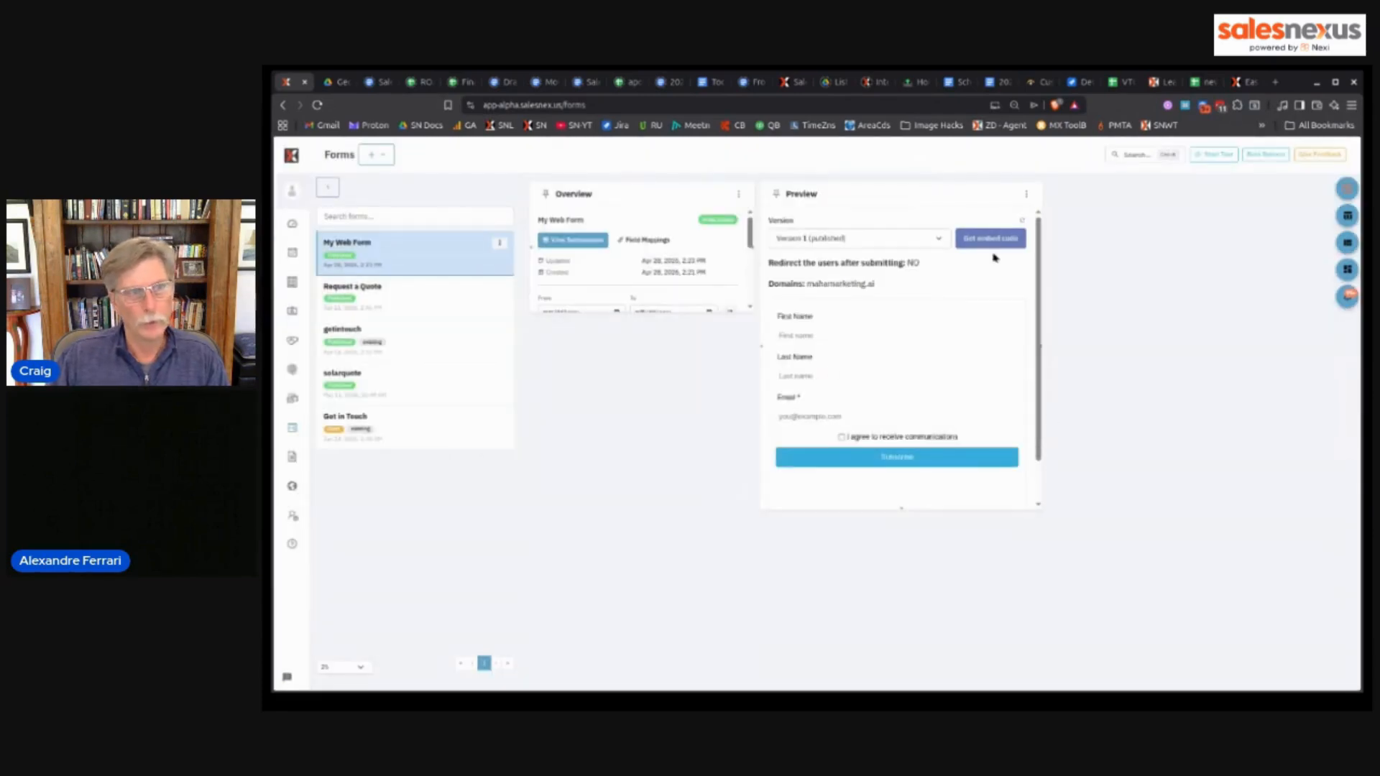
# - View My Web Form's submissions page and return to the forms list
pyautogui.click(586, 241)
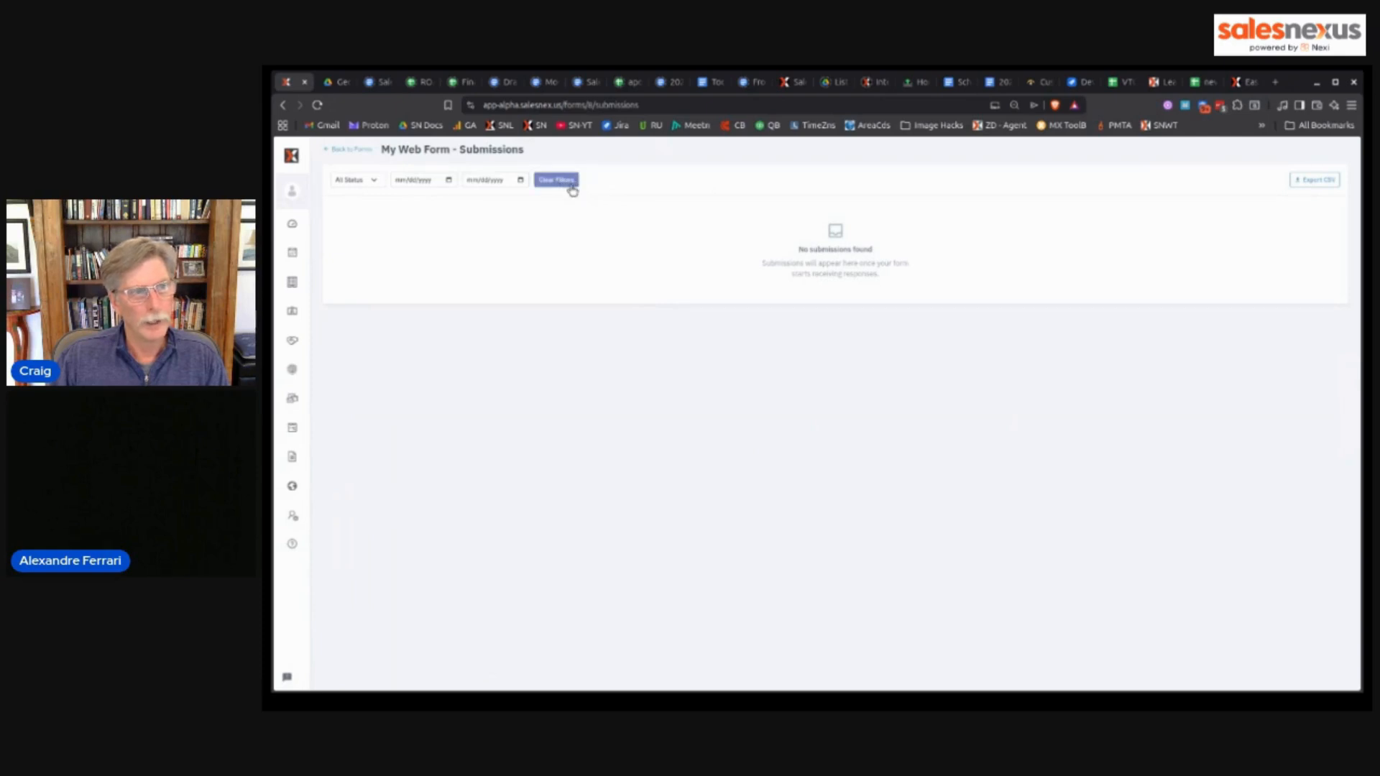
pyautogui.click(351, 151)
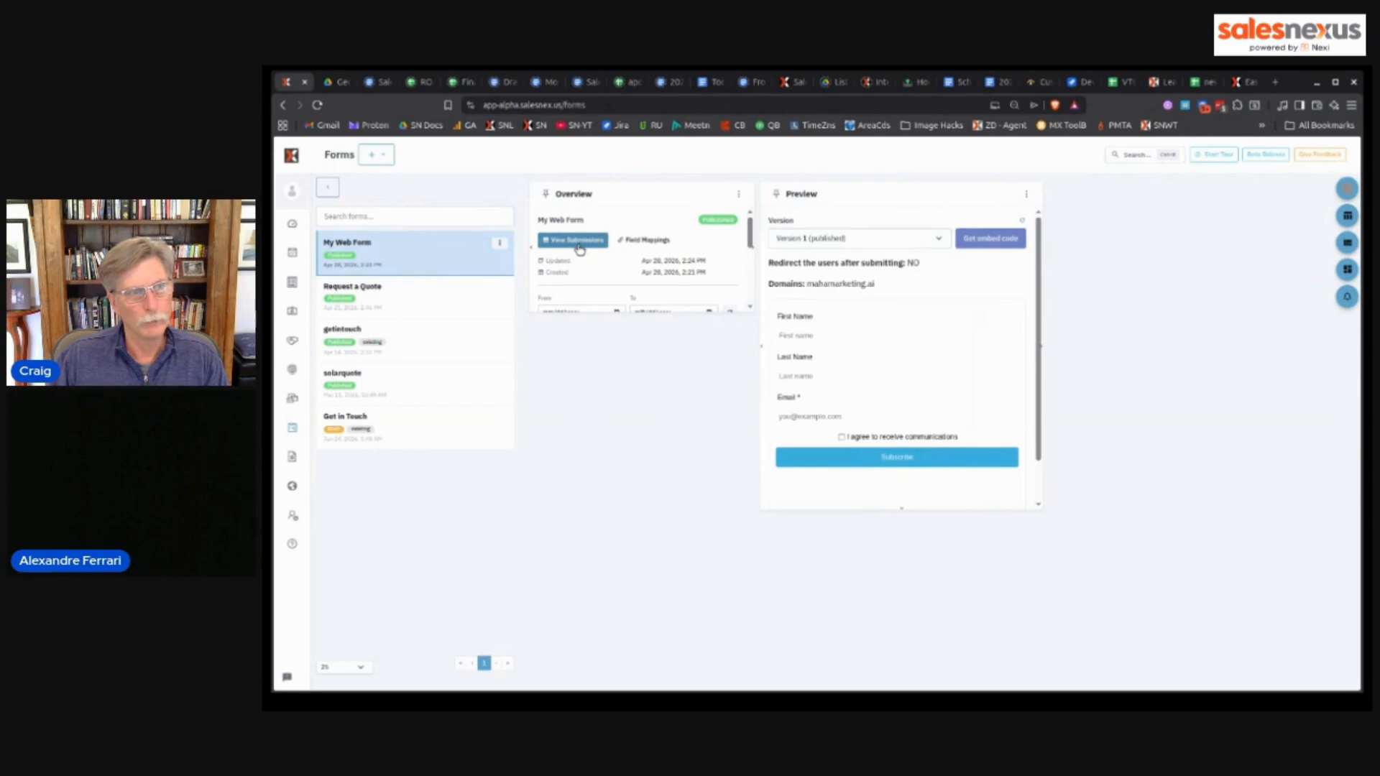
pyautogui.click(579, 244)
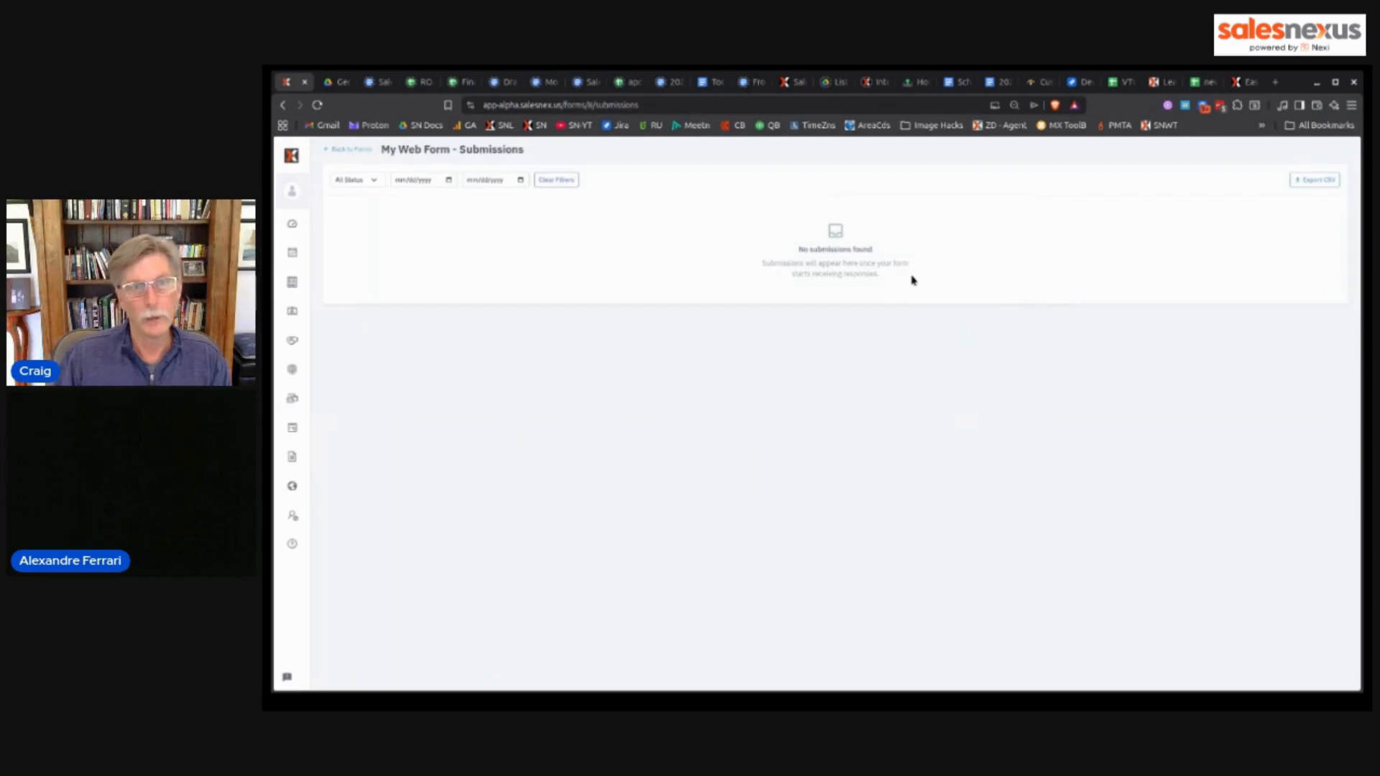
pyautogui.click(355, 154)
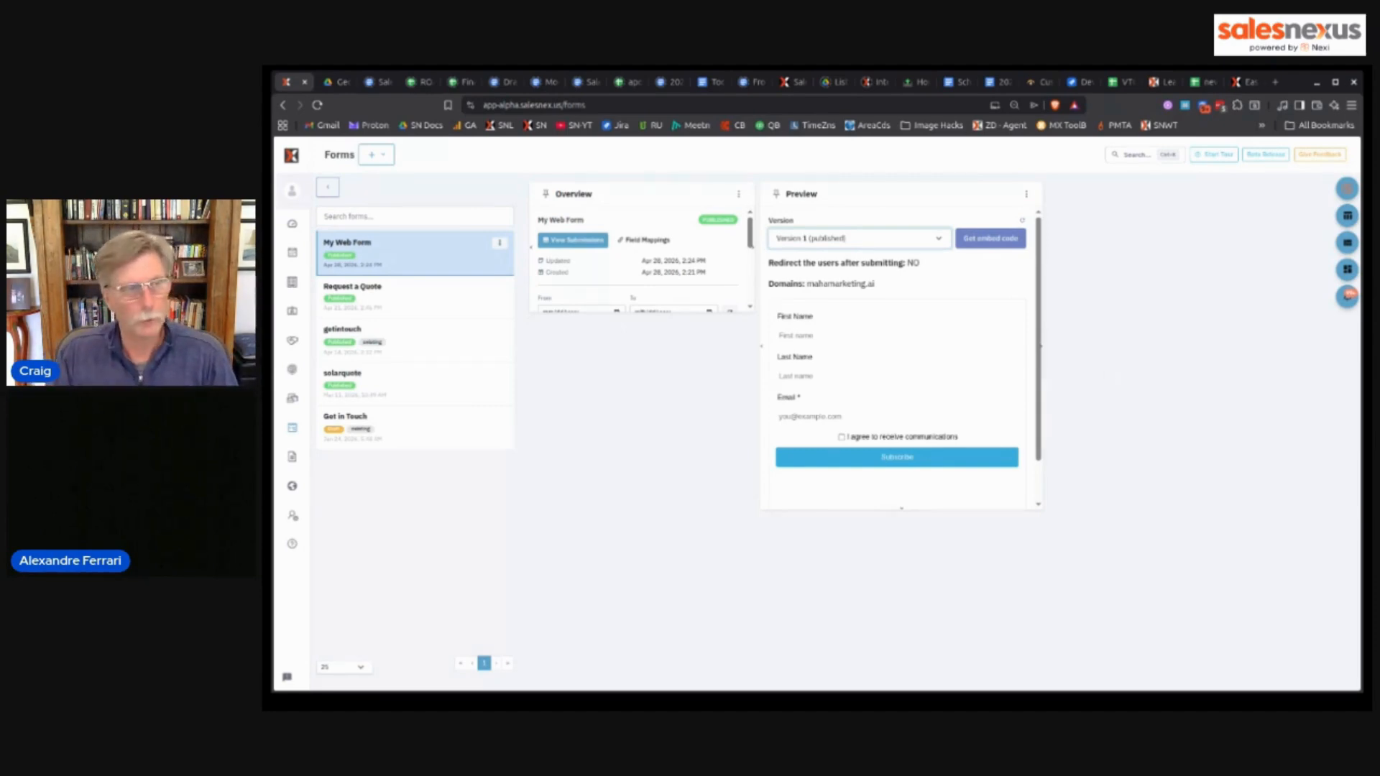
# - Open the New Leads goal in the Goals area to review its details and pipeline stages
pyautogui.moveTo(311, 388)
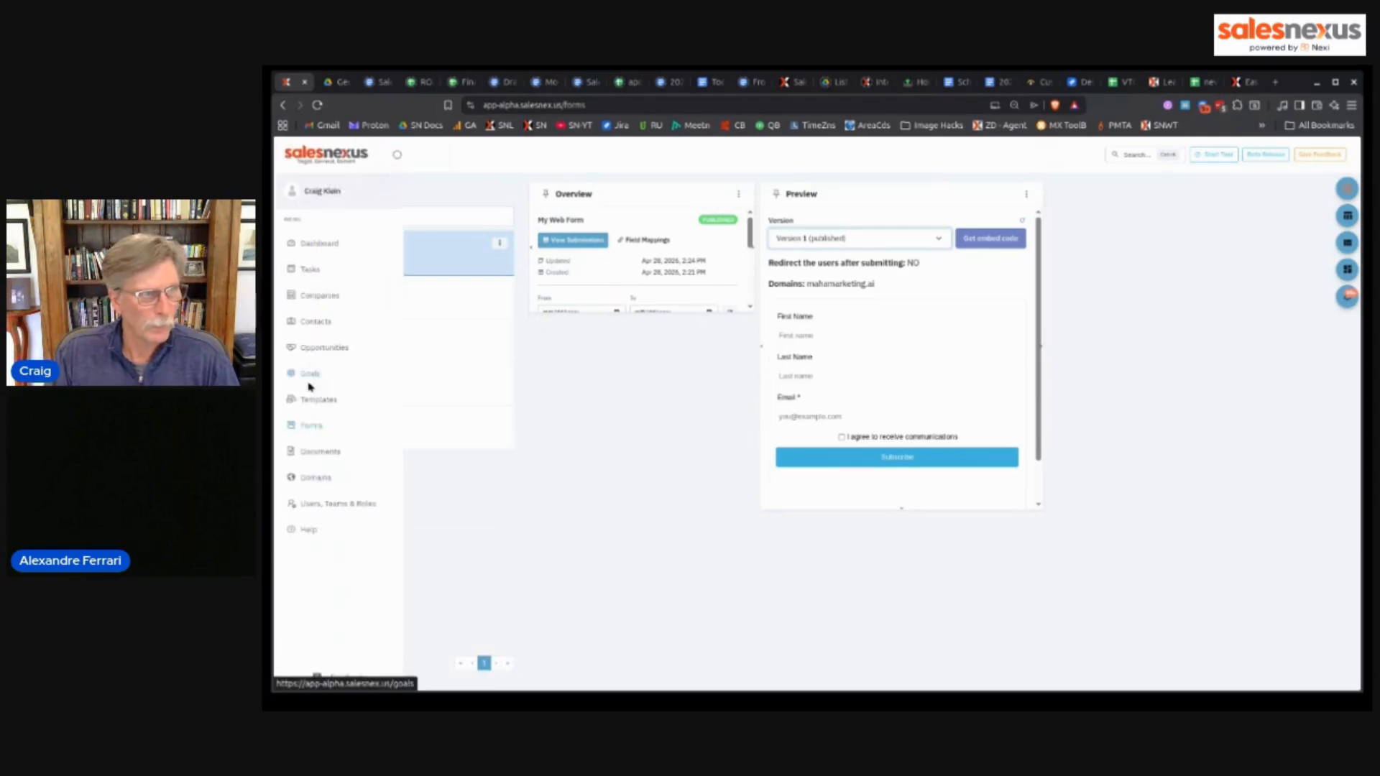
pyautogui.click(309, 387)
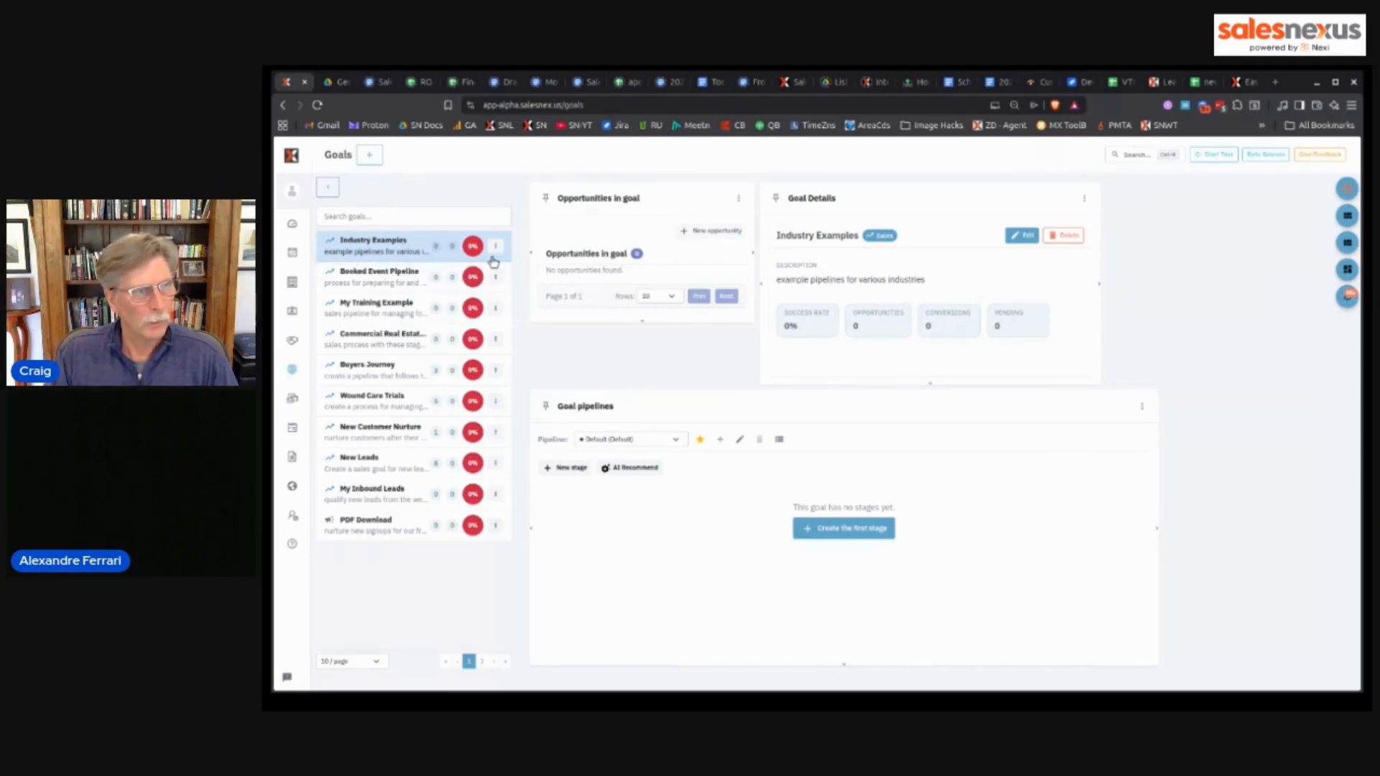
pyautogui.click(374, 470)
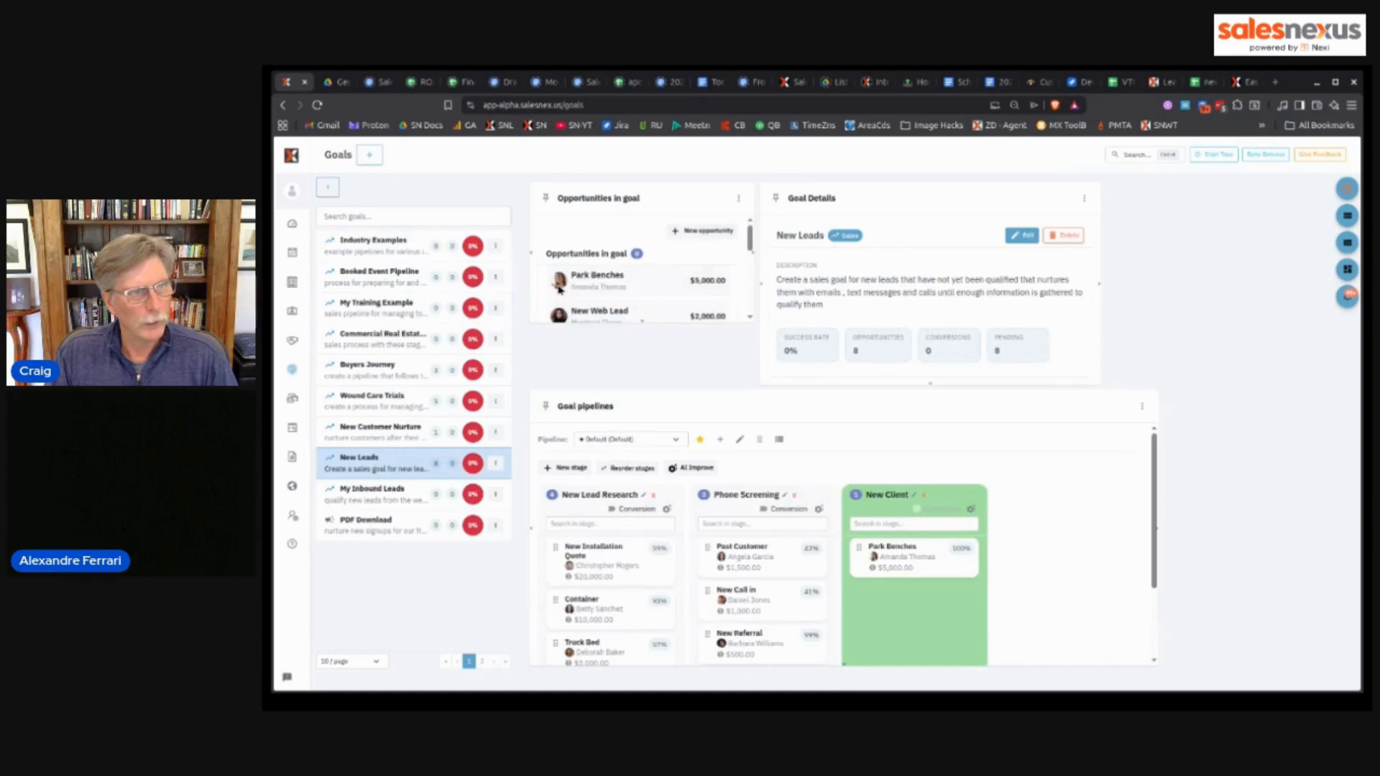
# - Start a new goal and name it "My Website Leads"
pyautogui.click(374, 158)
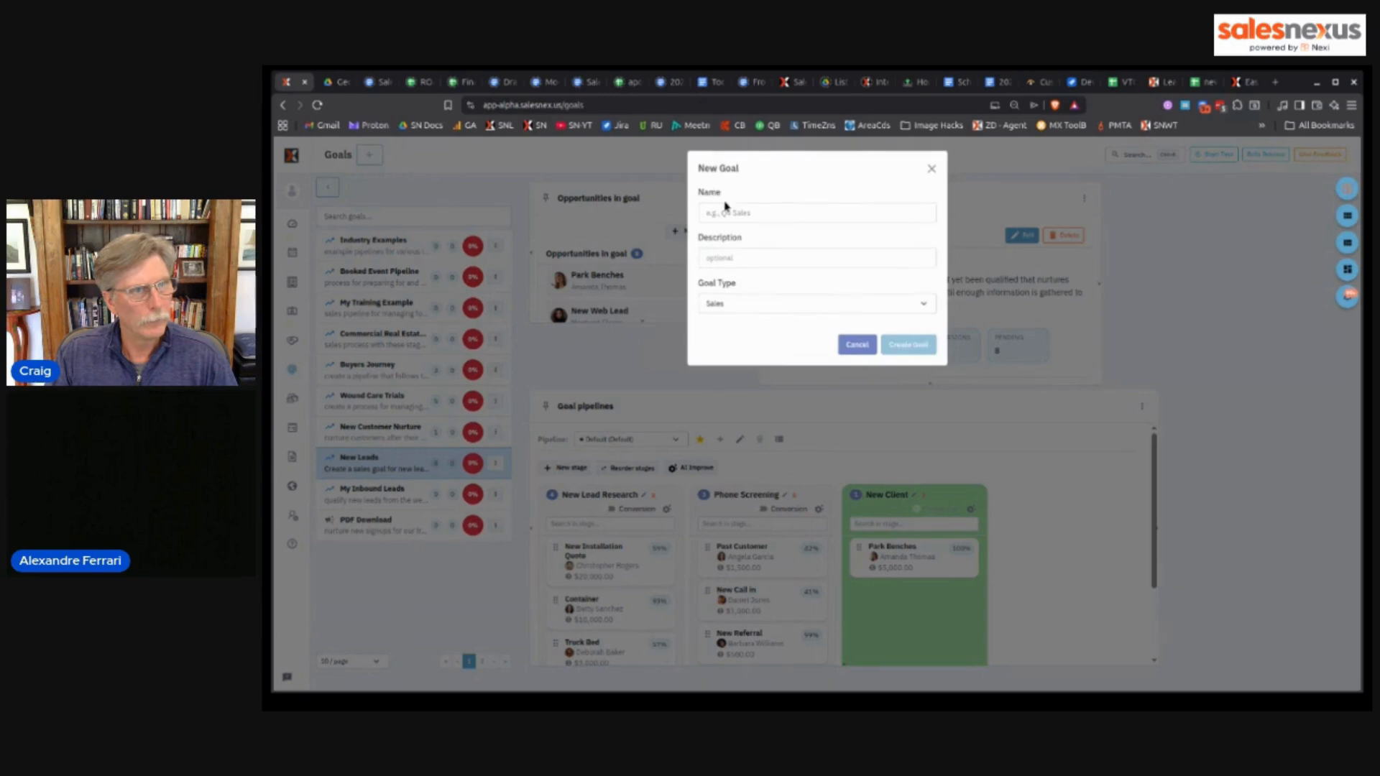
pyautogui.click(744, 218)
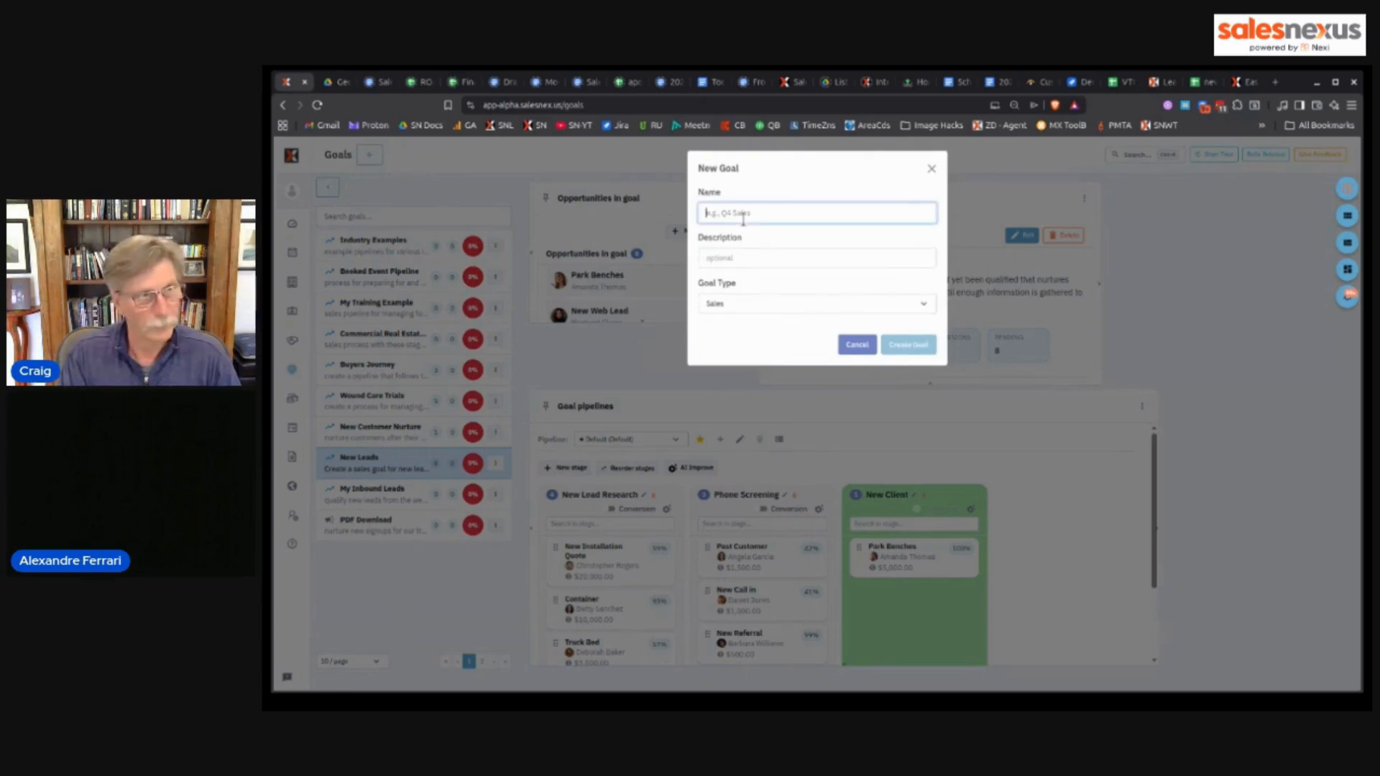
pyautogui.write('My')
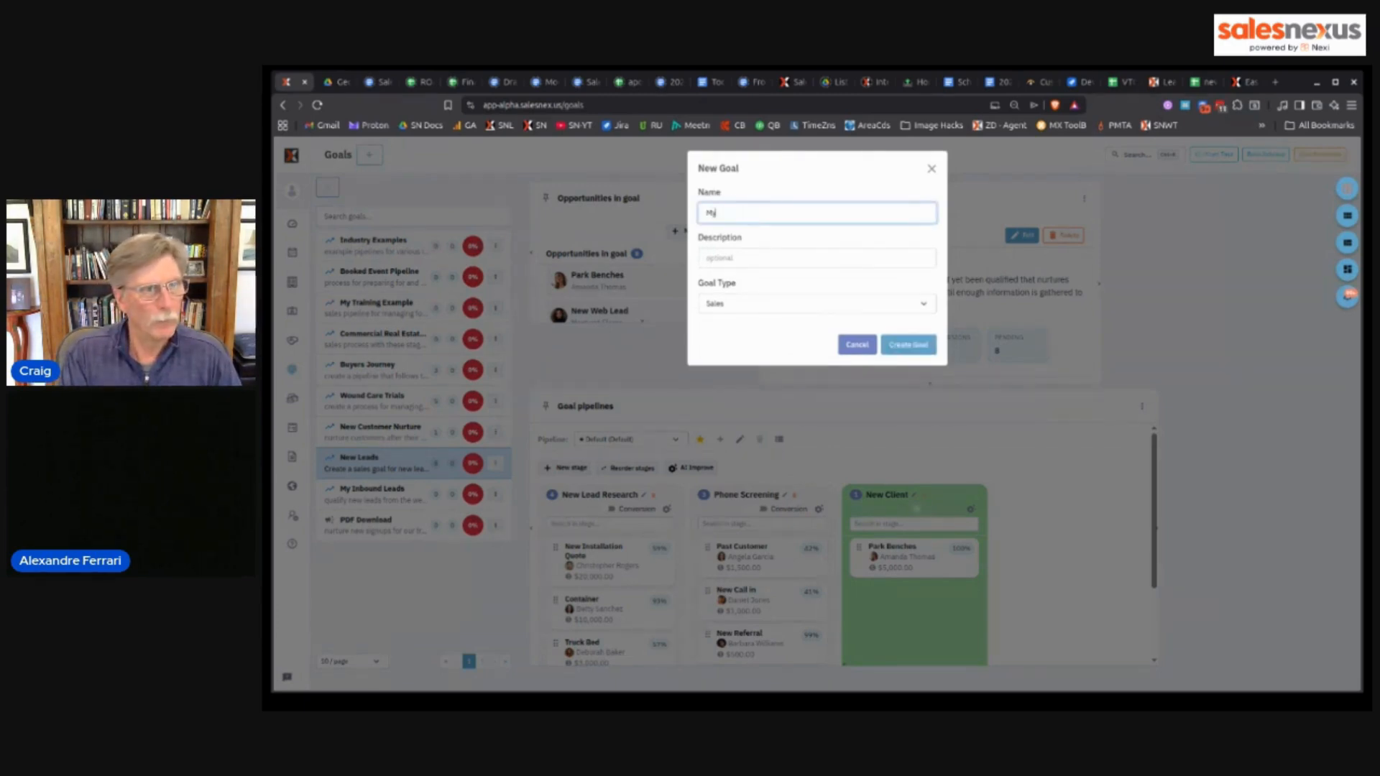
pyautogui.write(' Website Leads')
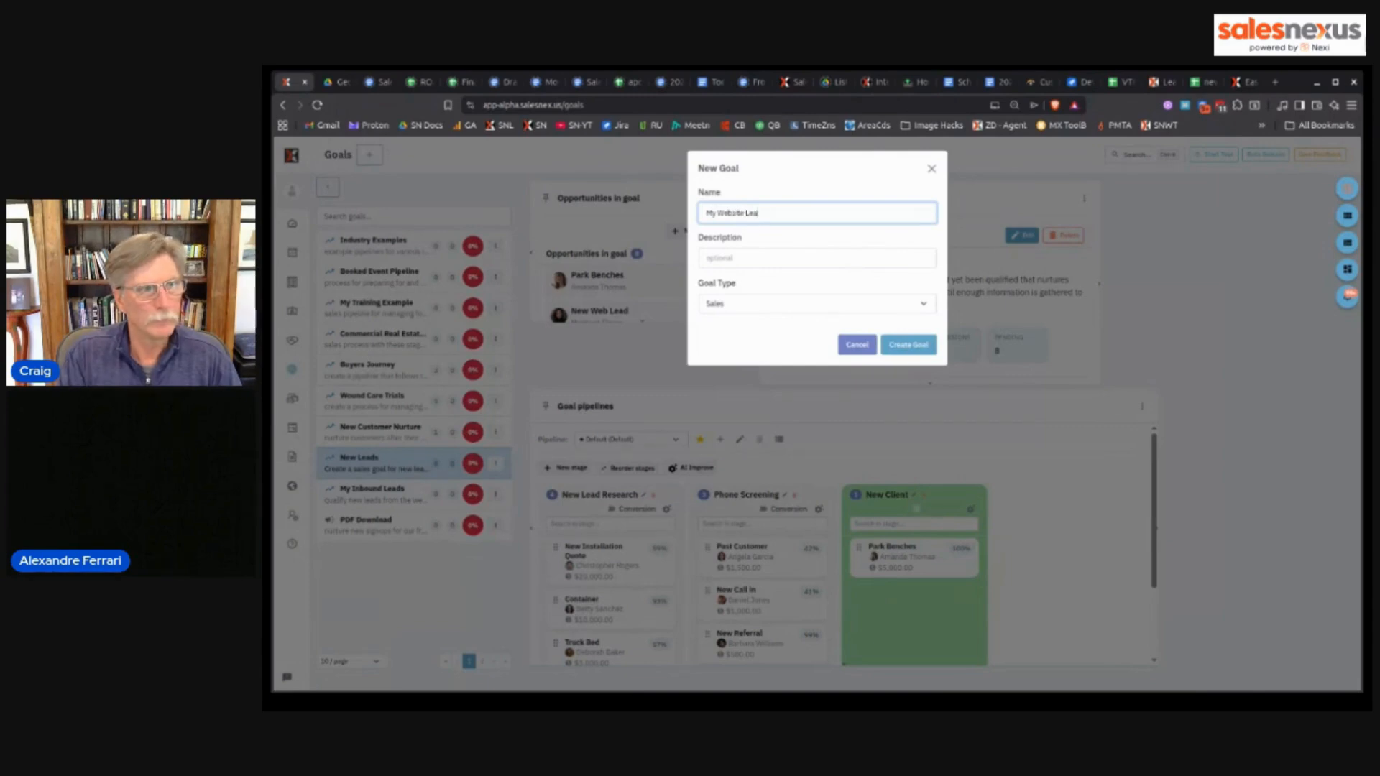
# - Describe the goal as "lead follow up sequence include email autoresponders and sales calls" and create it
pyautogui.click(714, 263)
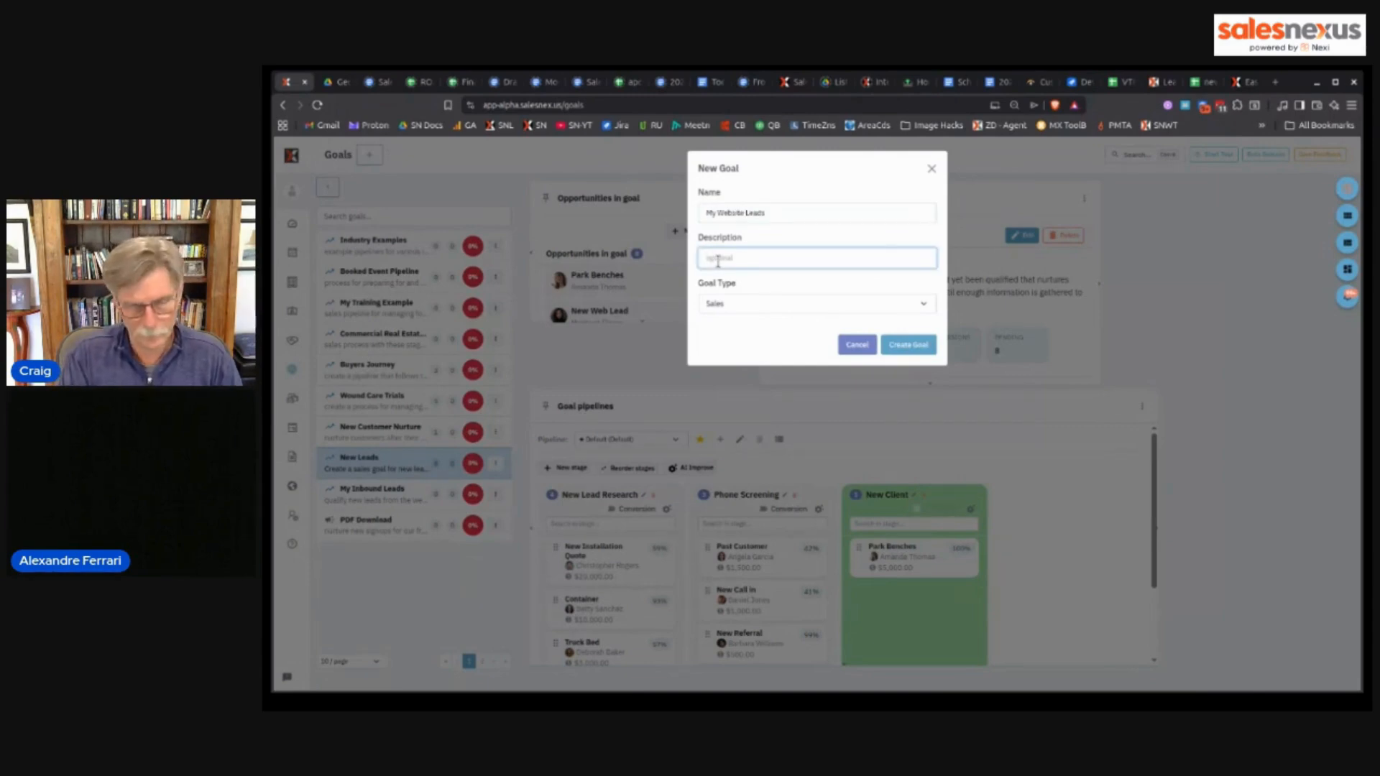
pyautogui.write('lead nurturing seve')
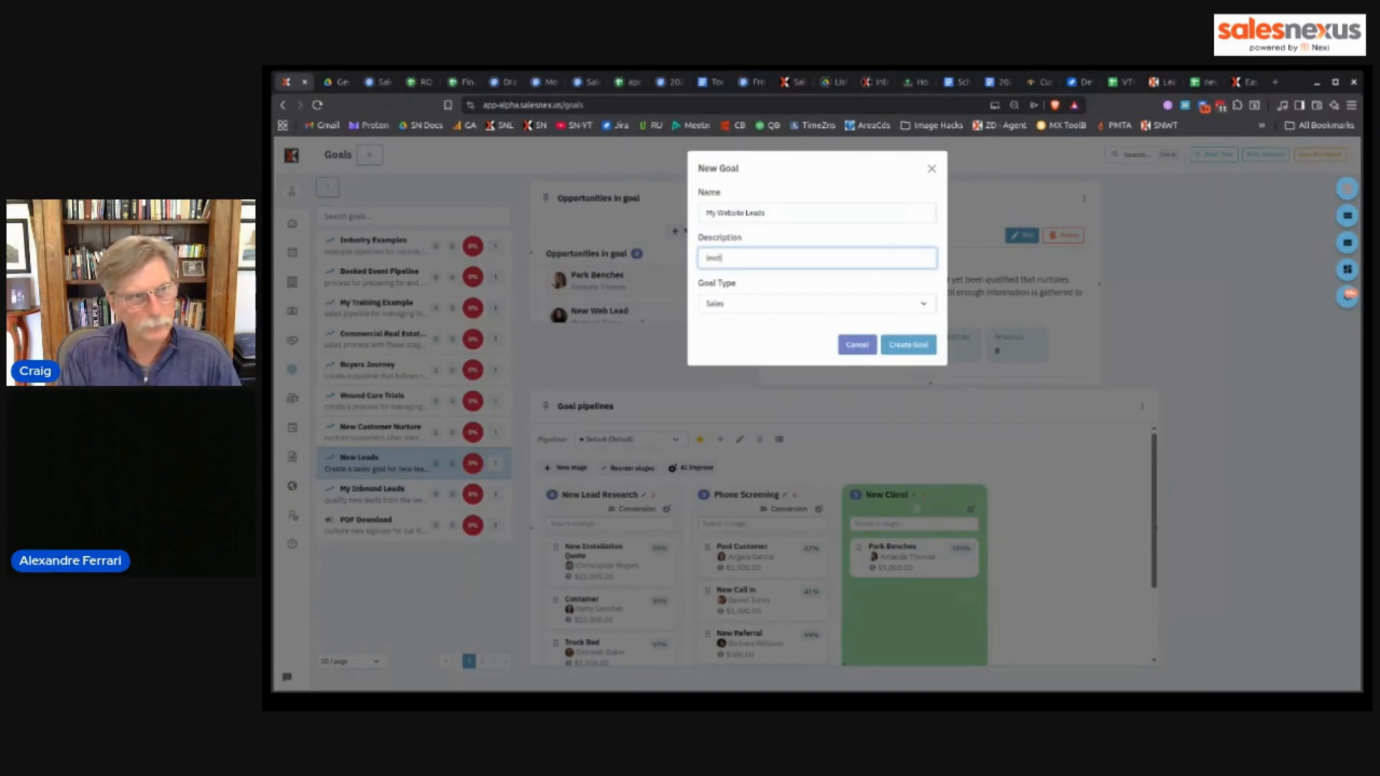
pyautogui.press('BackSpace')
pyautogui.press('BackSpace')
pyautogui.write('quence')
pyautogui.press('BackSpace')
pyautogui.press('BackSpace')
pyautogui.press('BackSpace')
pyautogui.press('BackSpace')
pyautogui.press('BackSpace')
pyautogui.press('BackSpace')
pyautogui.press('BackSpace')
pyautogui.press('BackSpace')
pyautogui.press('BackSpace')
pyautogui.press('BackSpace')
pyautogui.press('BackSpace')
pyautogui.press('BackSpace')
pyautogui.press('BackSpace')
pyautogui.press('BackSpace')
pyautogui.press('BackSpace')
pyautogui.press('BackSpace')
pyautogui.press('BackSpace')
pyautogui.press('BackSpace')
pyautogui.press('BackSpace')
pyautogui.press('BackSpace')
pyautogui.write('ead fol')
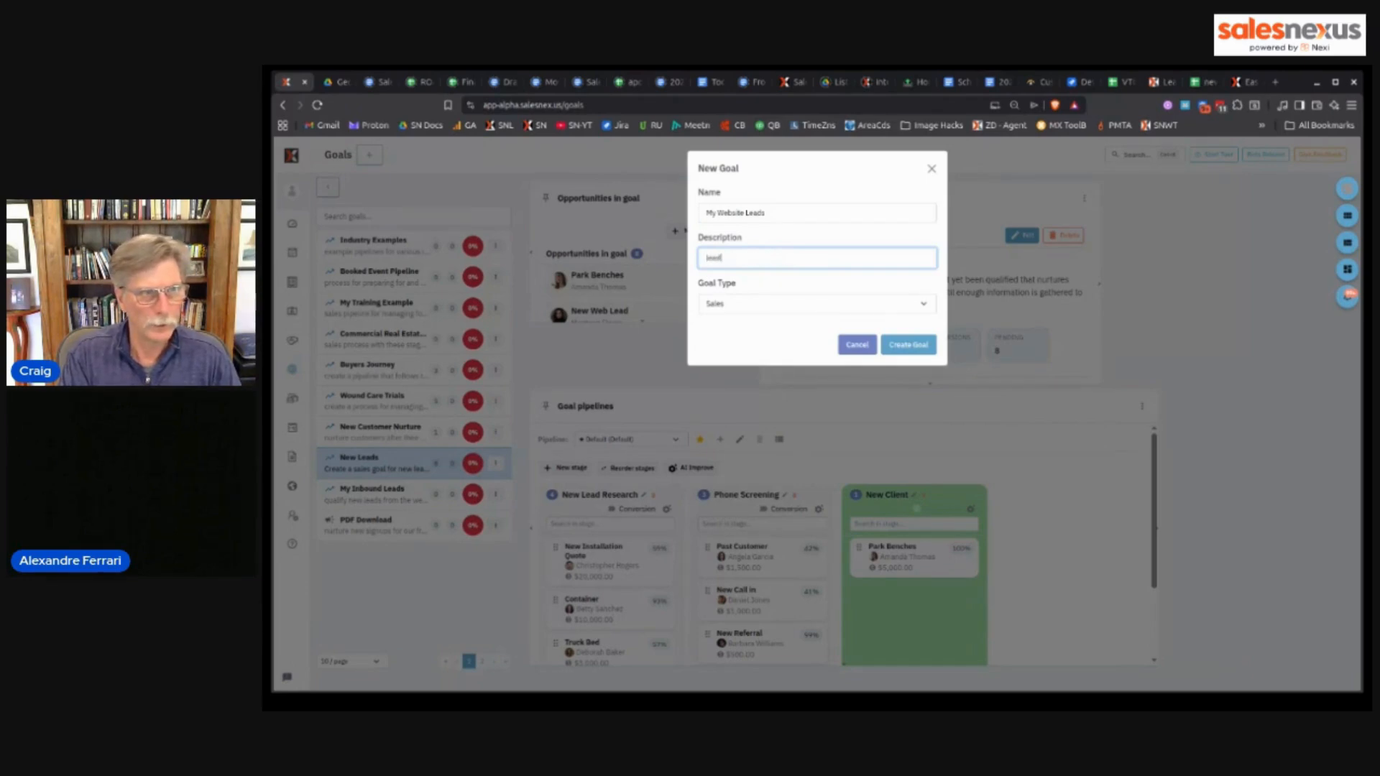
pyautogui.write('low up seq')
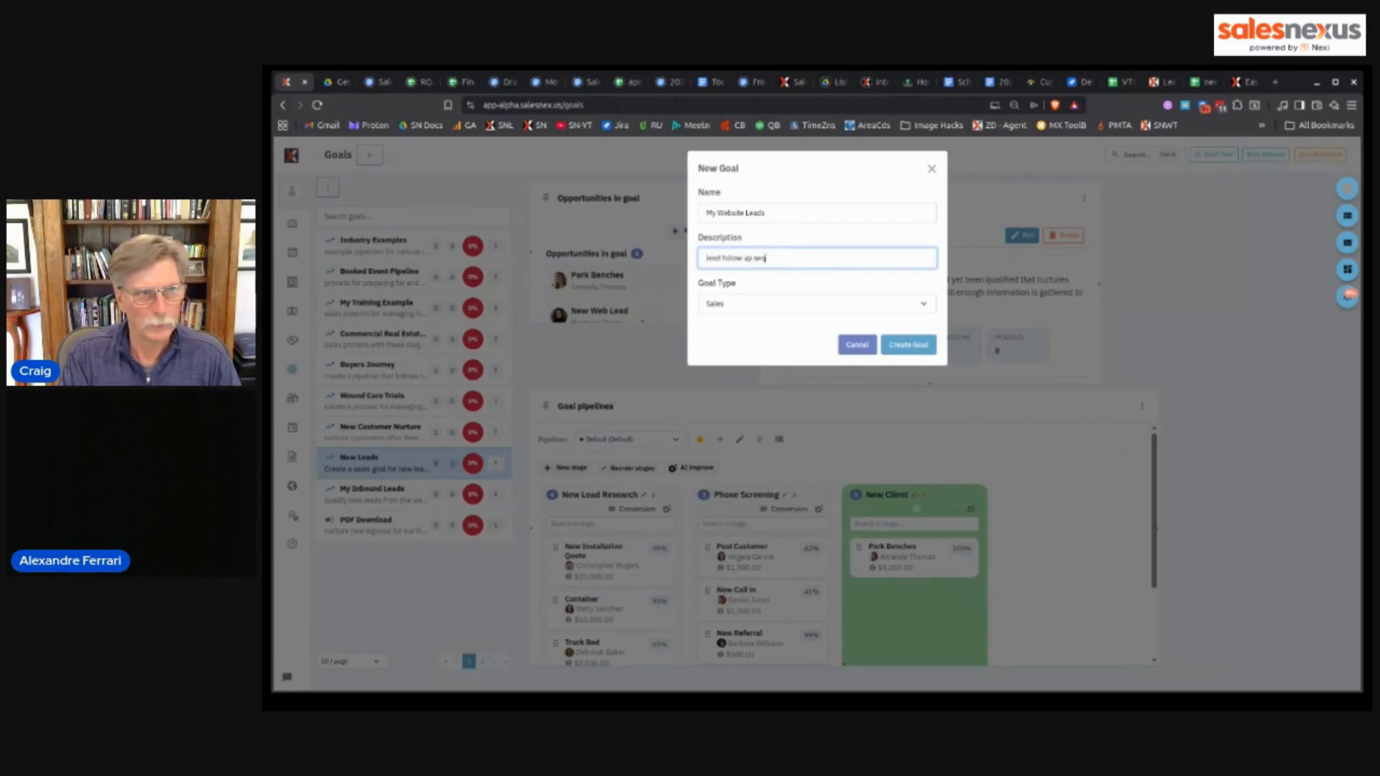
pyautogui.write('uence inclu')
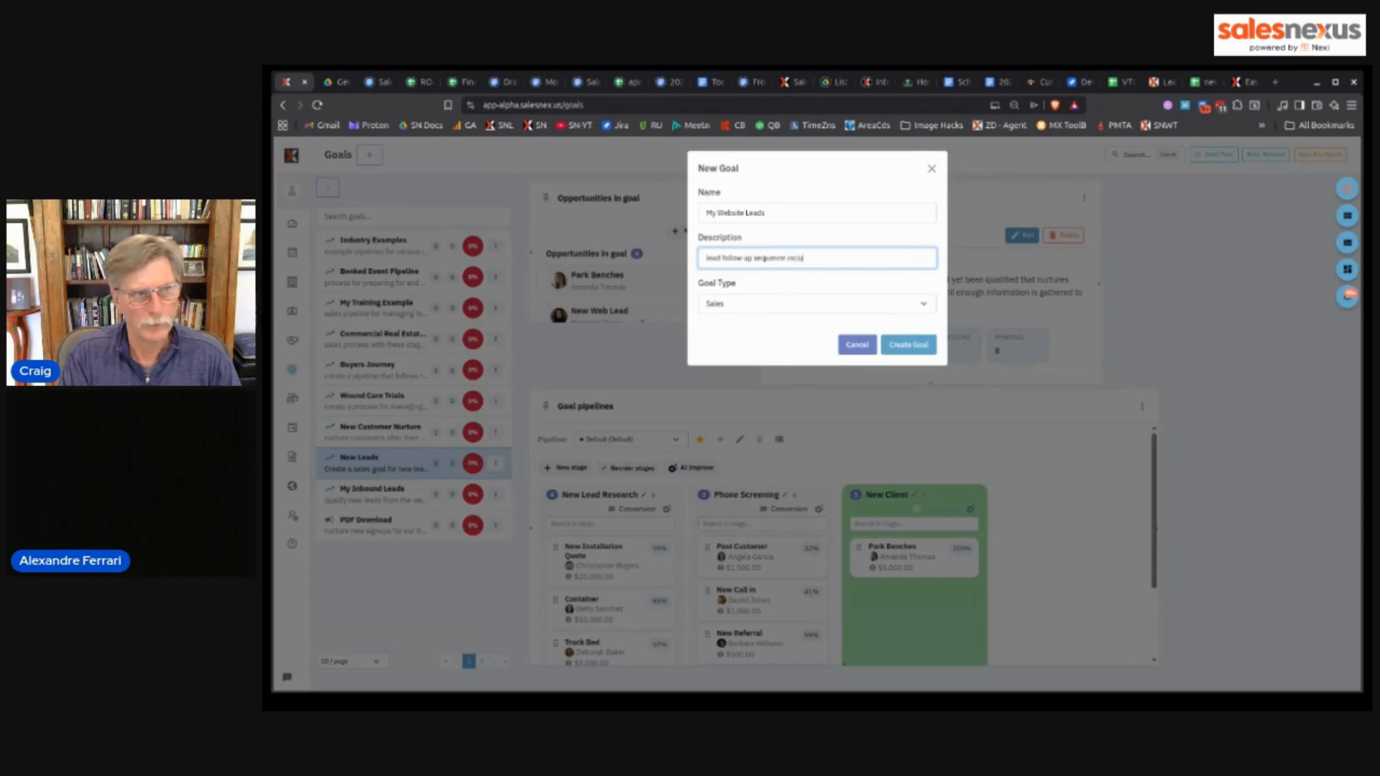
pyautogui.write('de email autom')
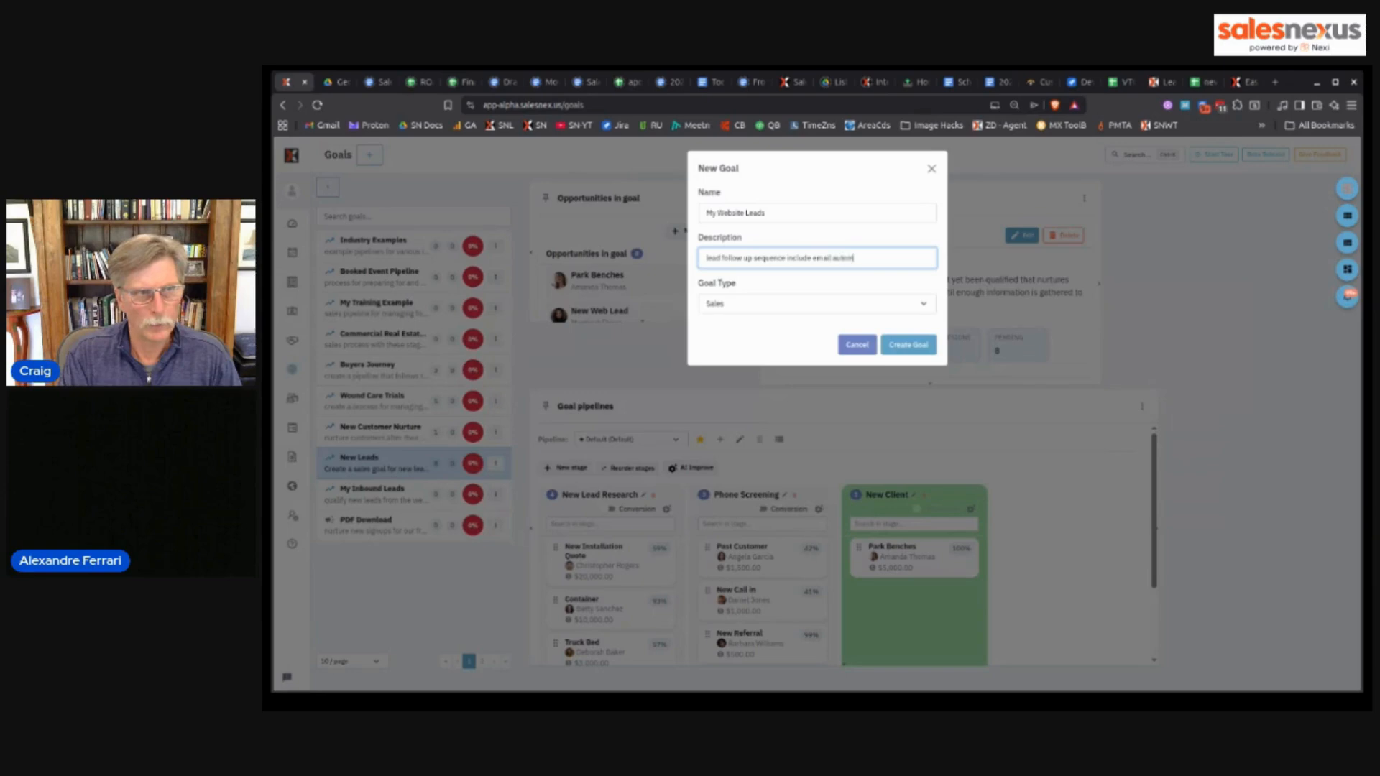
pyautogui.press('BackSpace')
pyautogui.write('responders and s')
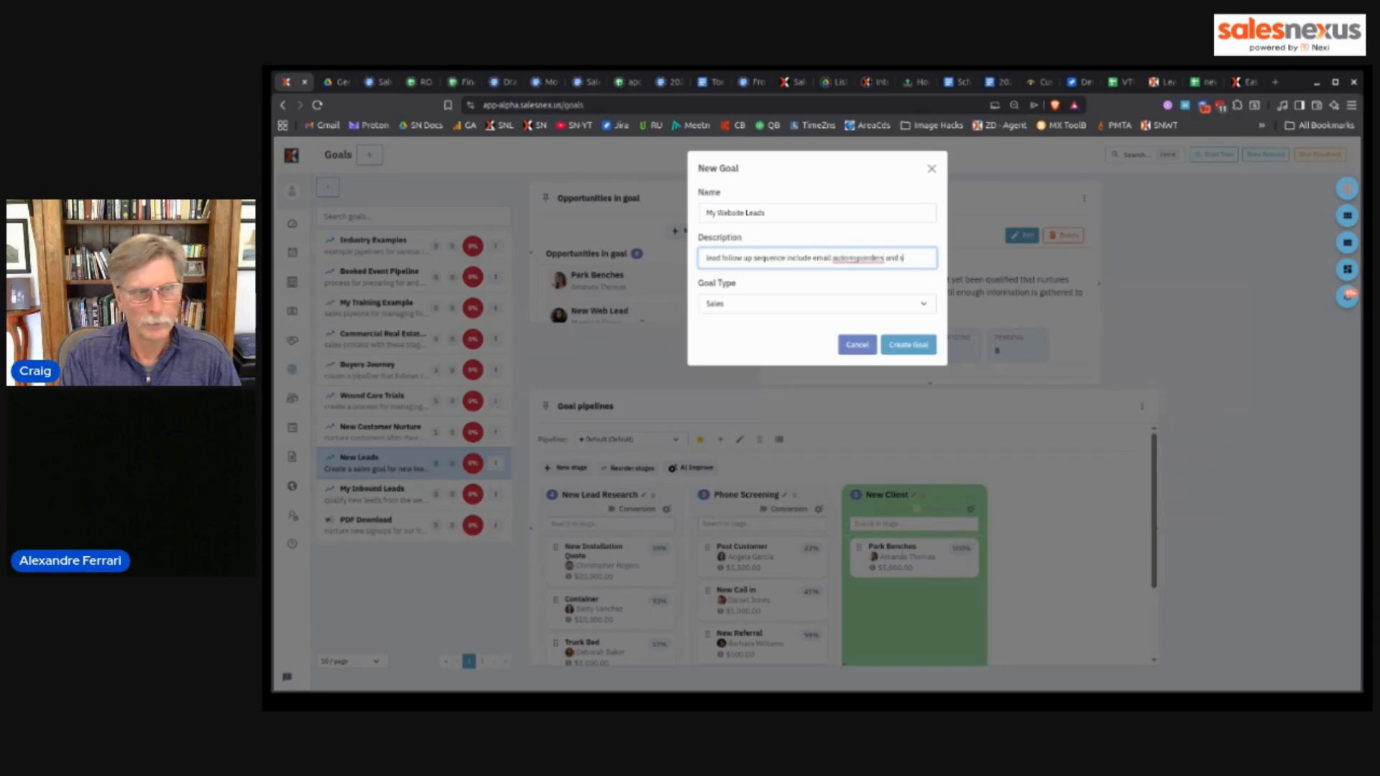
pyautogui.write('ales rells')
pyautogui.click(913, 348)
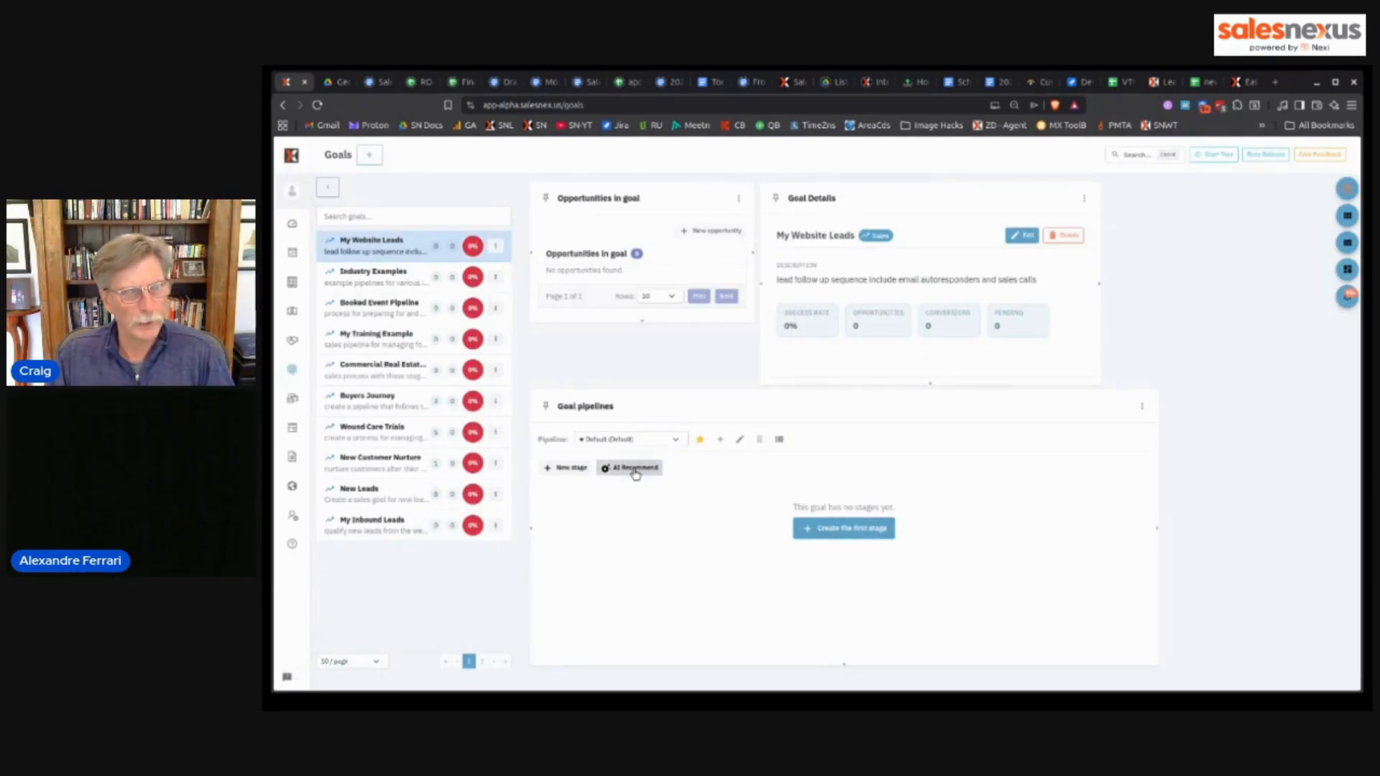
# - Generate an AI pipeline recommendation for the My Website Leads goal and apply its proposed stages and triggers
pyautogui.click(636, 472)
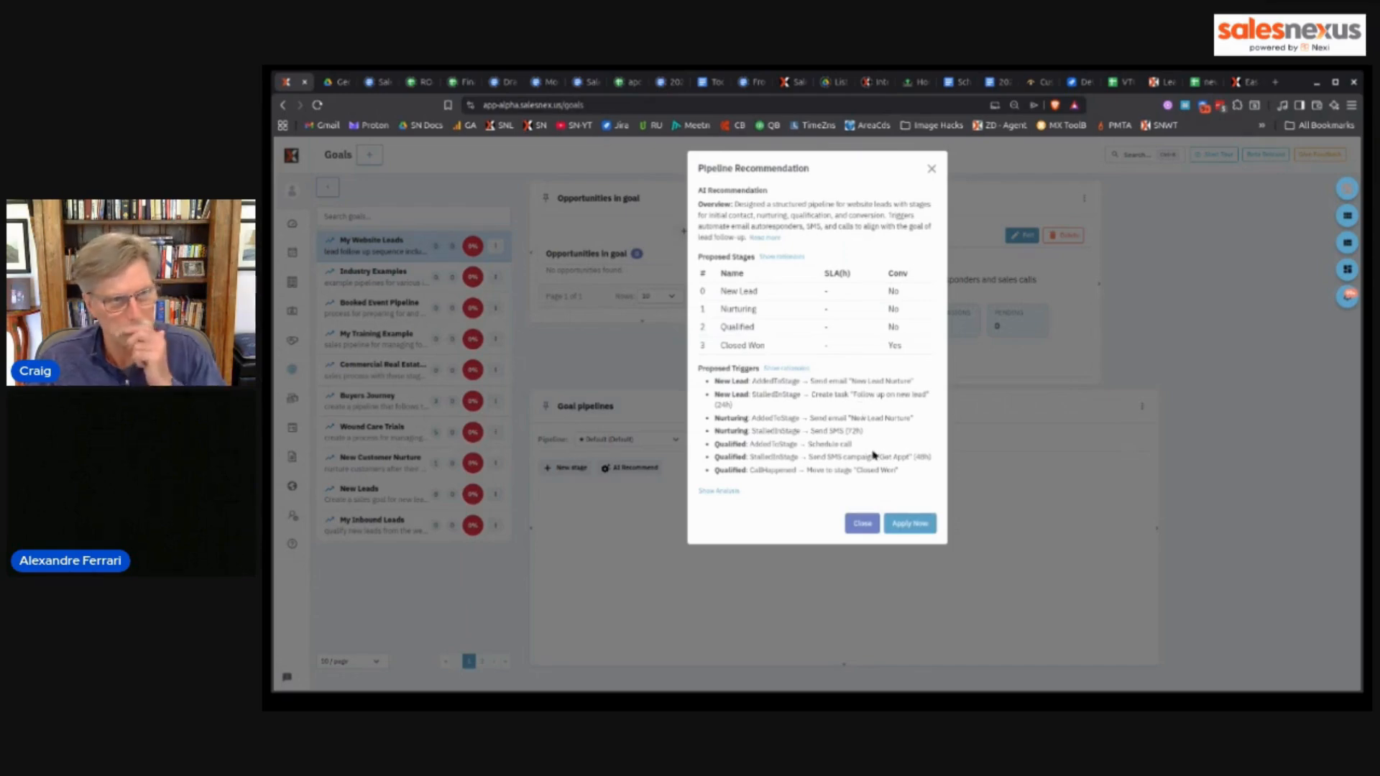
pyautogui.click(909, 524)
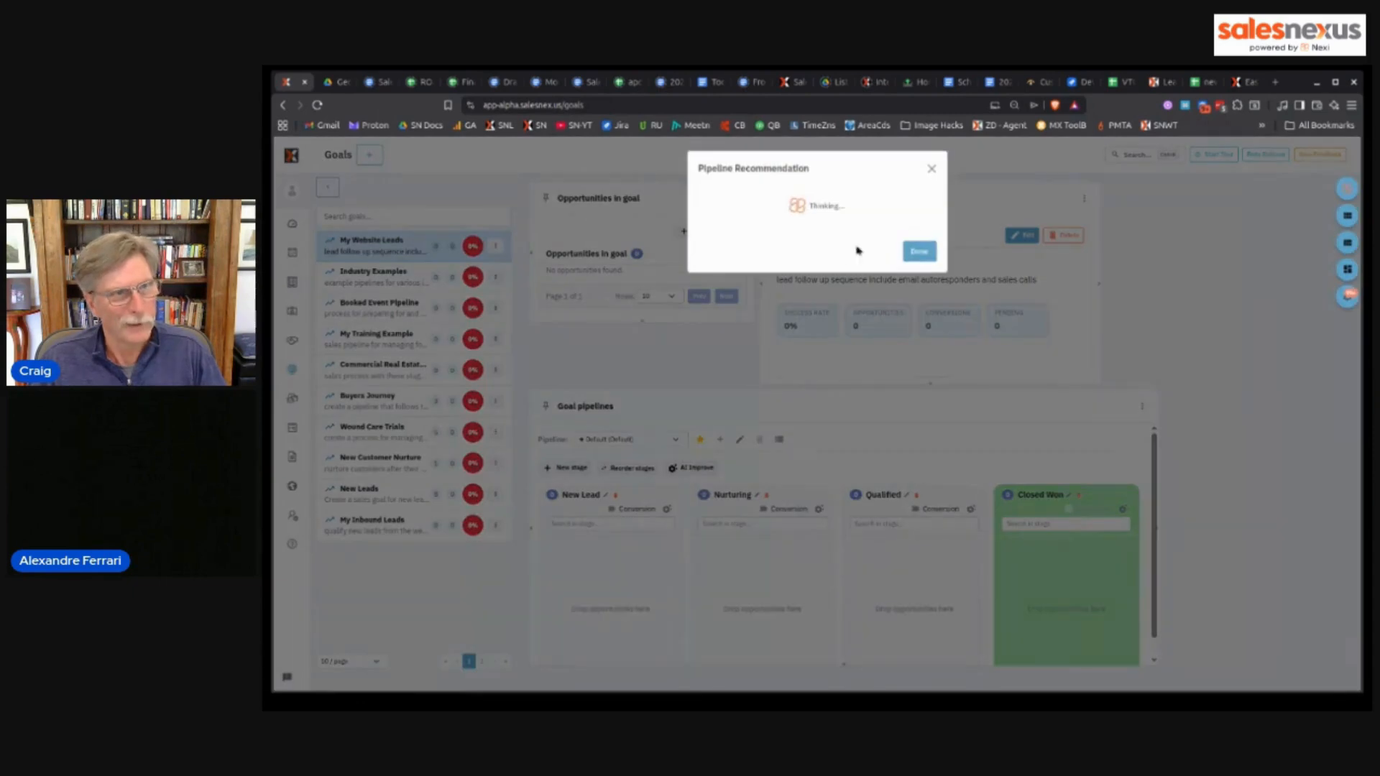
pyautogui.click(920, 251)
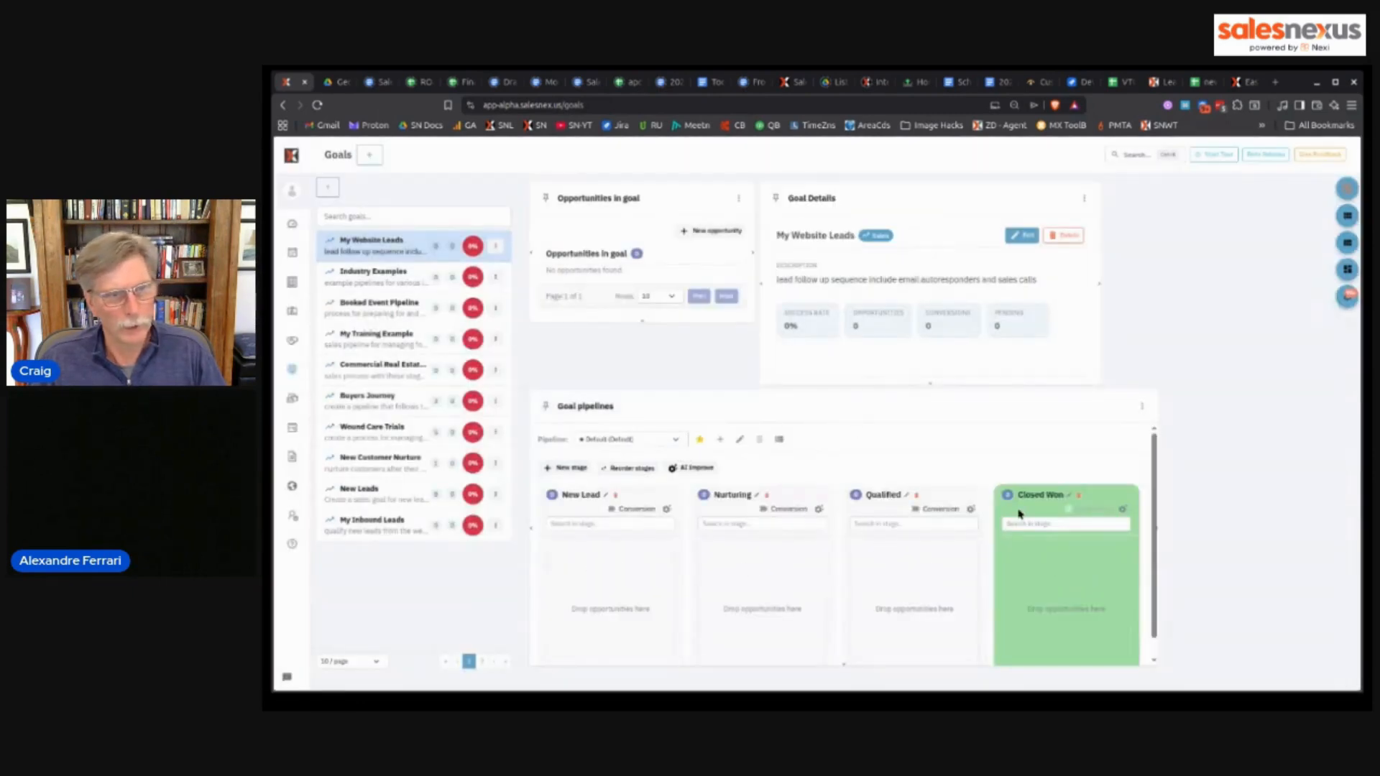
pyautogui.click(607, 496)
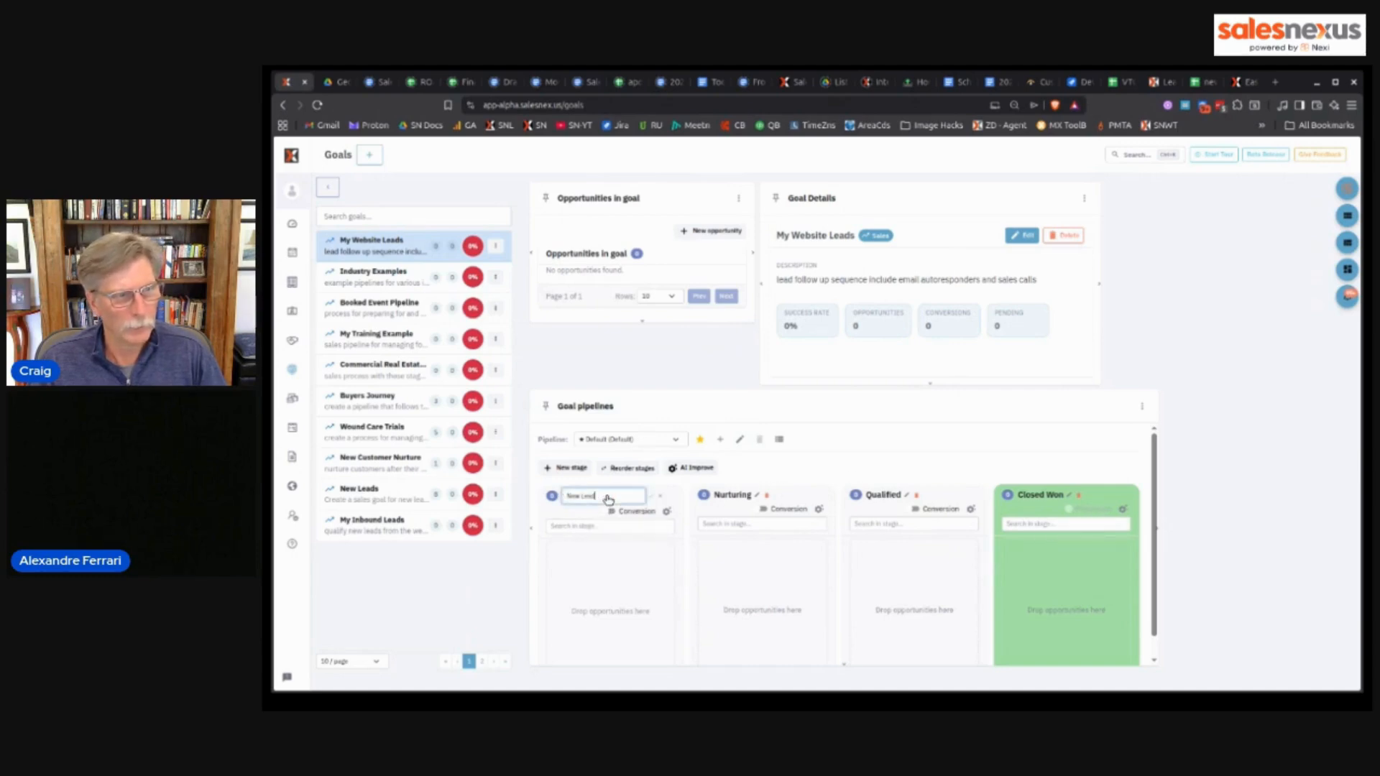
pyautogui.click(808, 475)
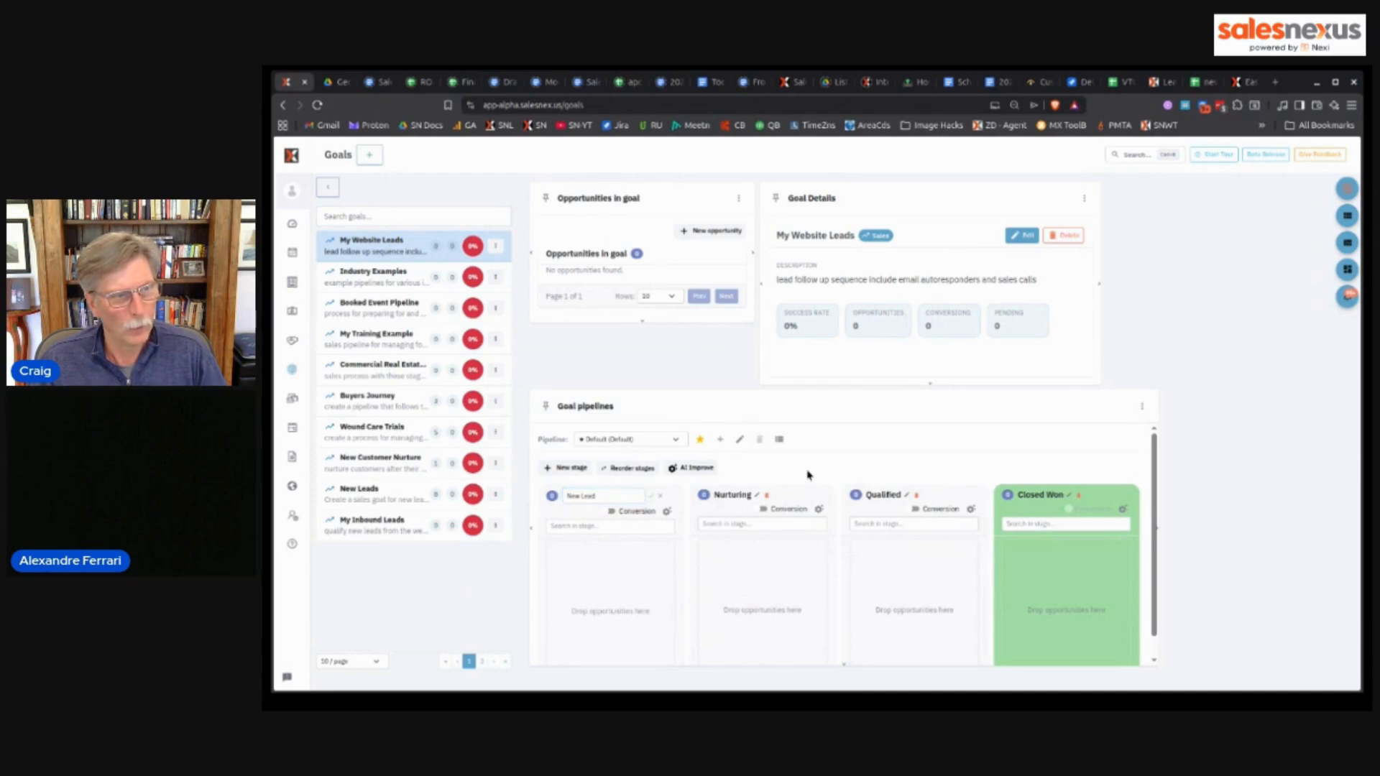
pyautogui.click(575, 468)
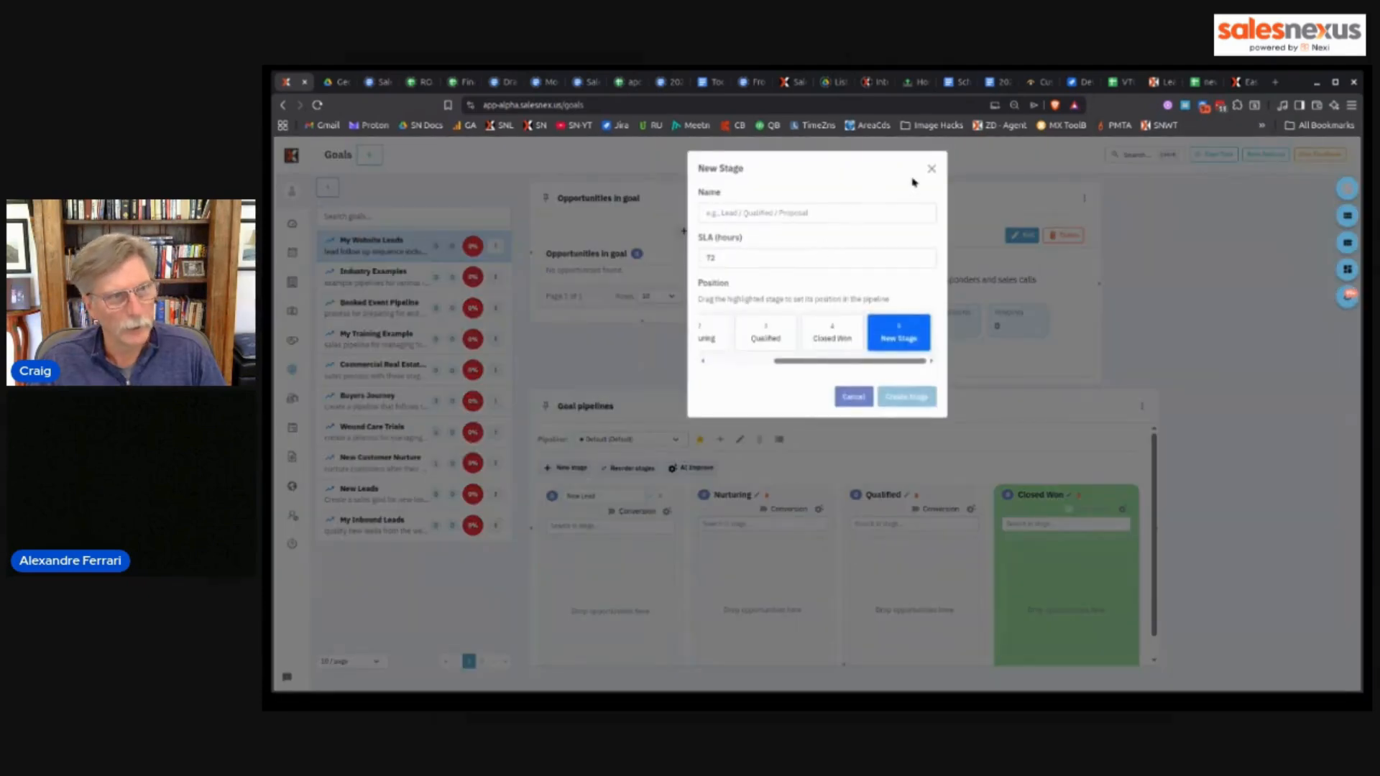
pyautogui.click(929, 170)
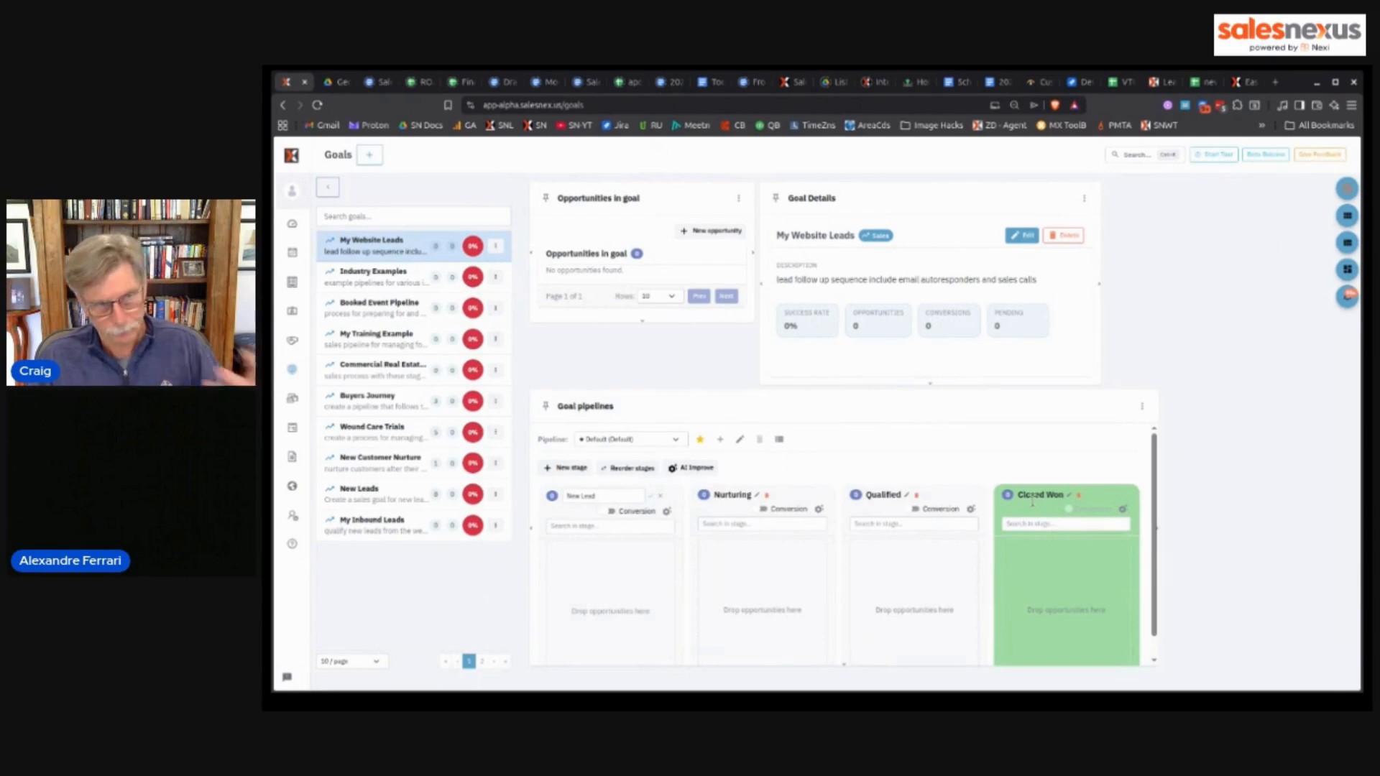
# - In the New Lead stage's automations, add a trigger sending the "New Lead Nurture" email template when an opportunity is moved to this stage
pyautogui.click(667, 512)
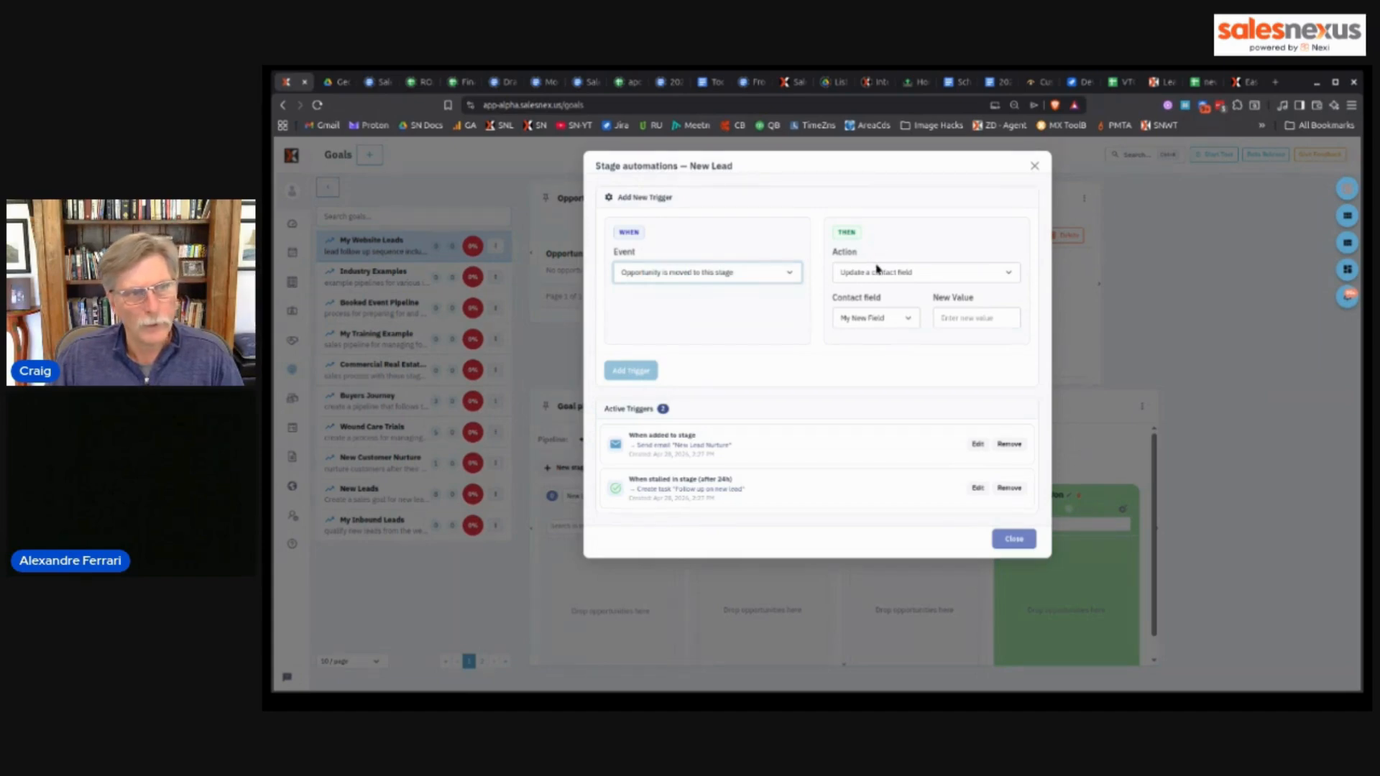
pyautogui.click(879, 288)
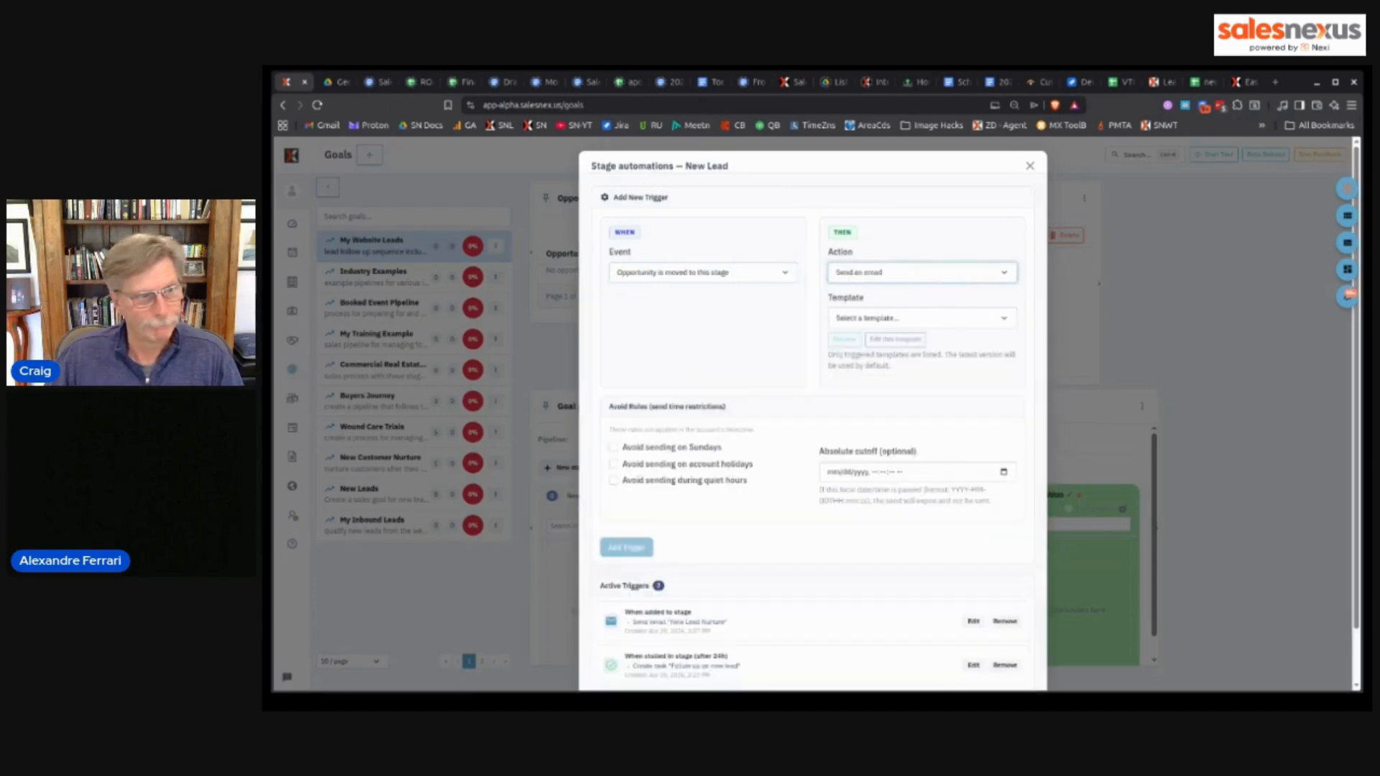
pyautogui.click(922, 322)
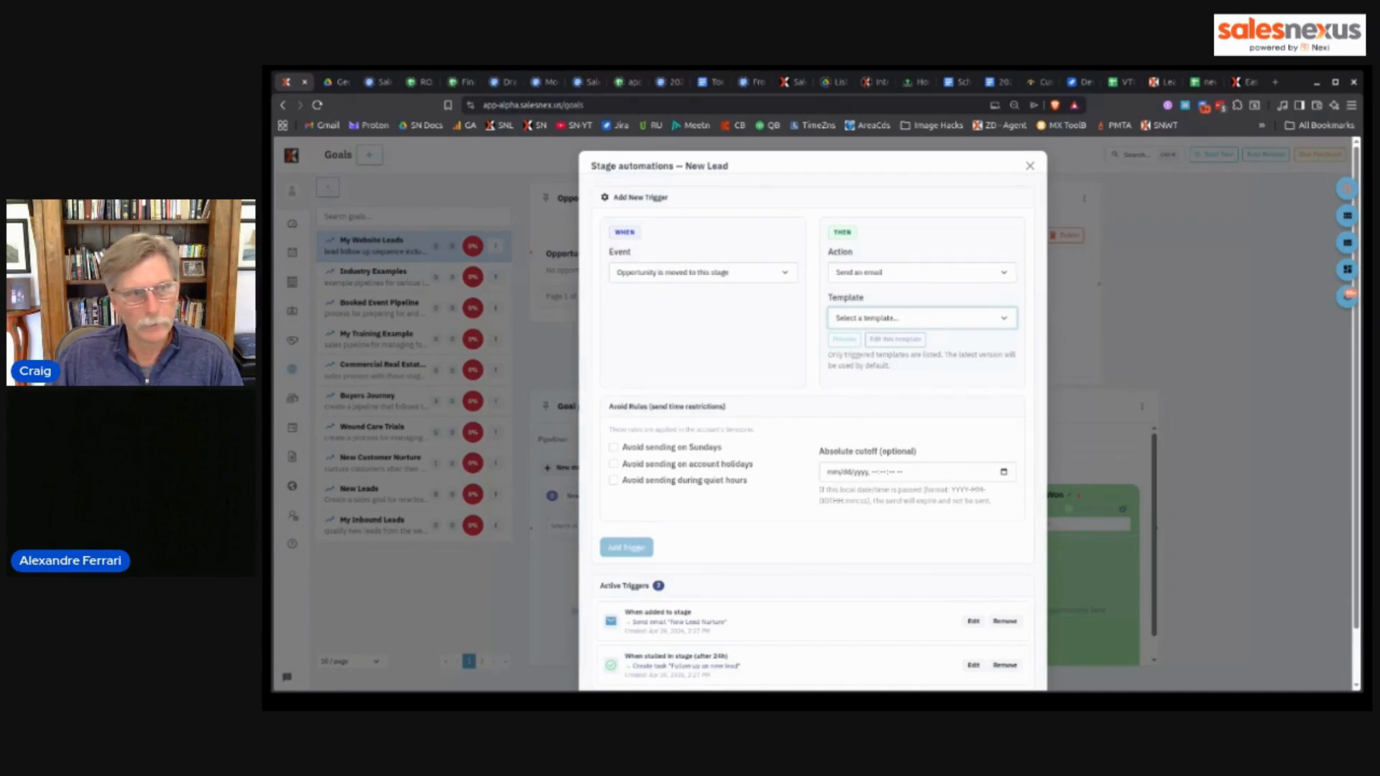
pyautogui.click(914, 348)
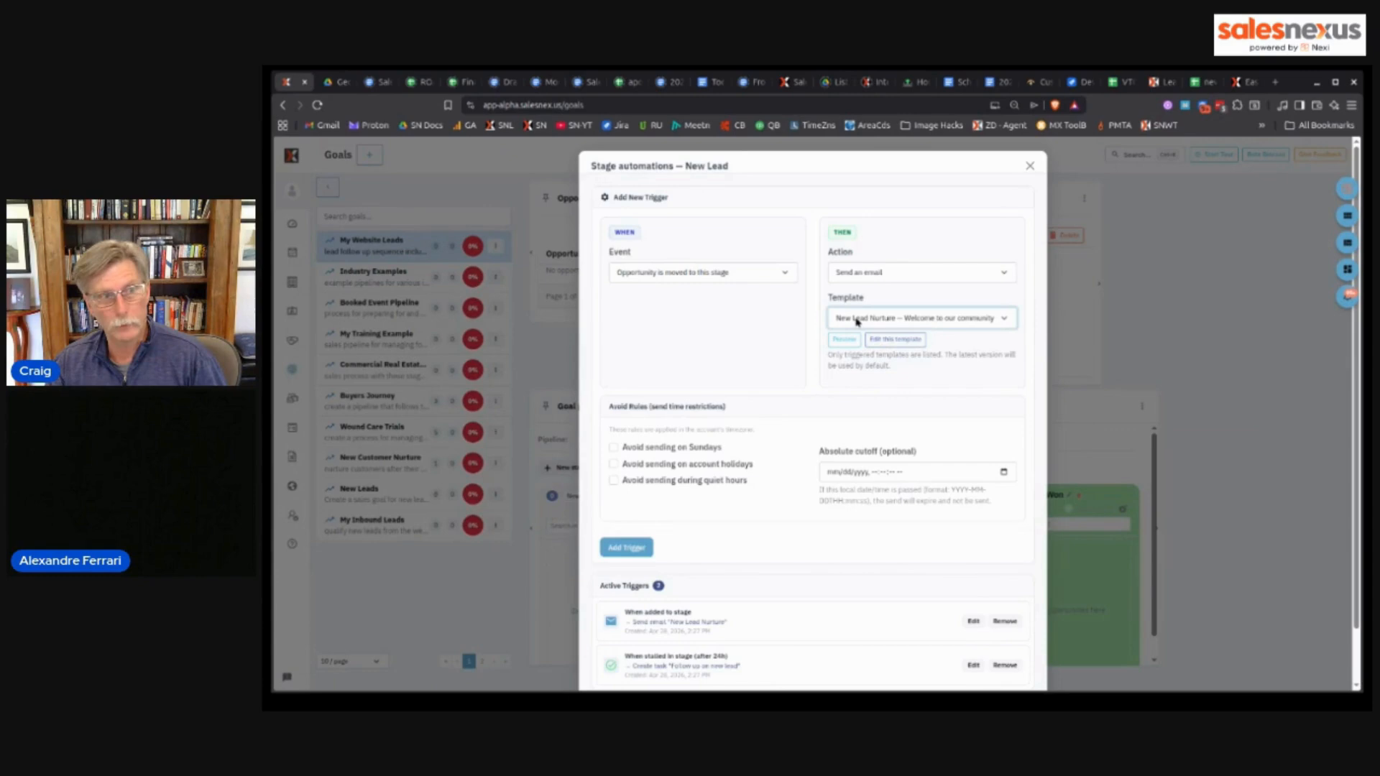
pyautogui.click(896, 338)
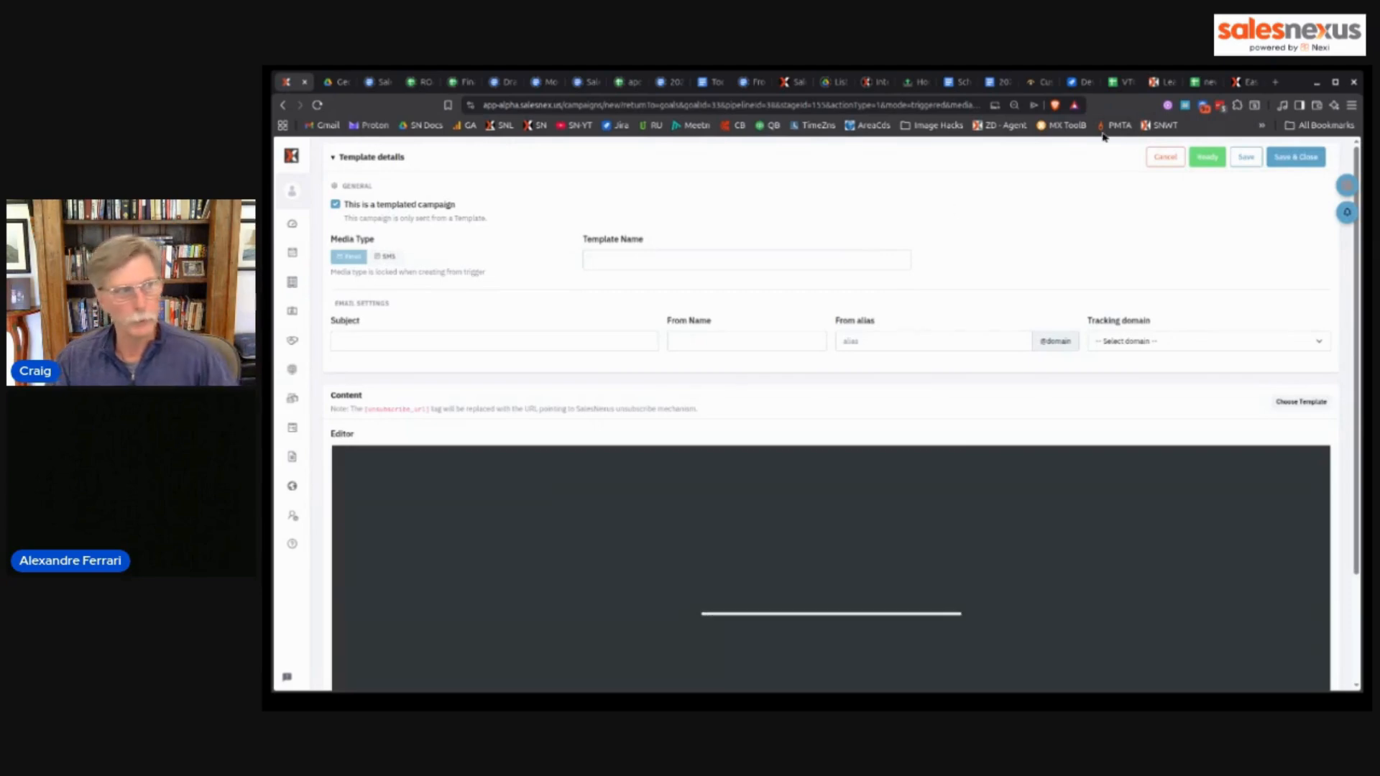
pyautogui.click(1165, 157)
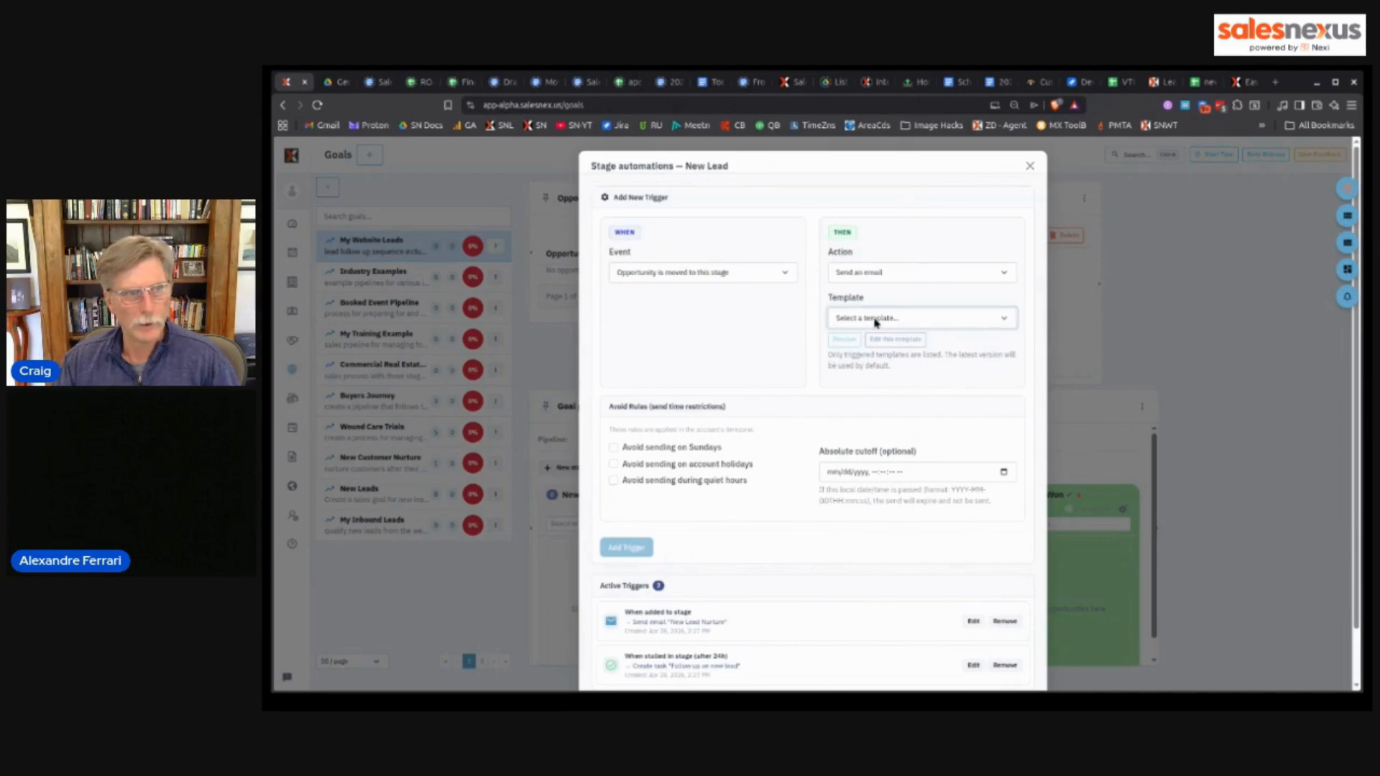
pyautogui.click(892, 371)
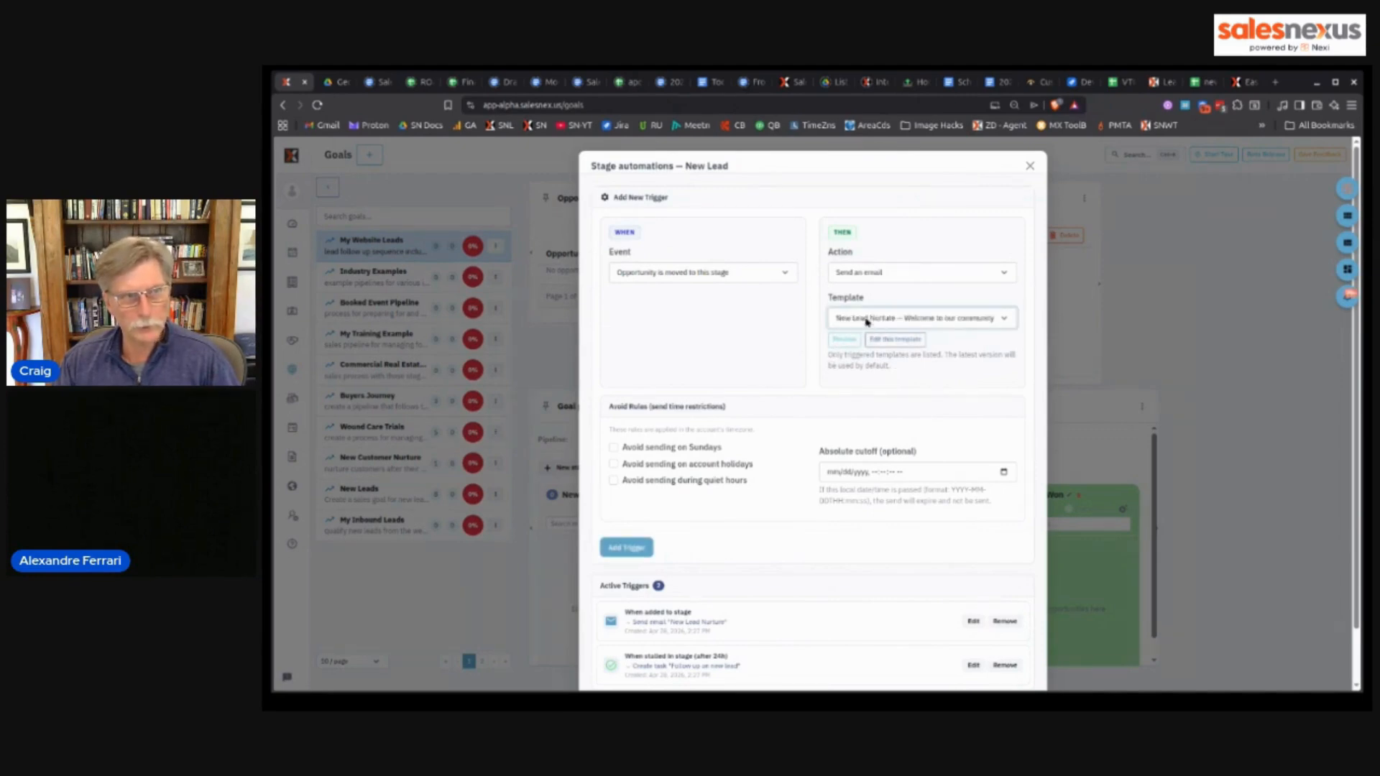
pyautogui.click(626, 548)
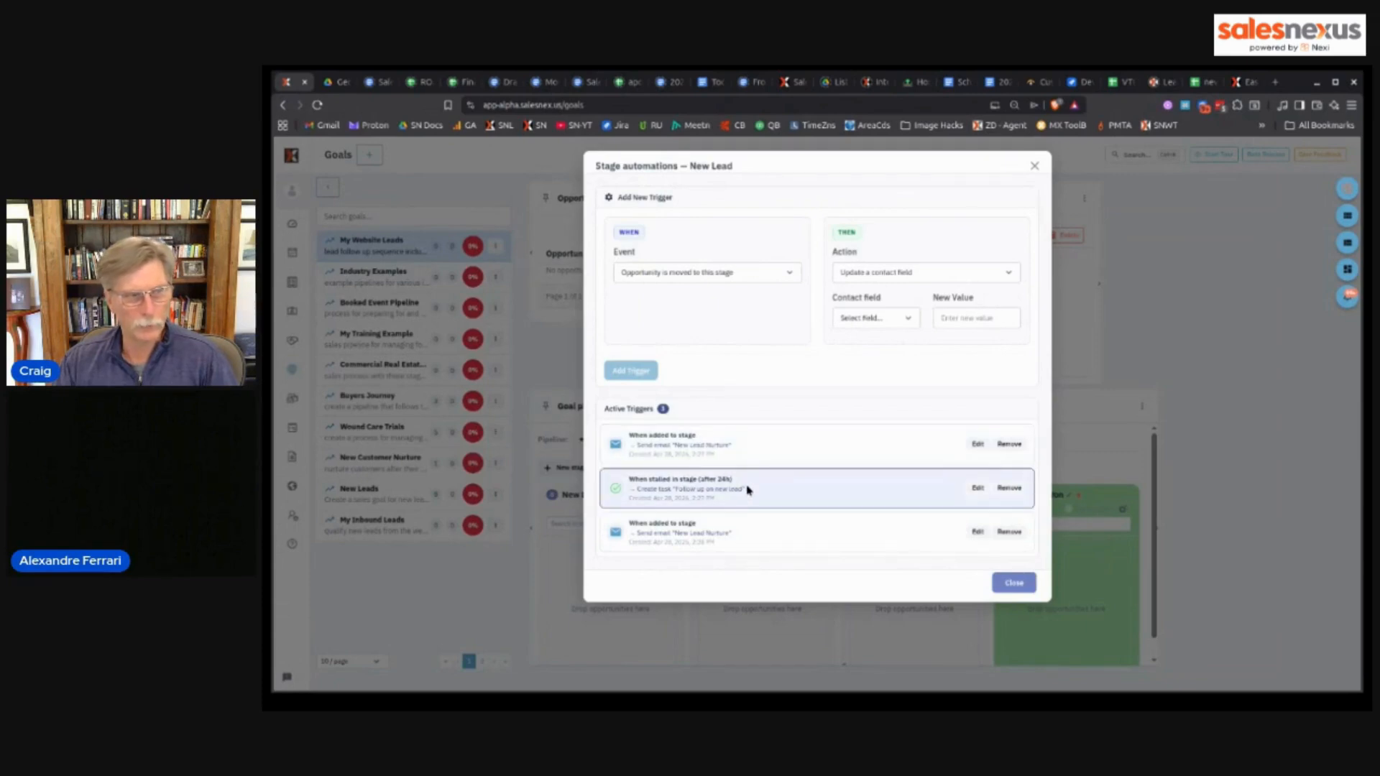
# - In the New Lead automations, change the stalled-stage task trigger's event to "Opportunity is moved to this stage" and its action to "Schedule a Call"
pyautogui.click(978, 489)
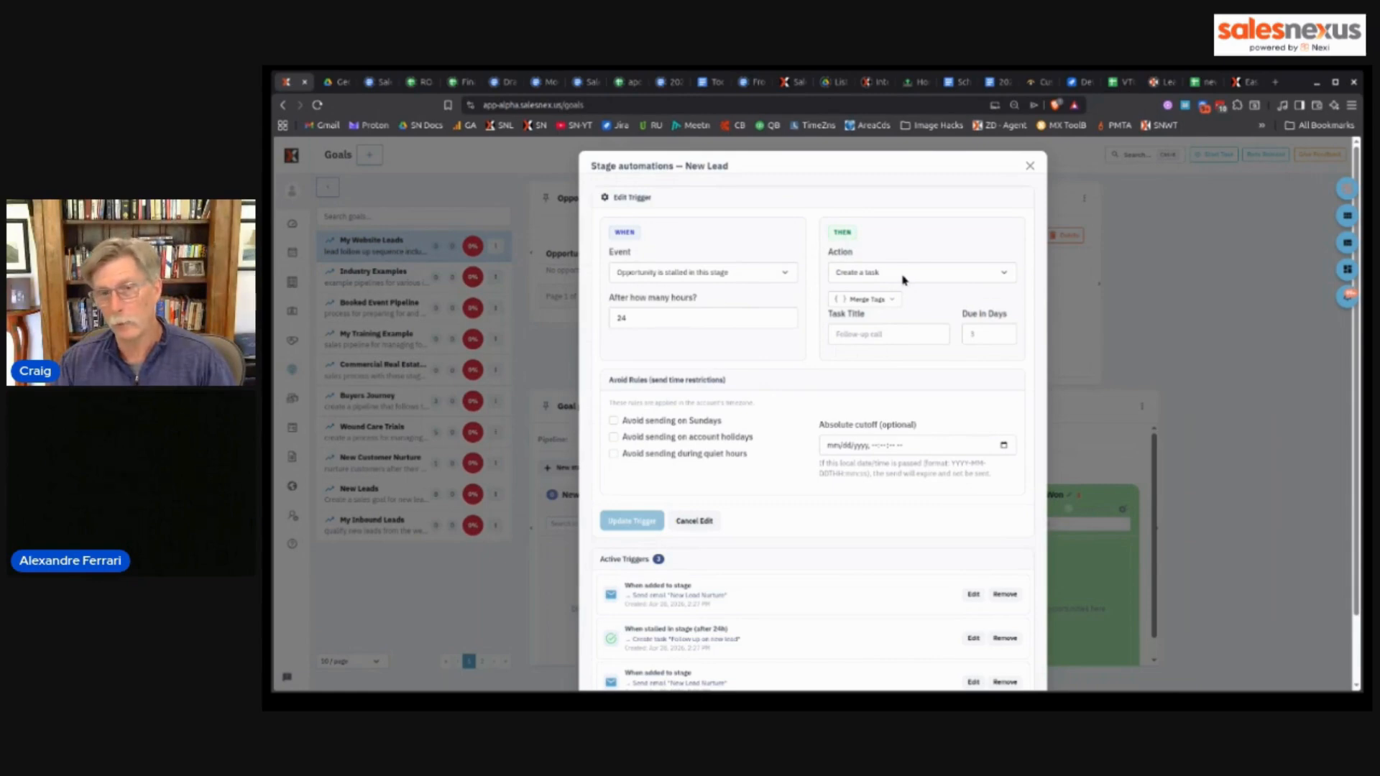
pyautogui.moveTo(637, 317); pyautogui.dragTo(577, 314)
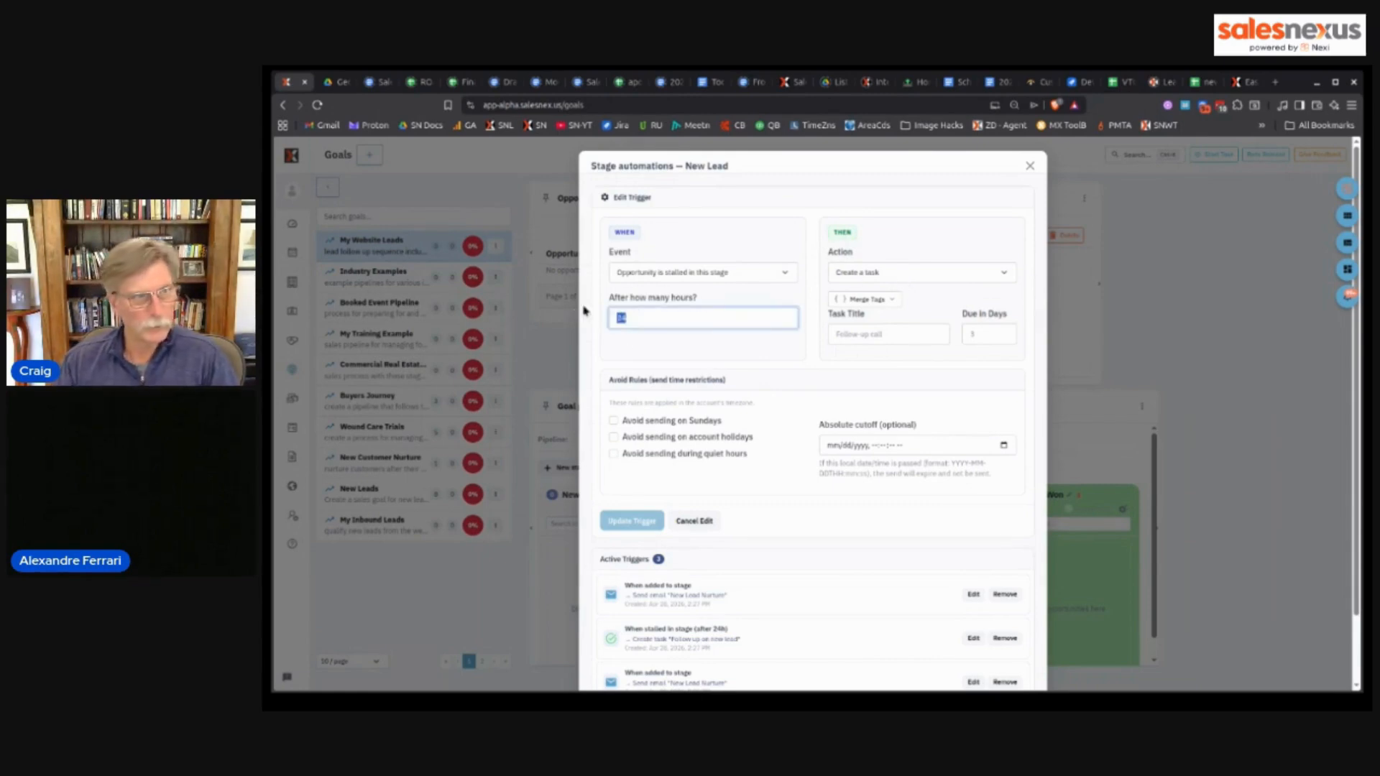
pyautogui.click(659, 273)
pyautogui.click(667, 294)
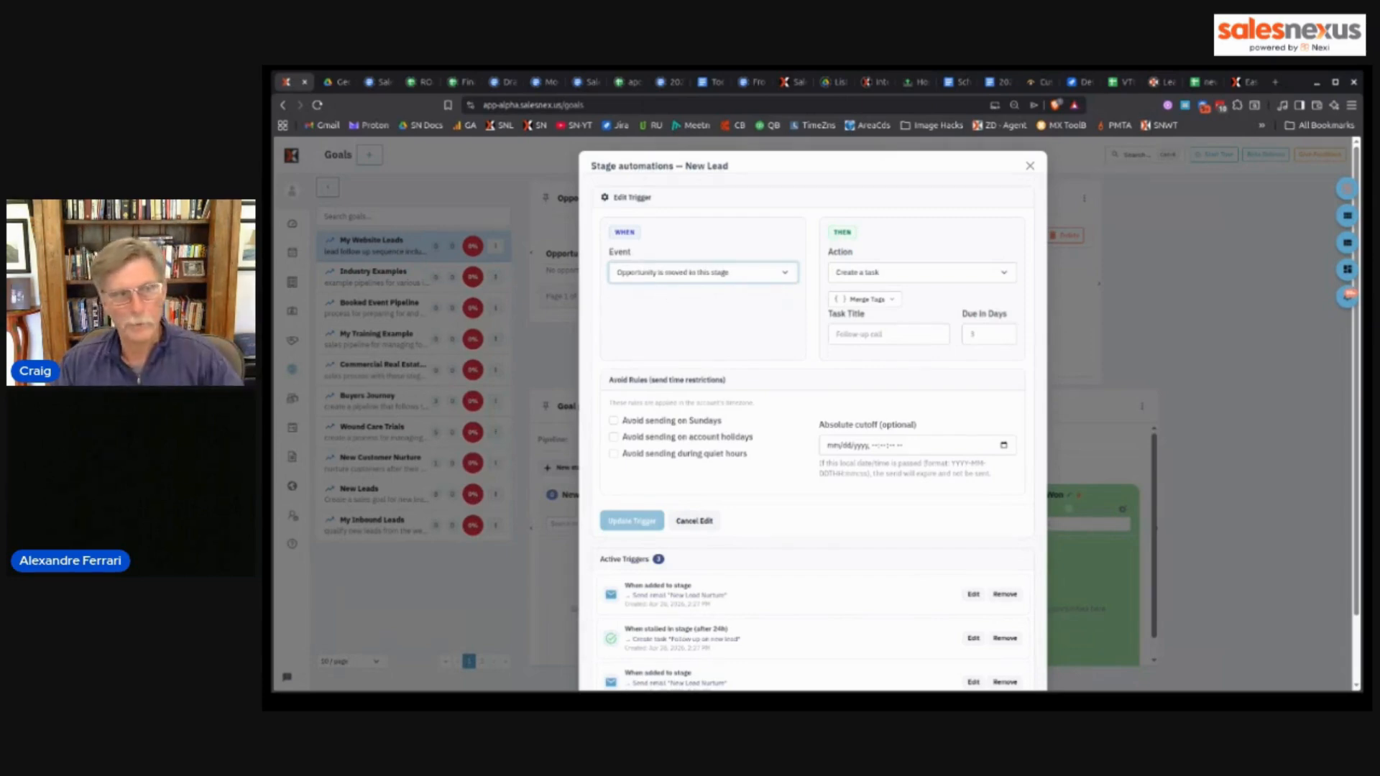
pyautogui.click(953, 273)
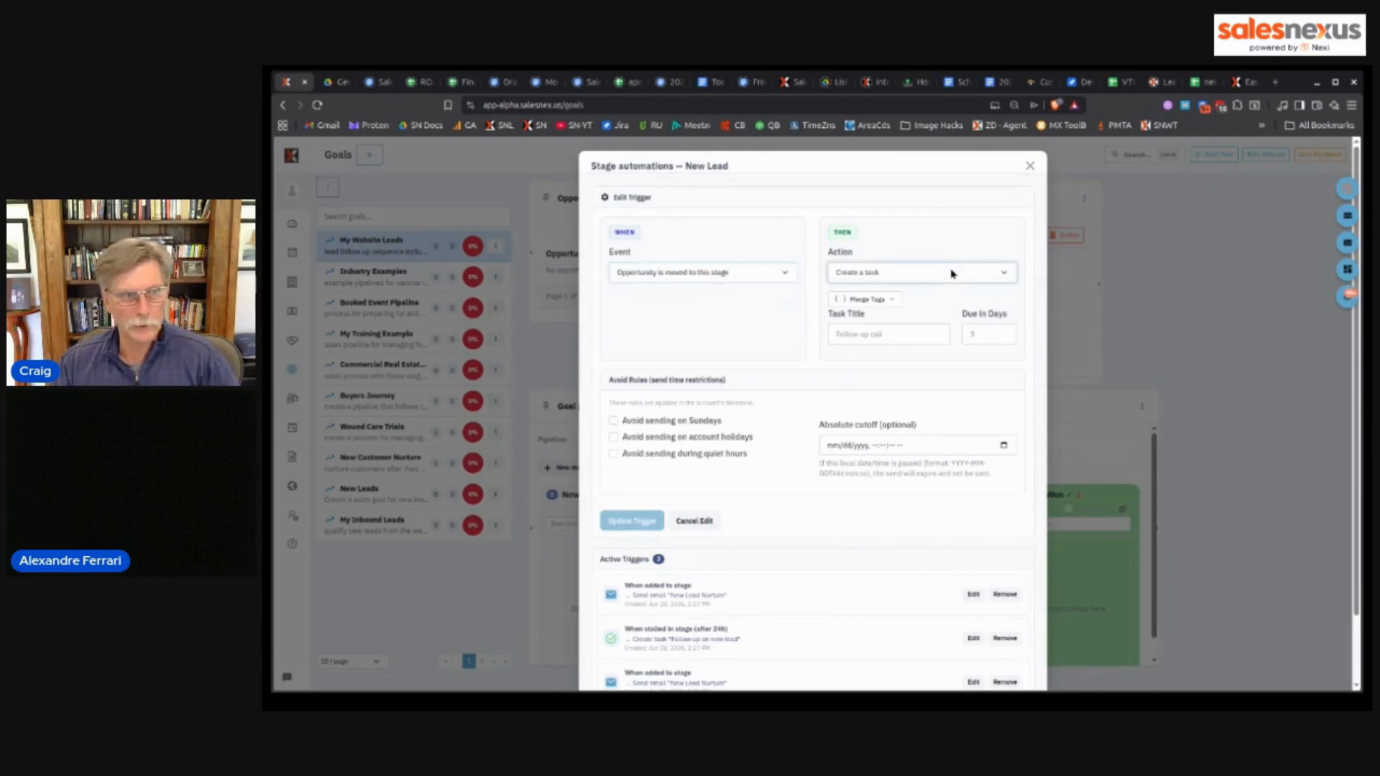
pyautogui.click(896, 353)
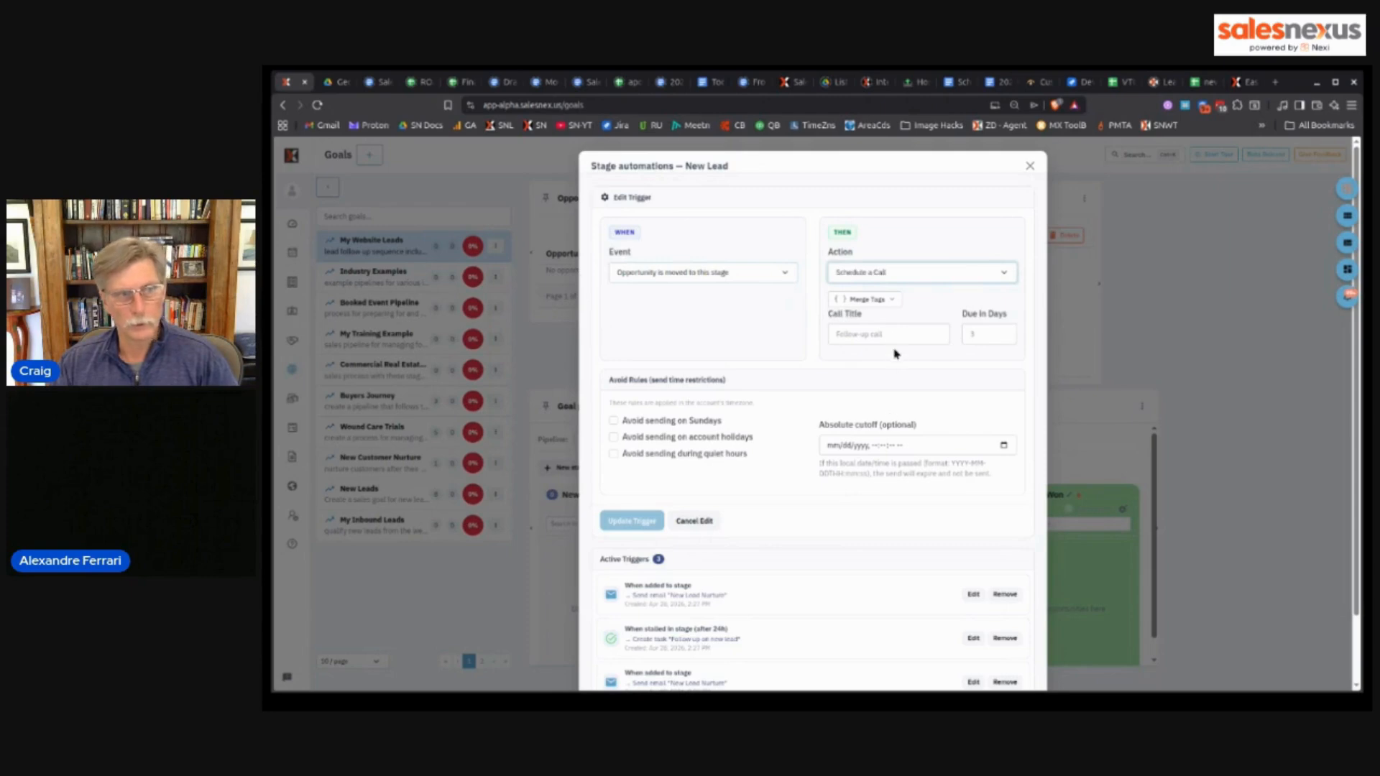
# - Title the scheduled call "New Web Lead - 1st Call", make it due in 1 day, and update the trigger
pyautogui.click(895, 335)
pyautogui.write('New Web Lead - 1st Call')
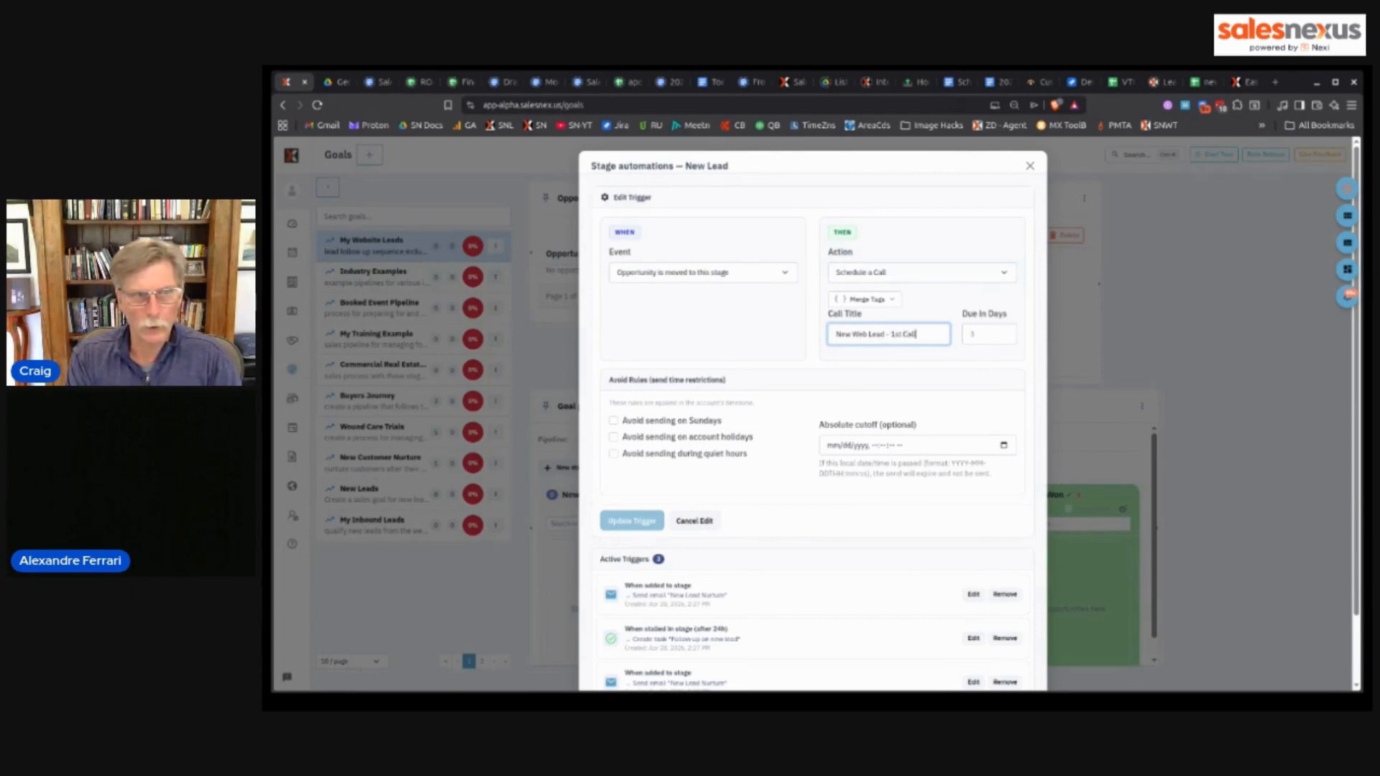
pyautogui.click(989, 336)
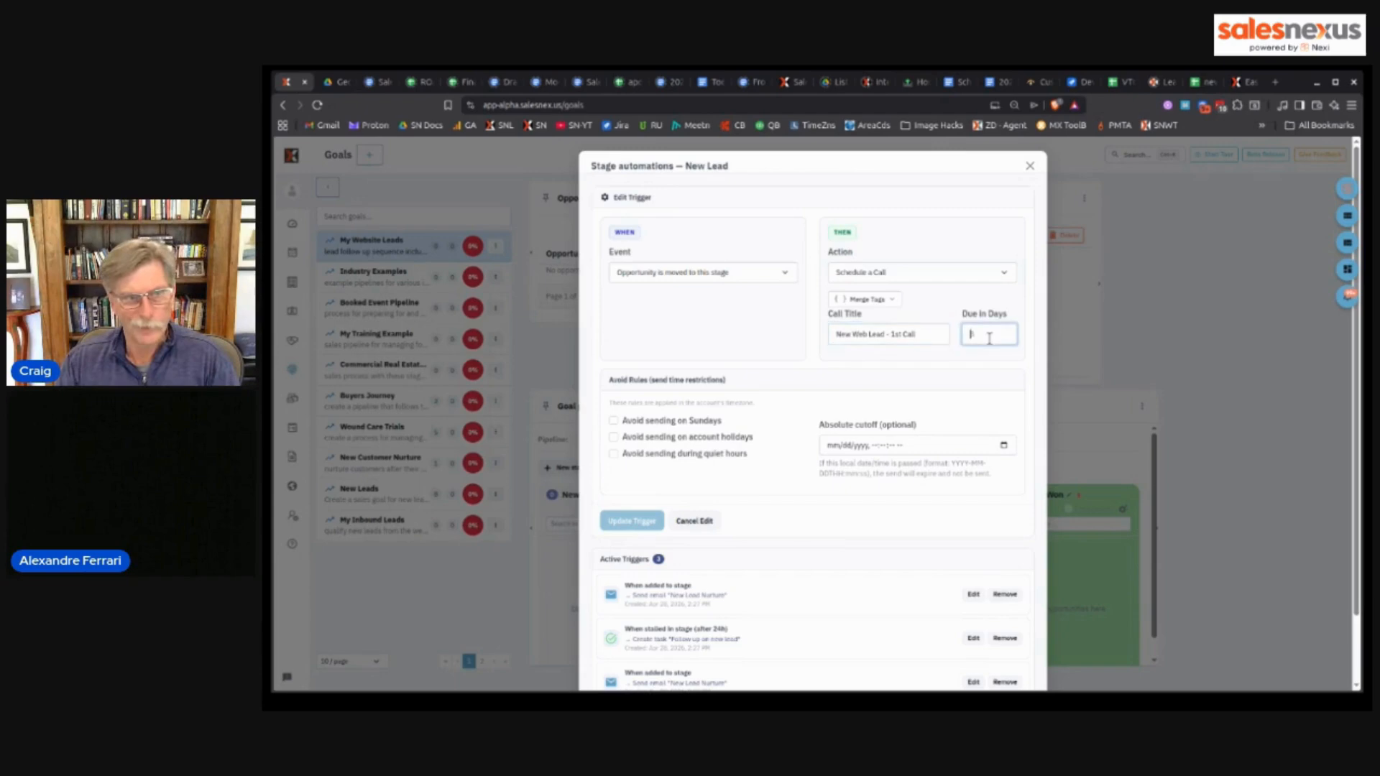
pyautogui.click(974, 354)
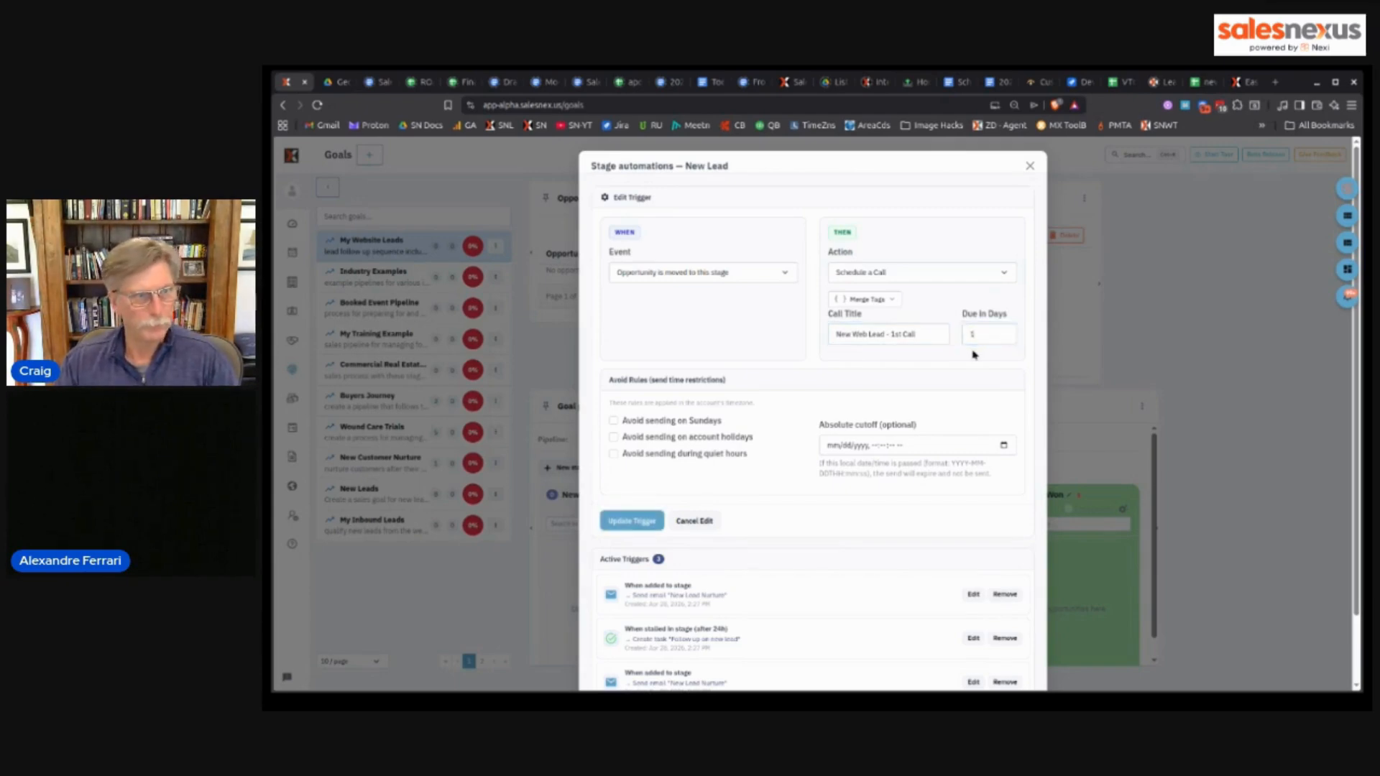
pyautogui.click(631, 521)
# - Remove the duplicate "New Lead Nurture" email trigger listed last among the active triggers
pyautogui.scroll(-1, 884, 484)
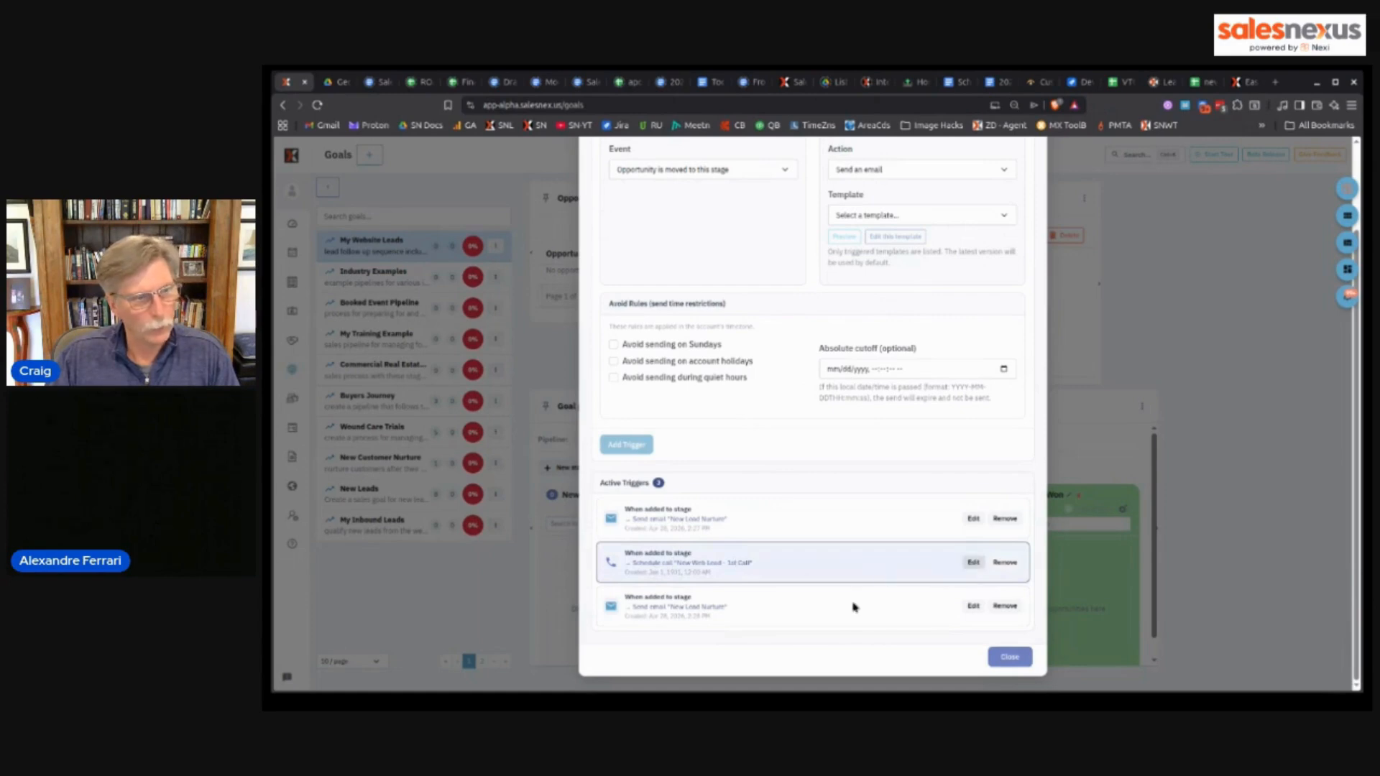
pyautogui.click(1005, 606)
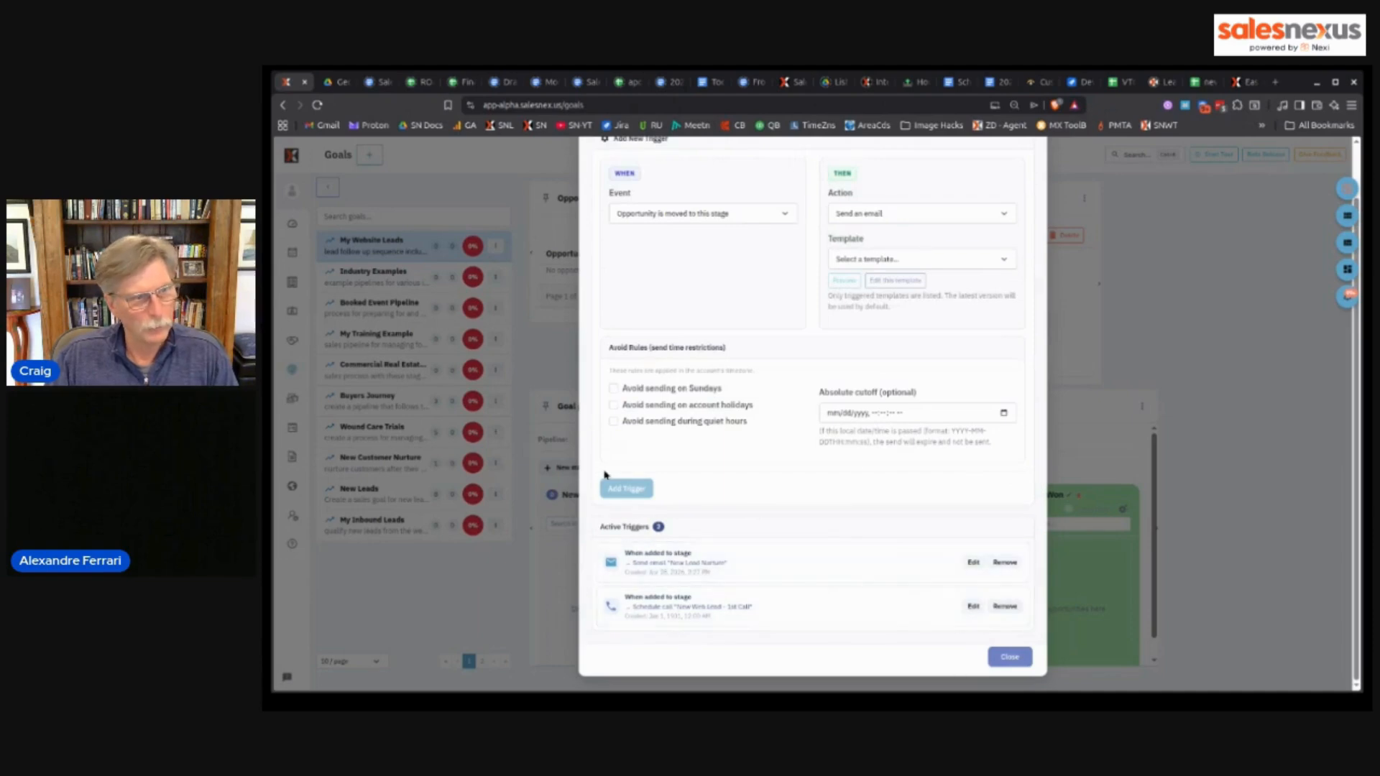
# - In the New Lead stage's automations, add a trigger for the event "Call happened" with the action "Move to next stage"
pyautogui.scroll(2, 740, 366)
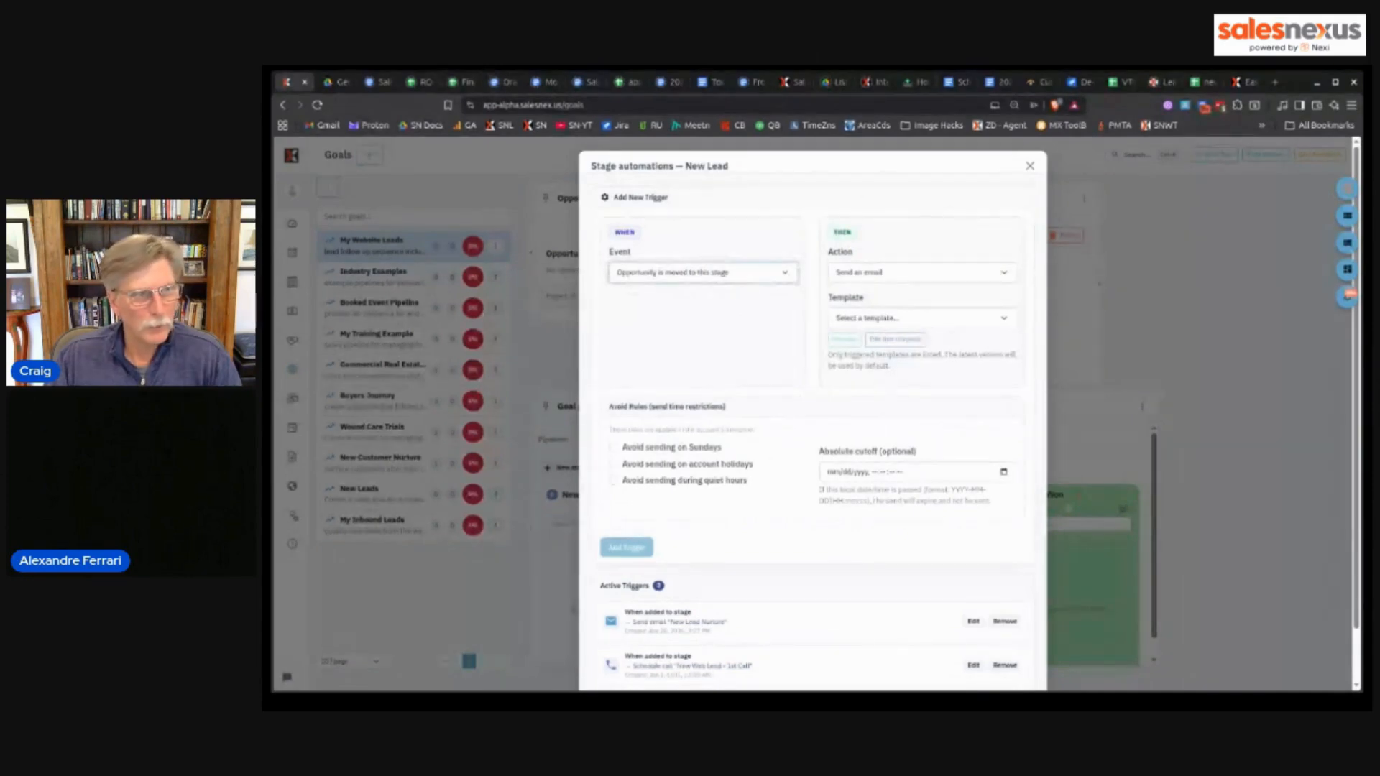
pyautogui.click(688, 297)
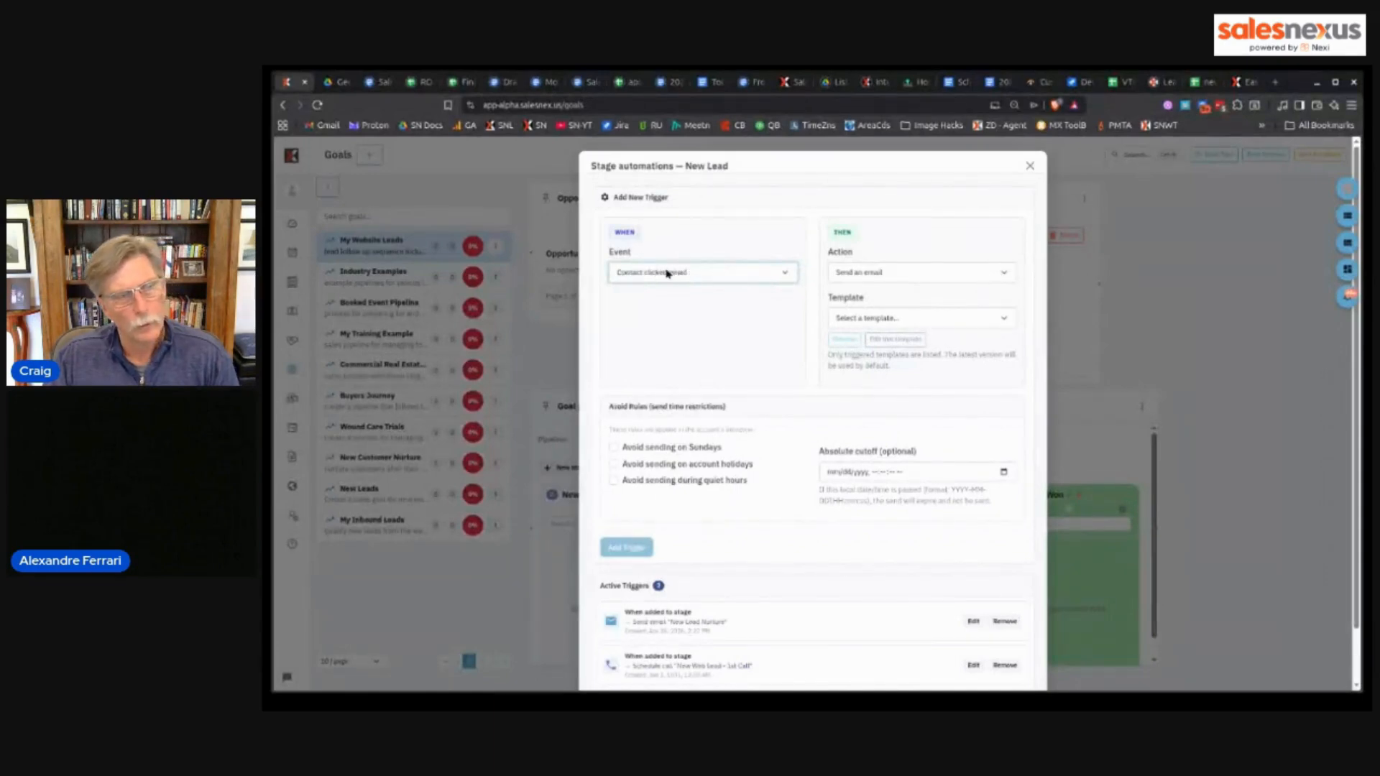
pyautogui.click(709, 276)
pyautogui.click(716, 345)
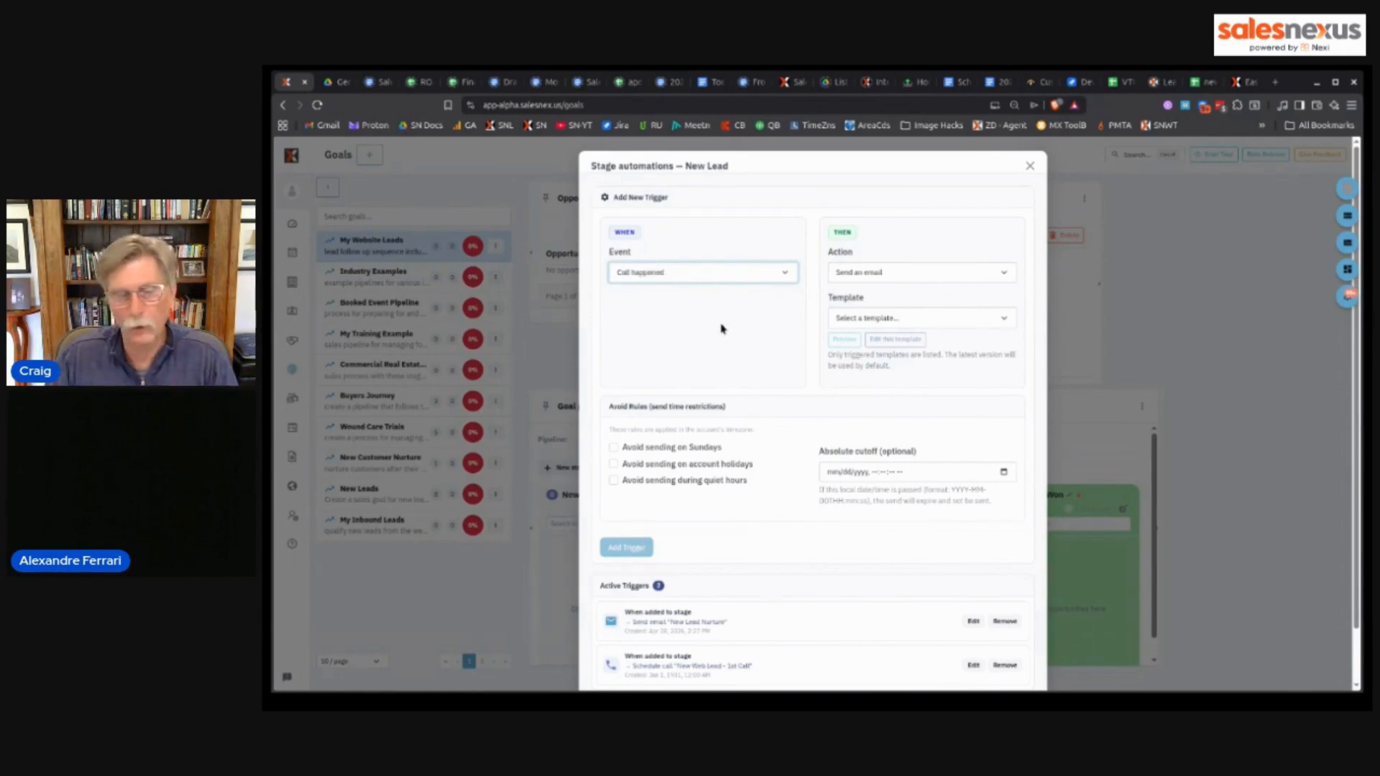
pyautogui.click(952, 276)
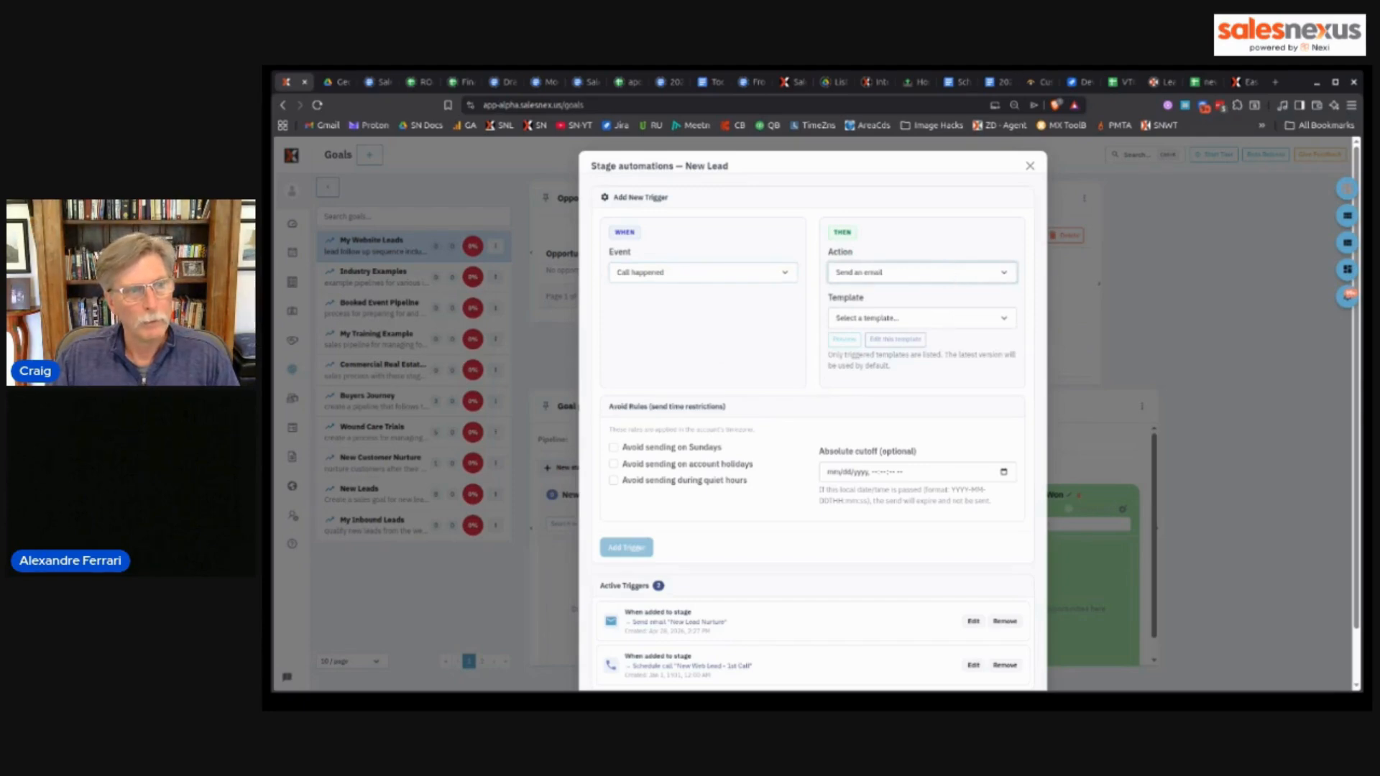
pyautogui.click(891, 337)
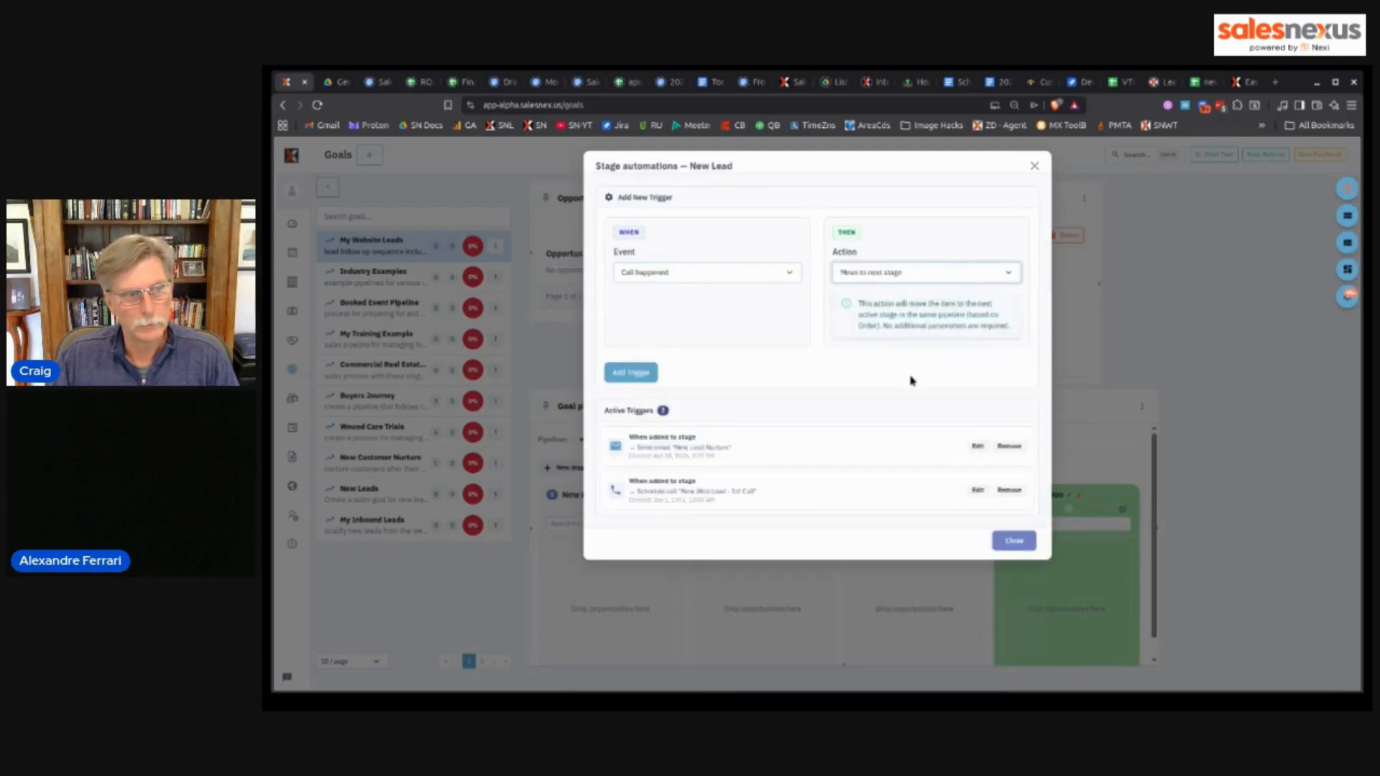
pyautogui.click(630, 372)
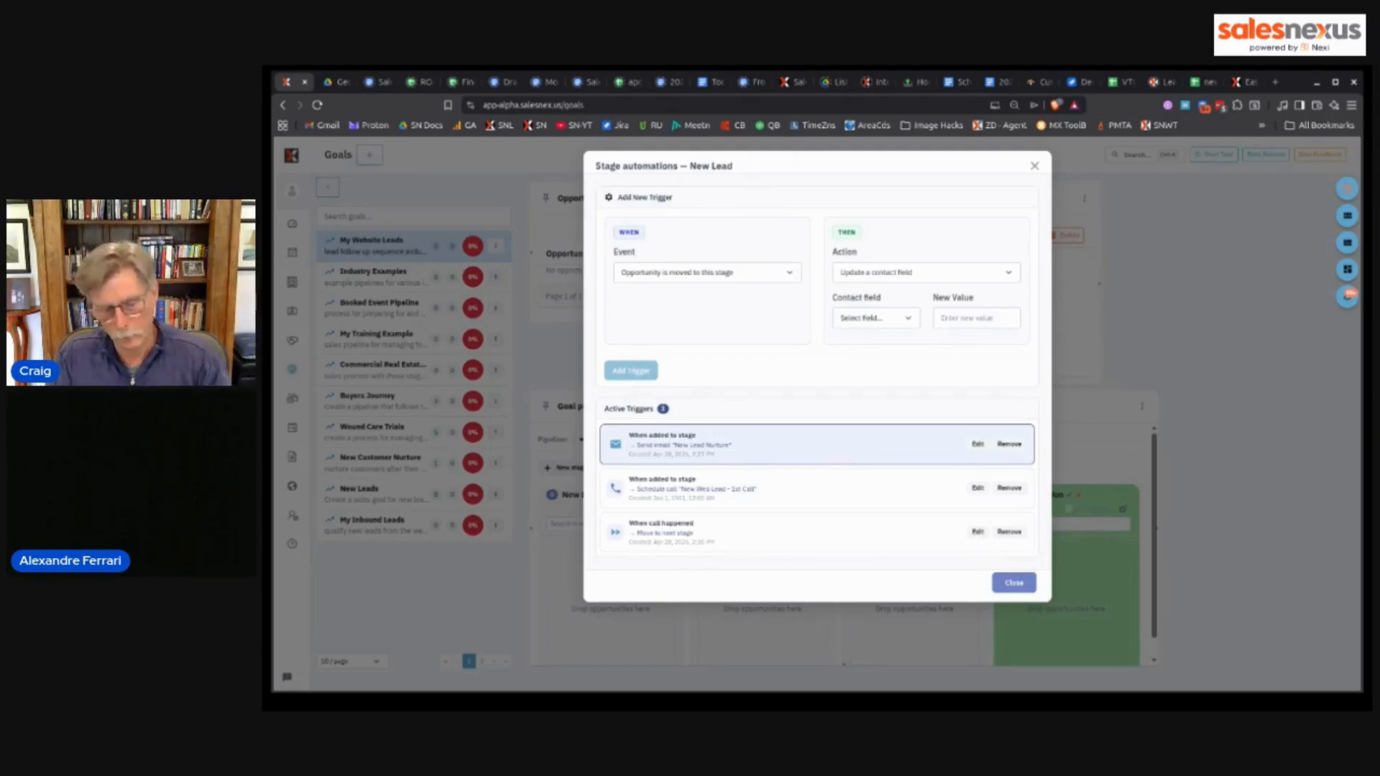
pyautogui.click(1003, 585)
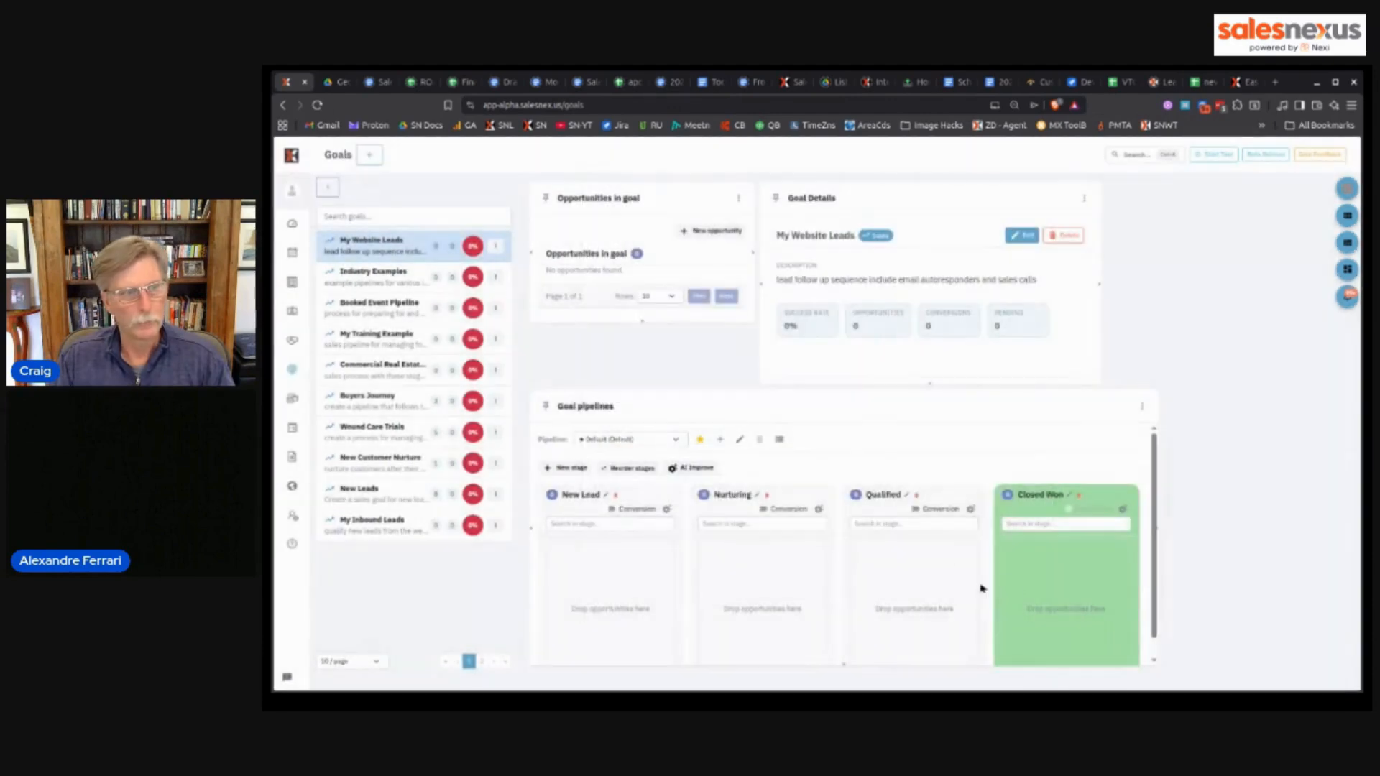
# - Open the stage automations of the Nurturing stage in the My Website Leads pipeline
pyautogui.click(819, 509)
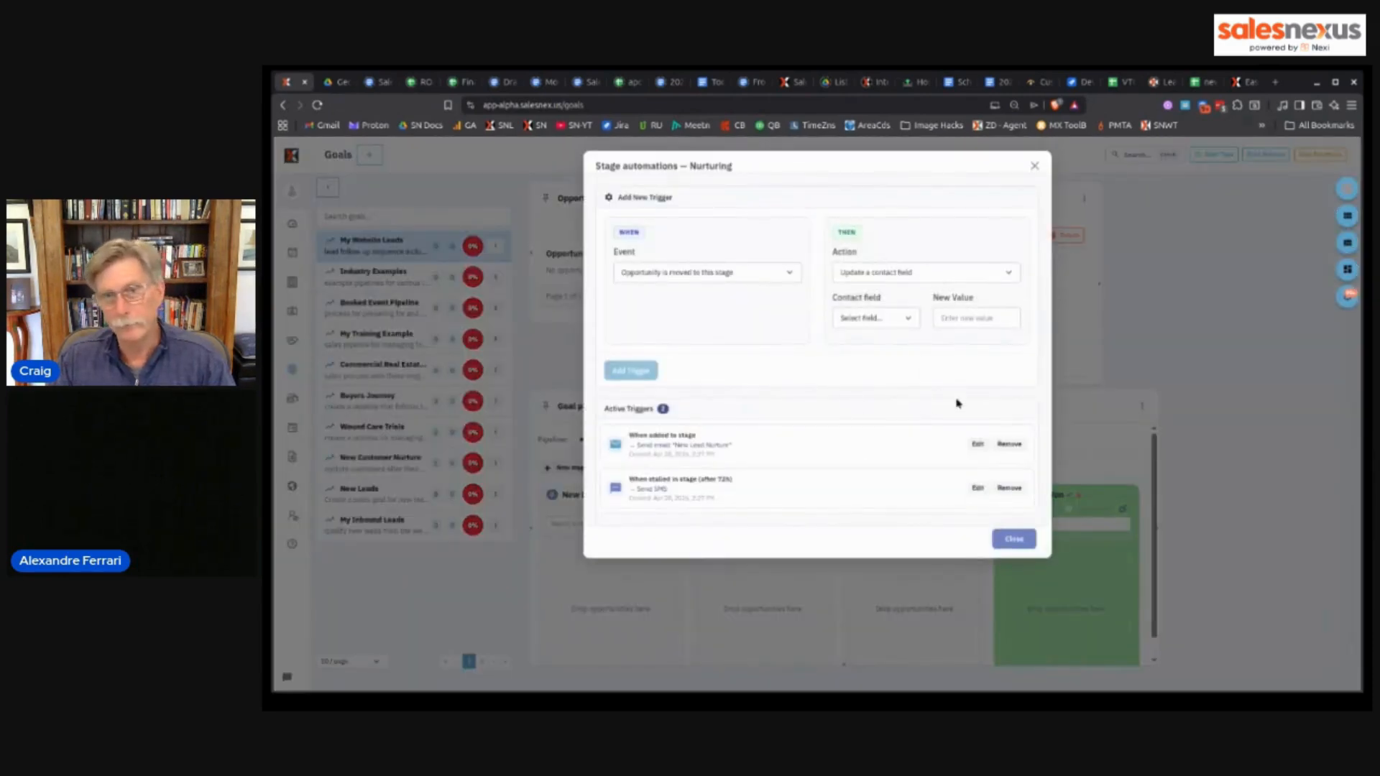